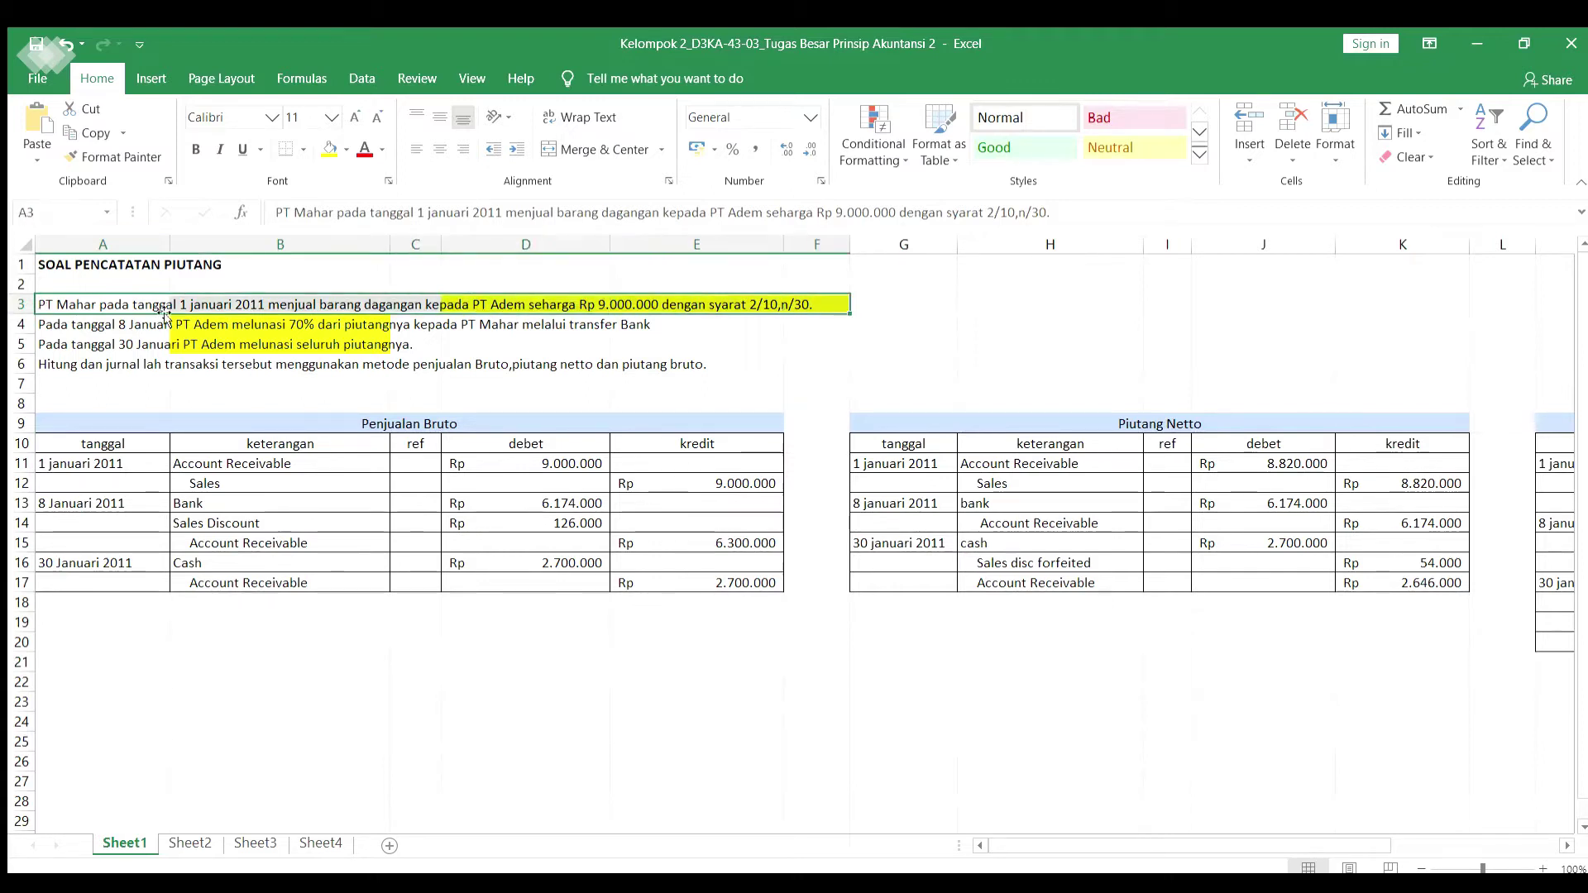
Review the 1 January credit sale terms in row 3 and the 8 January bank payment statement in row 4
left_click(580, 344)
left_click(448, 301)
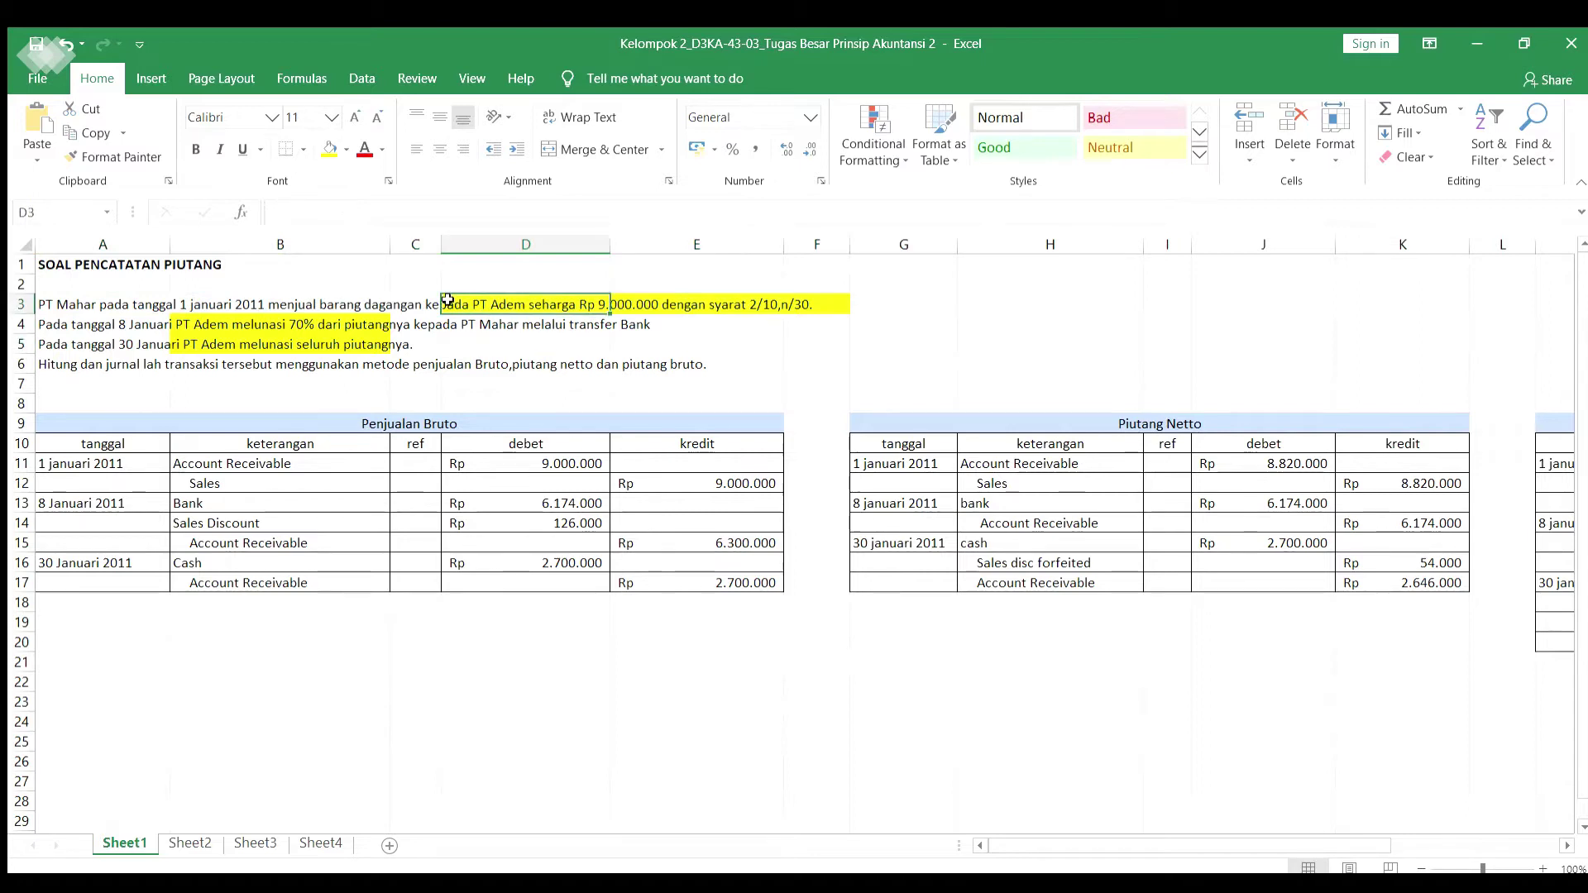
key("shift+Right")
key("shift+Right")
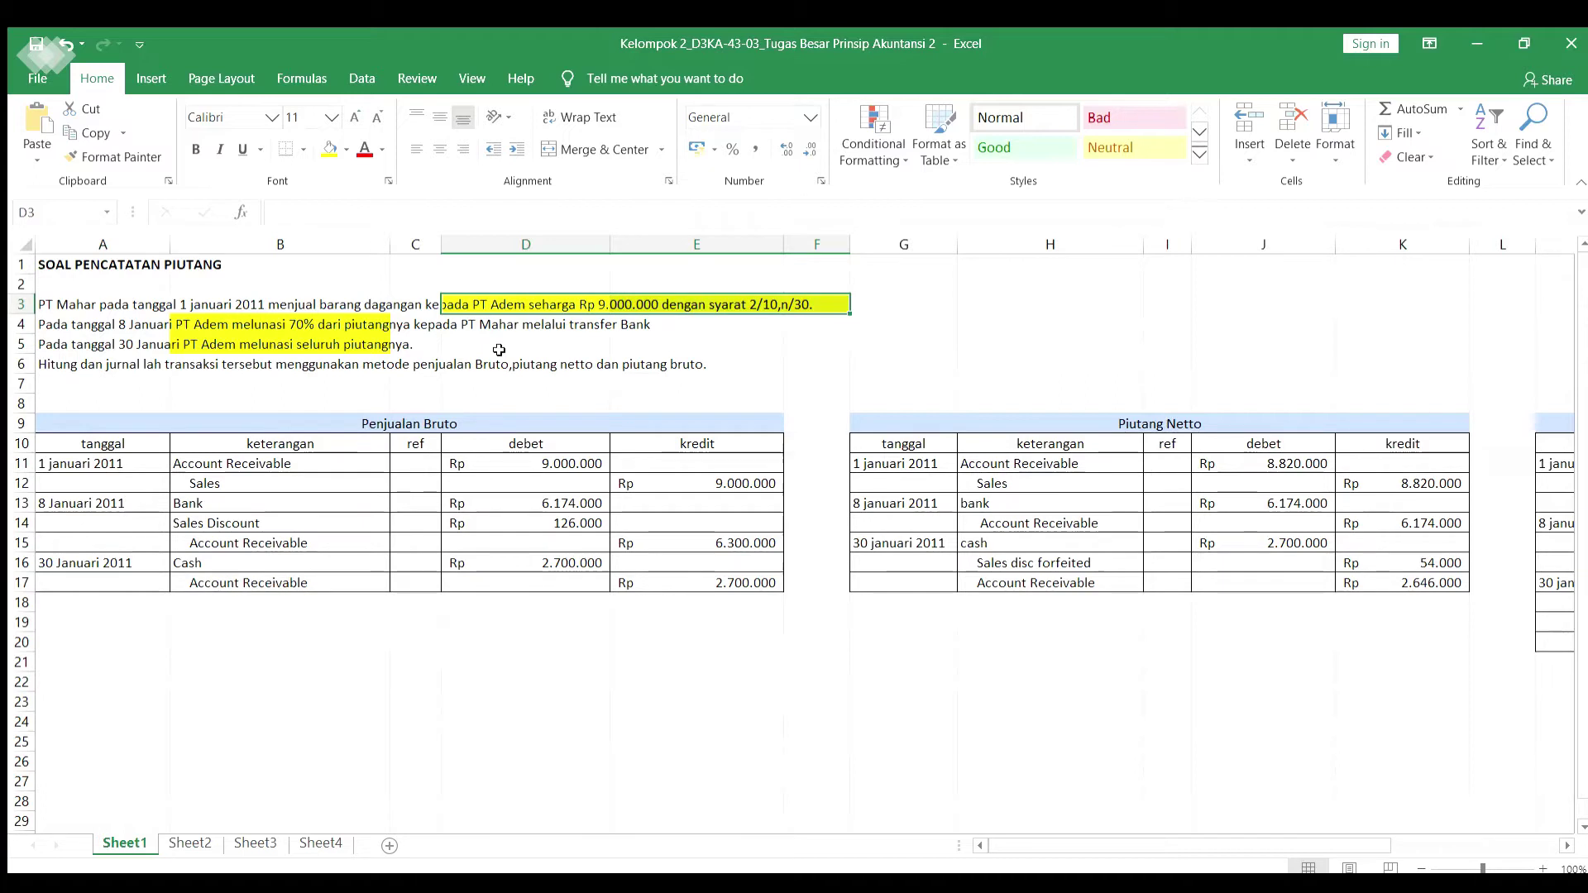
left_click(118, 324)
left_click(323, 327, "shift")
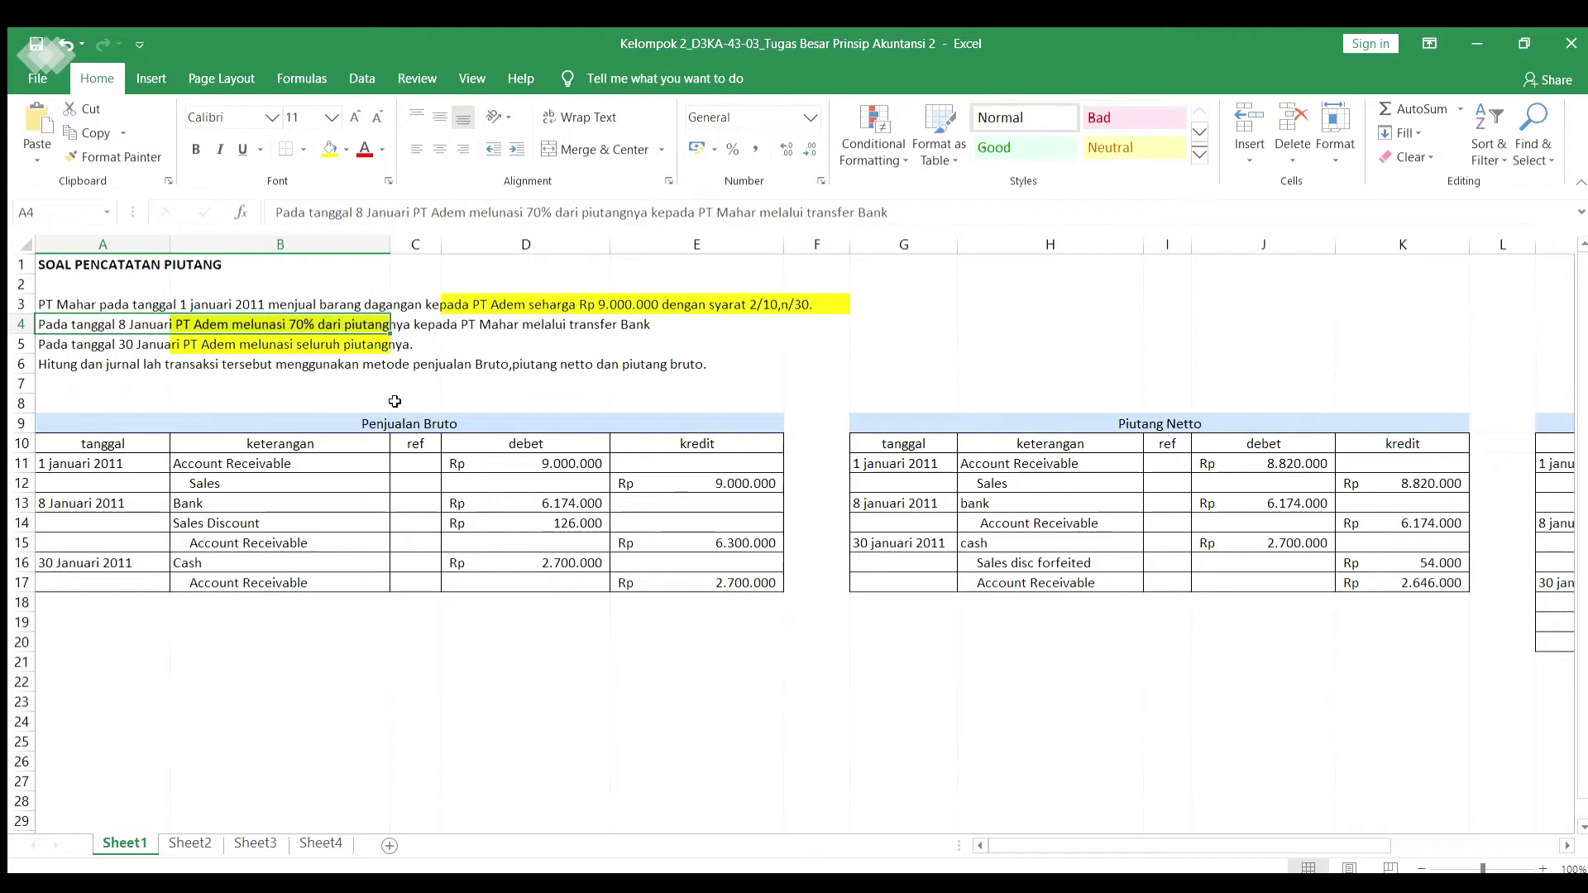
left_click(497, 325)
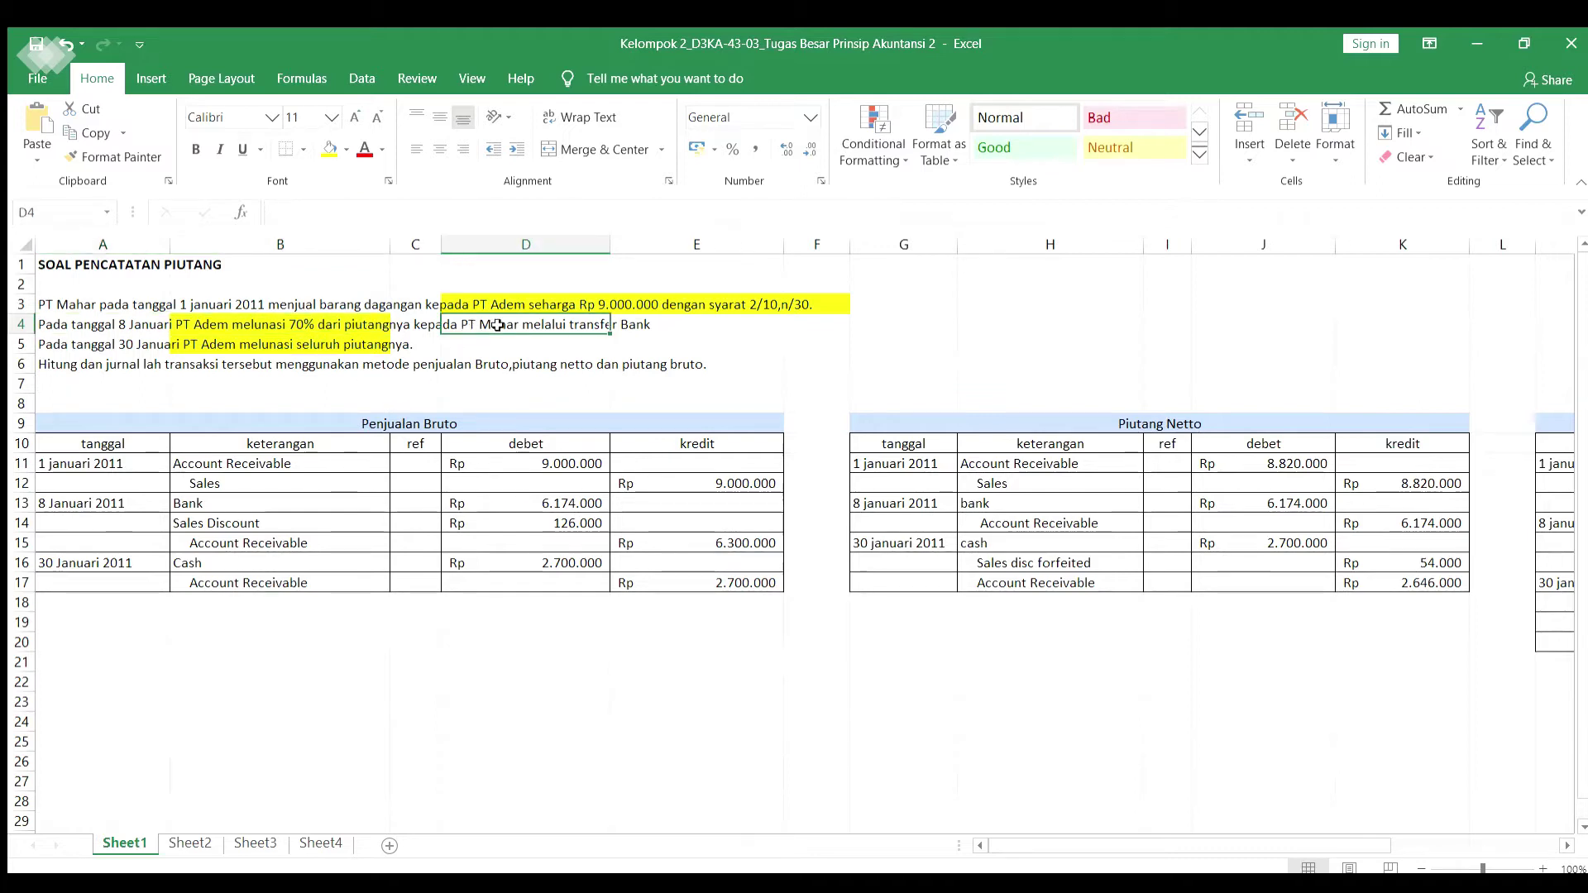
key("shift+Right")
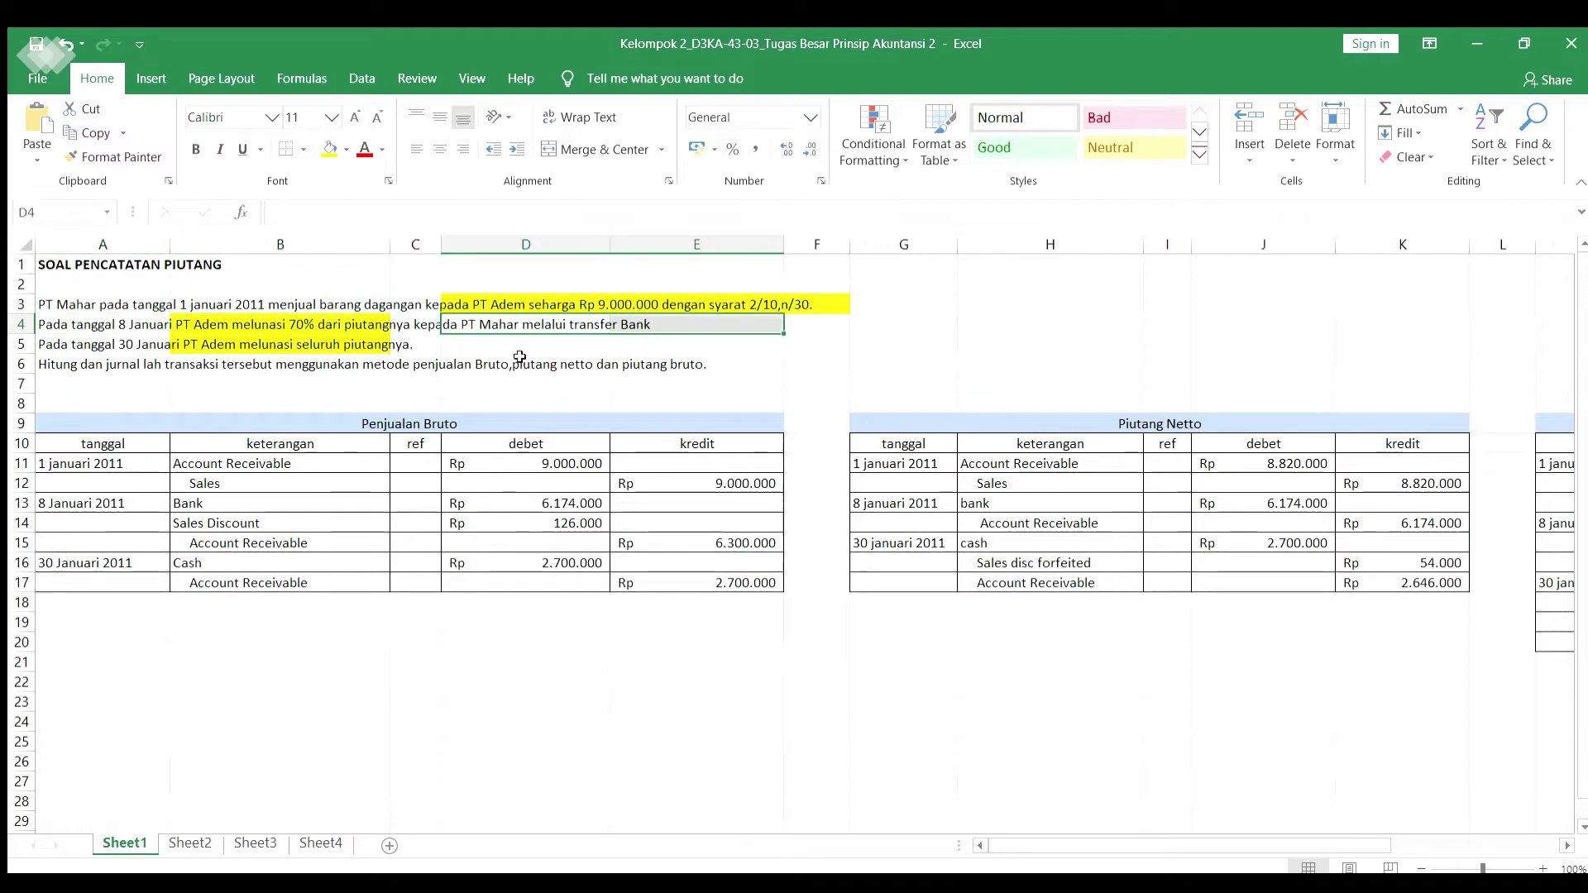
Review the 30 January settlement statement in row 5 and the journal instructions in row 6
left_click(95, 343)
key("shift+Right")
key("shift+Right")
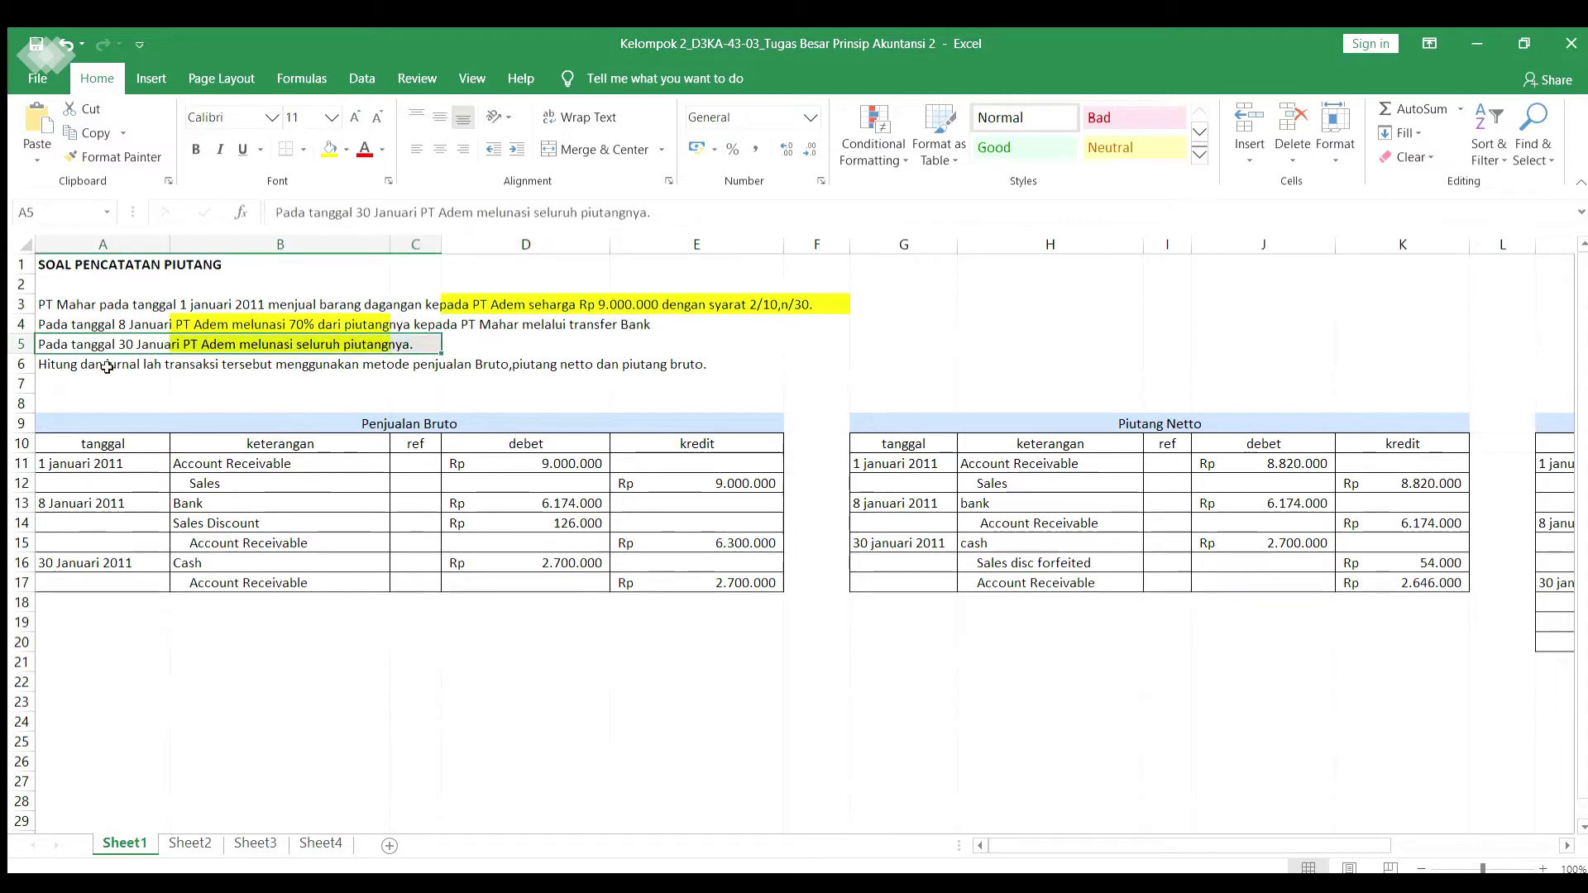
left_click(53, 365)
key("shift+Right")
key("shift+Right")
key("shift+Right")
key("shift+Right")
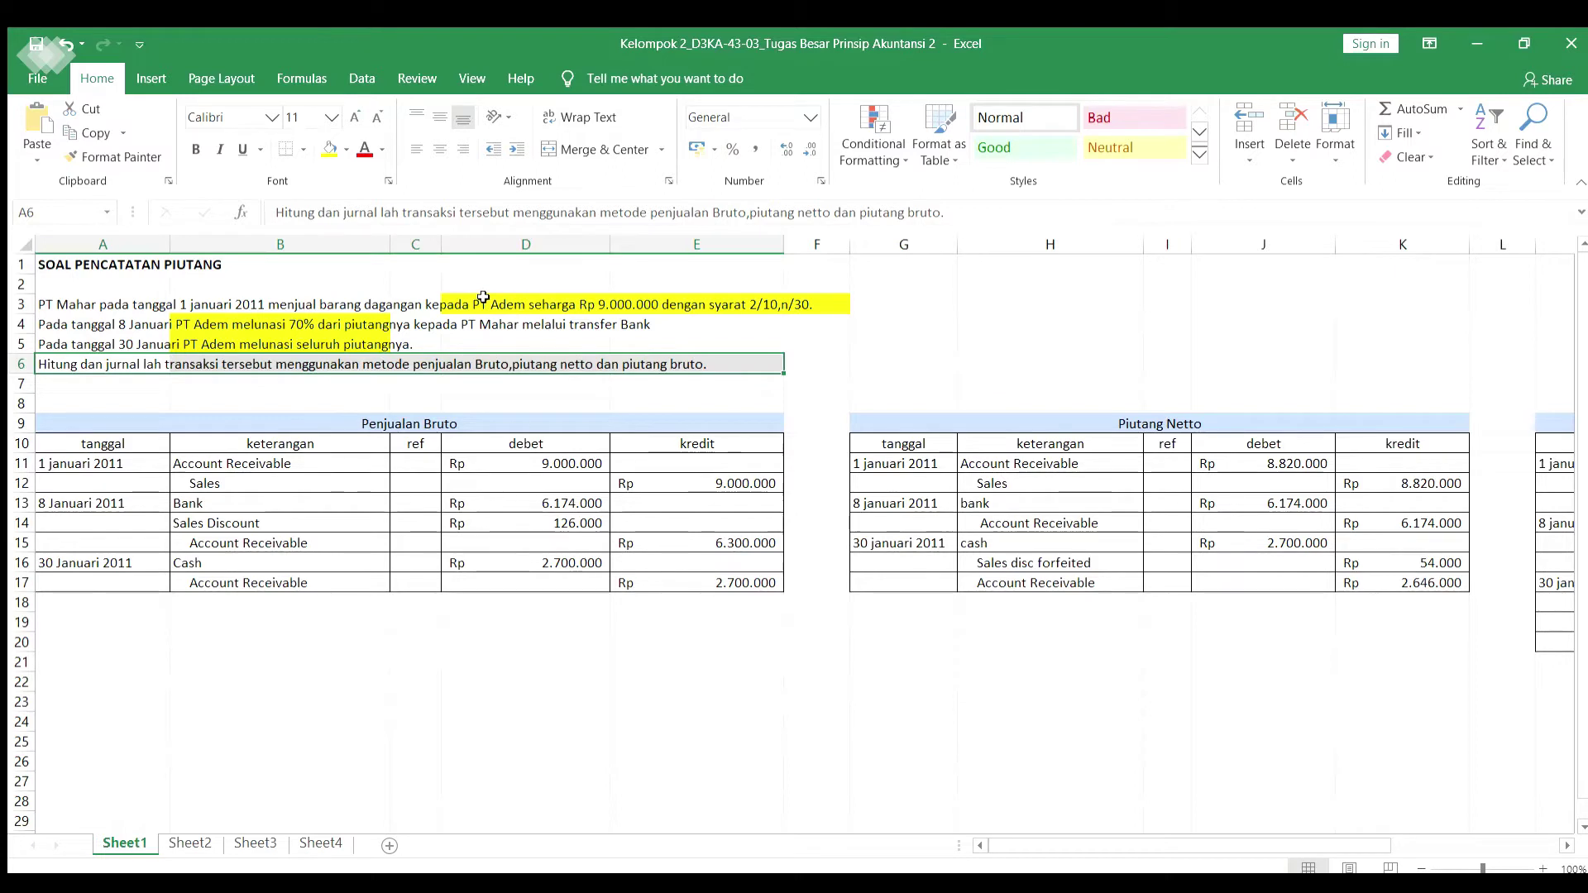
Compare the 1 January Account Receivable and Sales entry in the Penjualan Bruto journal with the sale terms in row 3
left_click(381, 424)
left_click(496, 304)
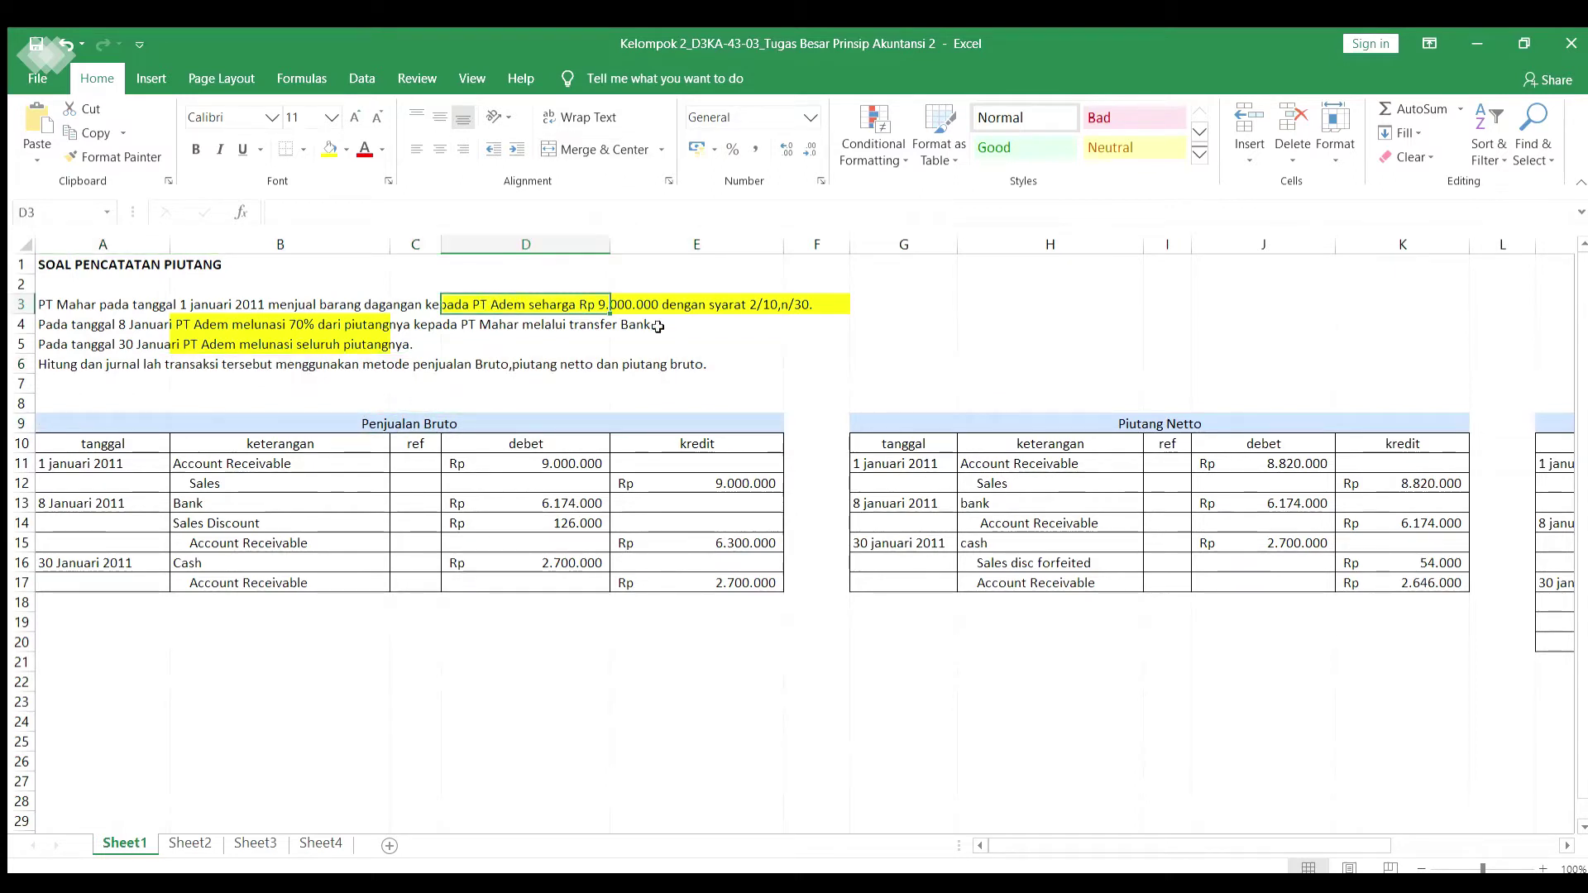
key("shift+Right")
key("shift+Right")
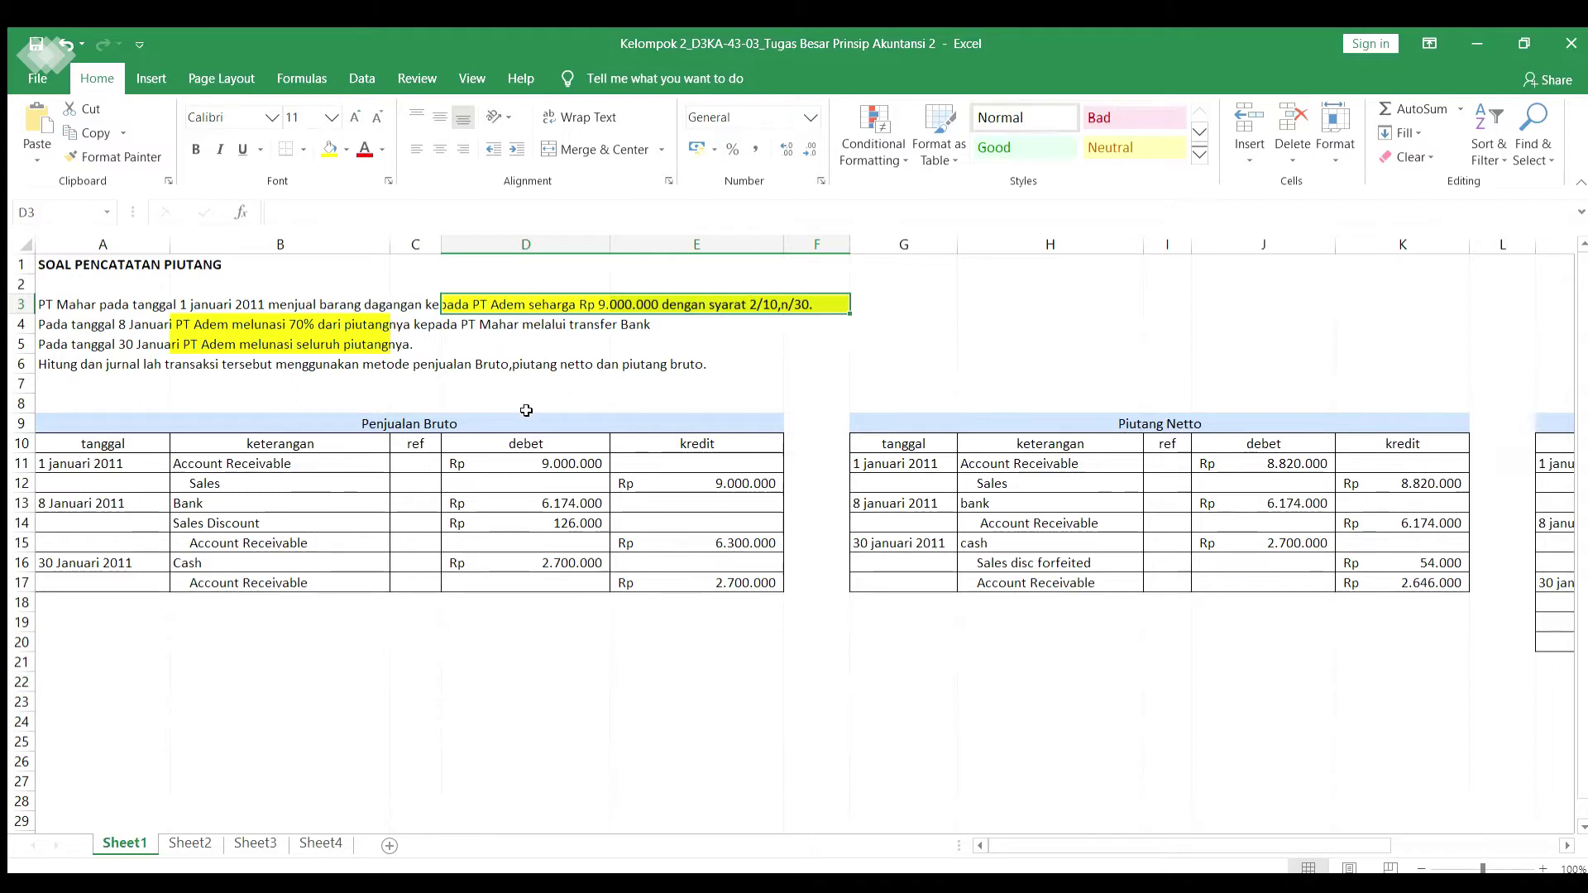
left_click(130, 463)
left_click(316, 463)
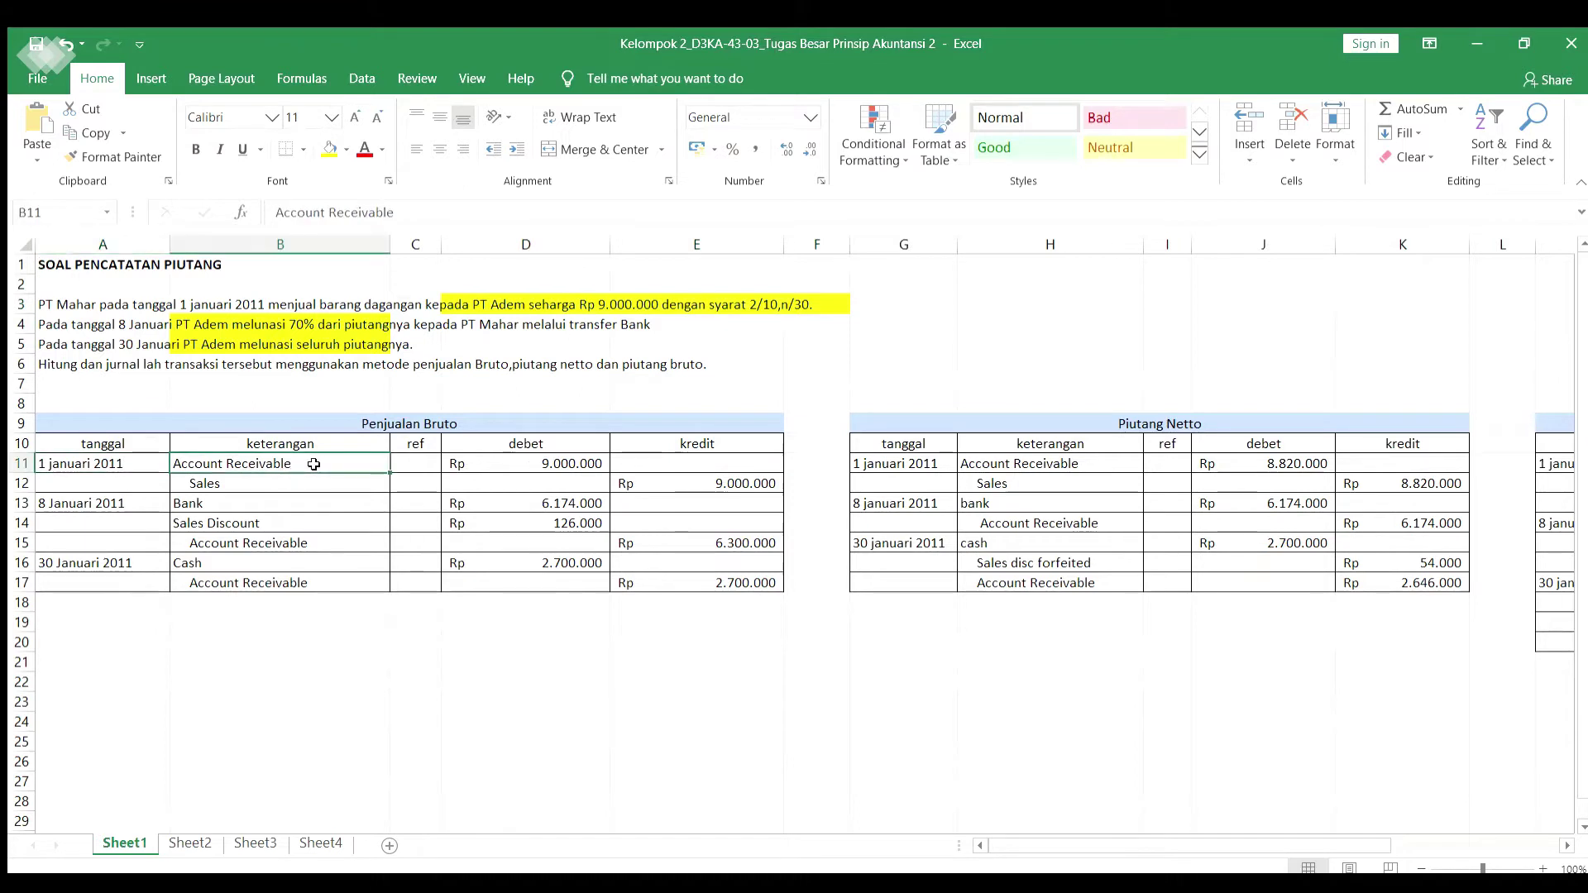
left_click(468, 465)
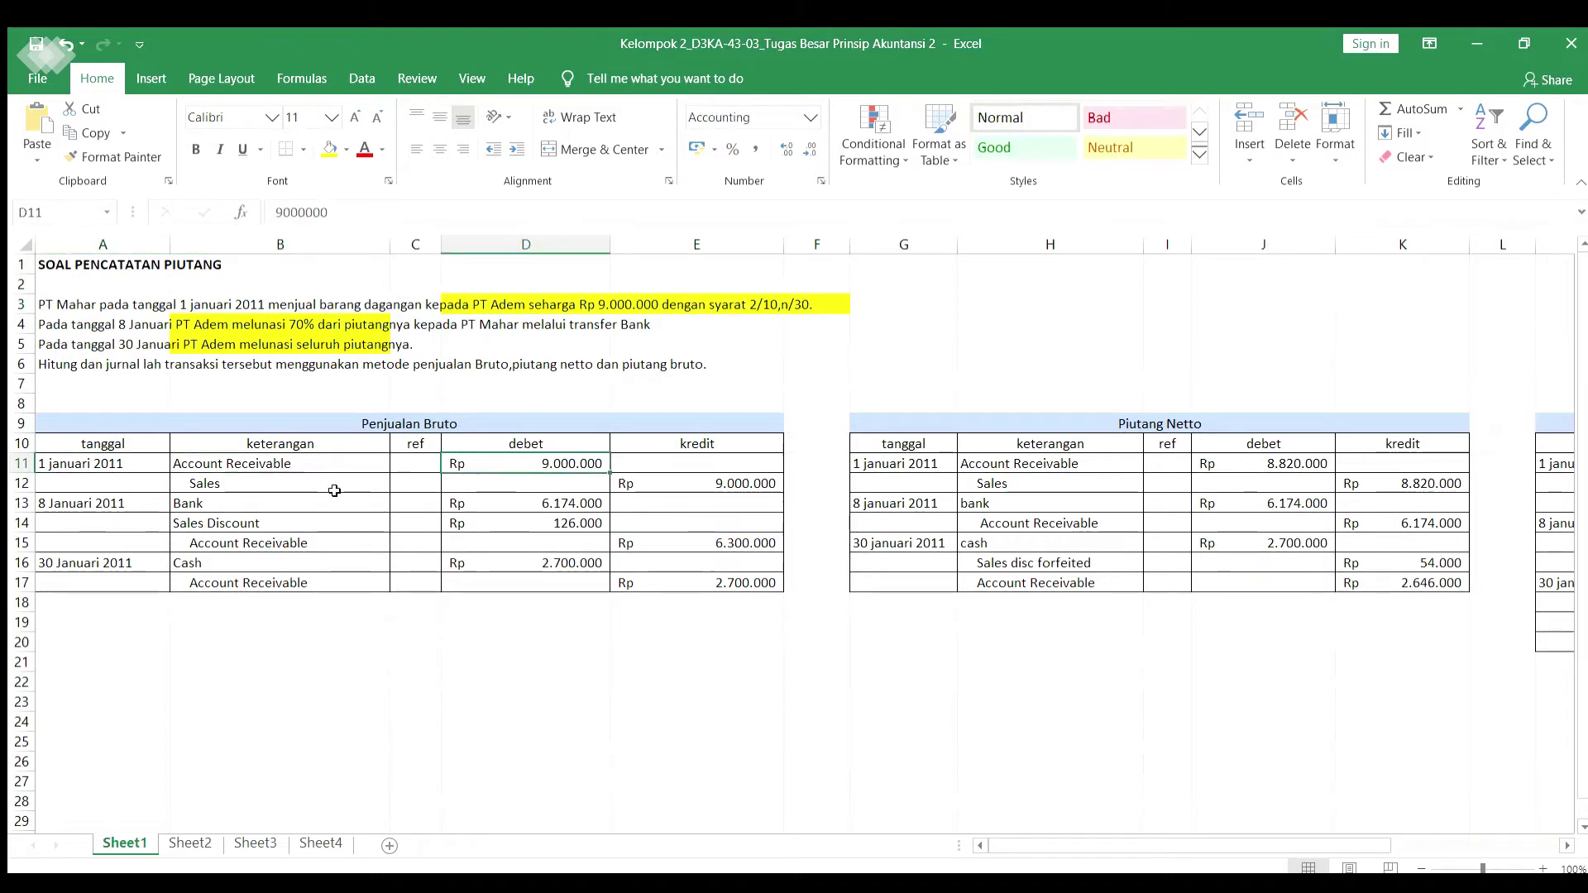
left_click(632, 486)
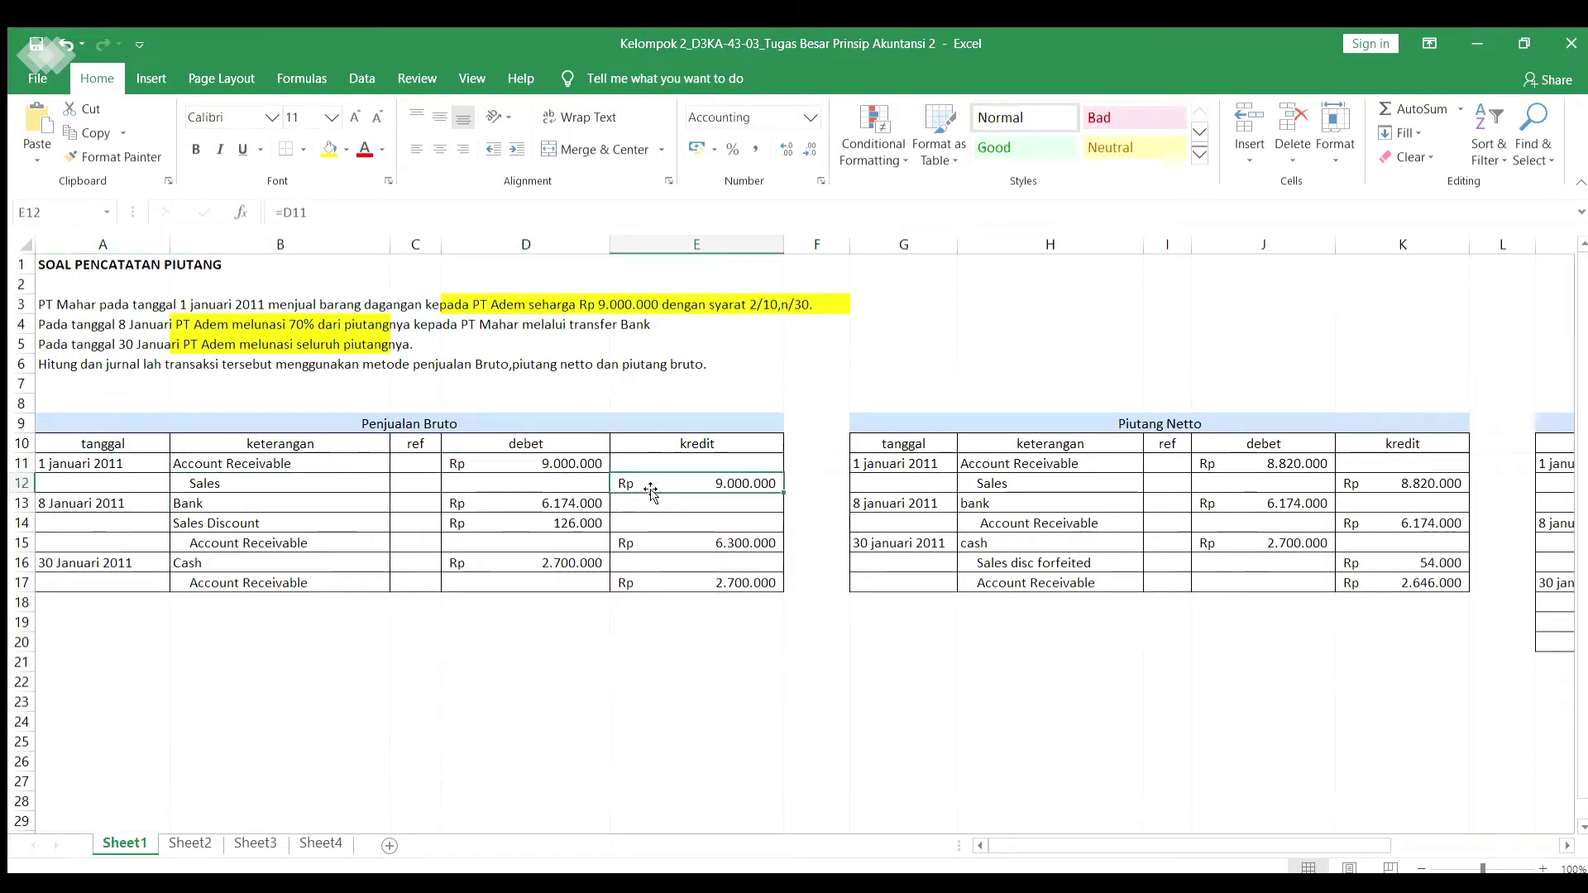
Check the 8 January Account Receivable credit and the Sales Discount formula in Penjualan Bruto against the 70% payment in row 4
left_click(149, 327)
key("shift+Right")
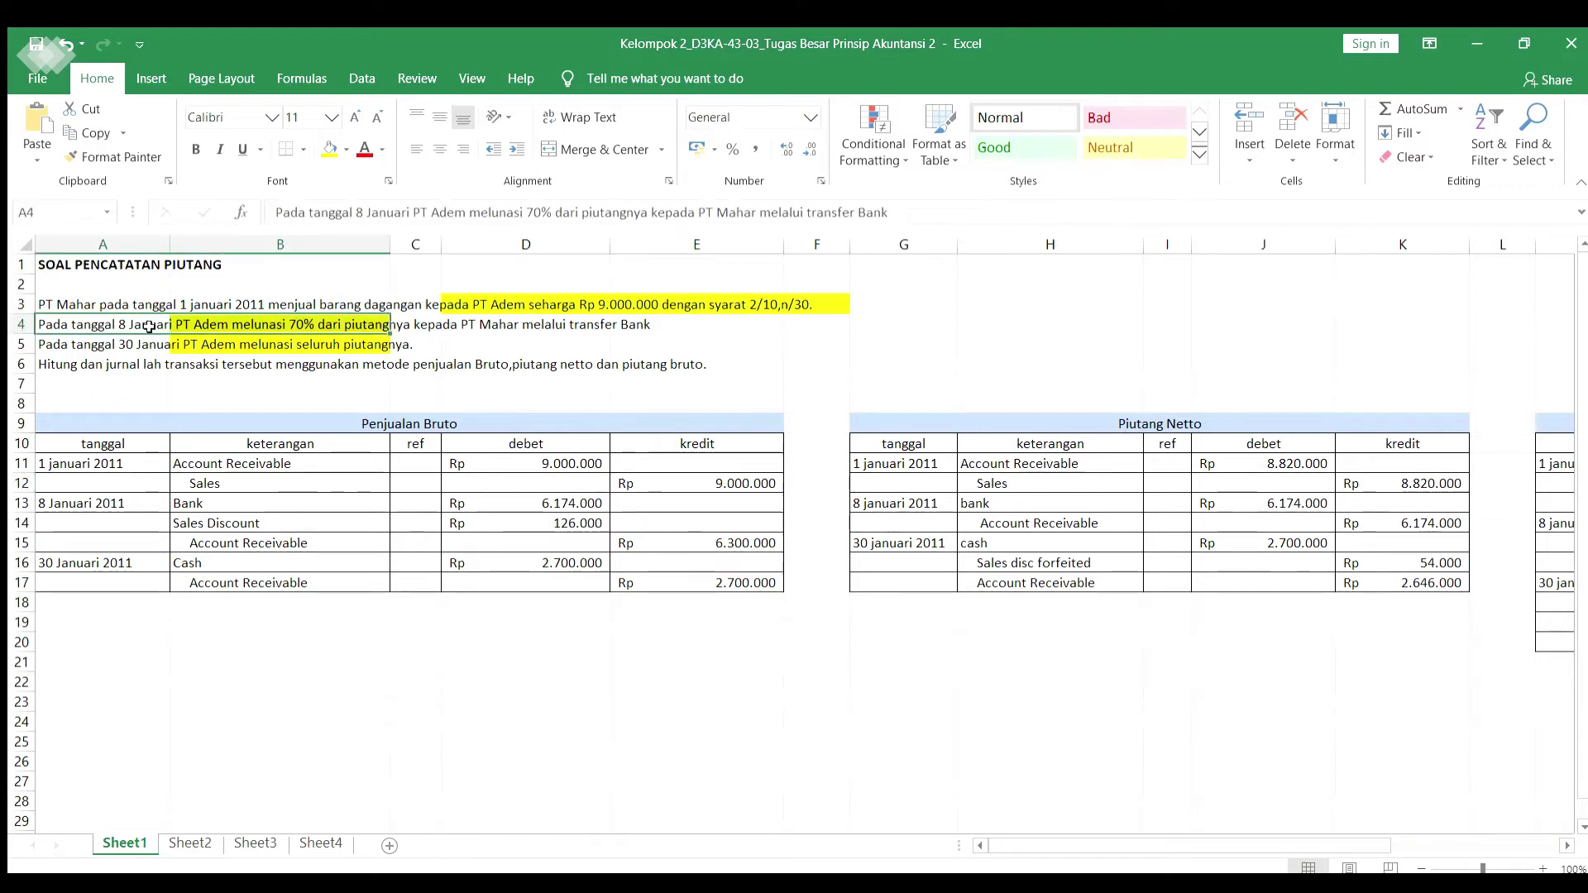
left_click(281, 321)
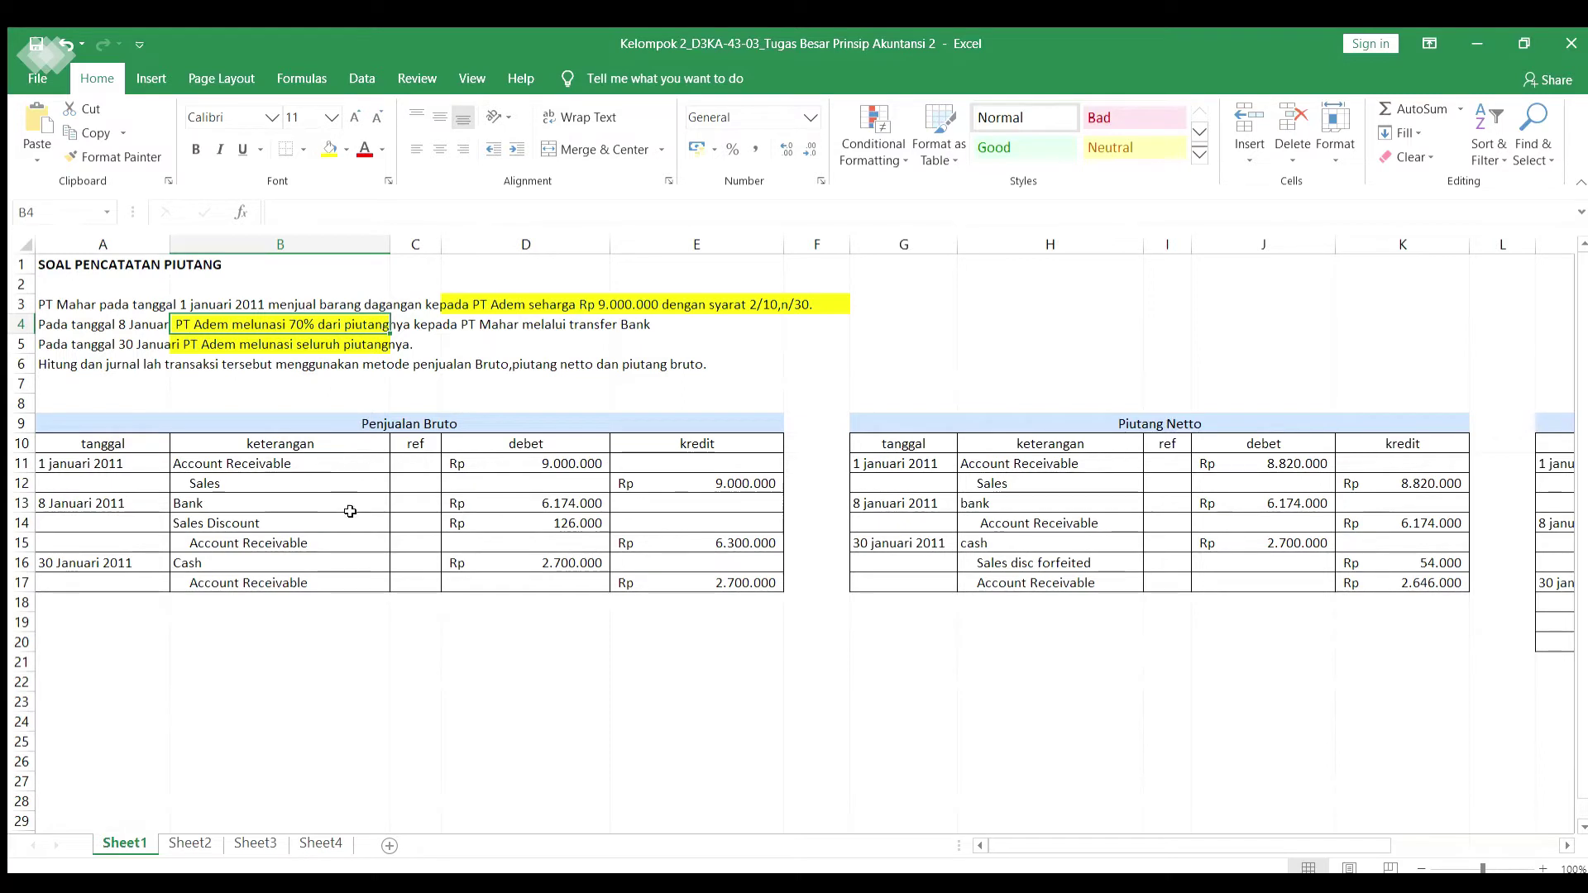
left_click(352, 542)
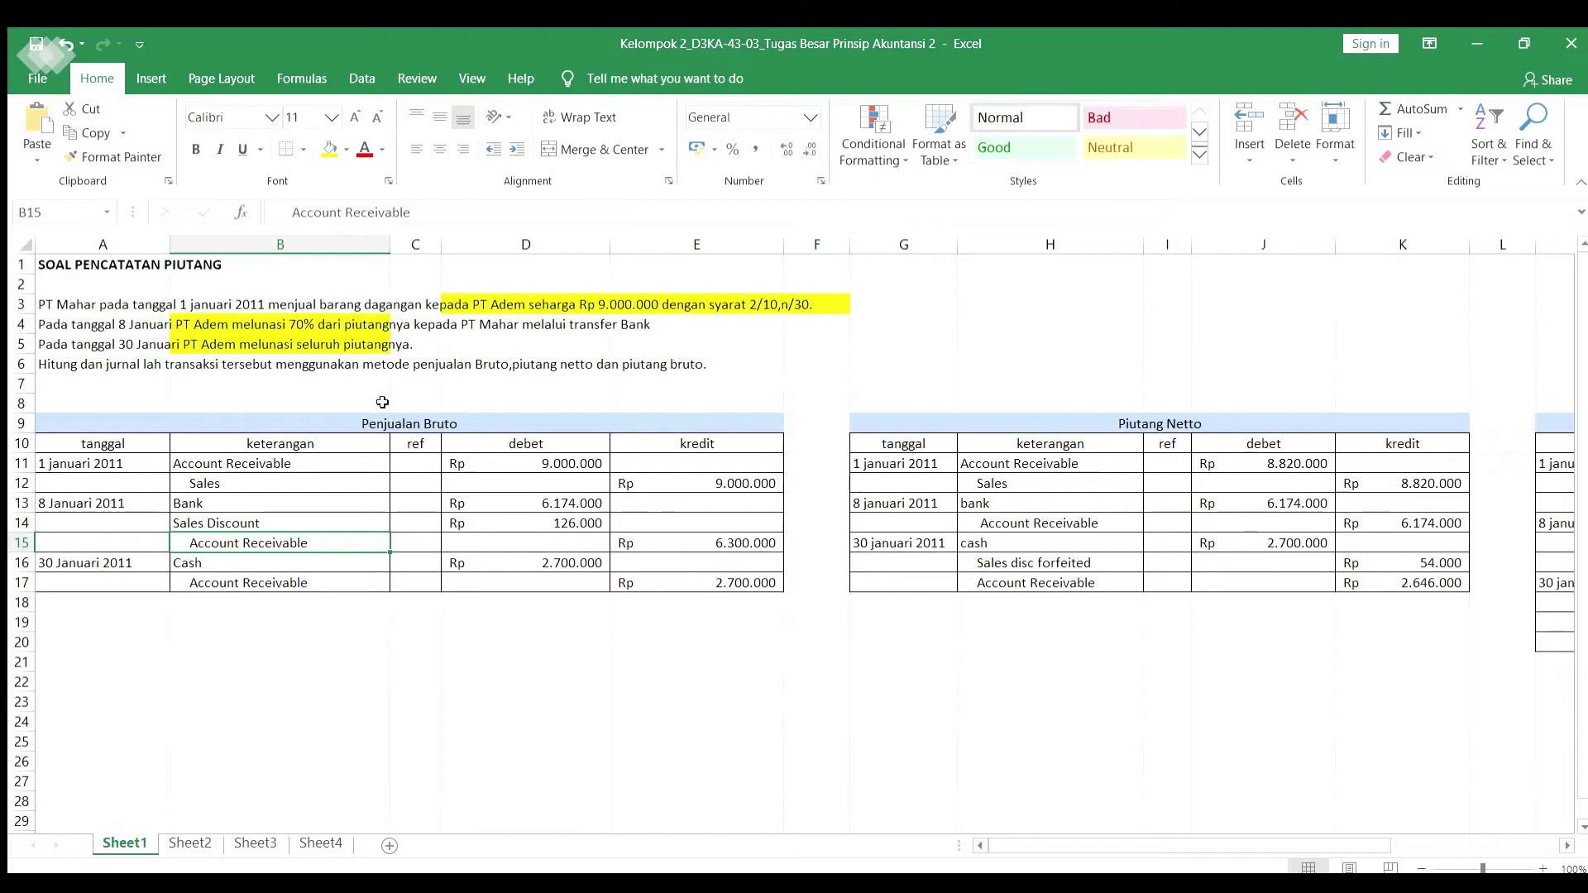
left_click(641, 543)
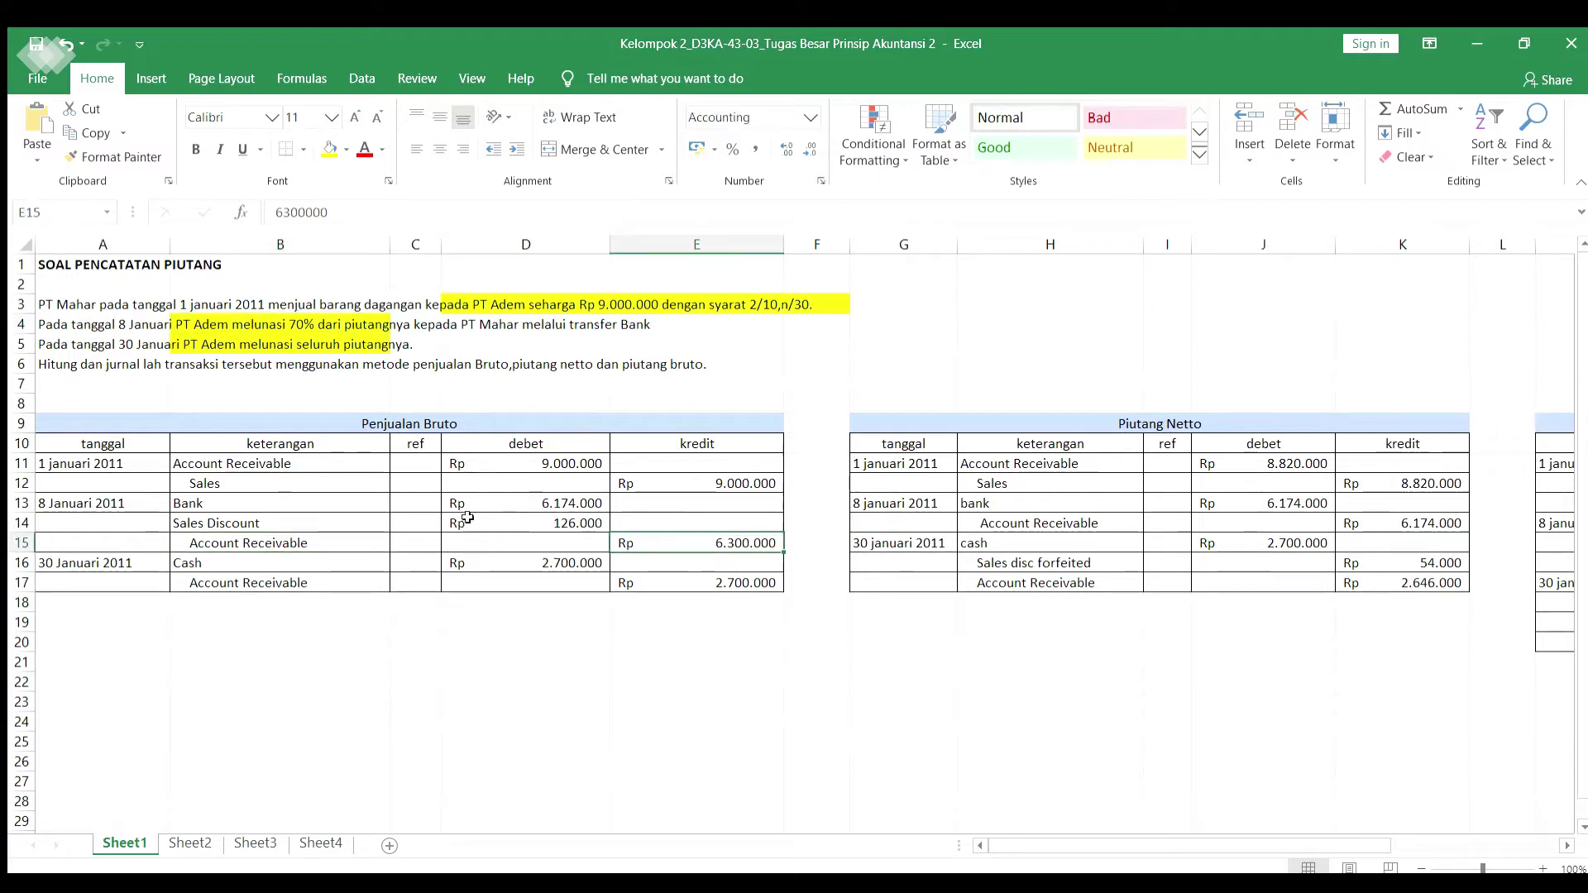
left_click(343, 521)
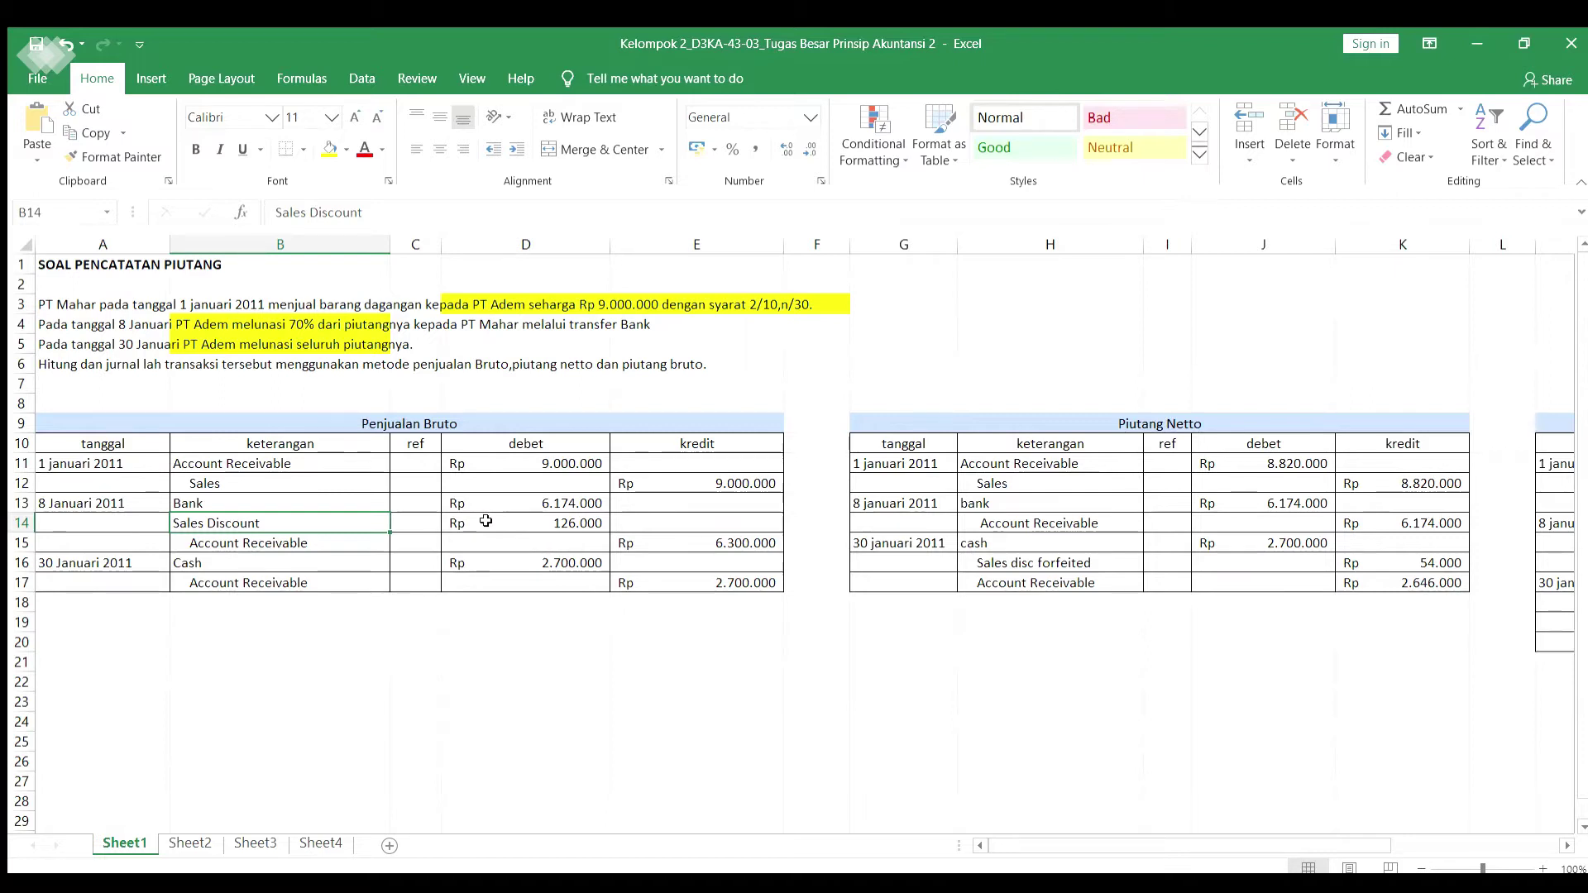
double_click(485, 521)
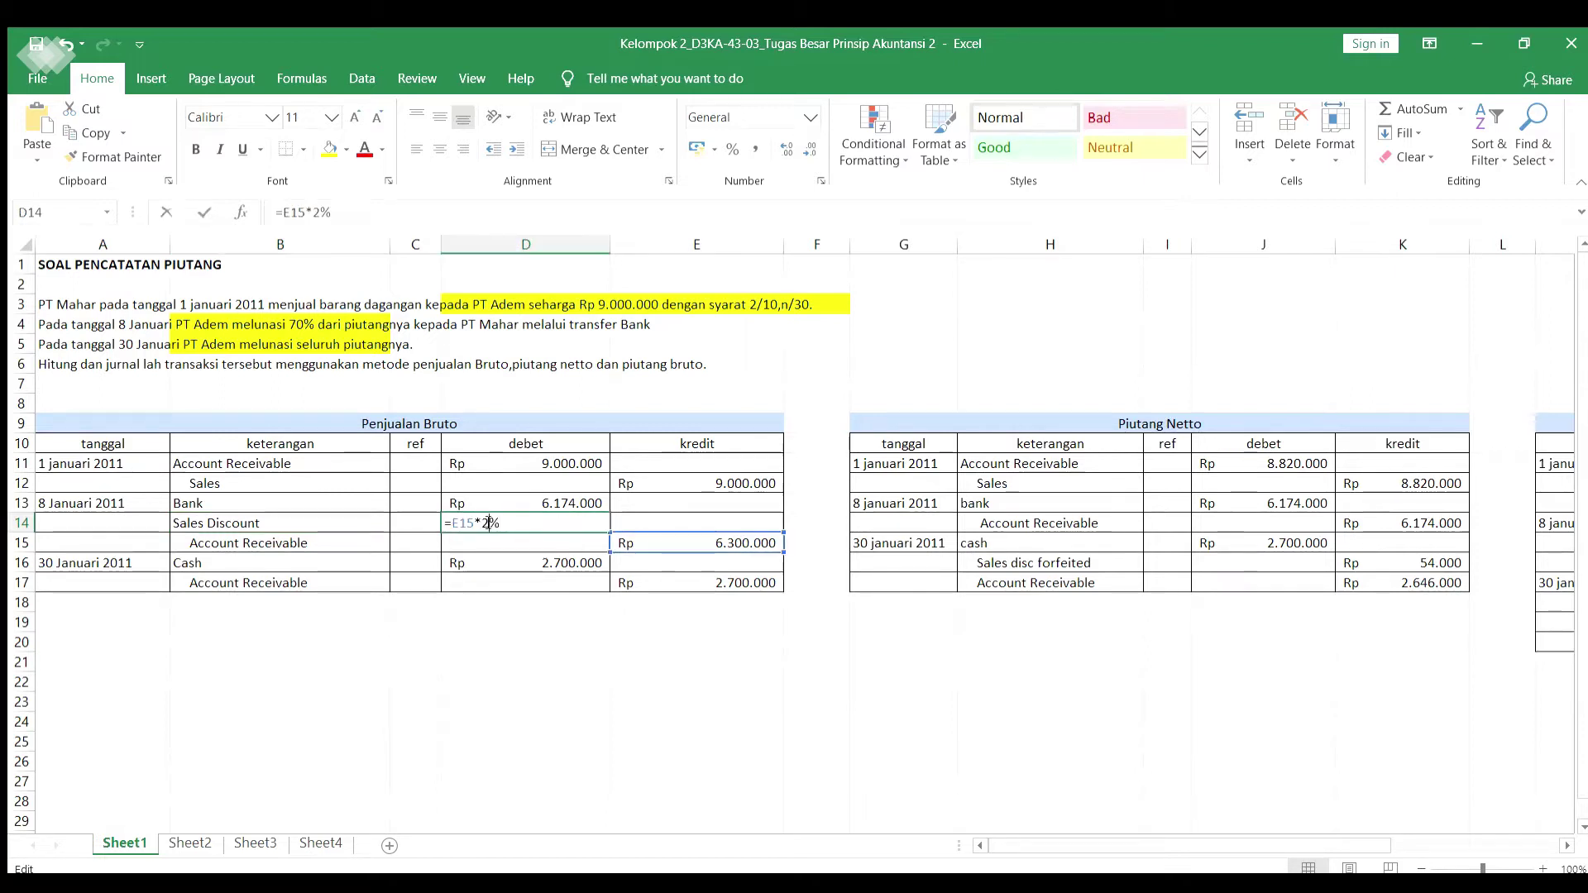
left_click(809, 520)
left_click(513, 523)
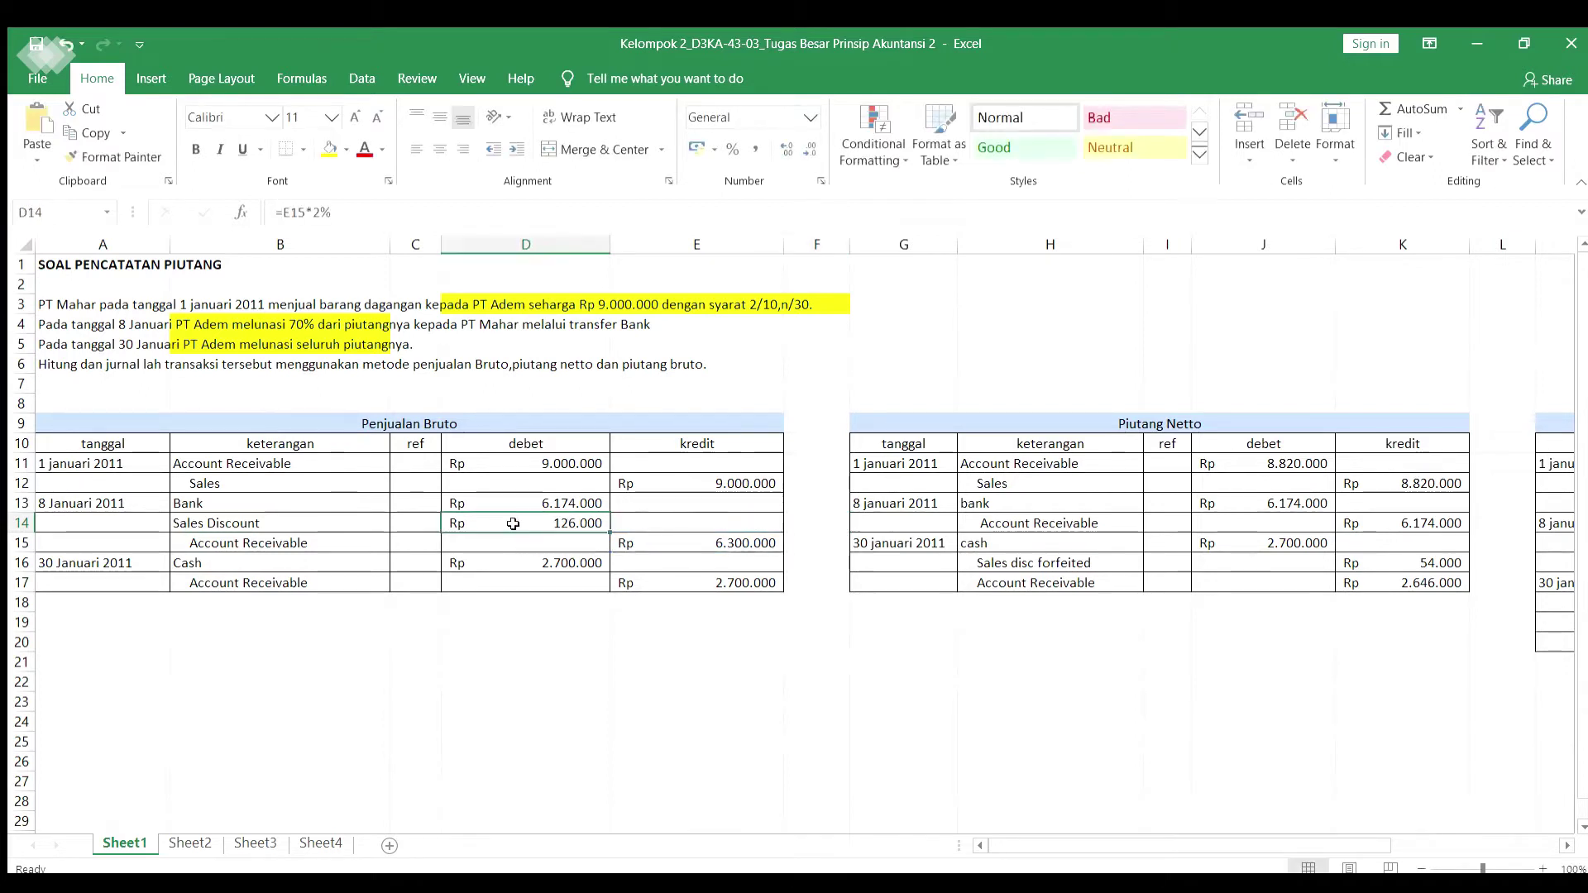
Check the 8 January Bank debit formula =E15-D14 in cell D13 together with the Sales Discount amount
left_click(360, 497)
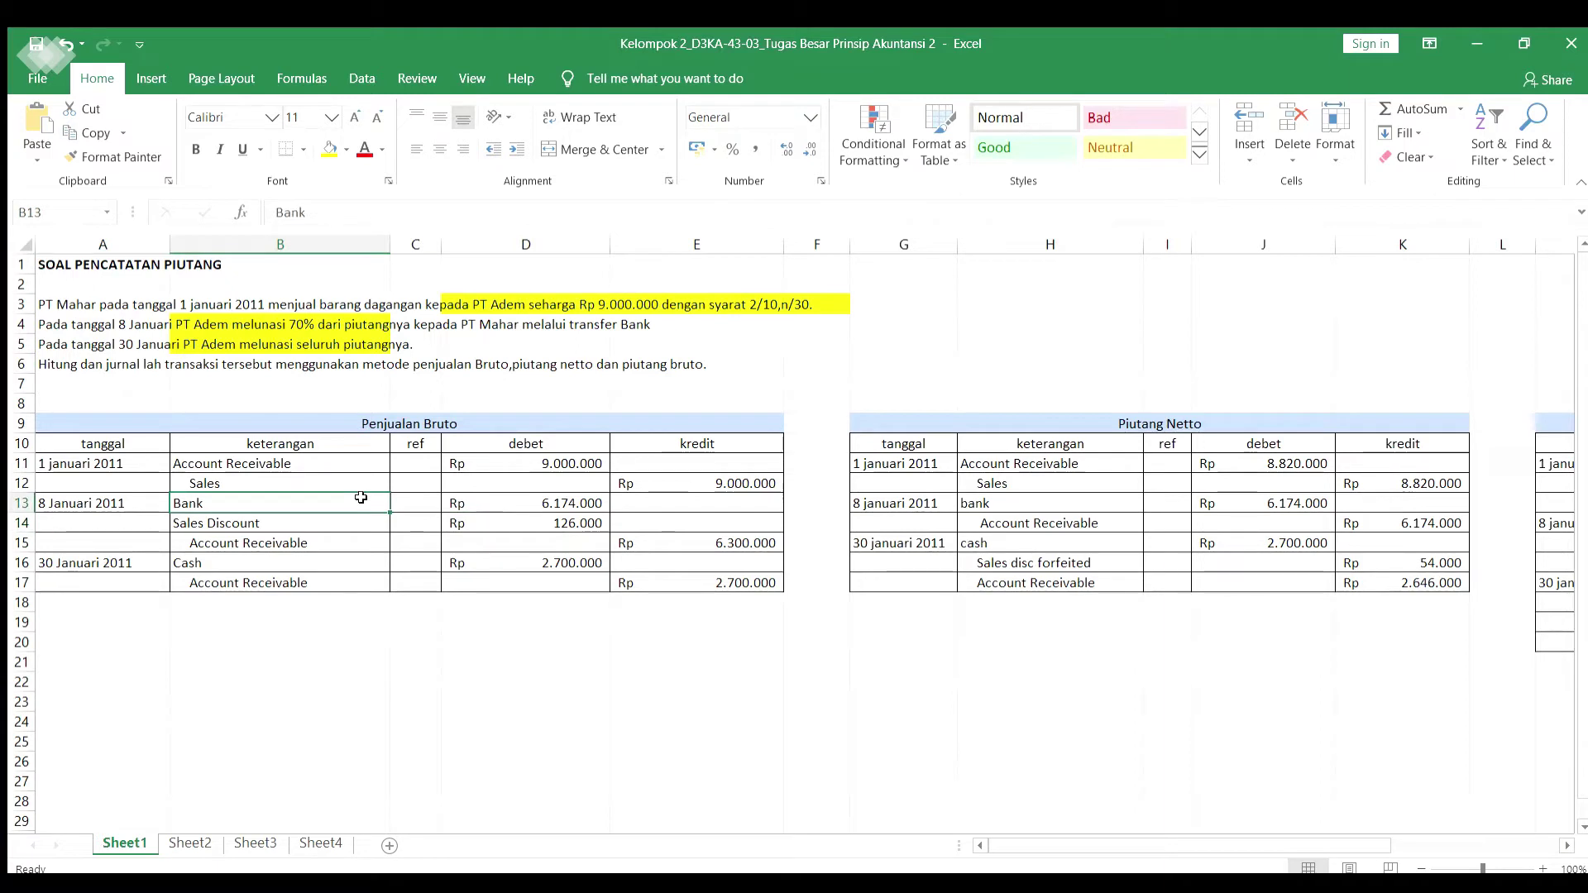
left_click(511, 504)
type("=E15-D14")
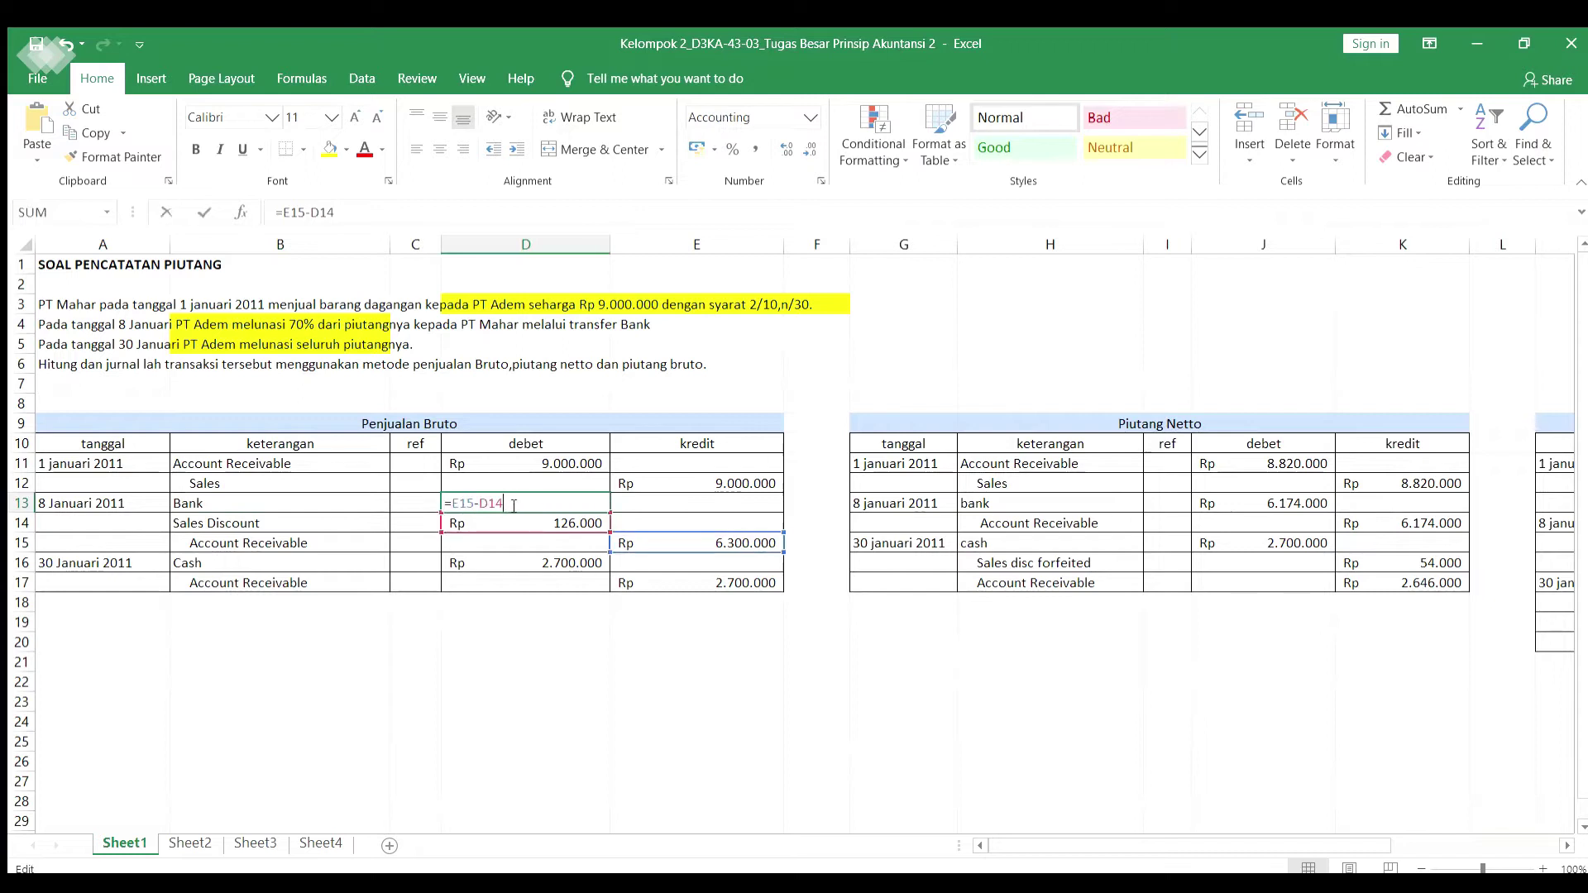
left_click(807, 499)
left_click(484, 505)
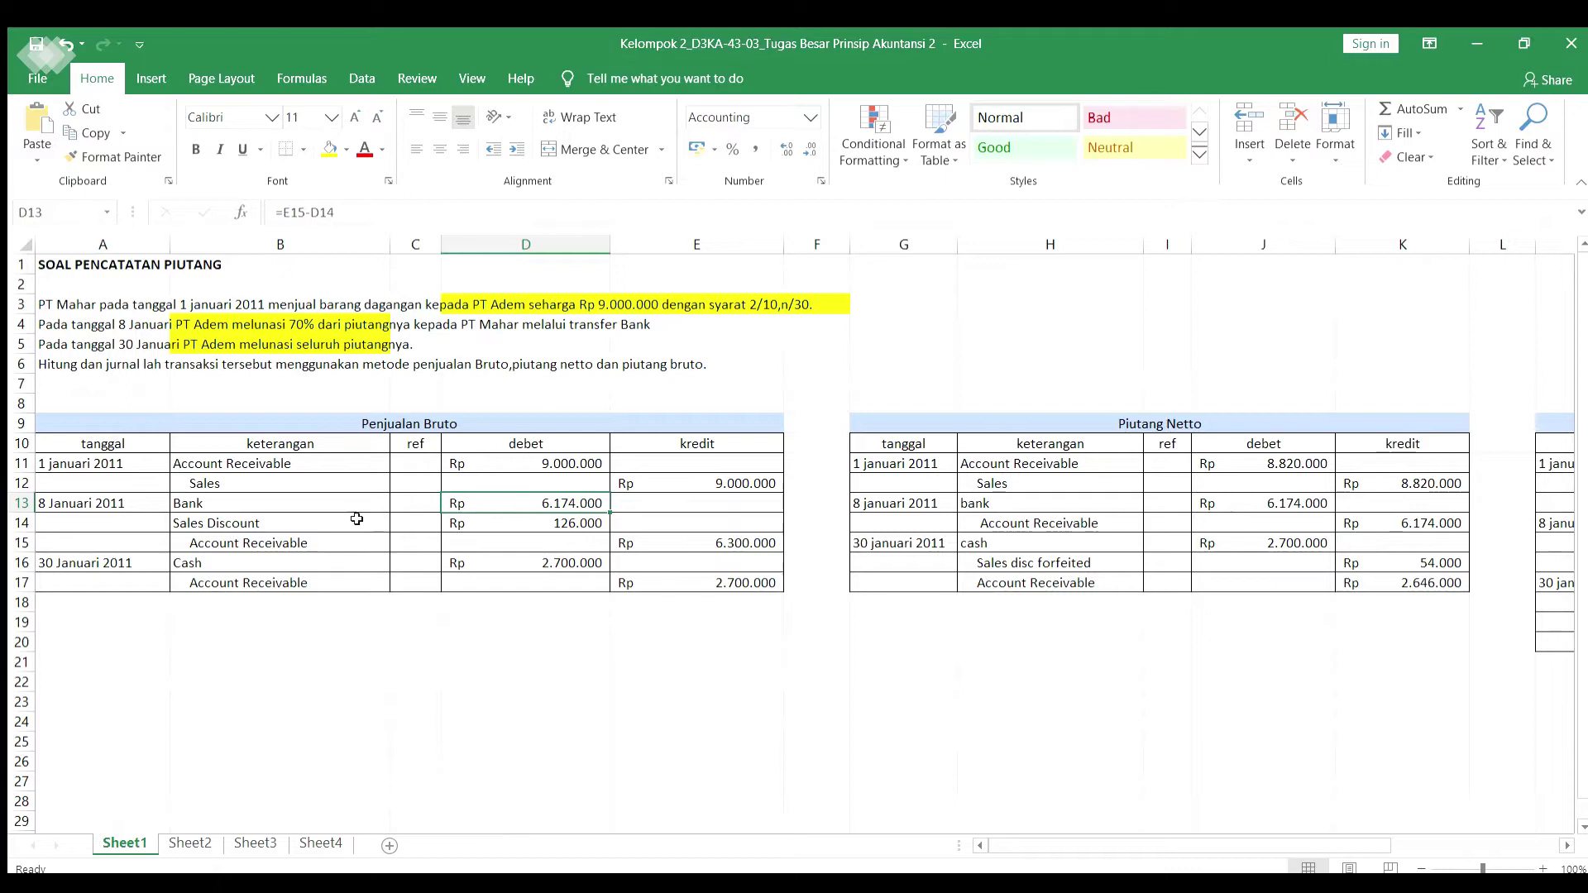
left_click(475, 525)
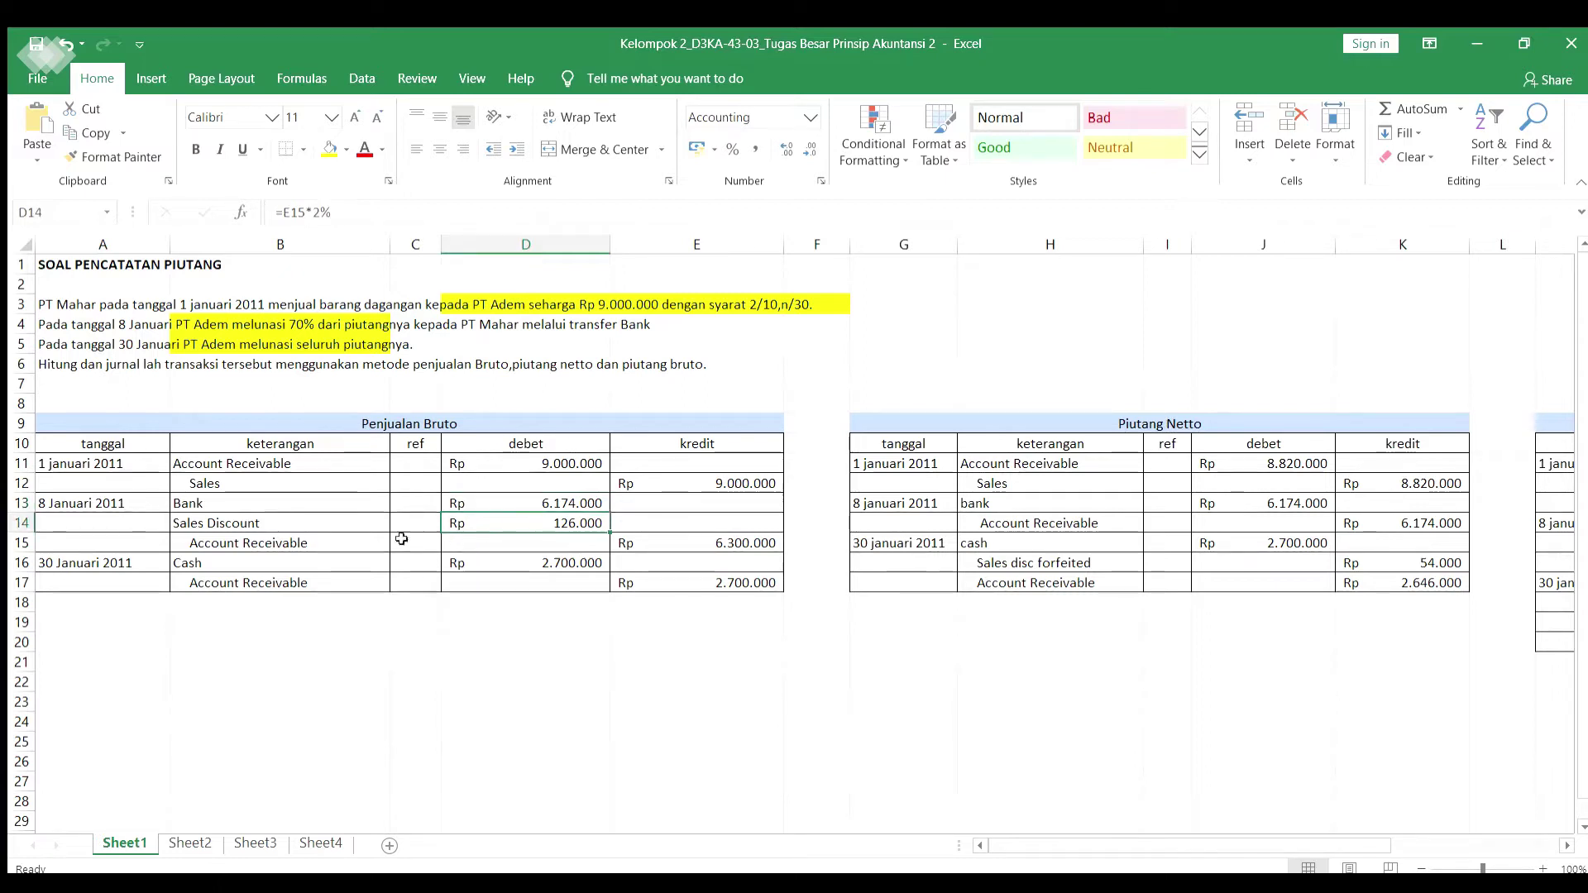
Examine the 30 January Cash and Account Receivable entry in Penjualan Bruto, including the Cash formula, against the settlement in row 5
left_click(225, 335)
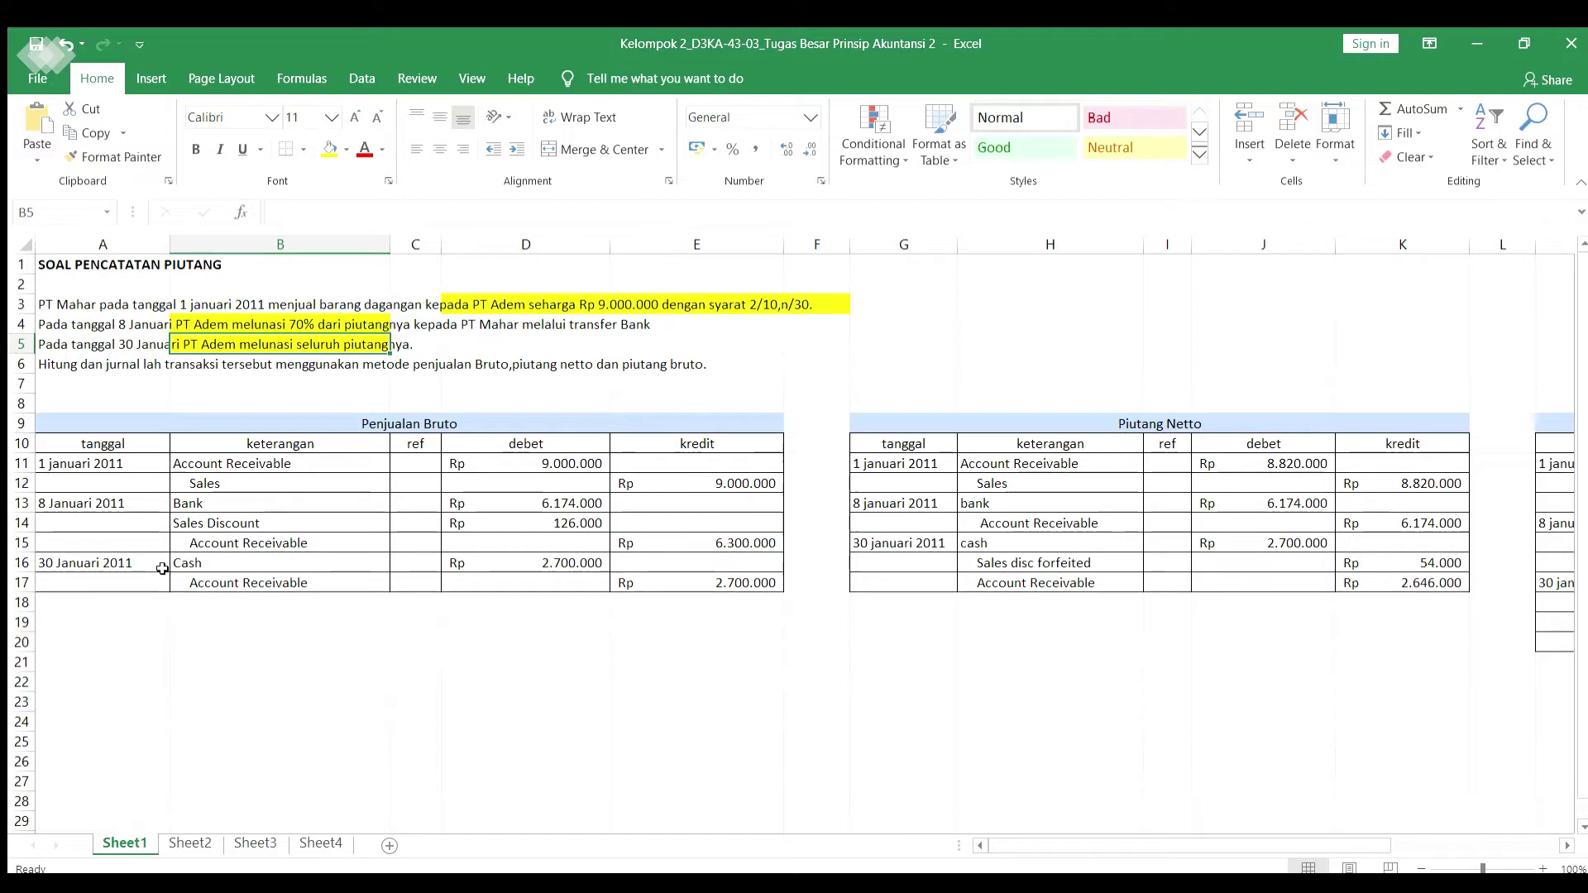
left_click(222, 562)
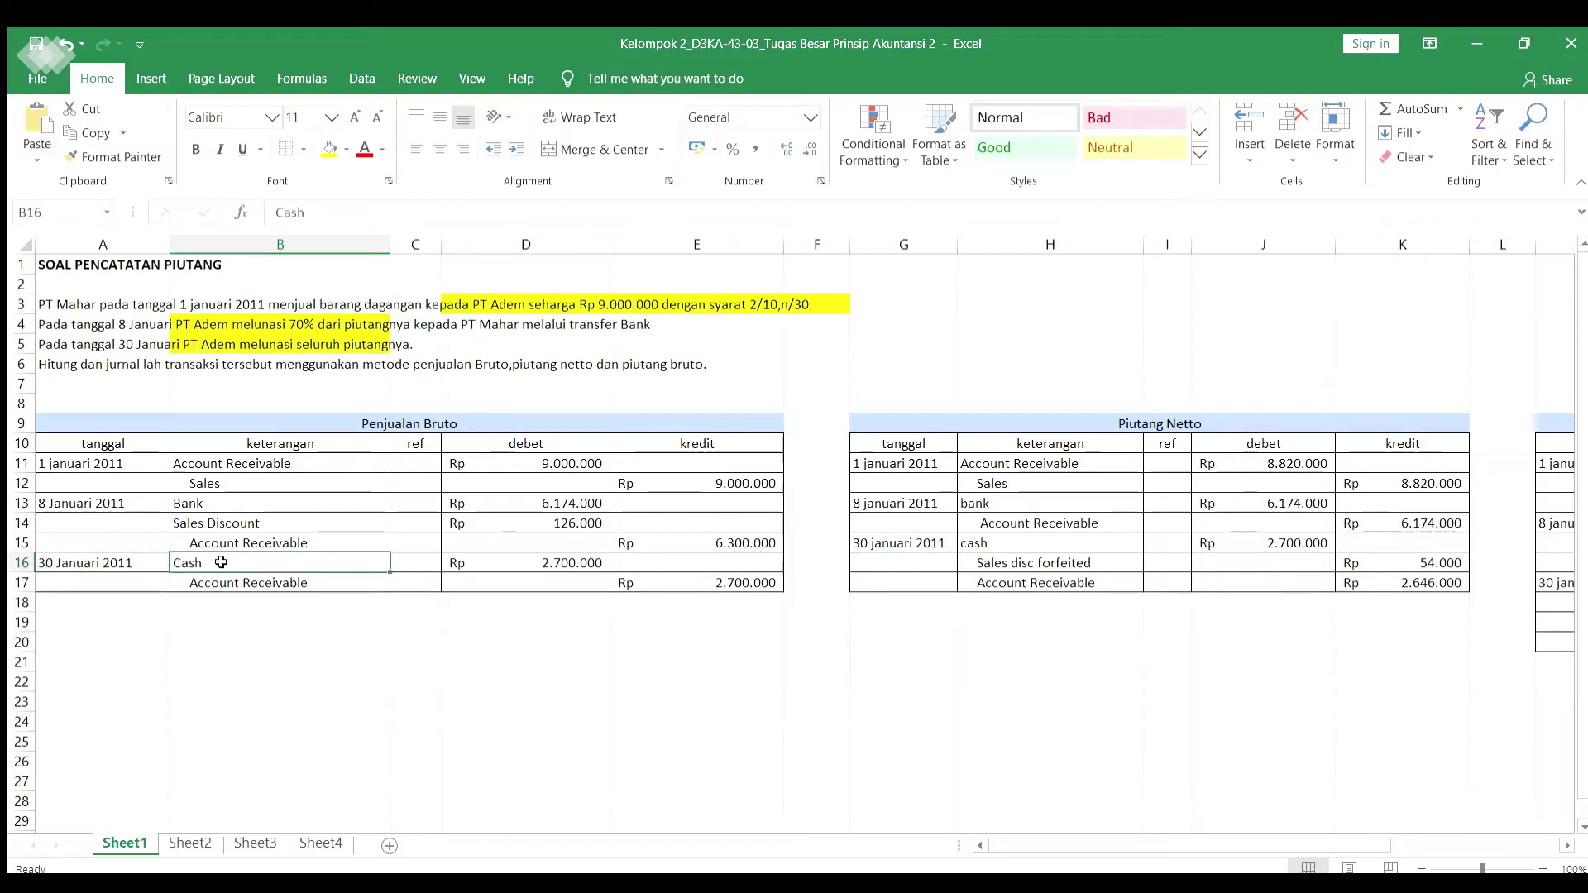
double_click(504, 566)
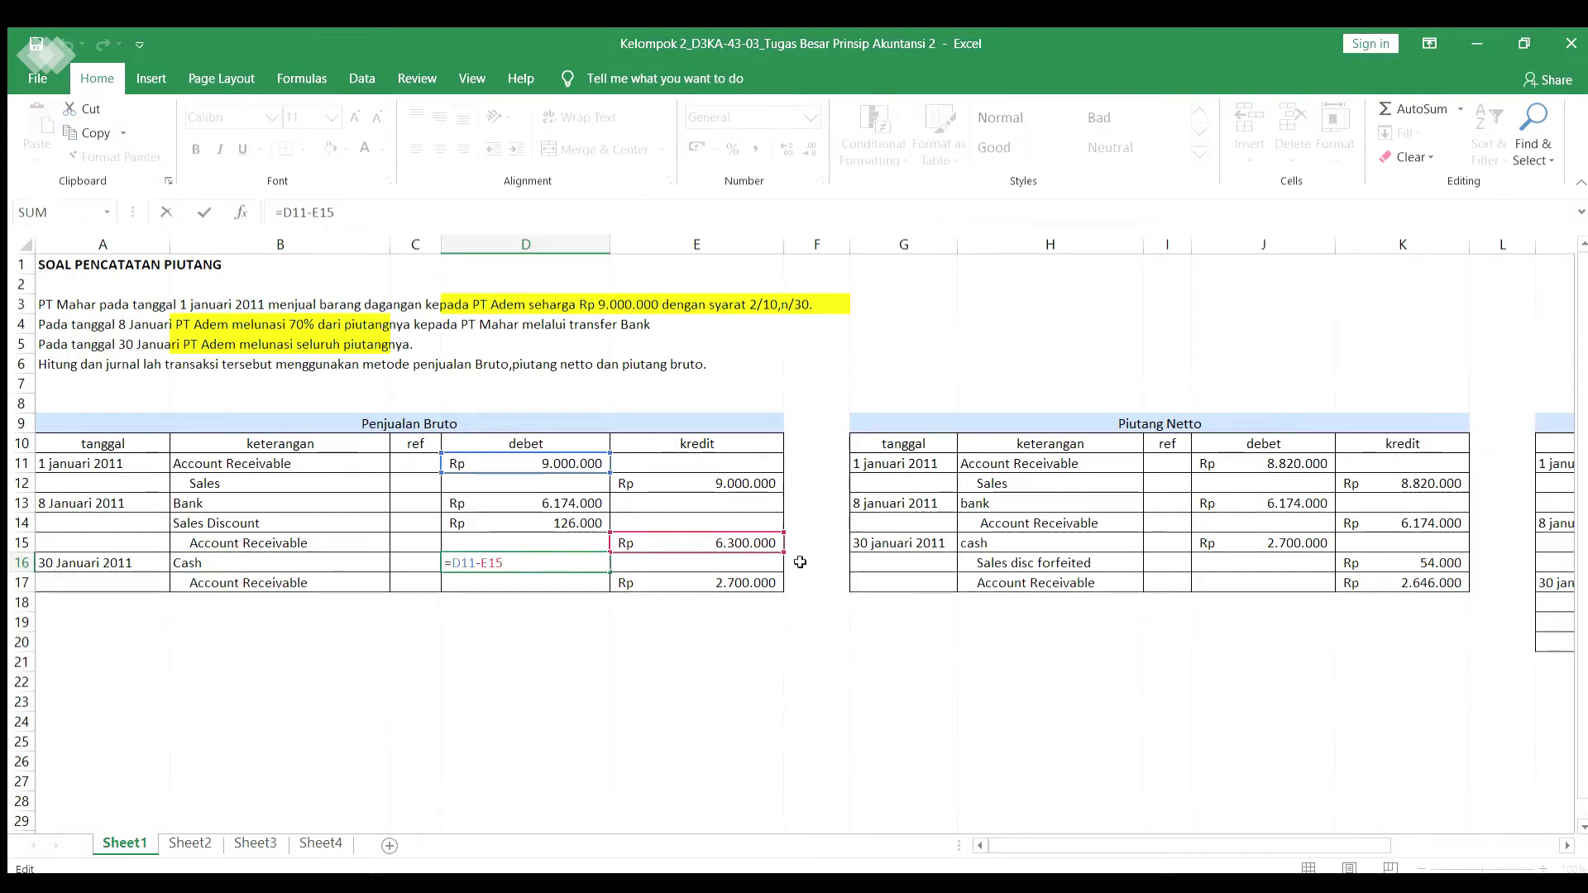
left_click(800, 562)
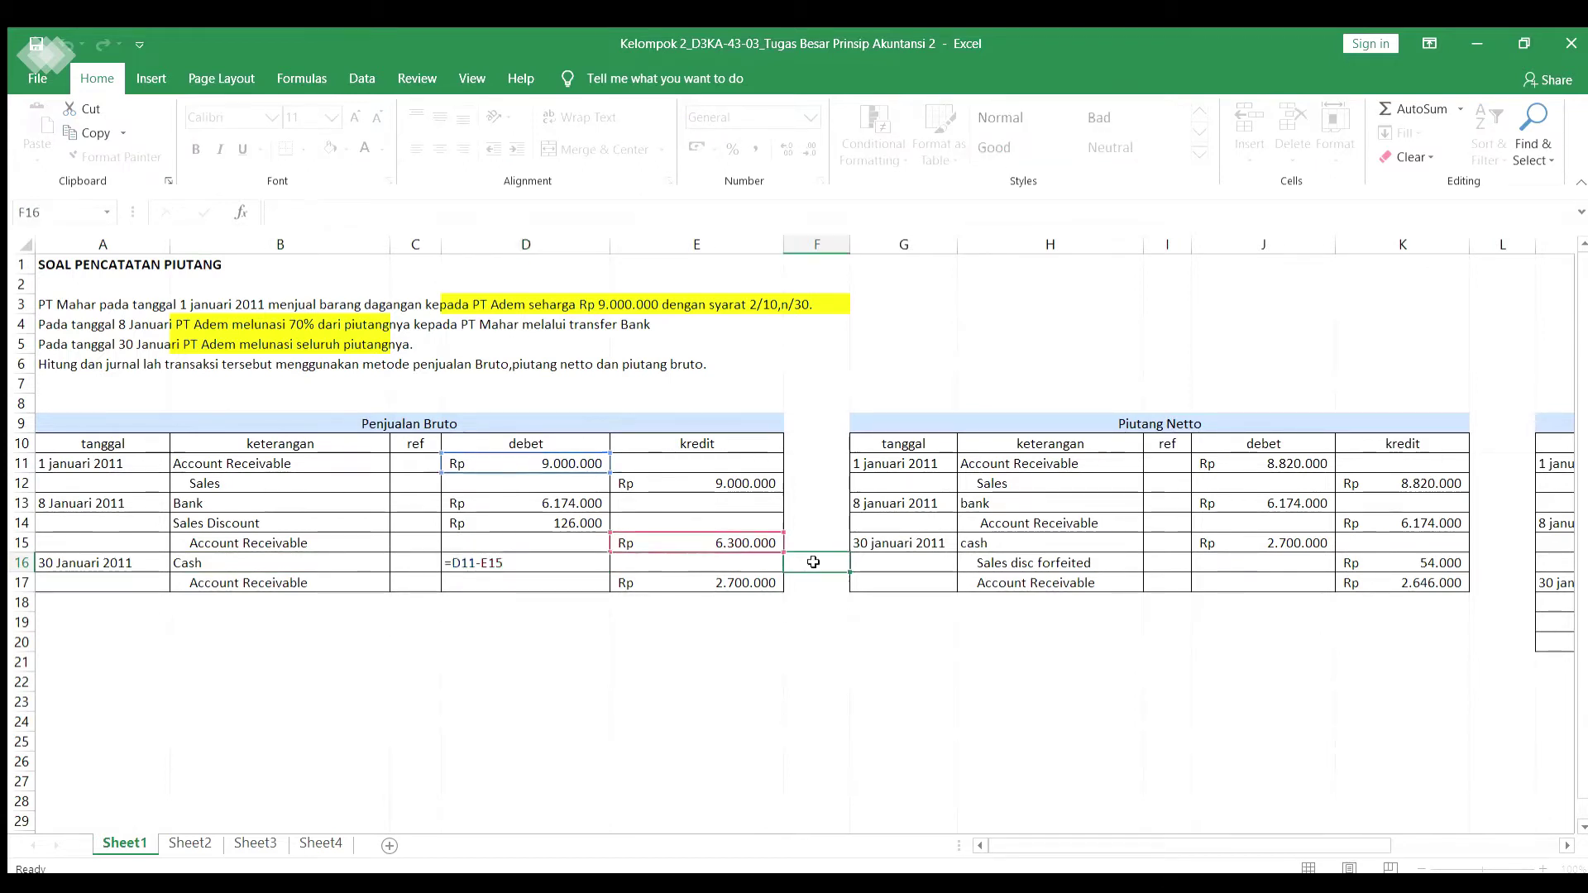
left_click(503, 564)
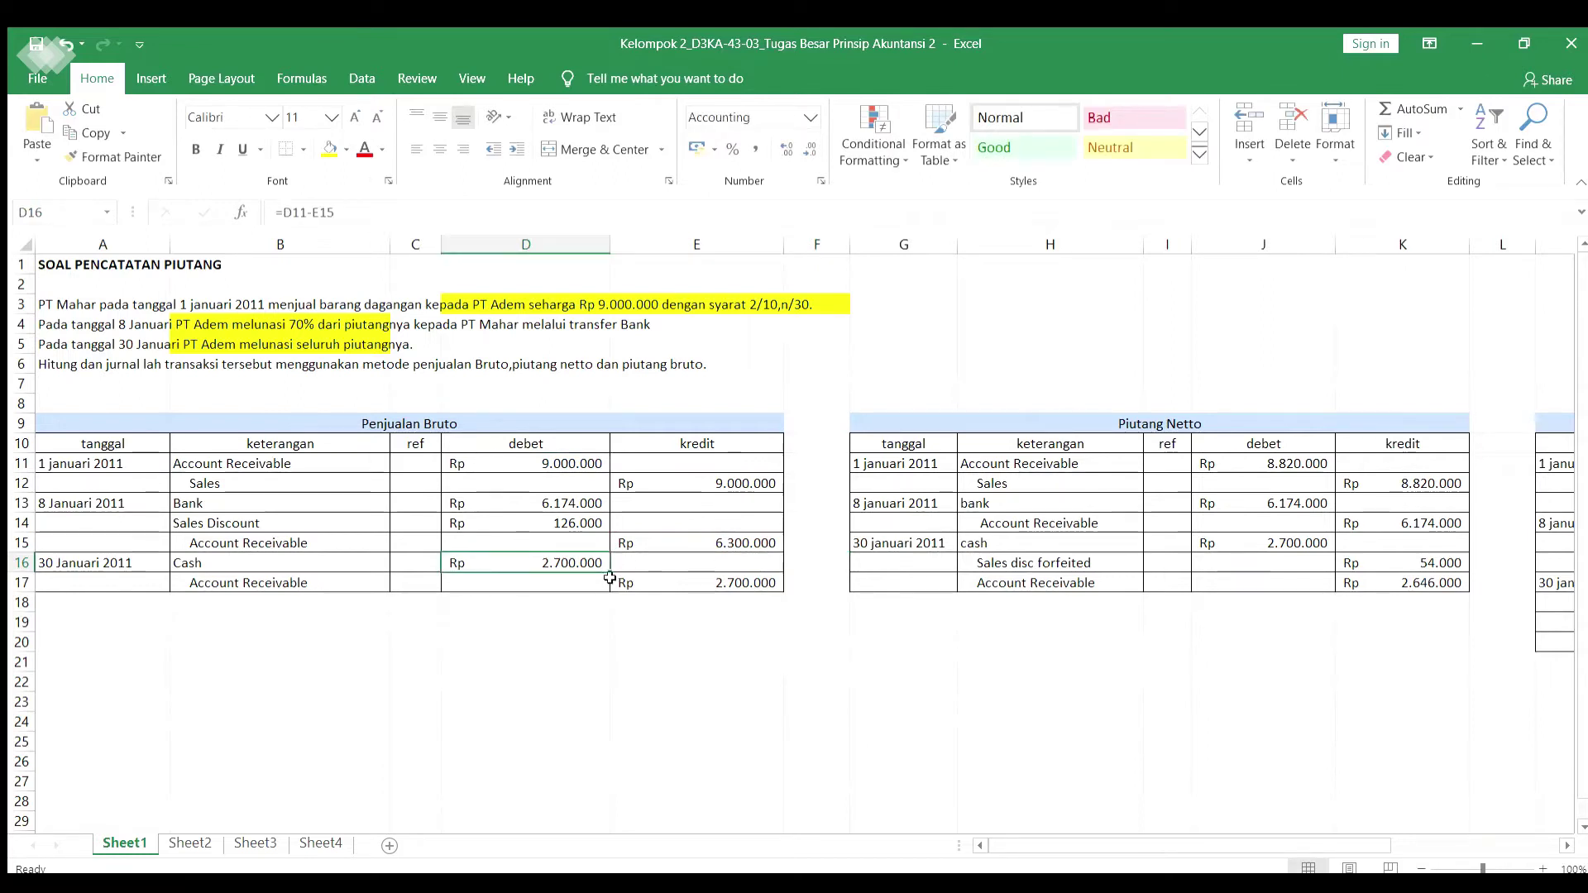
left_click(348, 563)
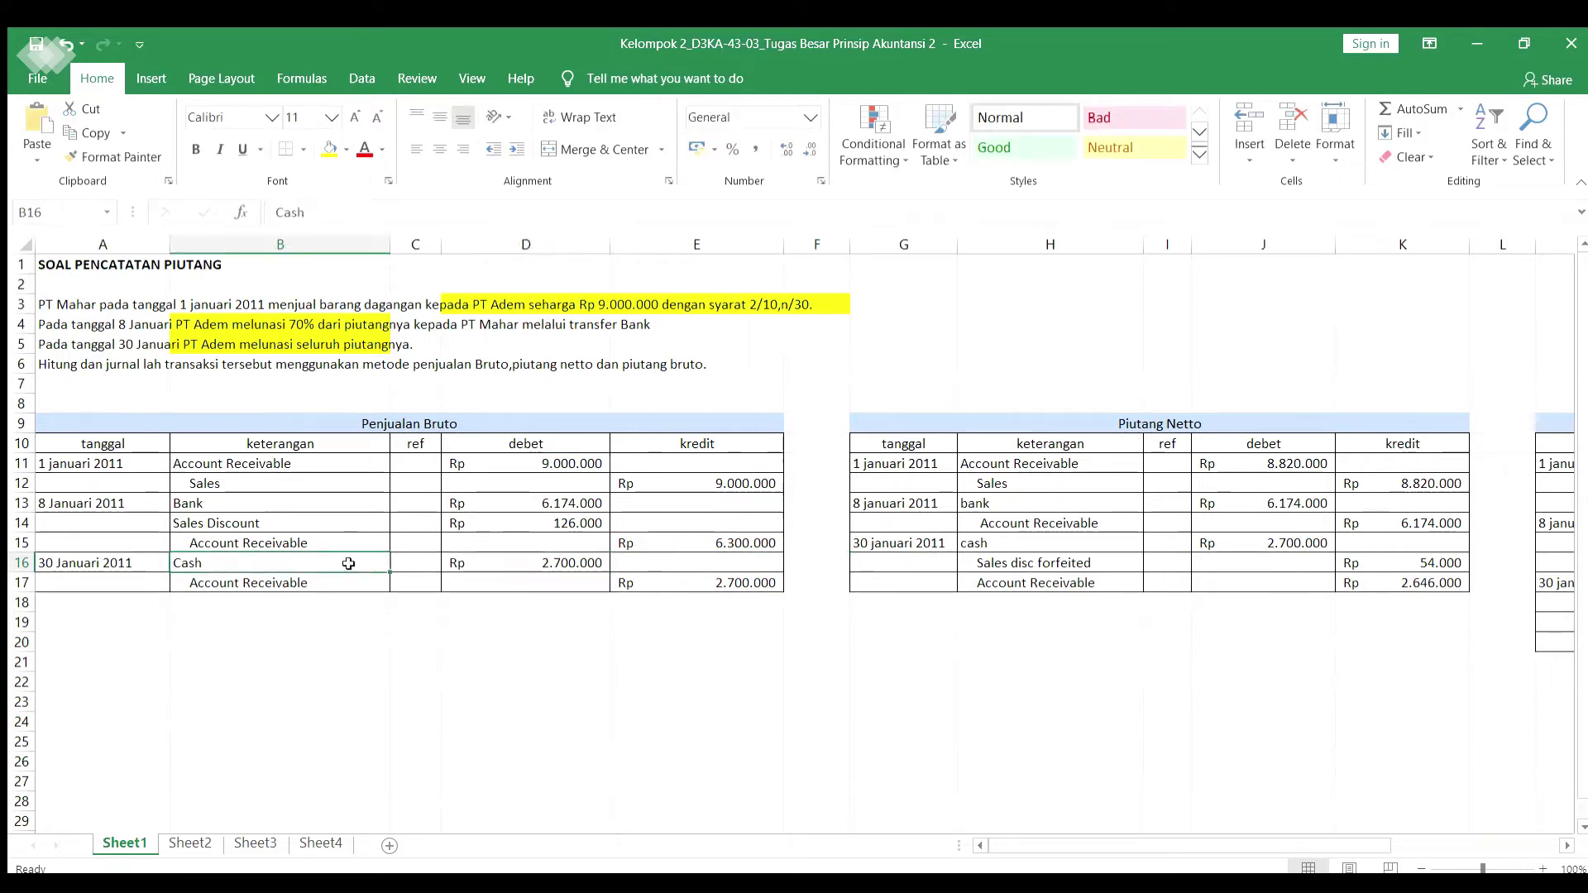
left_click(485, 558)
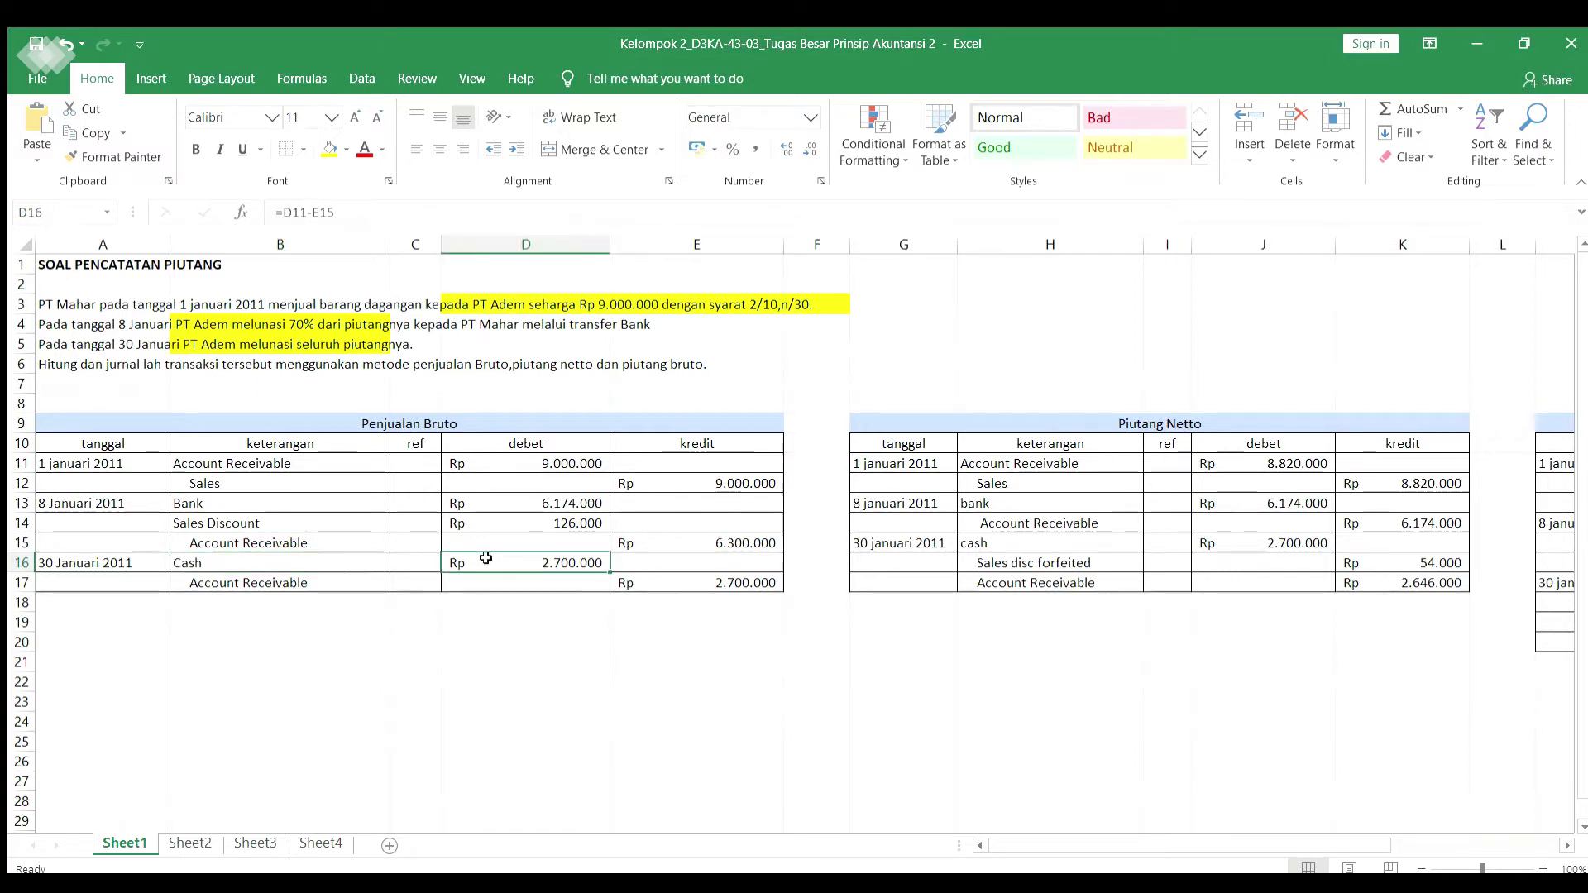
left_click(360, 580)
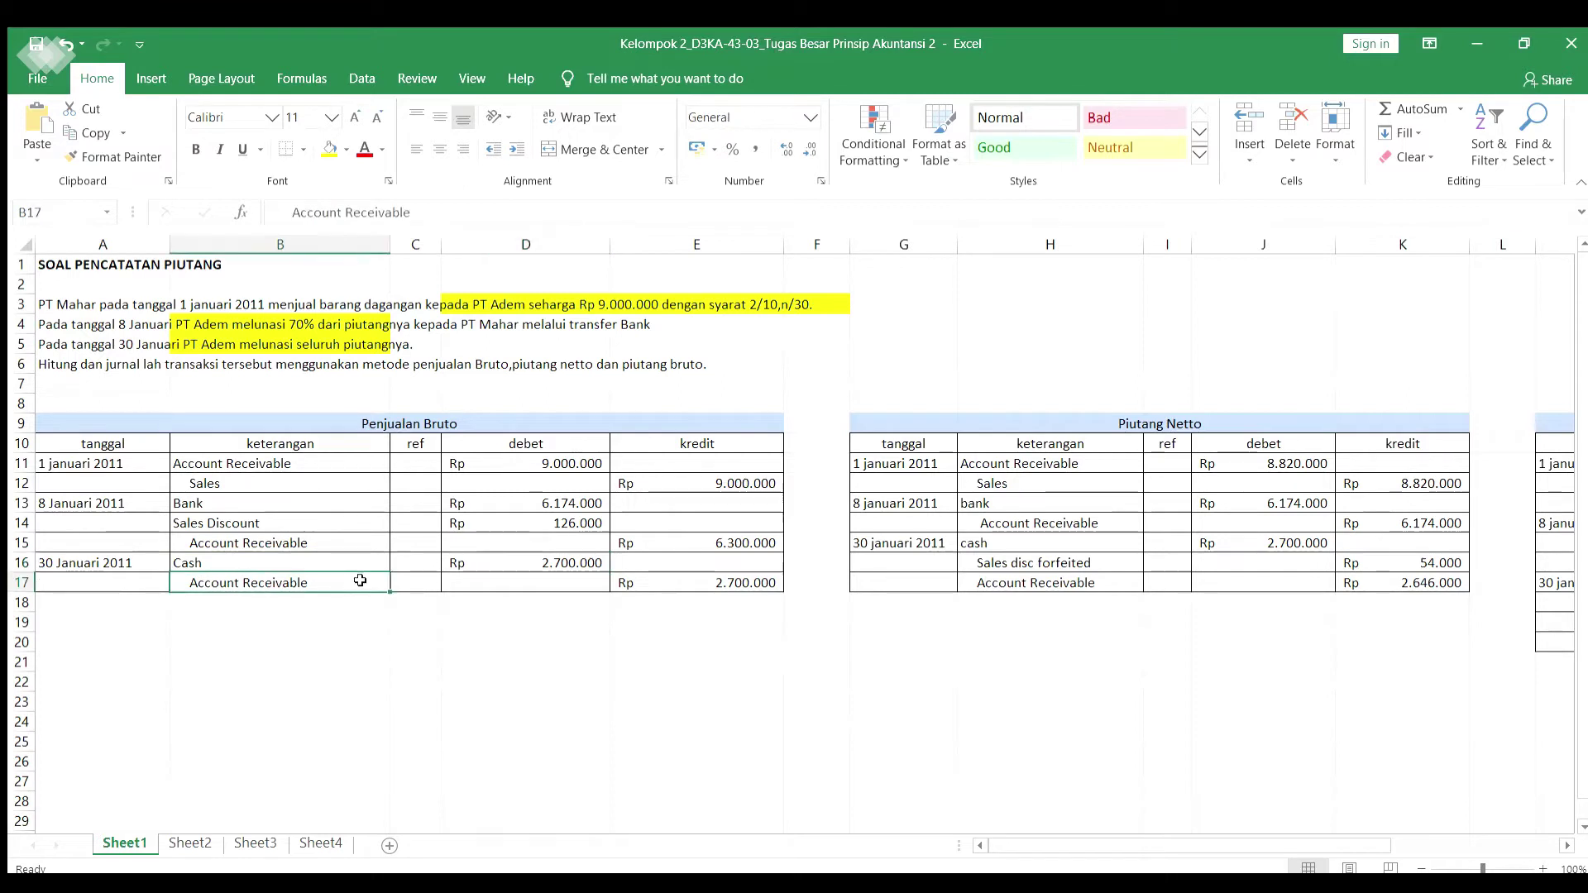
left_click(666, 586)
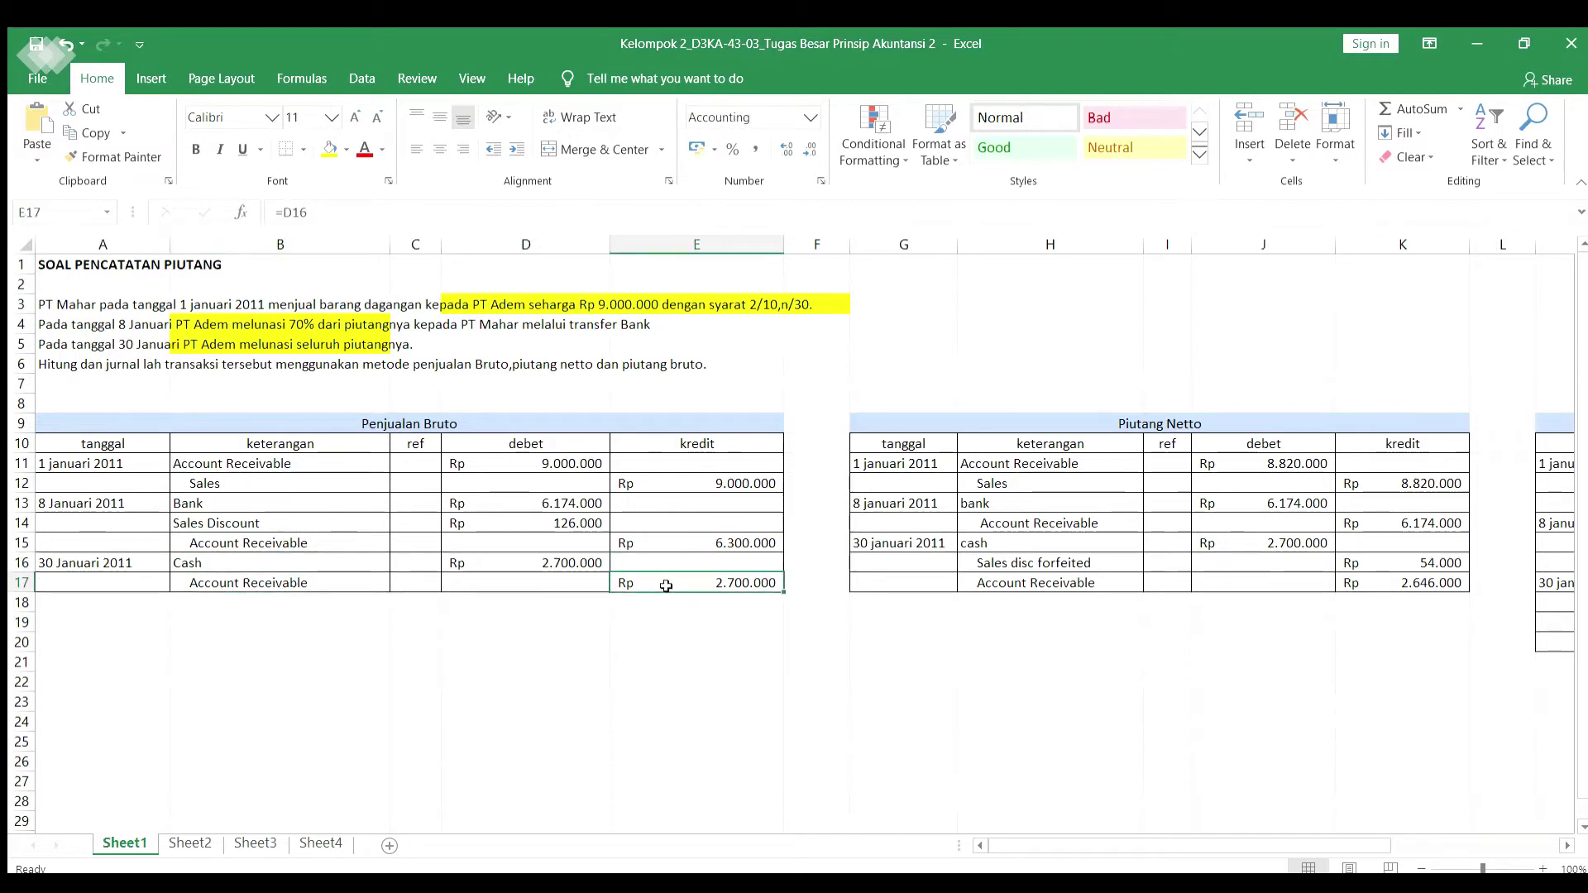
Check the 1 January Account Receivable debit formula in Piutang Netto against the sale terms in row 3
left_click(882, 421)
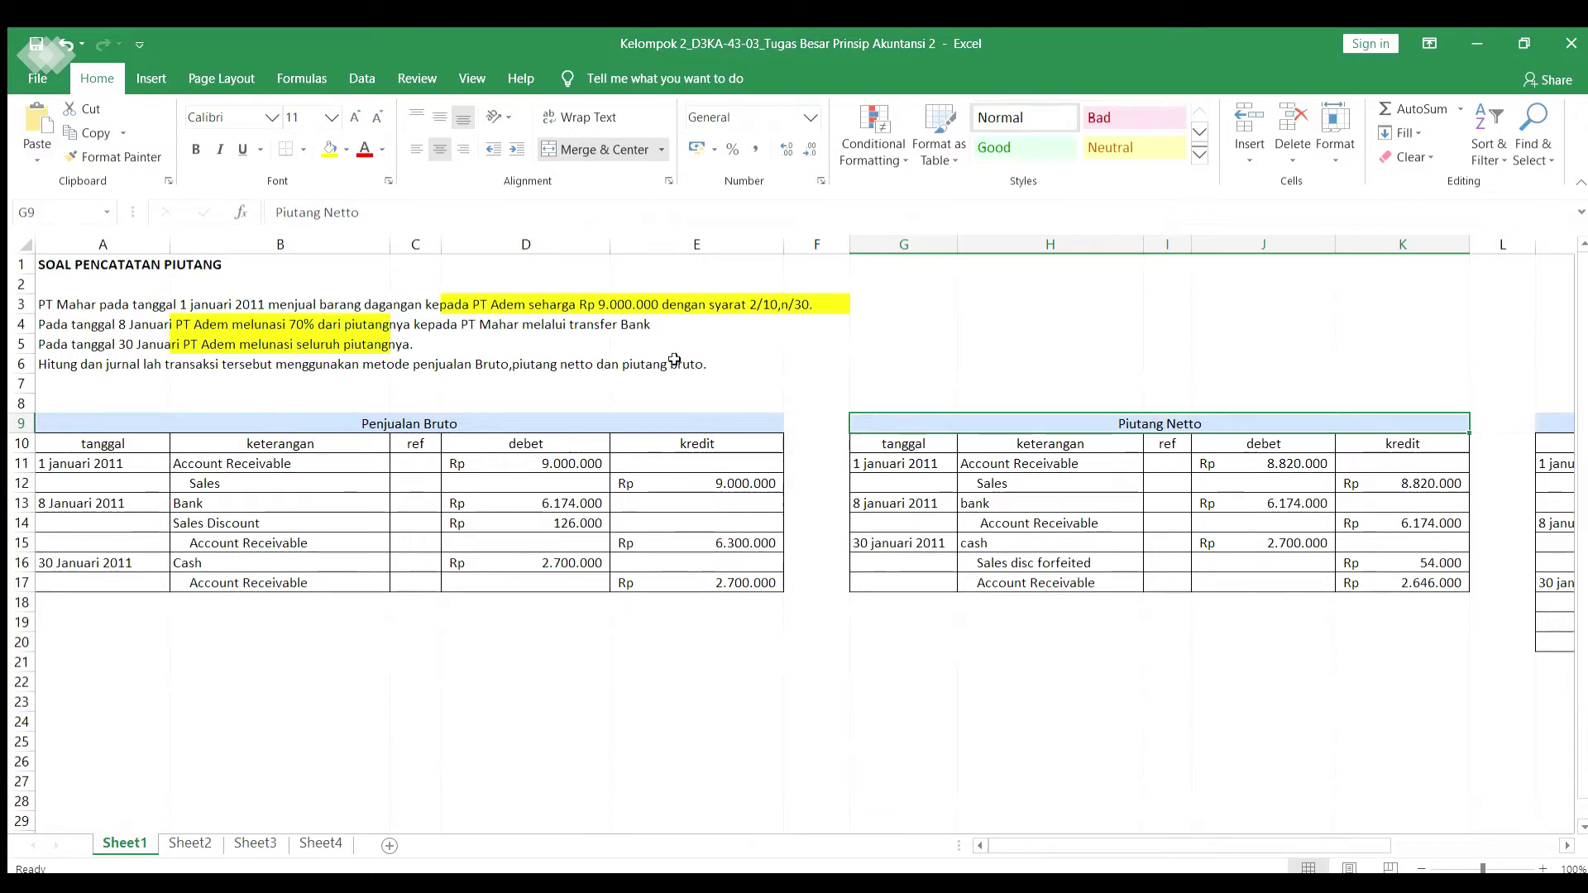
left_click(480, 308)
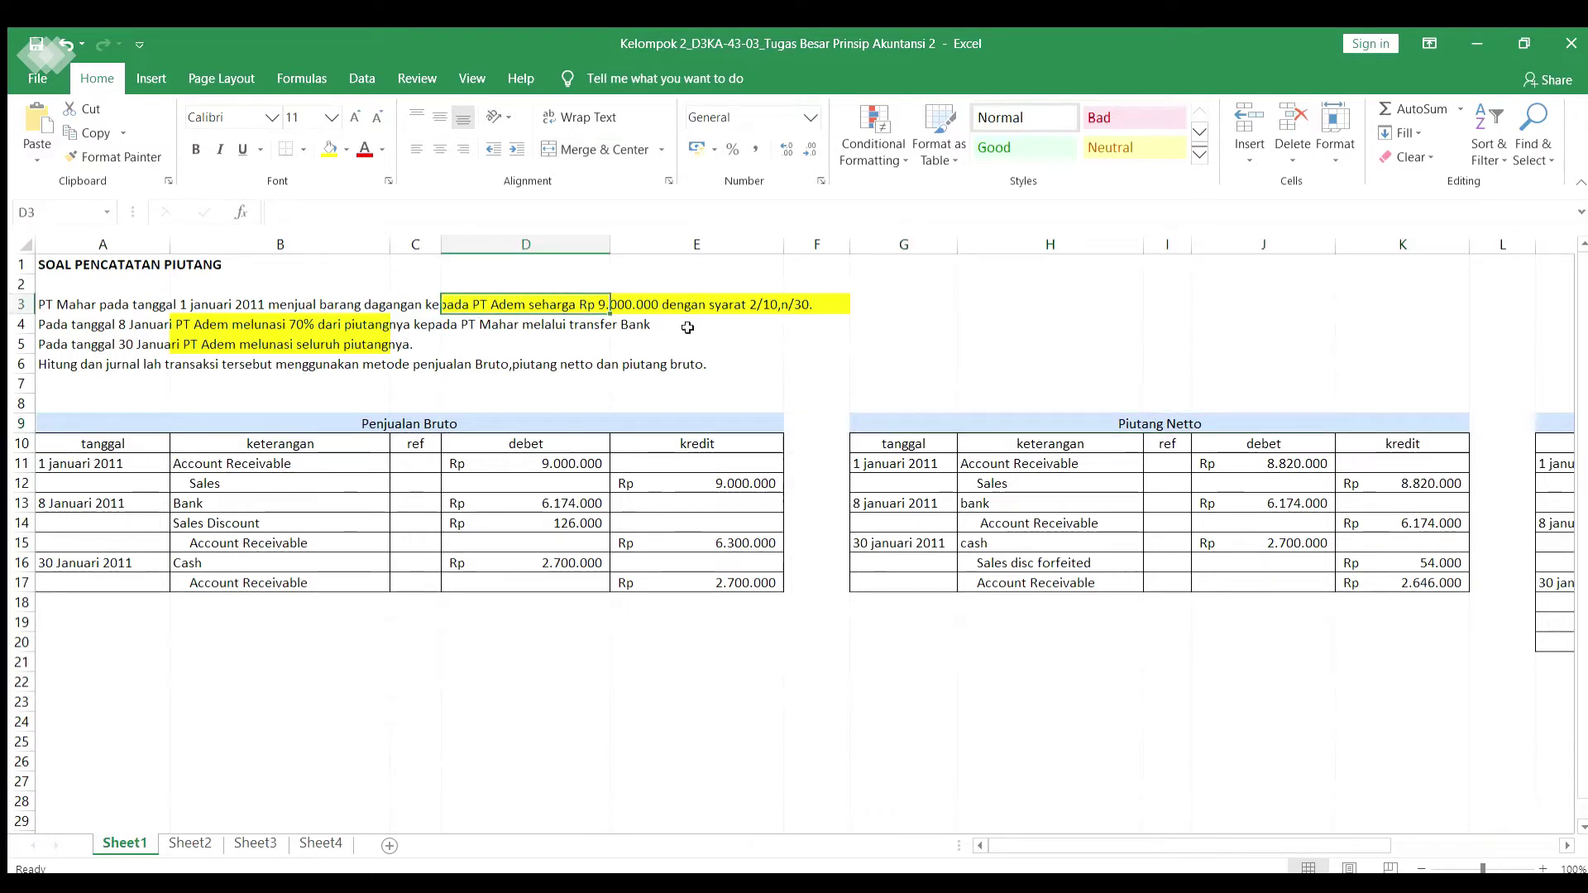
key("shift+Right")
key("shift+Right")
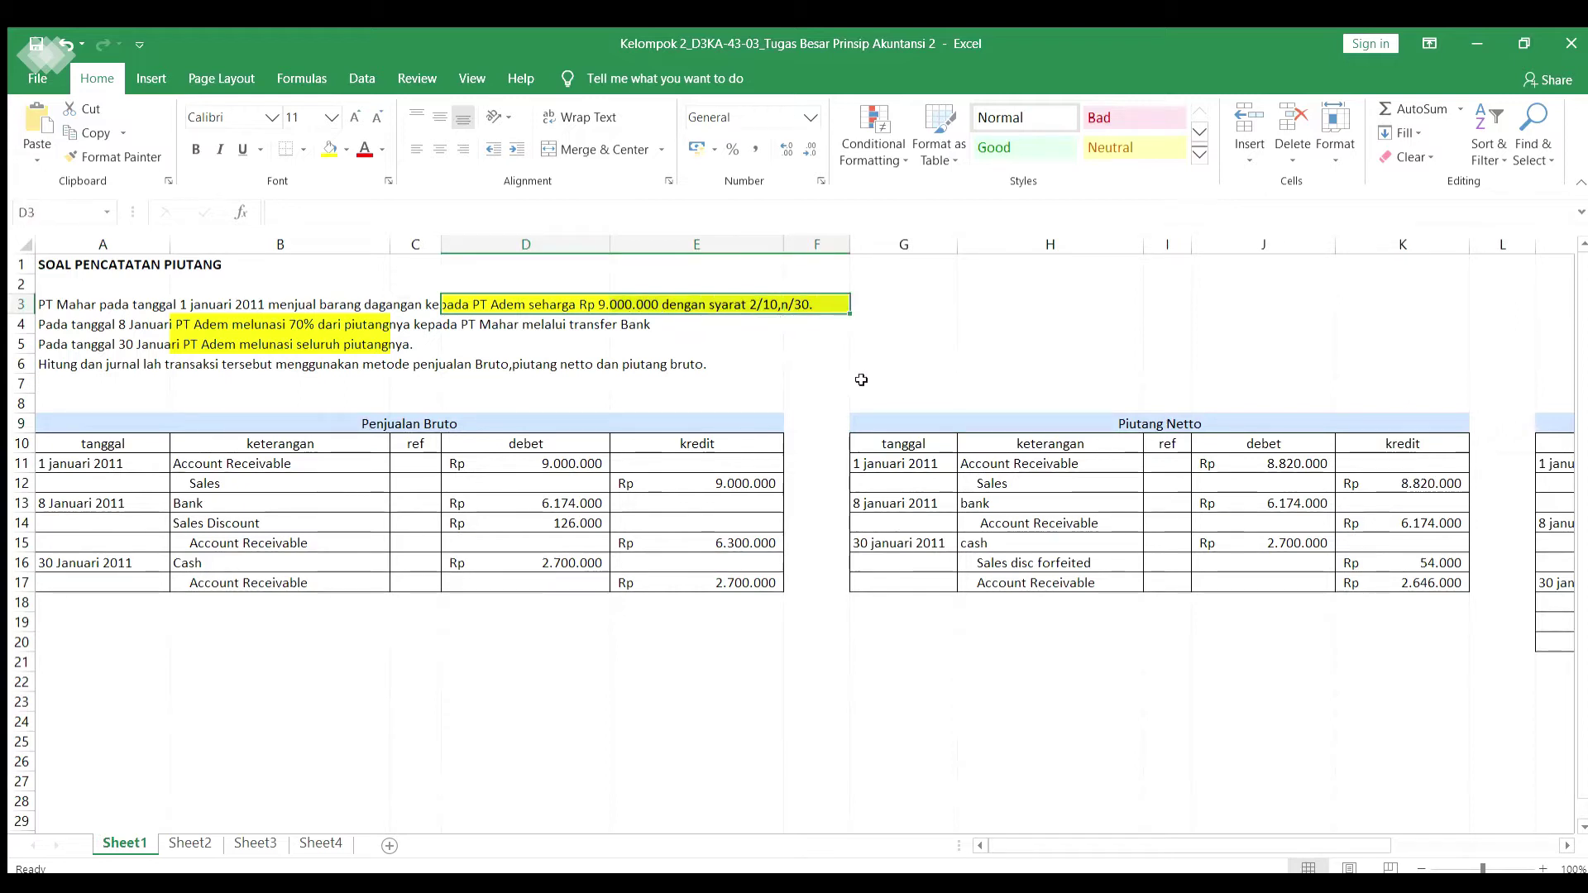
left_click(1232, 462)
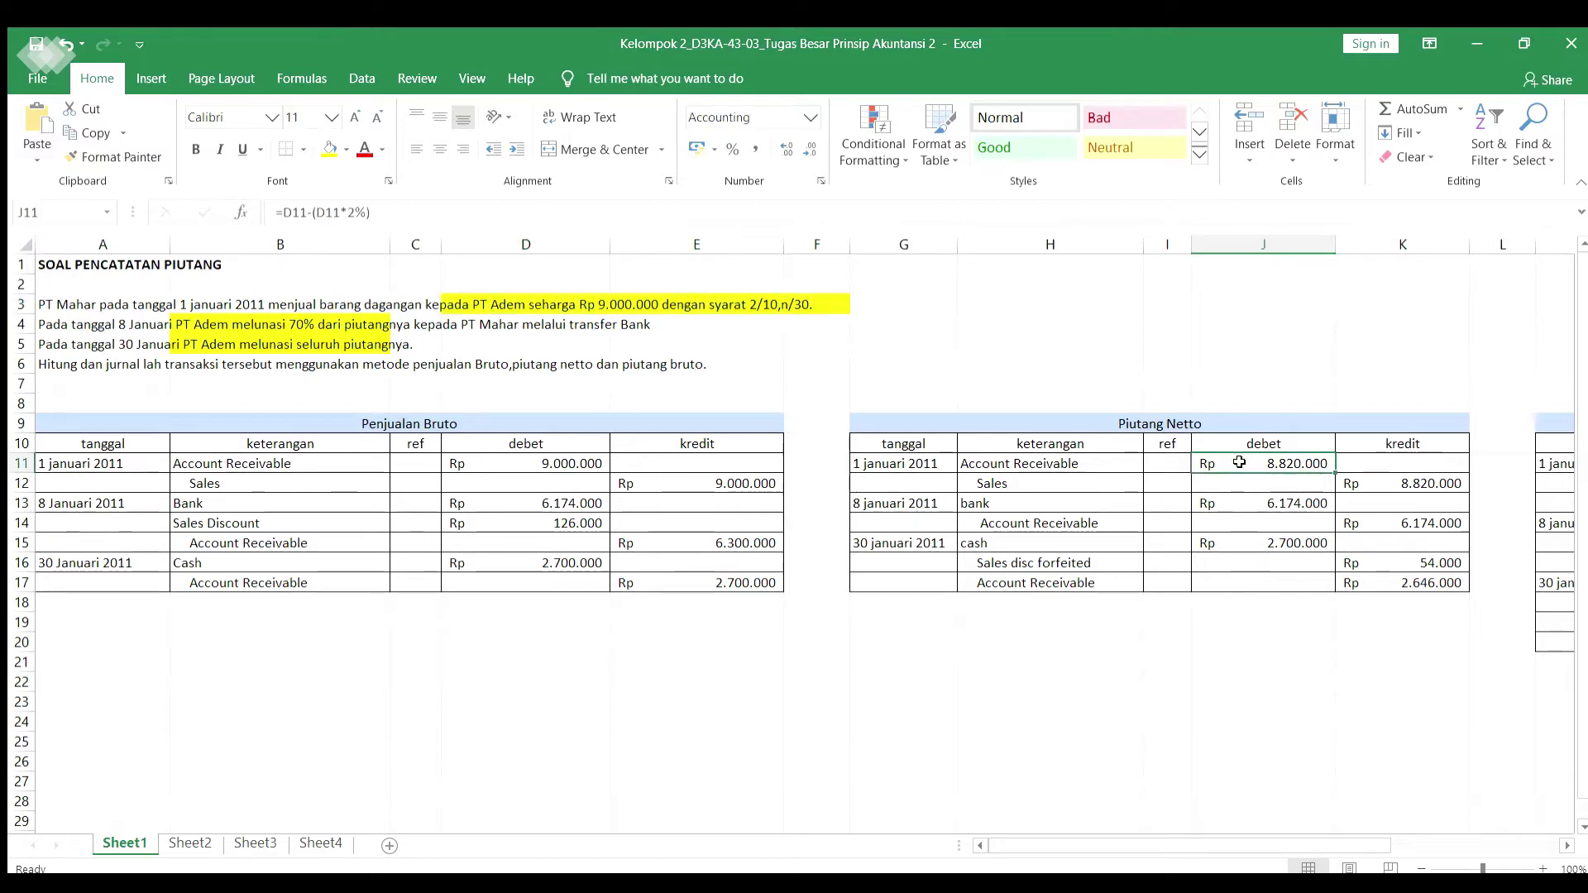
double_click(1239, 462)
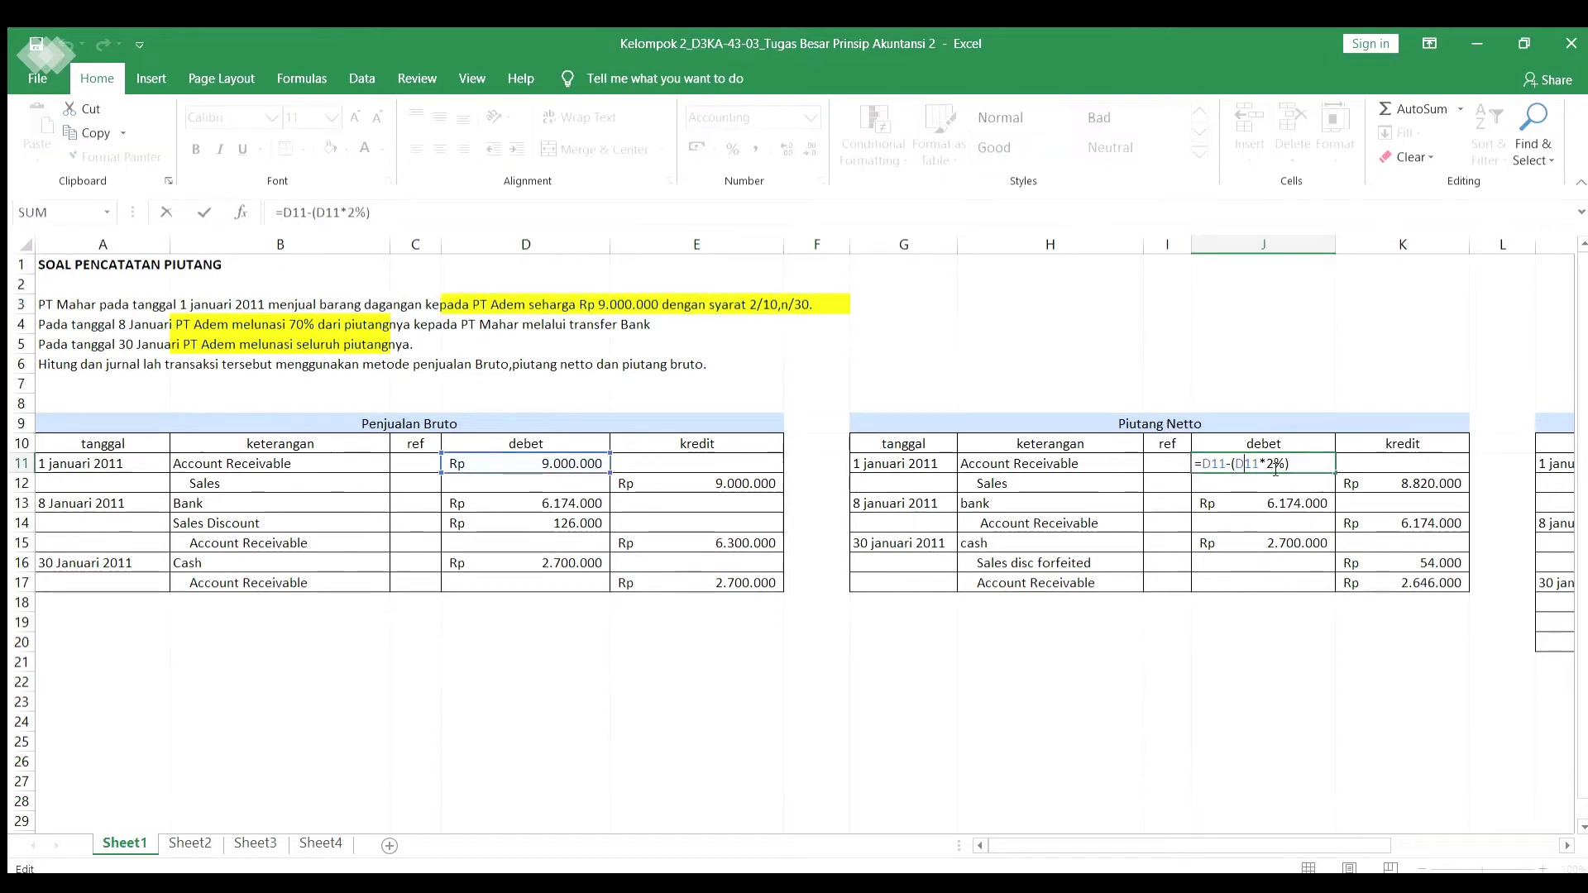
left_click(1494, 459)
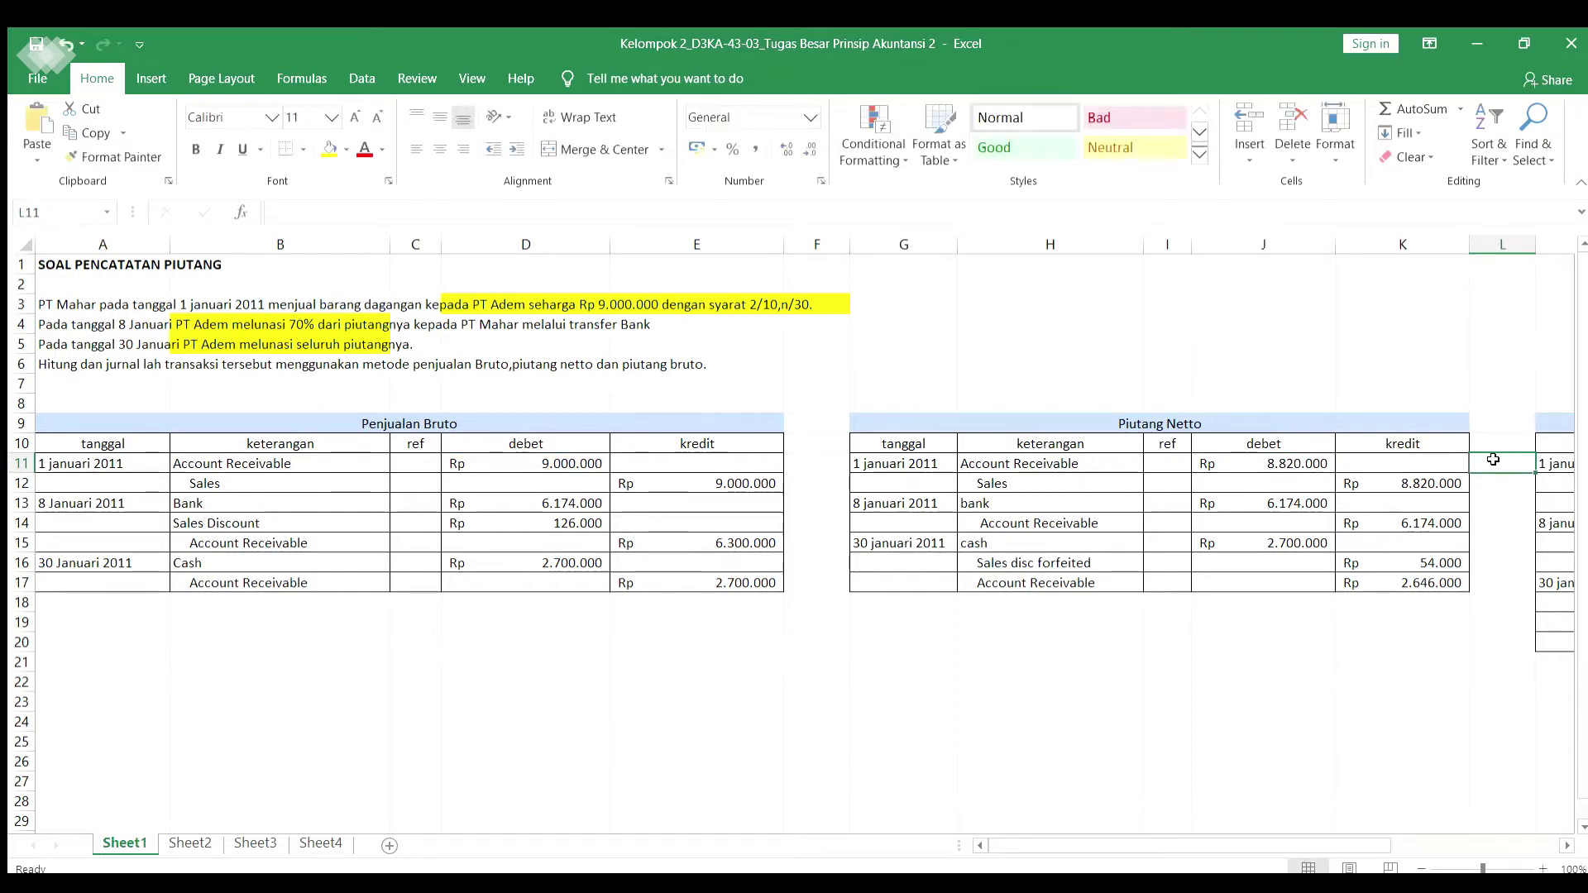
Compare the 1 January Account Receivable debit in Piutang Netto with the formula of the Sales credit in K12
left_click(1235, 461)
left_click(1052, 491)
left_click(1375, 483)
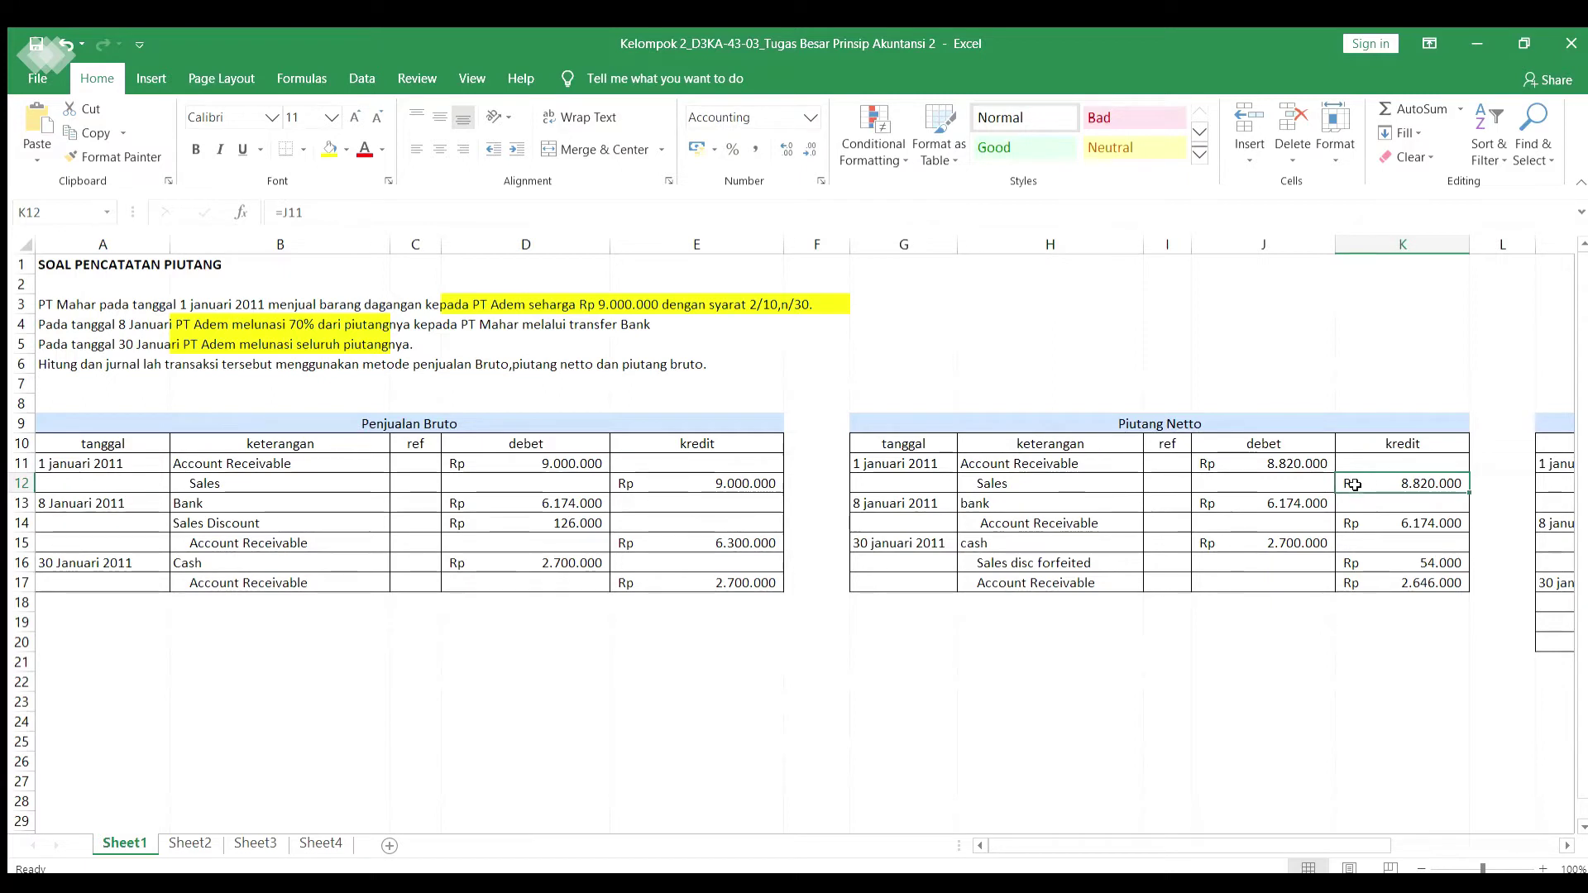
Check the 8 January bank debit in Piutang Netto against the 70% payment in row 4 and the Bank debit in Penjualan Bruto
left_click(939, 502)
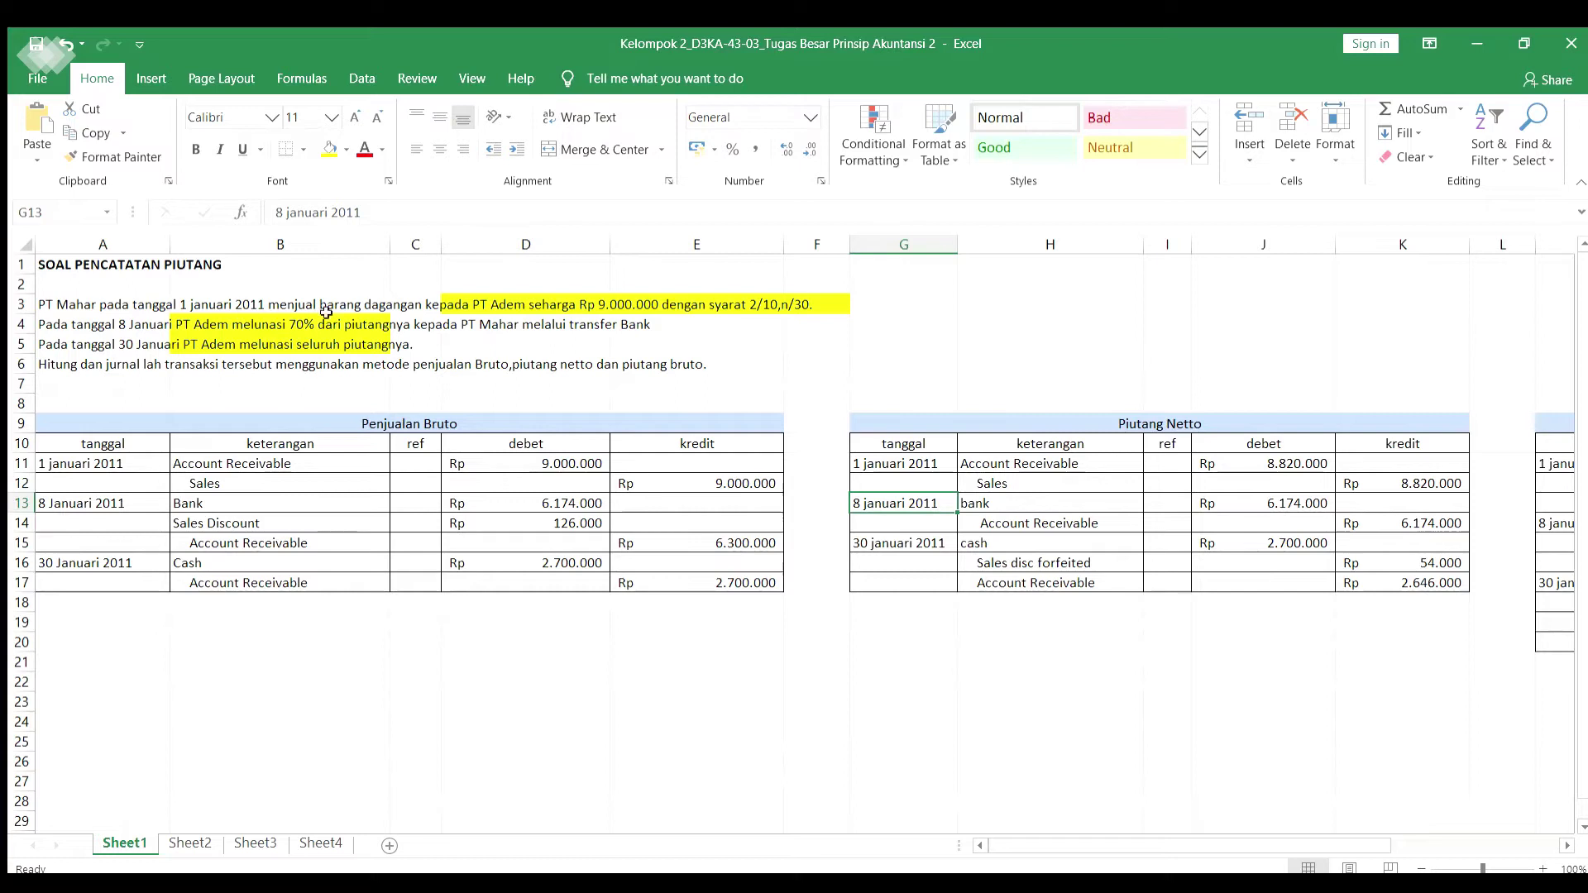
left_click(301, 324)
key("Up")
key("Down")
key("Down")
key("Up")
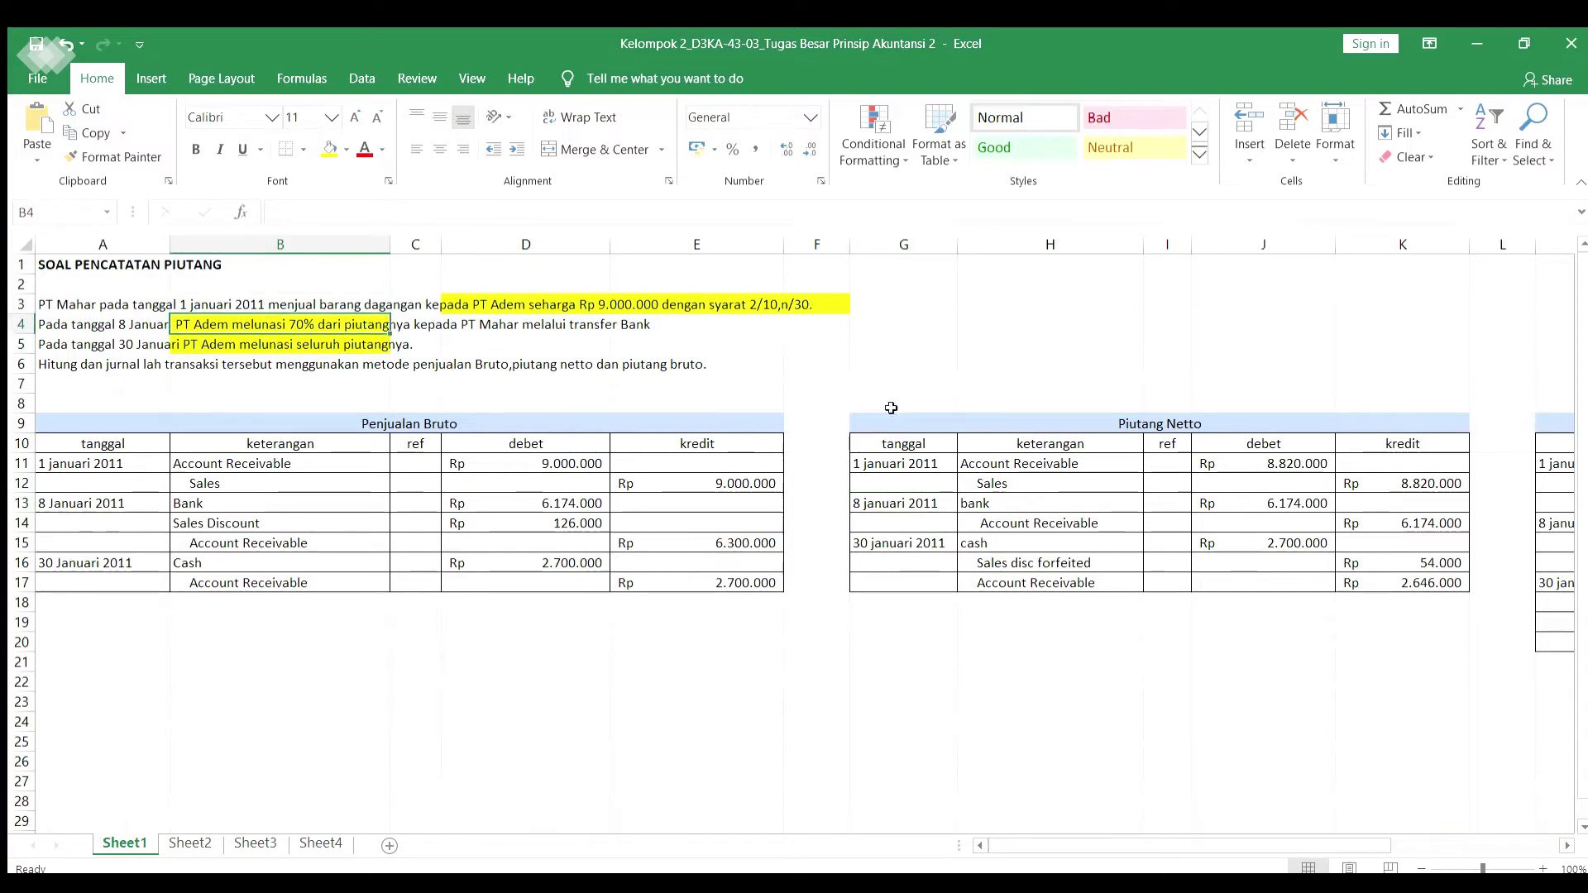
left_click(1084, 502)
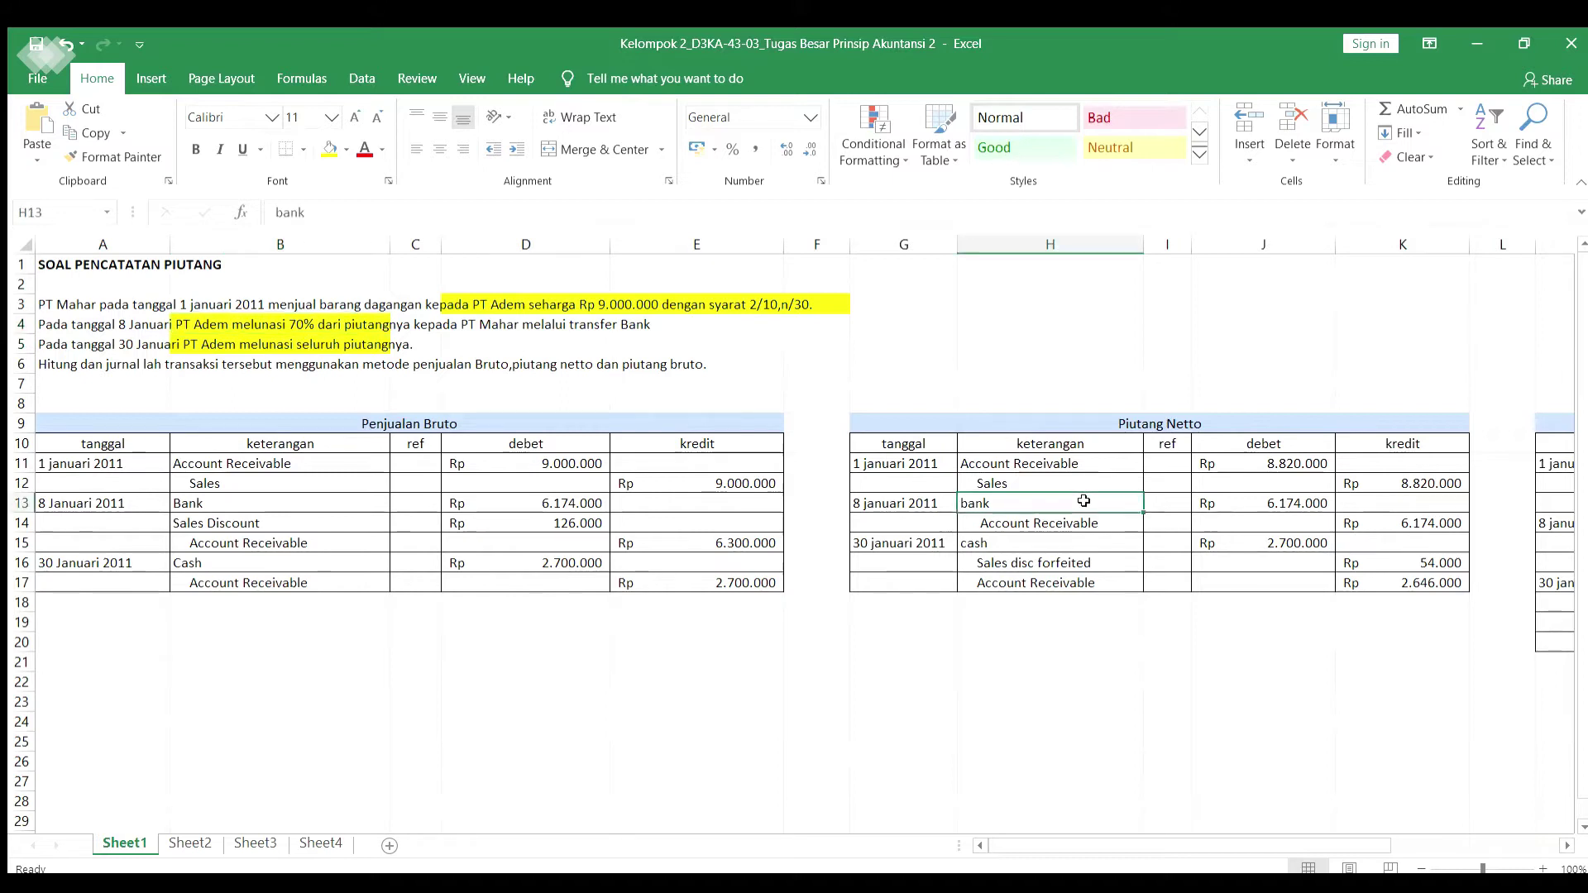
left_click(1196, 501)
left_click(563, 503)
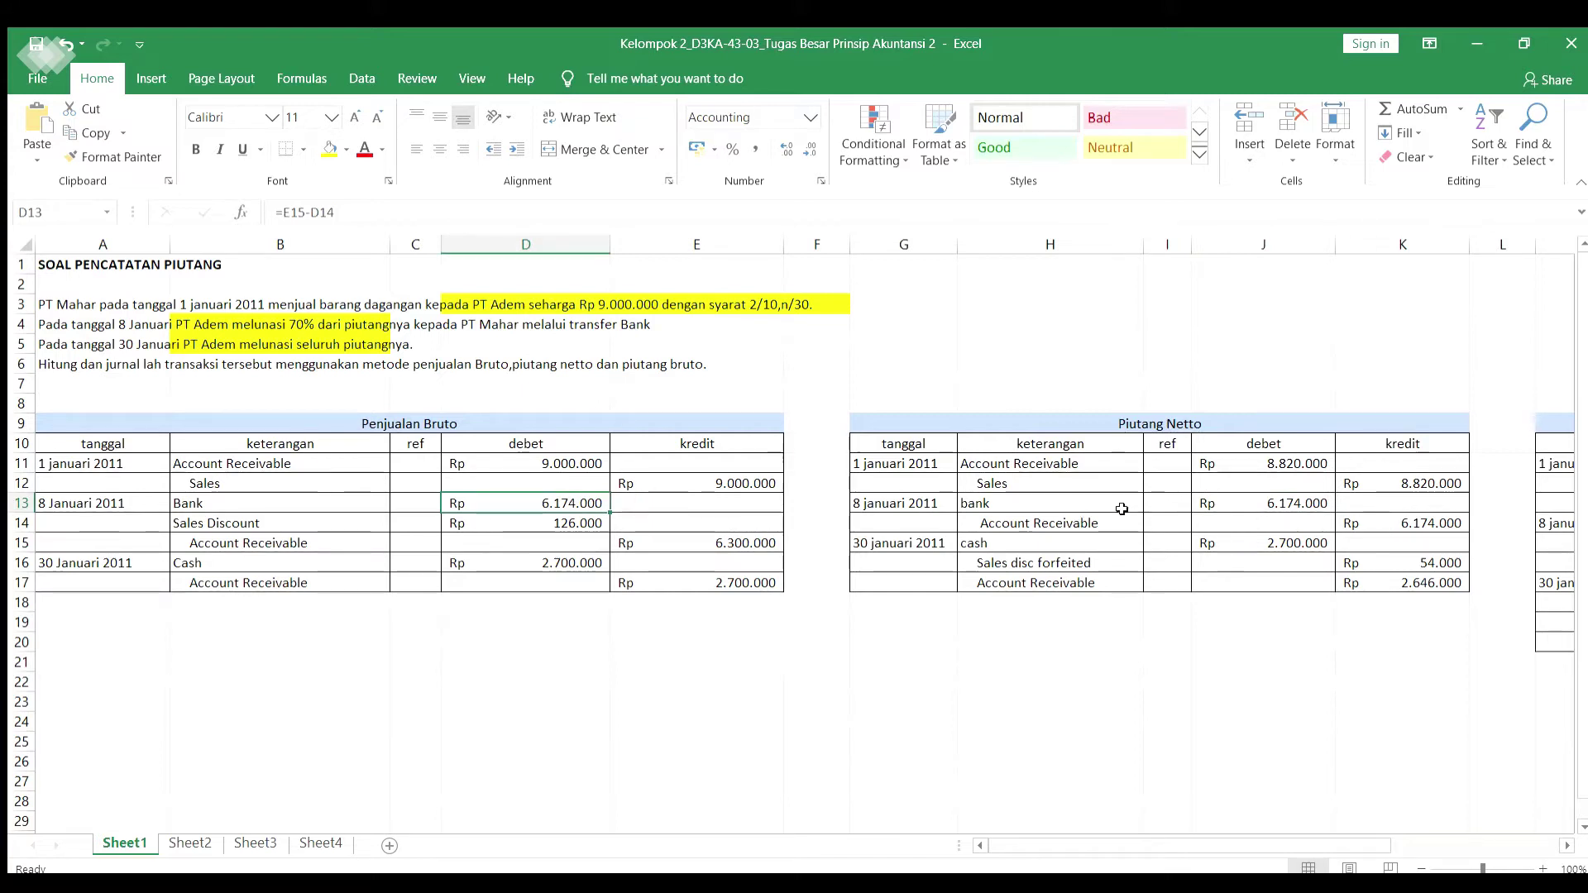
left_click(1228, 503)
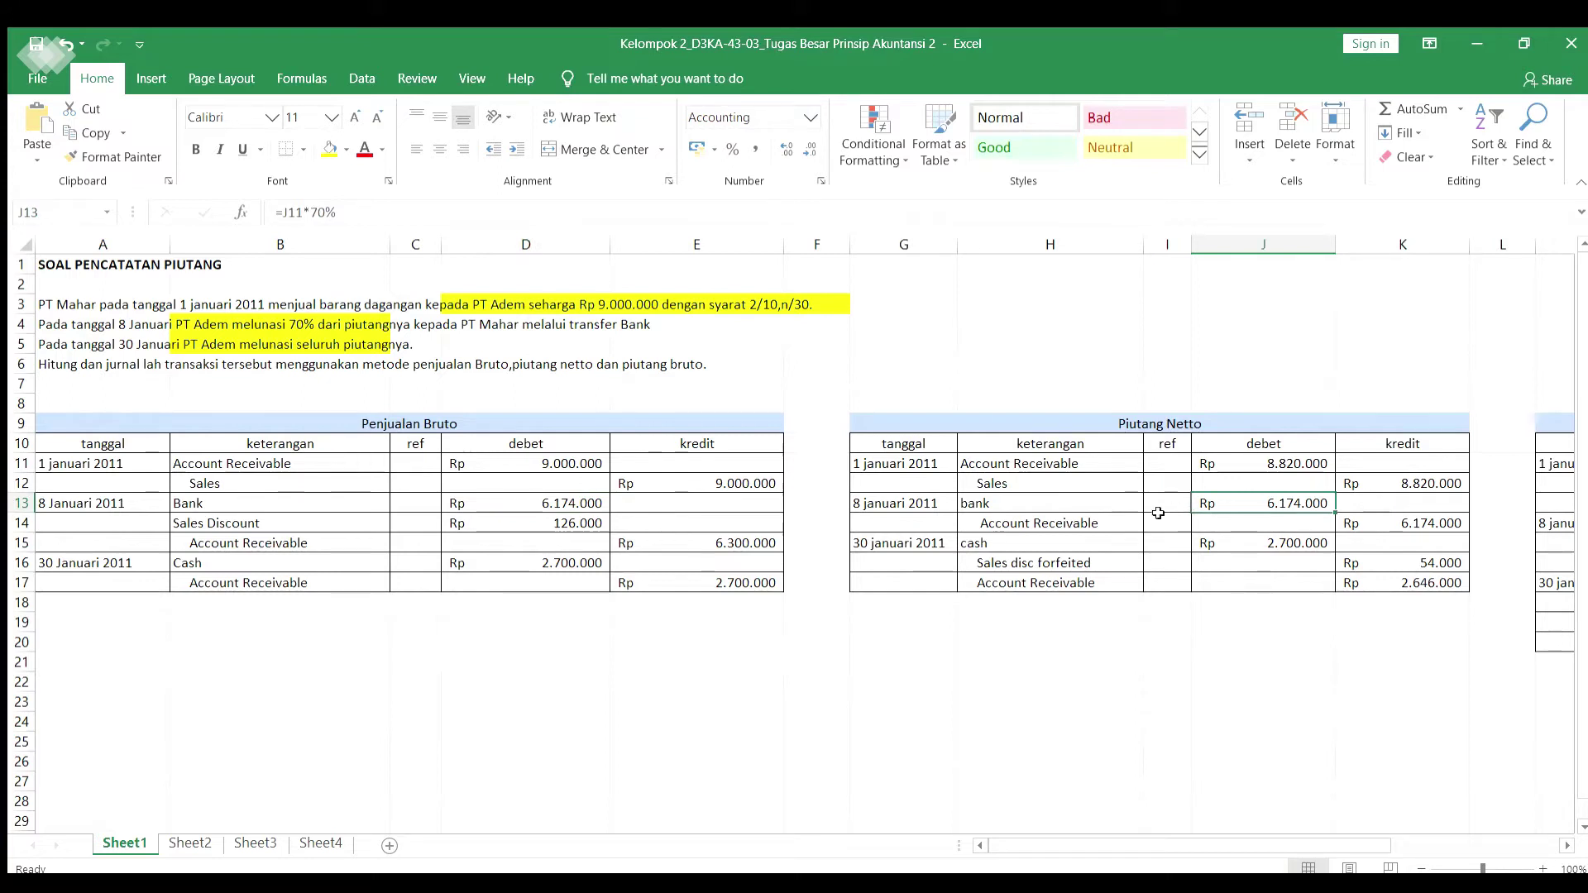
Compare the 8 January bank debit formula in Piutang Netto with the matching Account Receivable credit in K14
left_click(1111, 508)
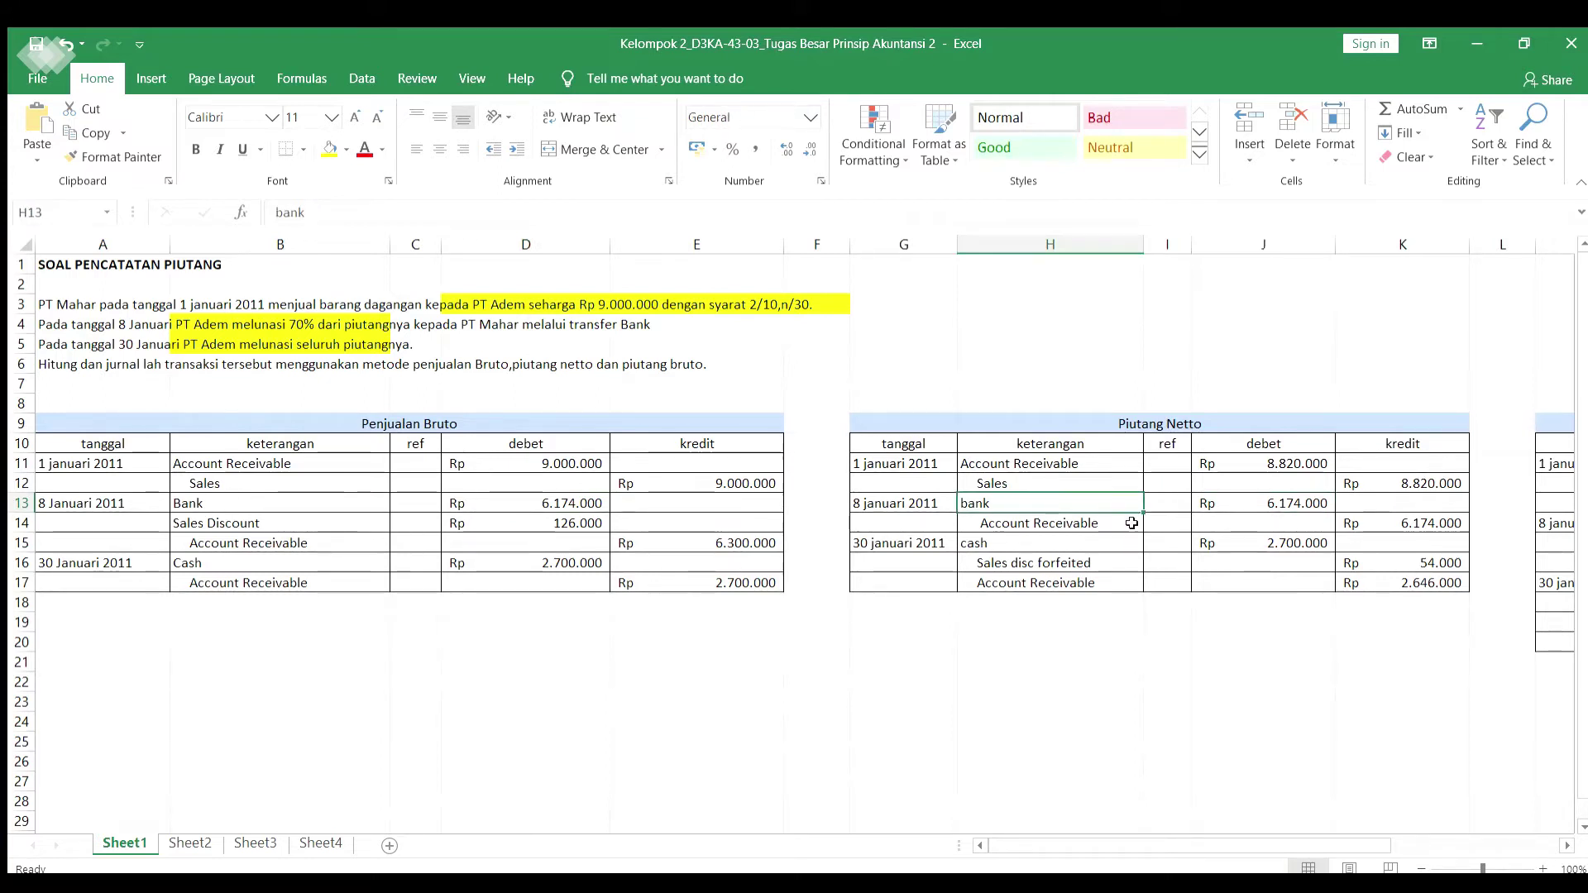
left_click(1232, 498)
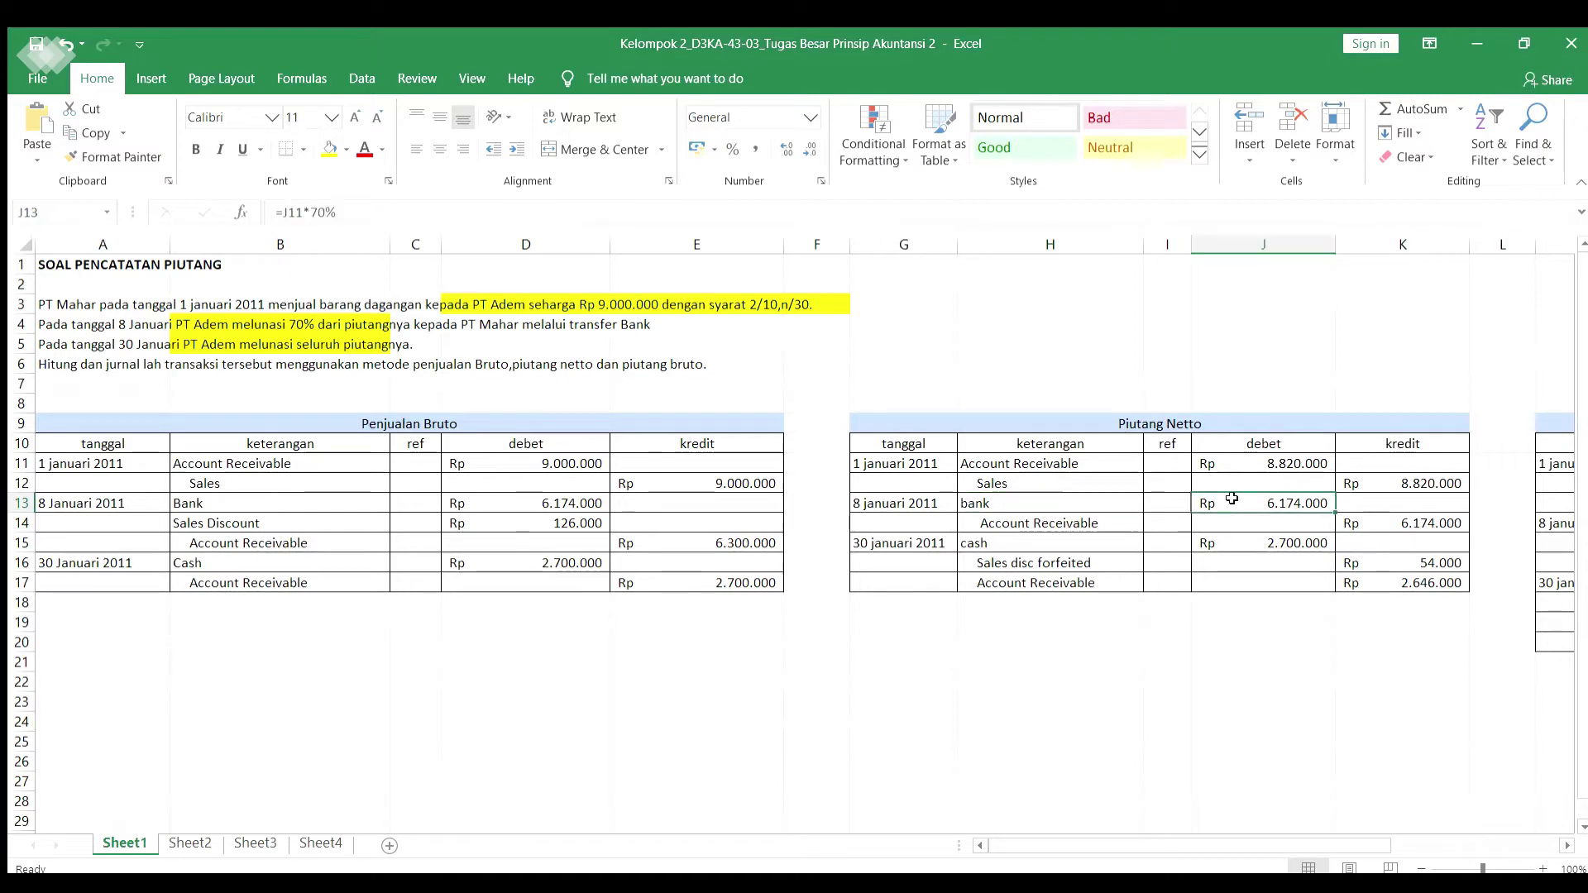
left_click(1112, 519)
left_click(1380, 520)
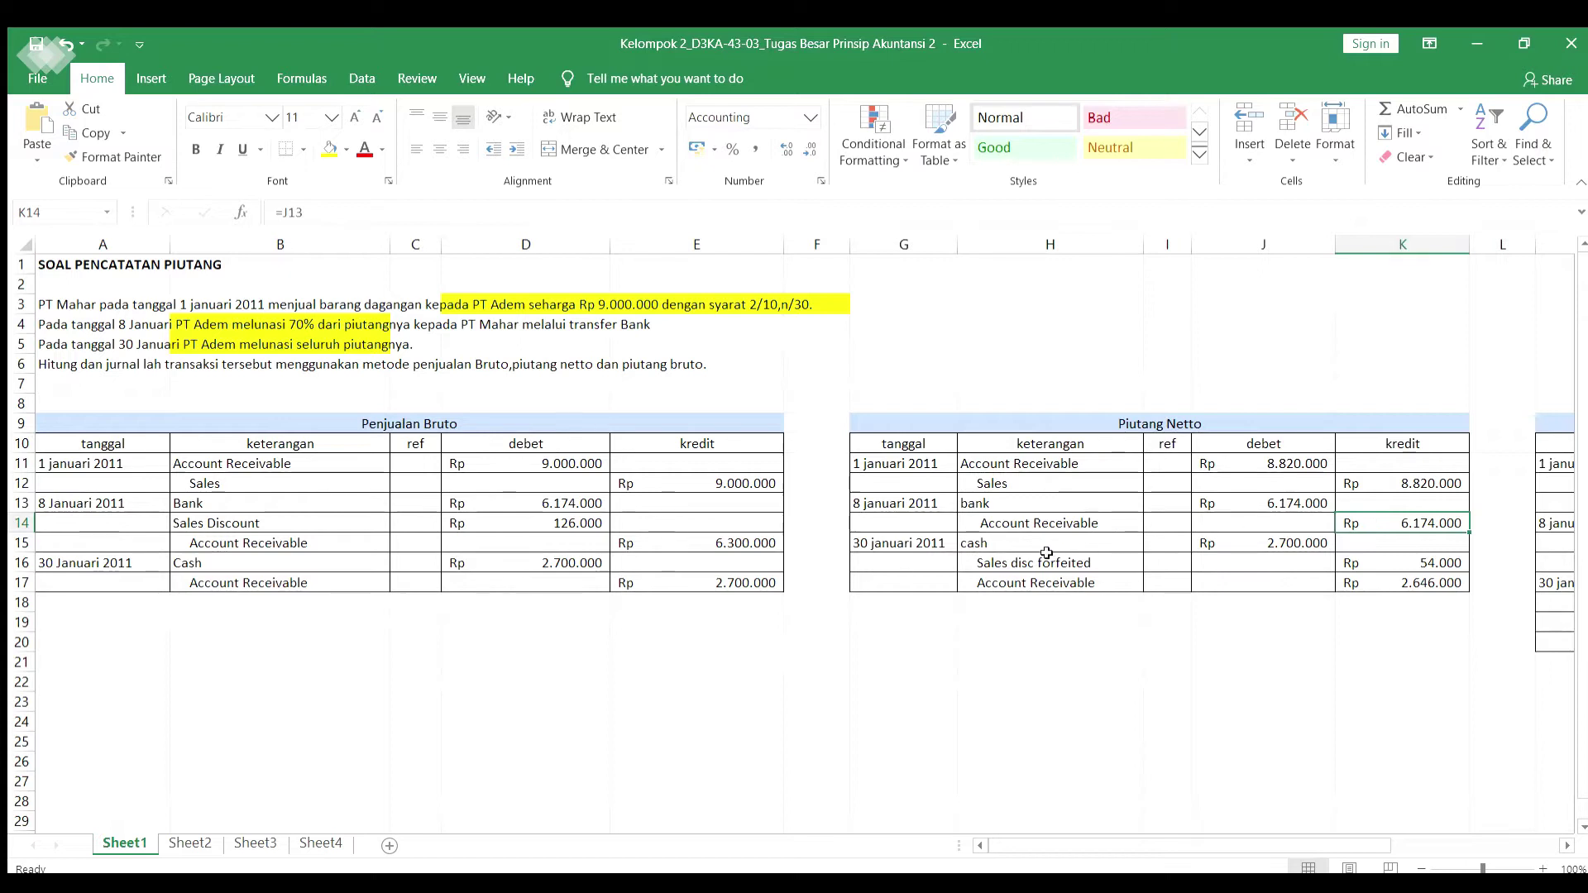
Check the 30 January cash debit formula in Piutang Netto against the full settlement described in row 5
left_click_drag(331, 342, 421, 337)
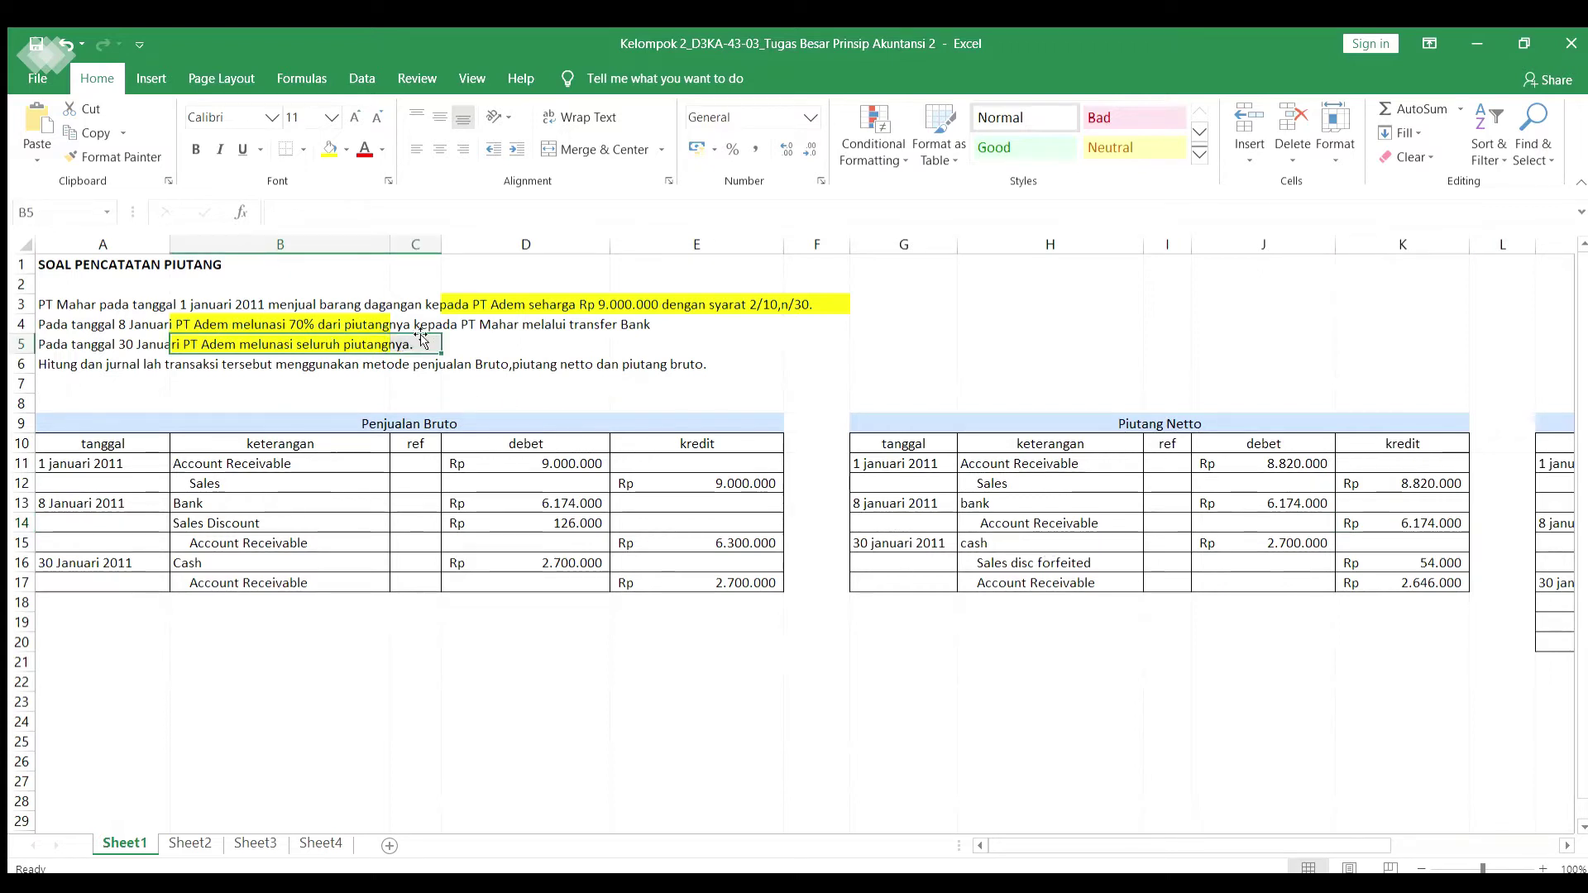
left_click(462, 340)
left_click(1034, 543)
left_click(1238, 542)
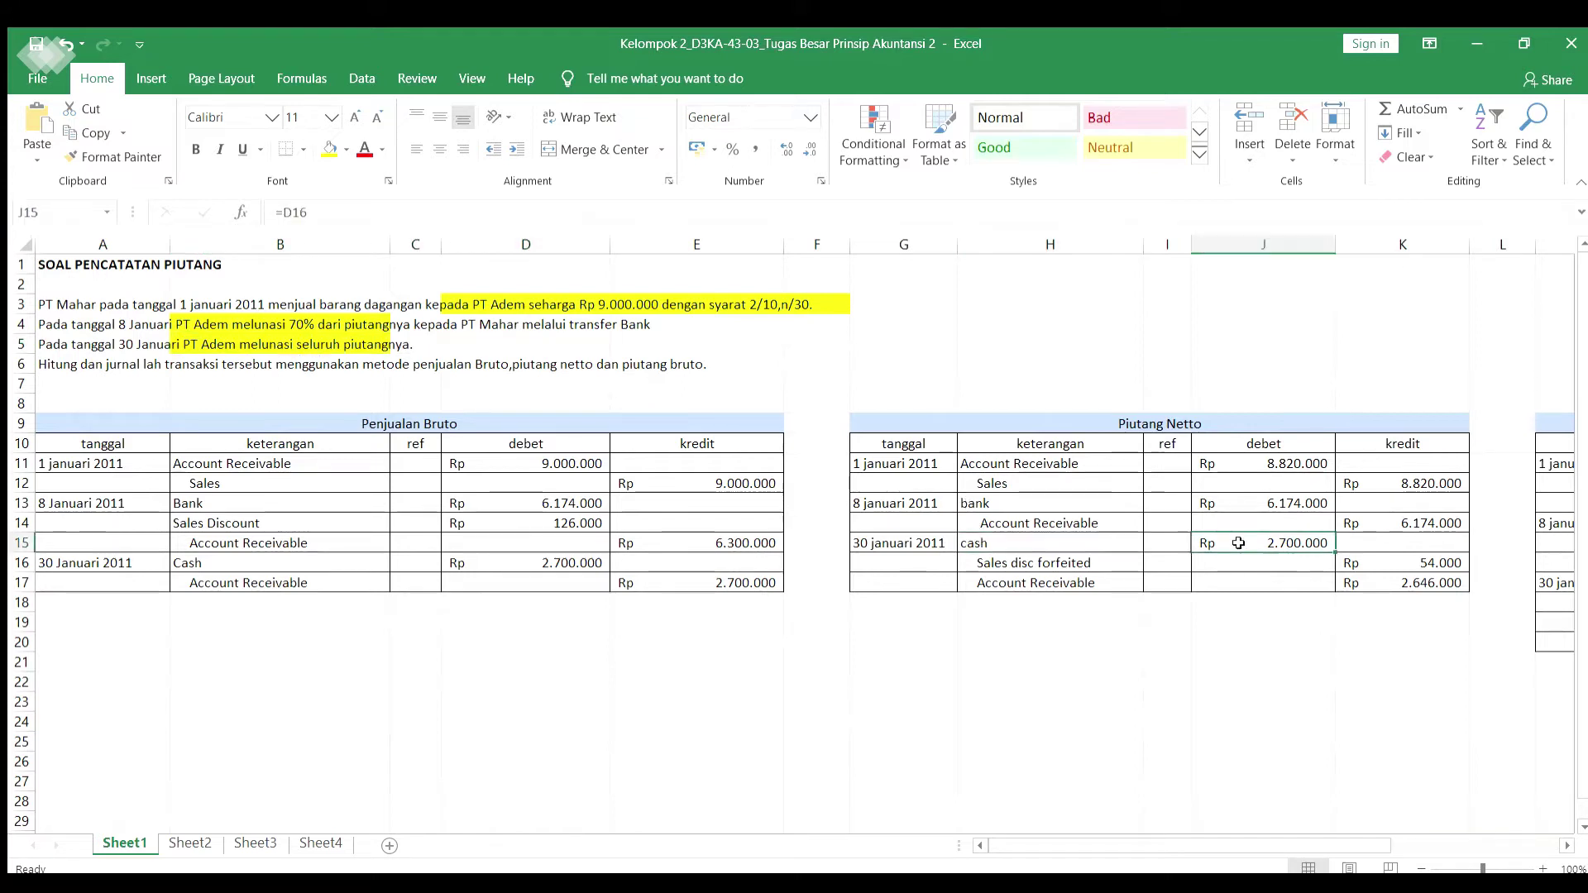
type("=D16")
left_click(1499, 542)
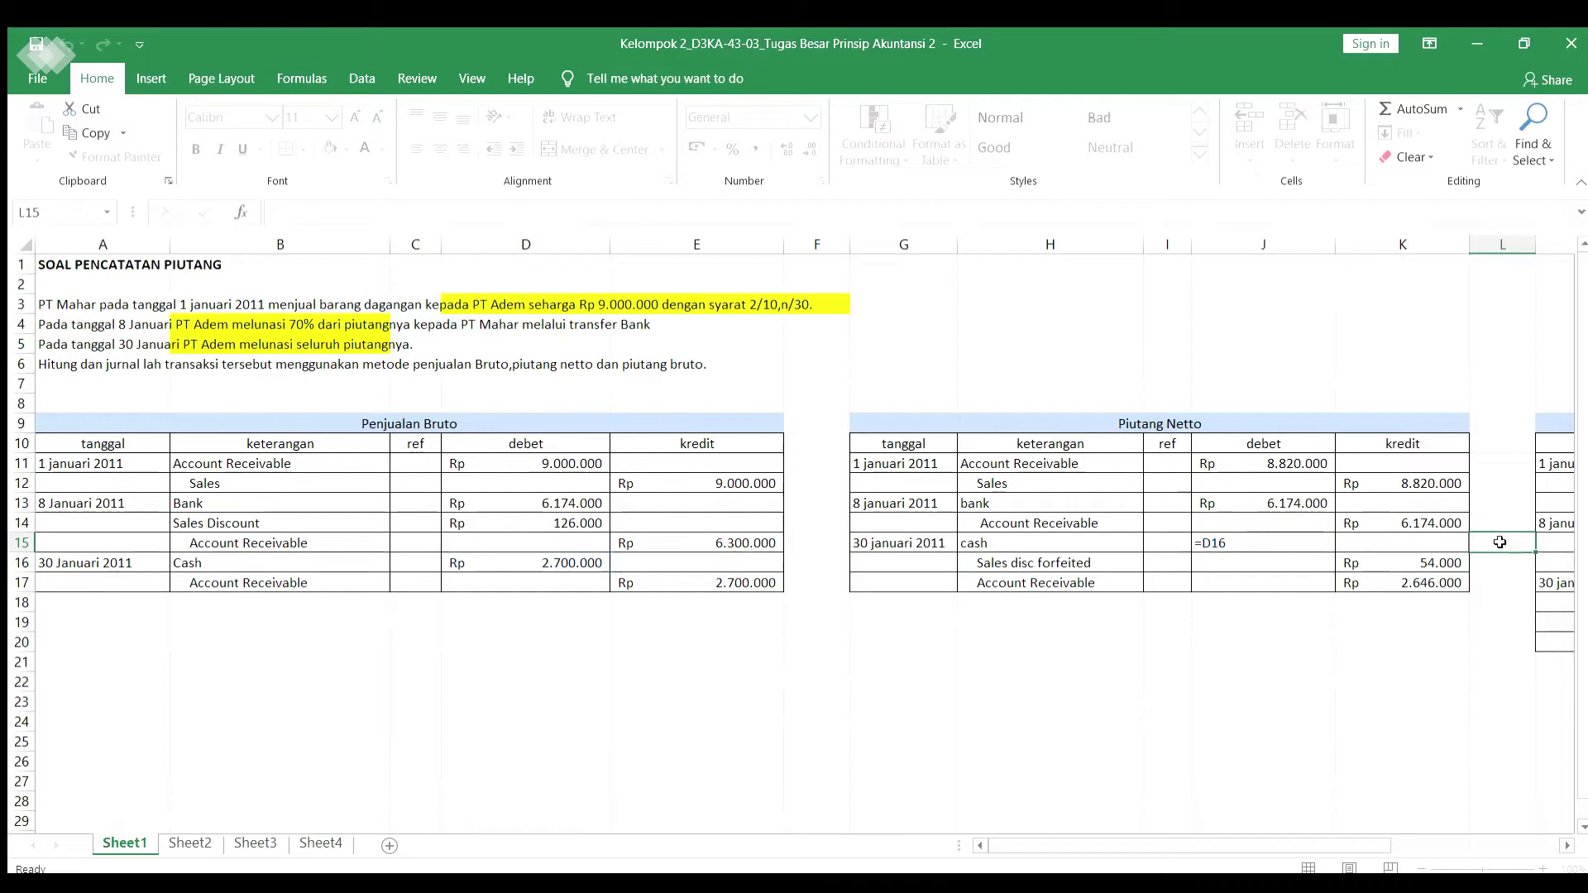
Inspect the formula behind the 30 January Sales disc forfeited credit in Piutang Netto
left_click(1116, 560)
left_click(1399, 557)
double_click(1400, 563)
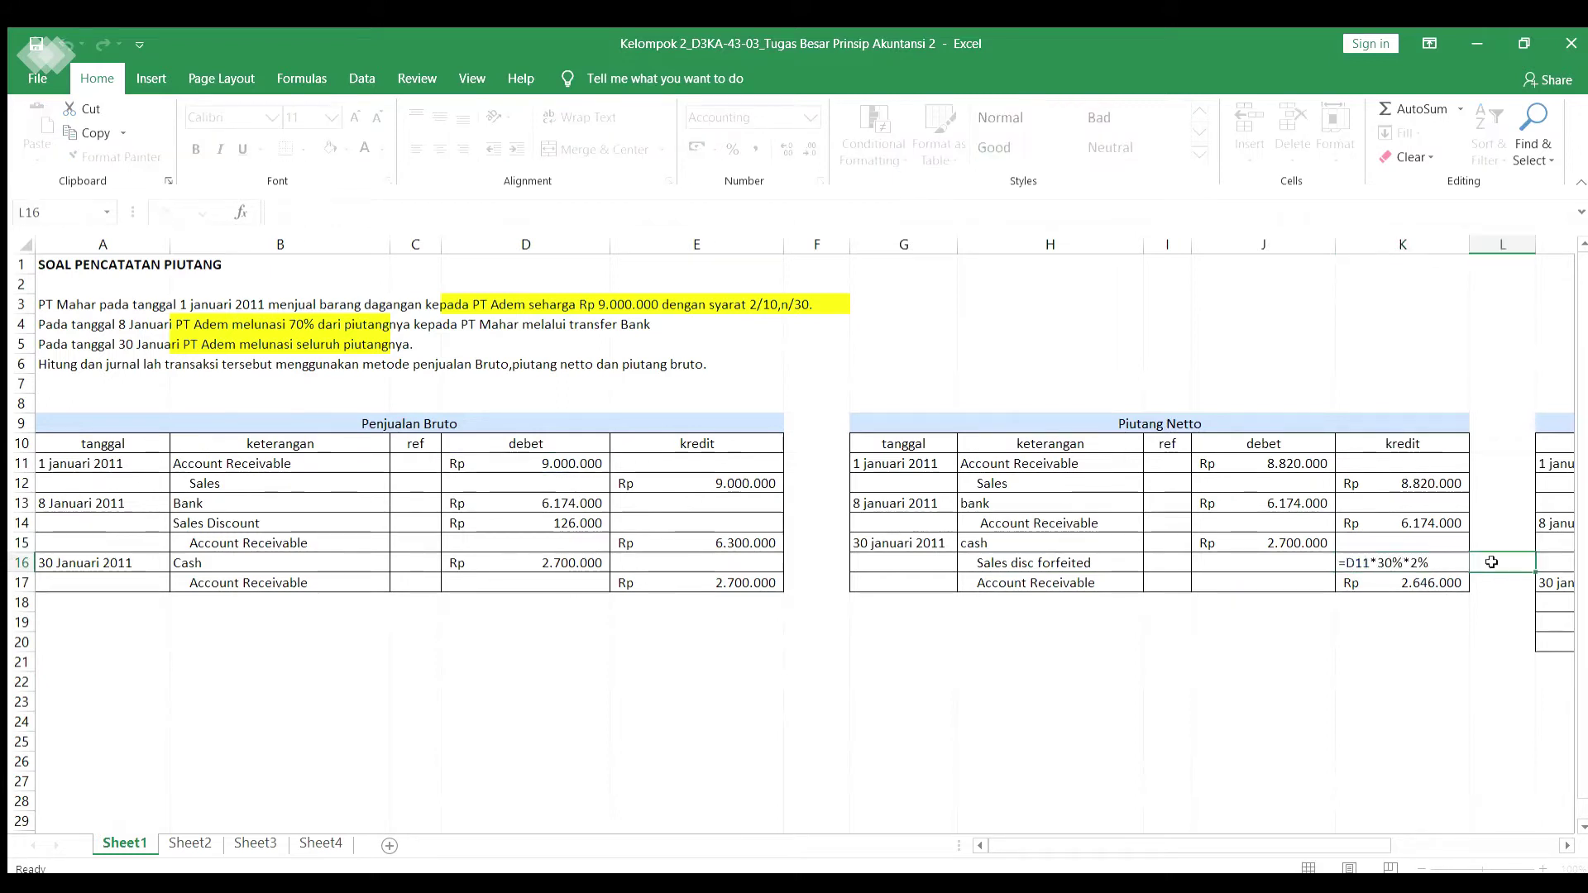
key("Escape")
Inspect the 30 January Account Receivable credit formula in K17 of Piutang Netto and undo the accidental change to it
left_click(1106, 586)
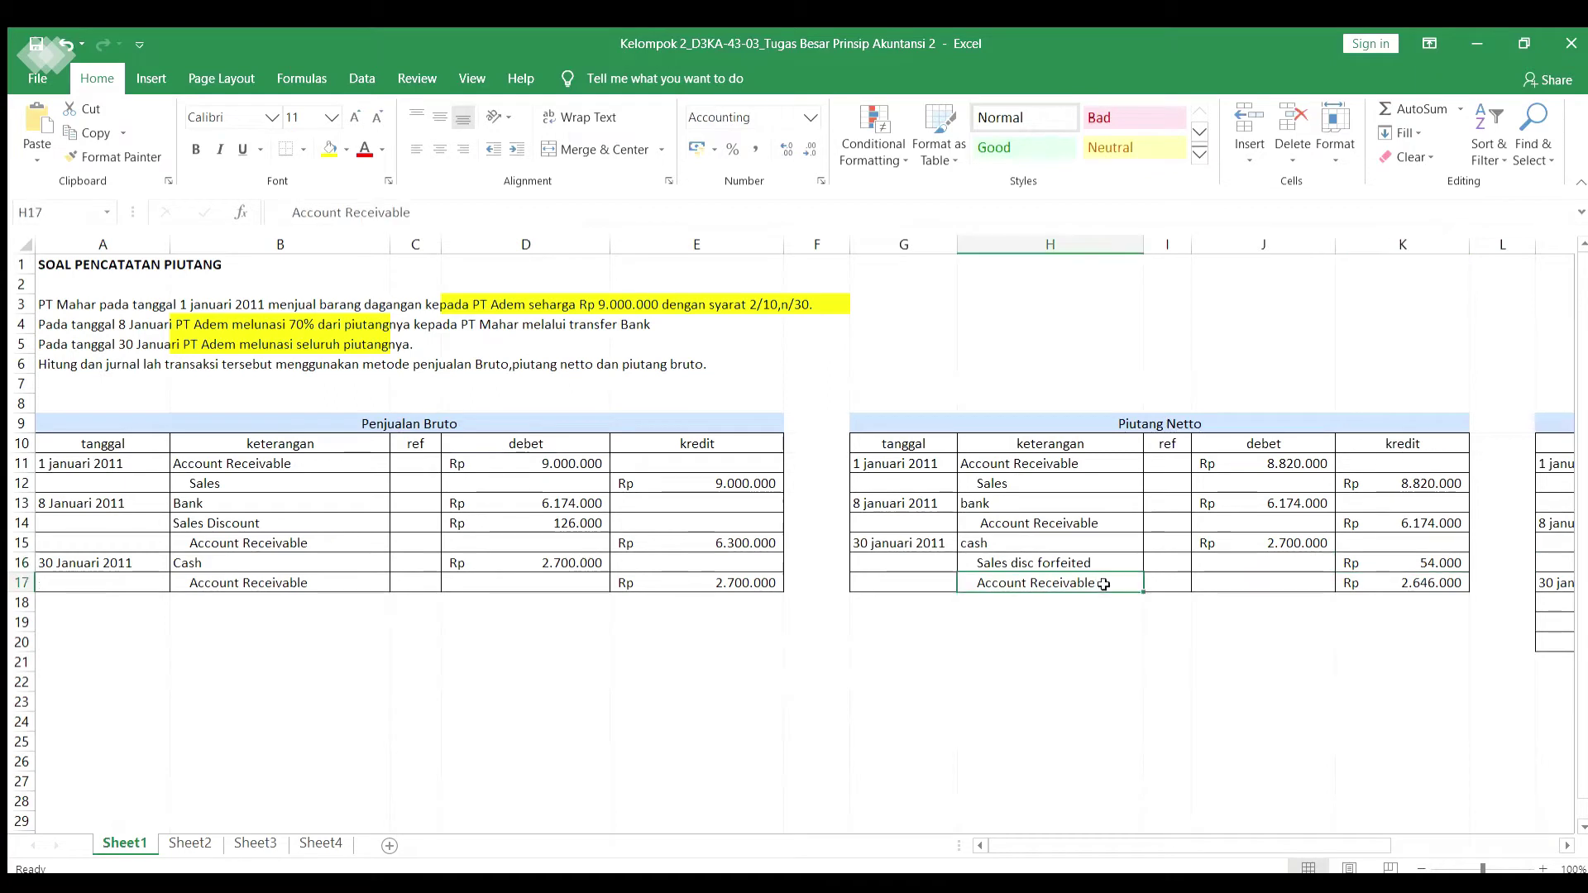
left_click(1371, 579)
type("=J15-K16")
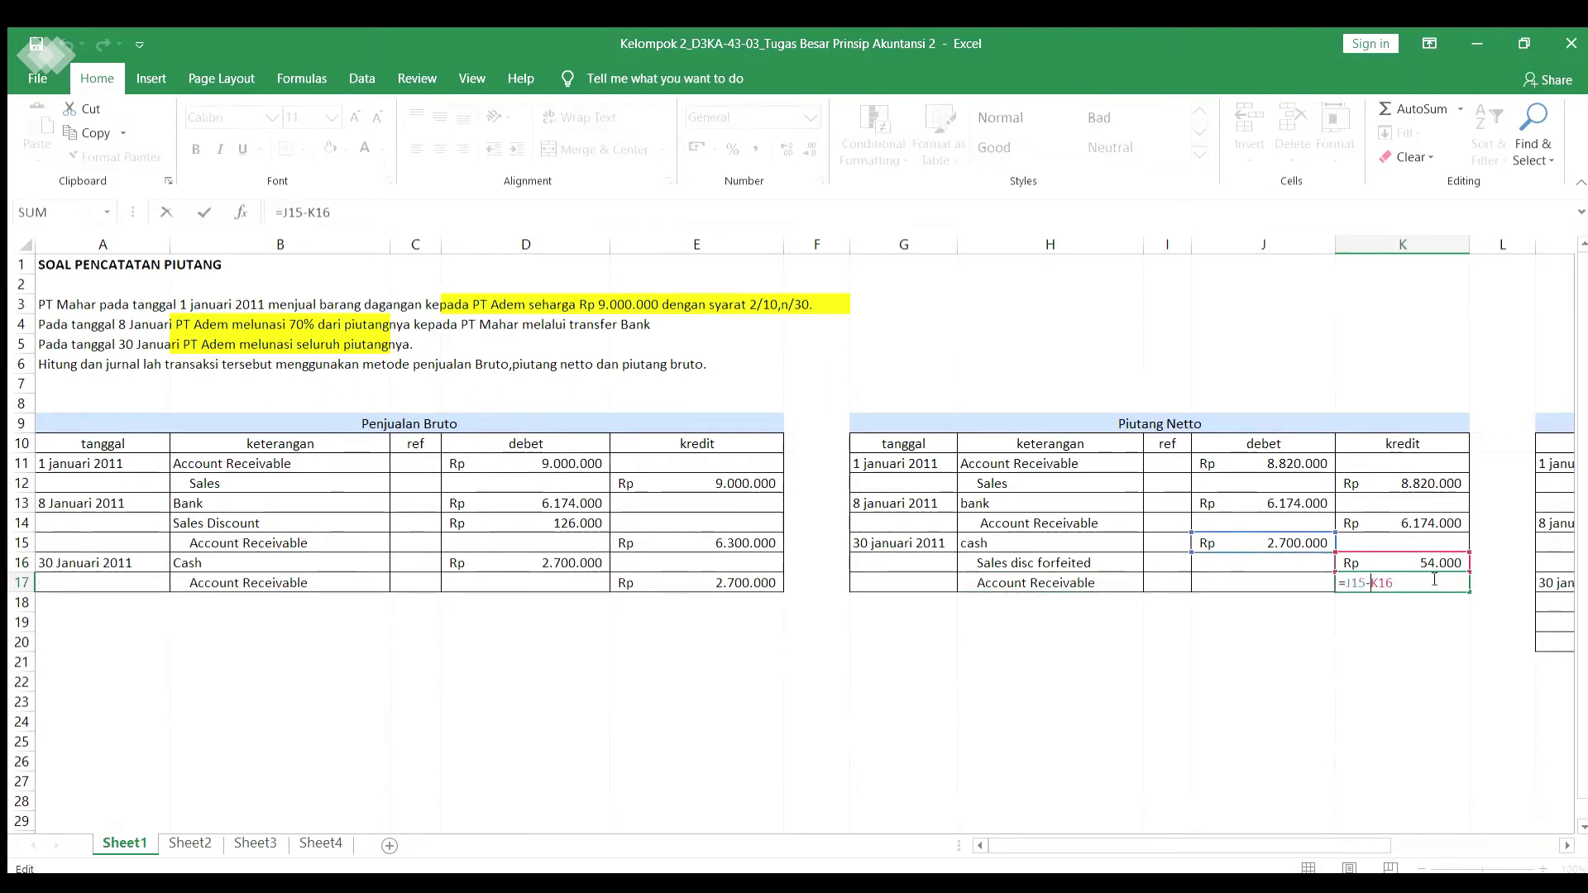
left_click(1488, 582)
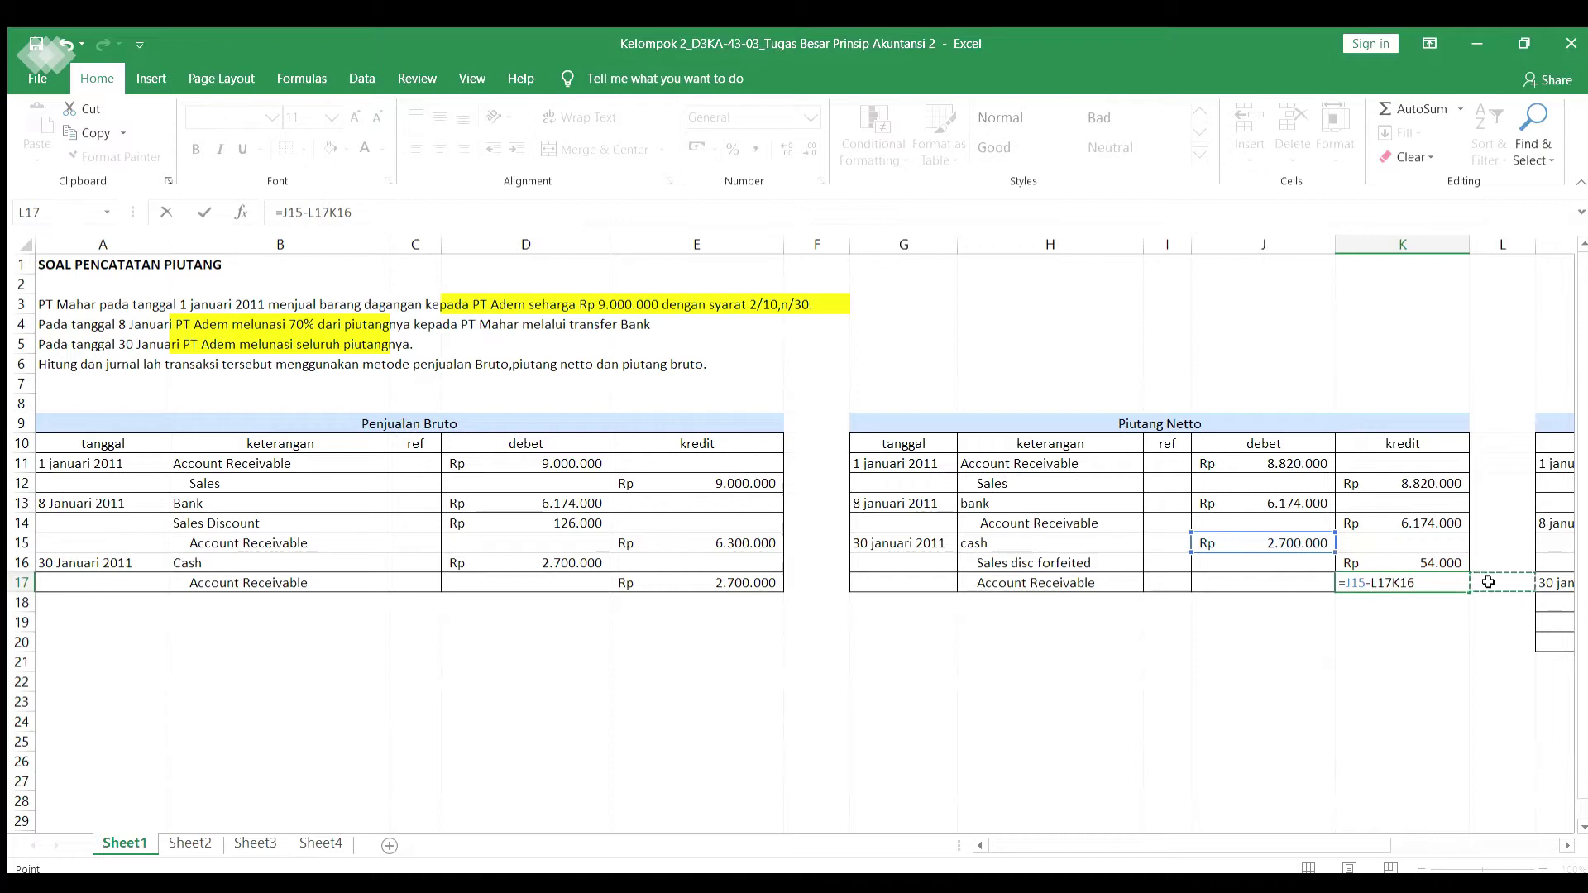
key("ctrl+z")
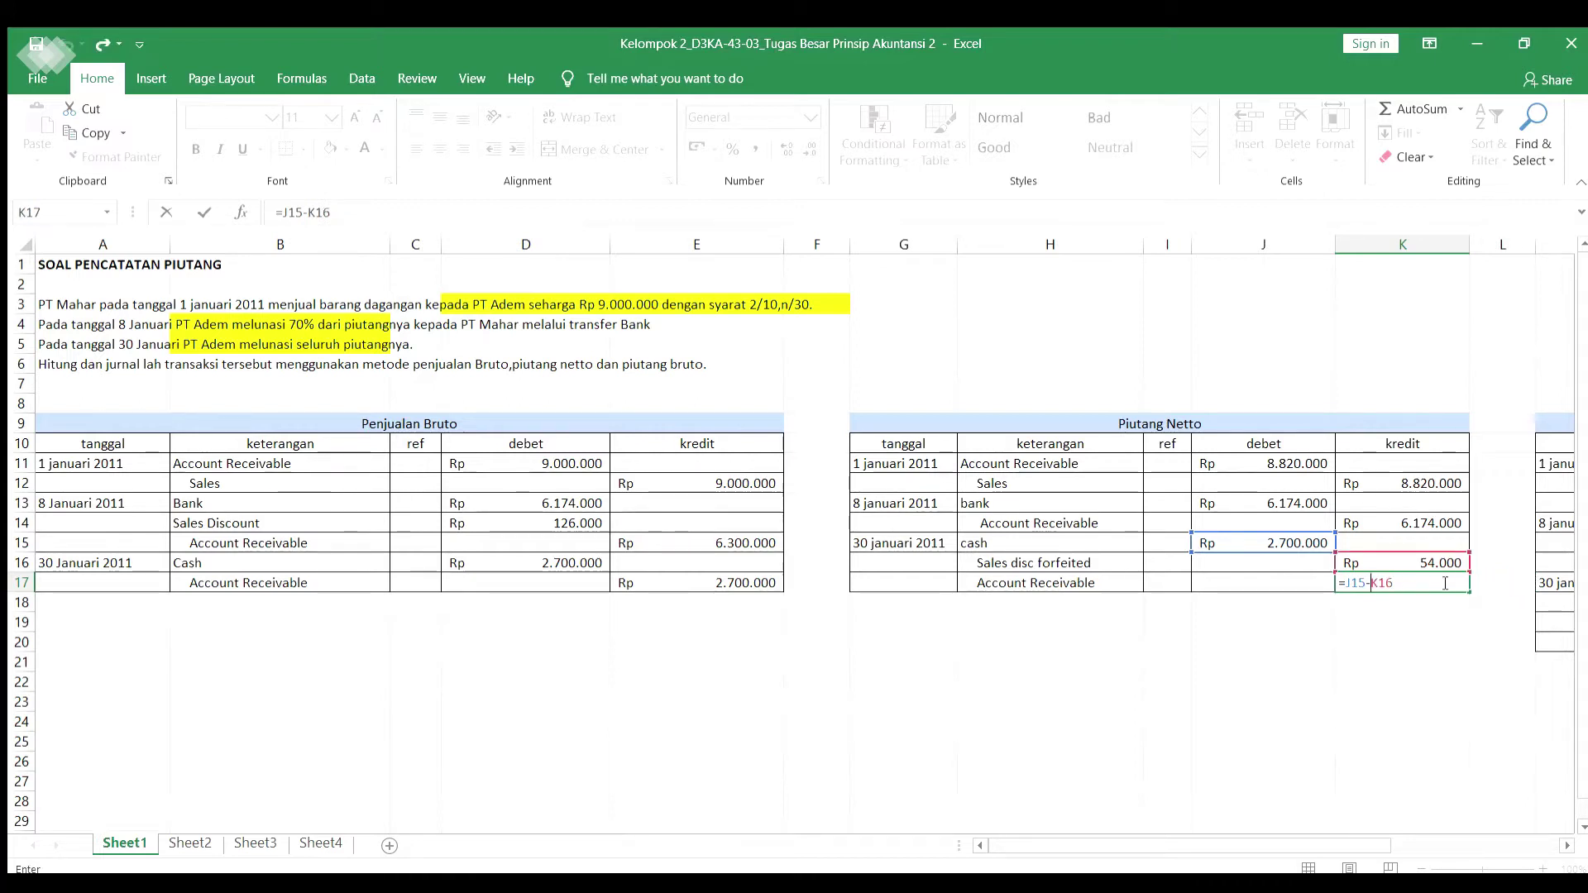
key("ctrl+Return")
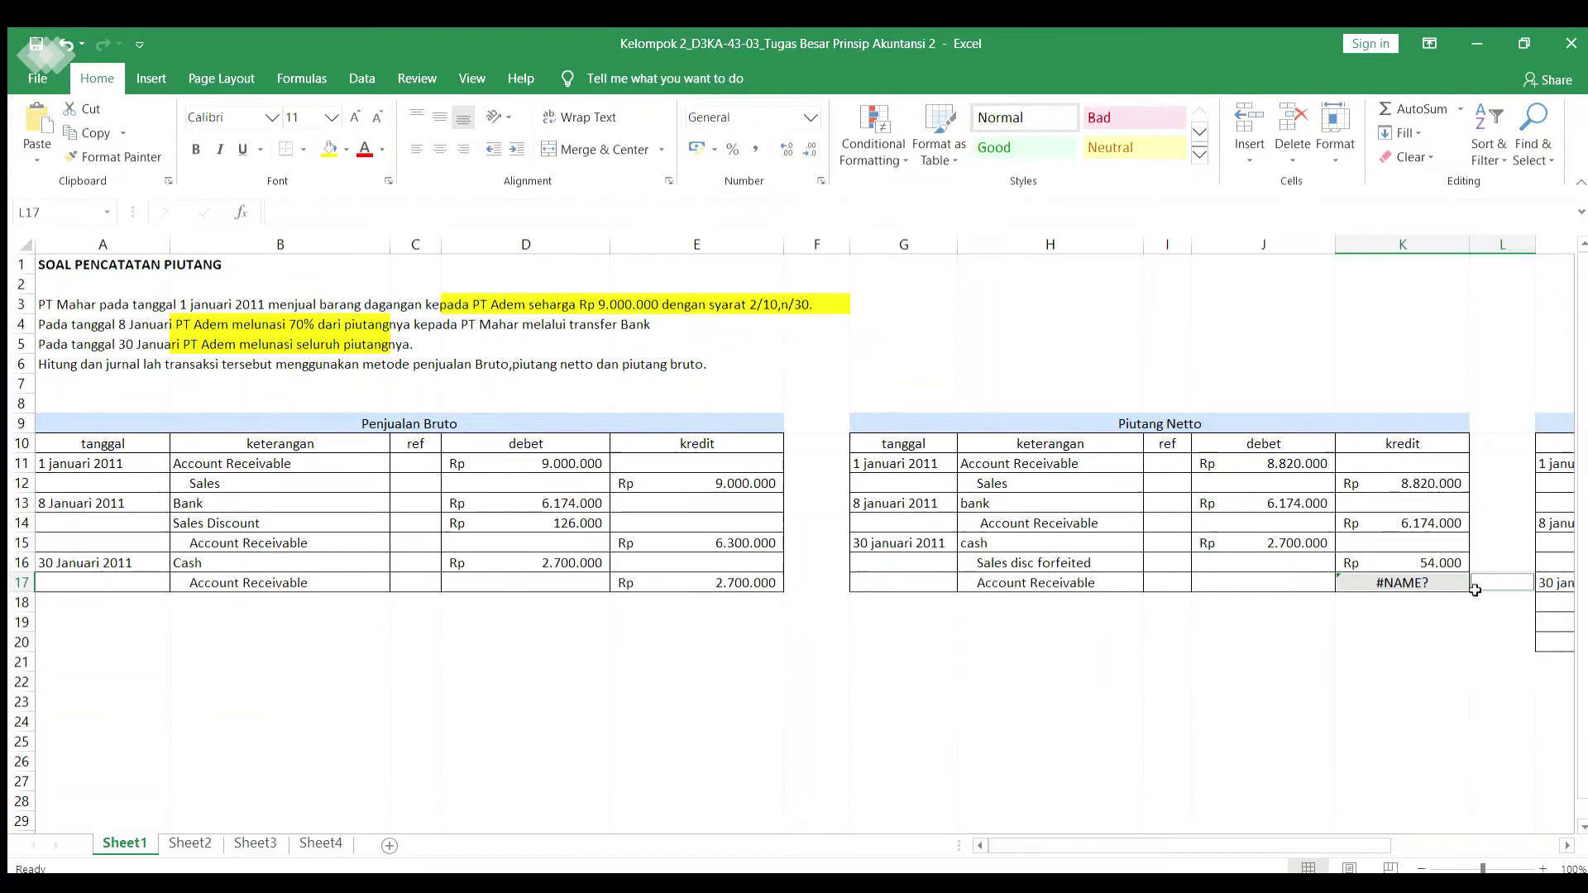
Examine the 1 January entry in Piutang Bruto, including the allowance for sale disc and sales credit formulas
left_click_drag(1381, 849, 1514, 850)
left_click(1445, 425)
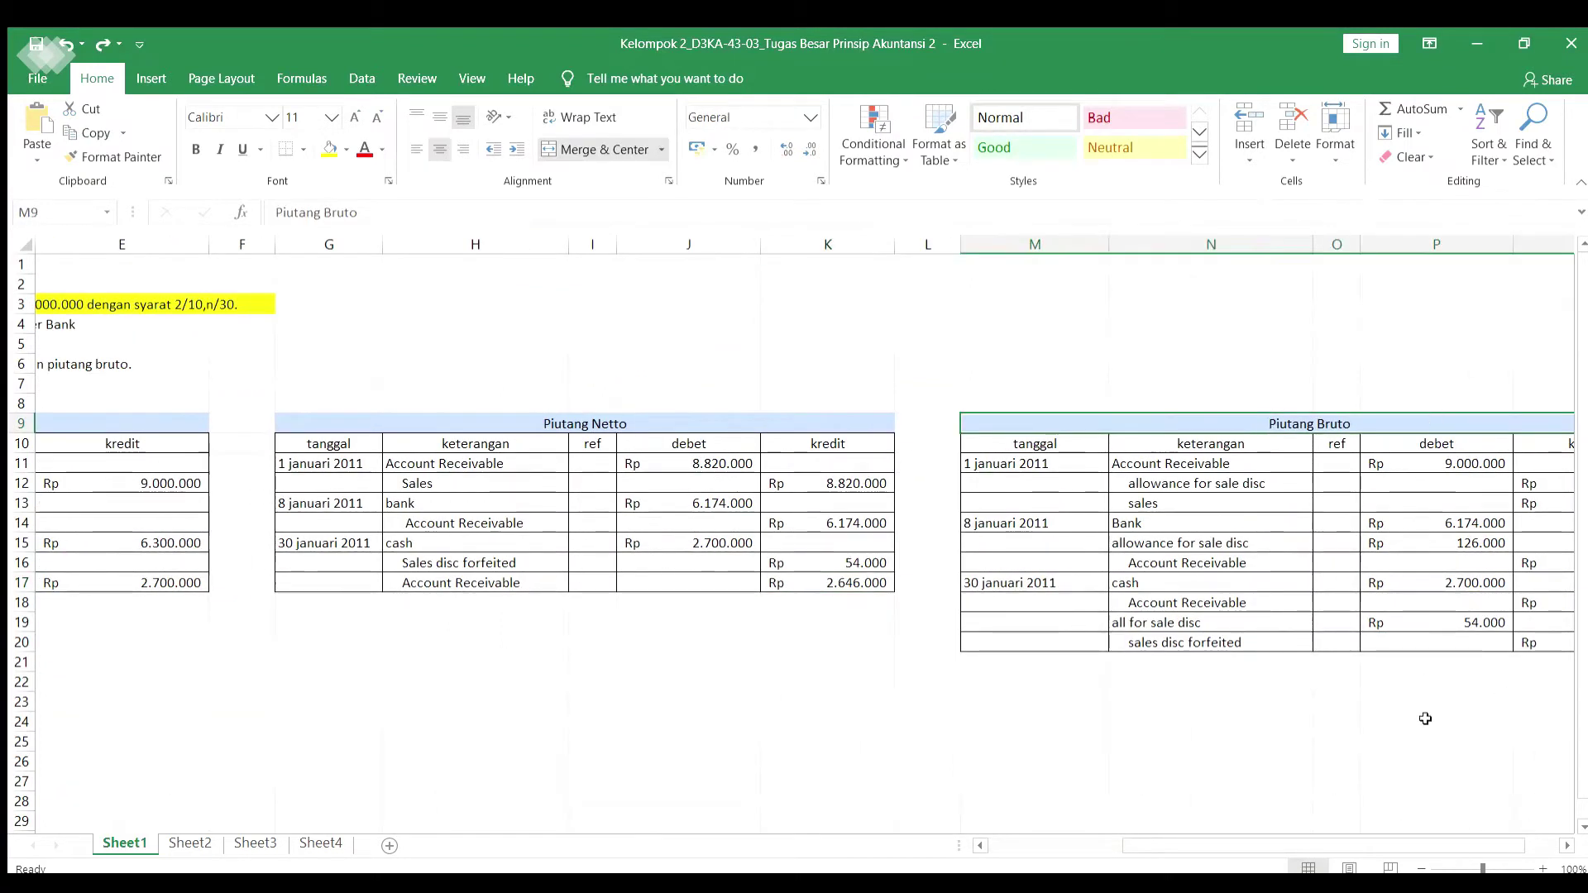
left_click_drag(1413, 843, 1479, 834)
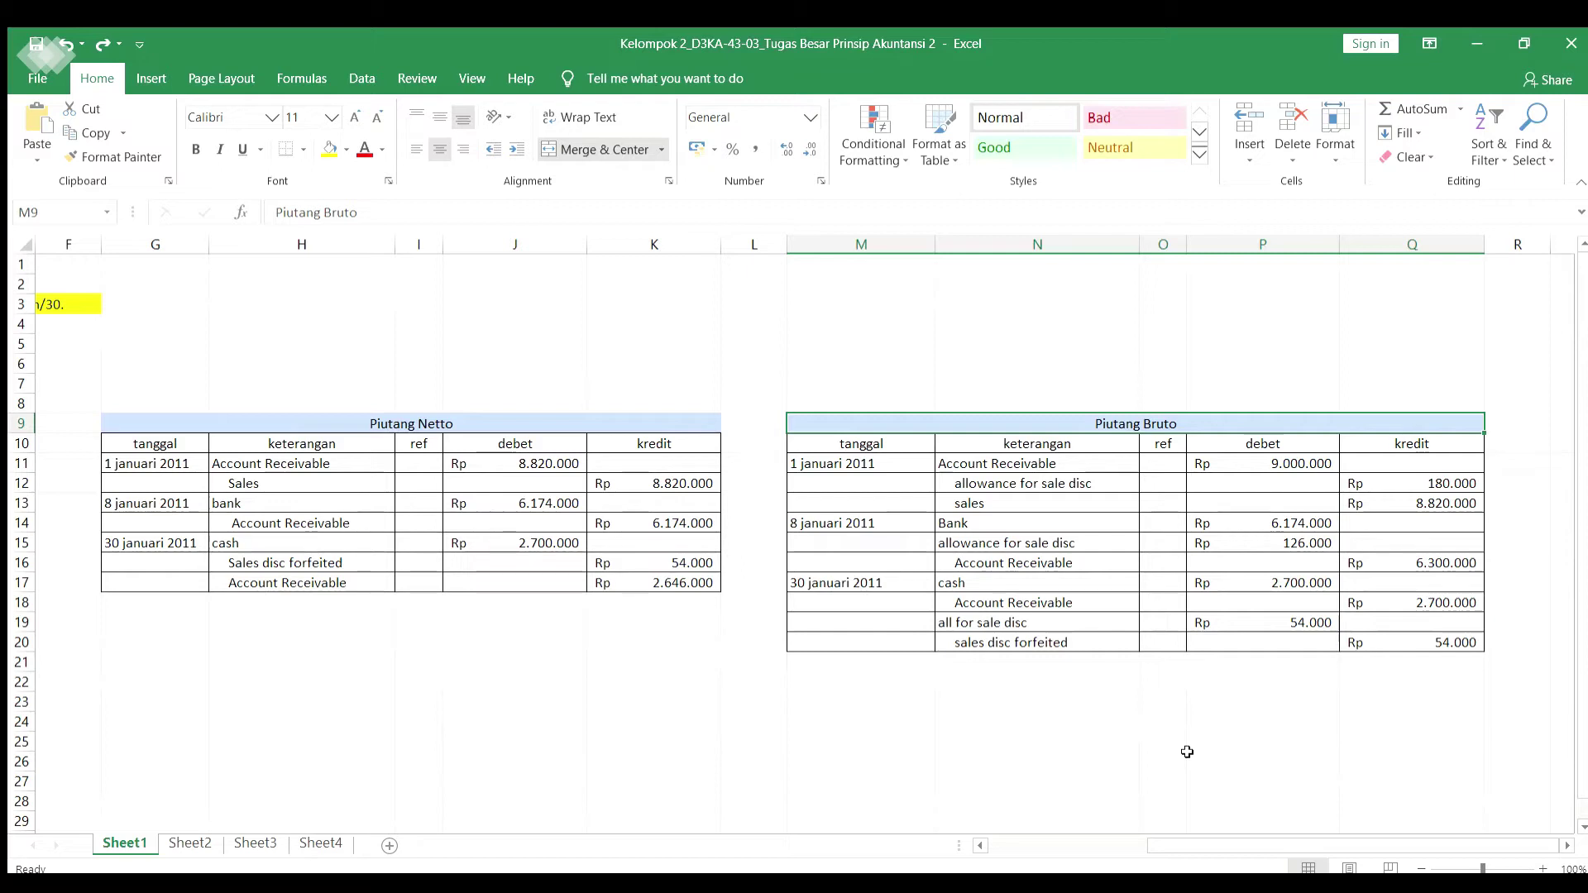
left_click(884, 468)
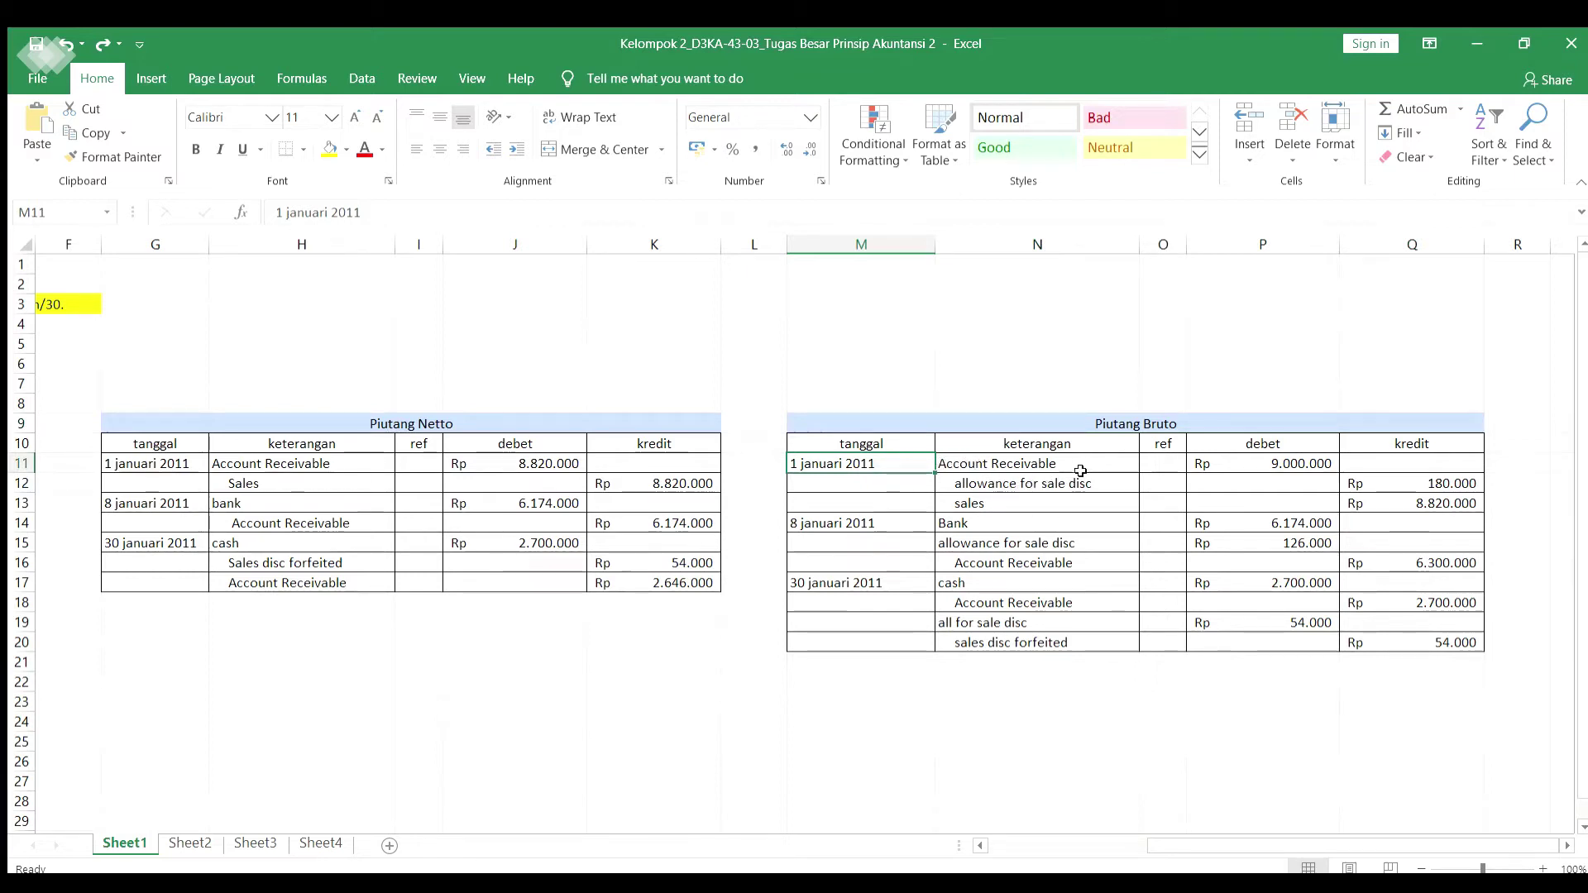
left_click(1115, 492)
left_click(1369, 491)
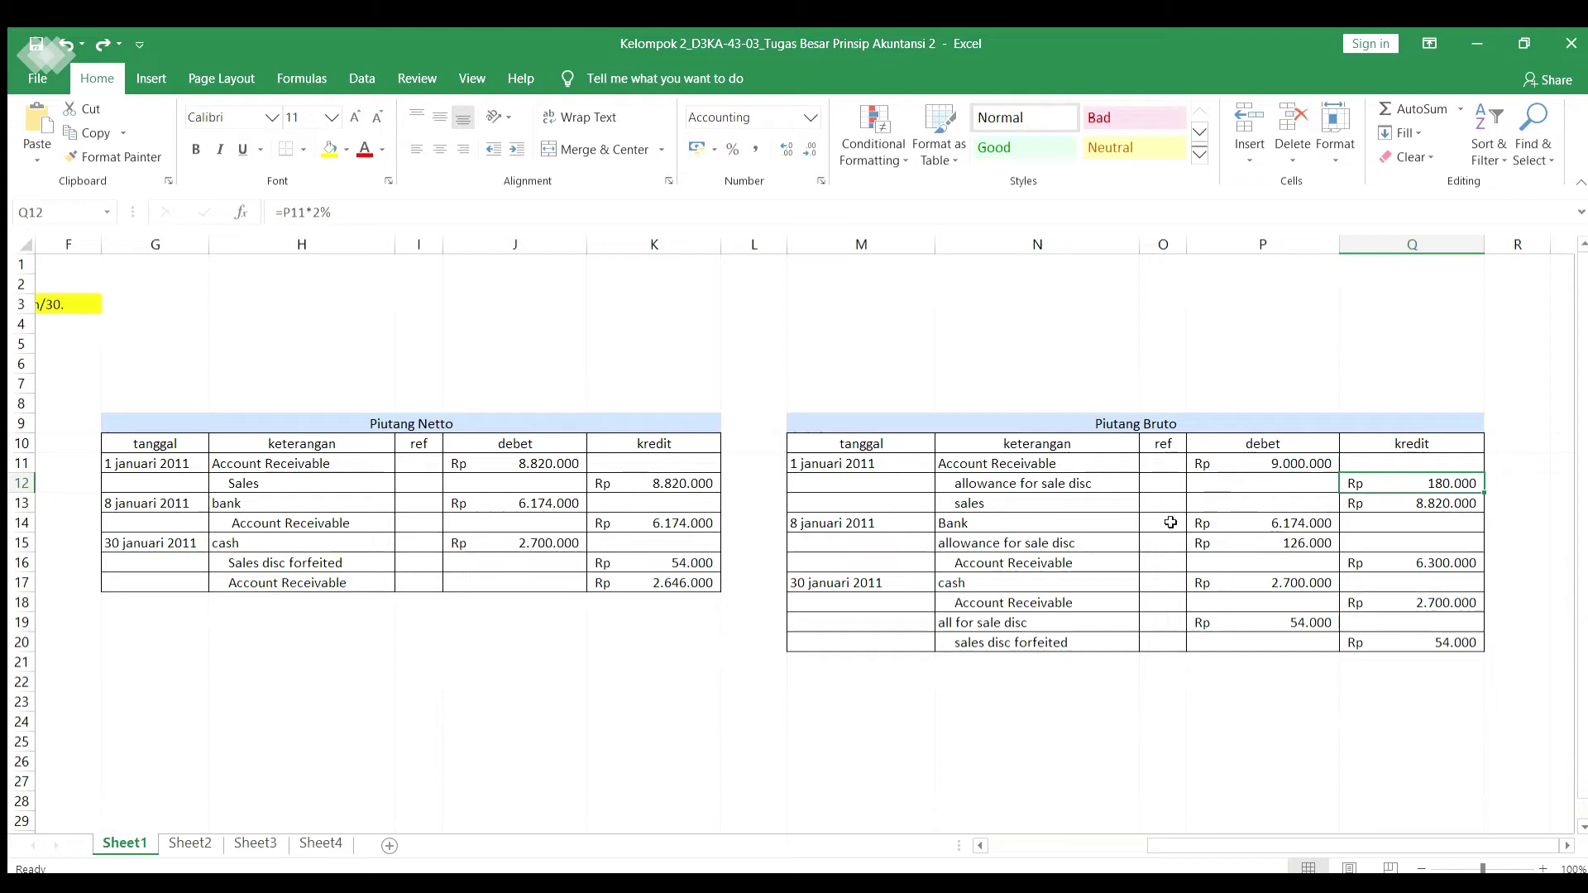
left_click(1080, 504)
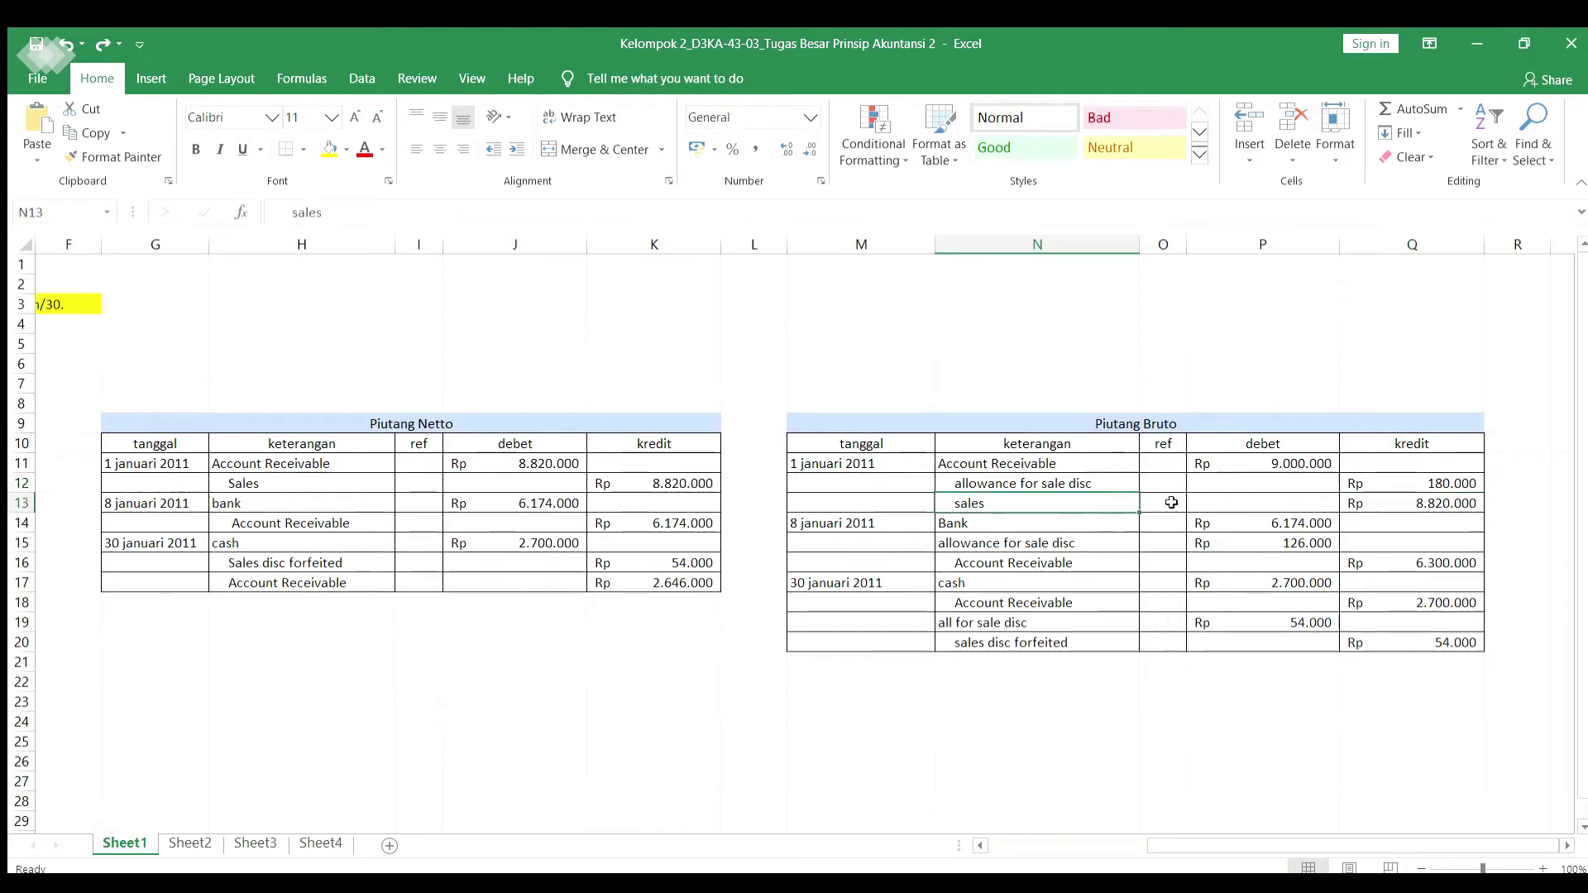
left_click(1360, 501)
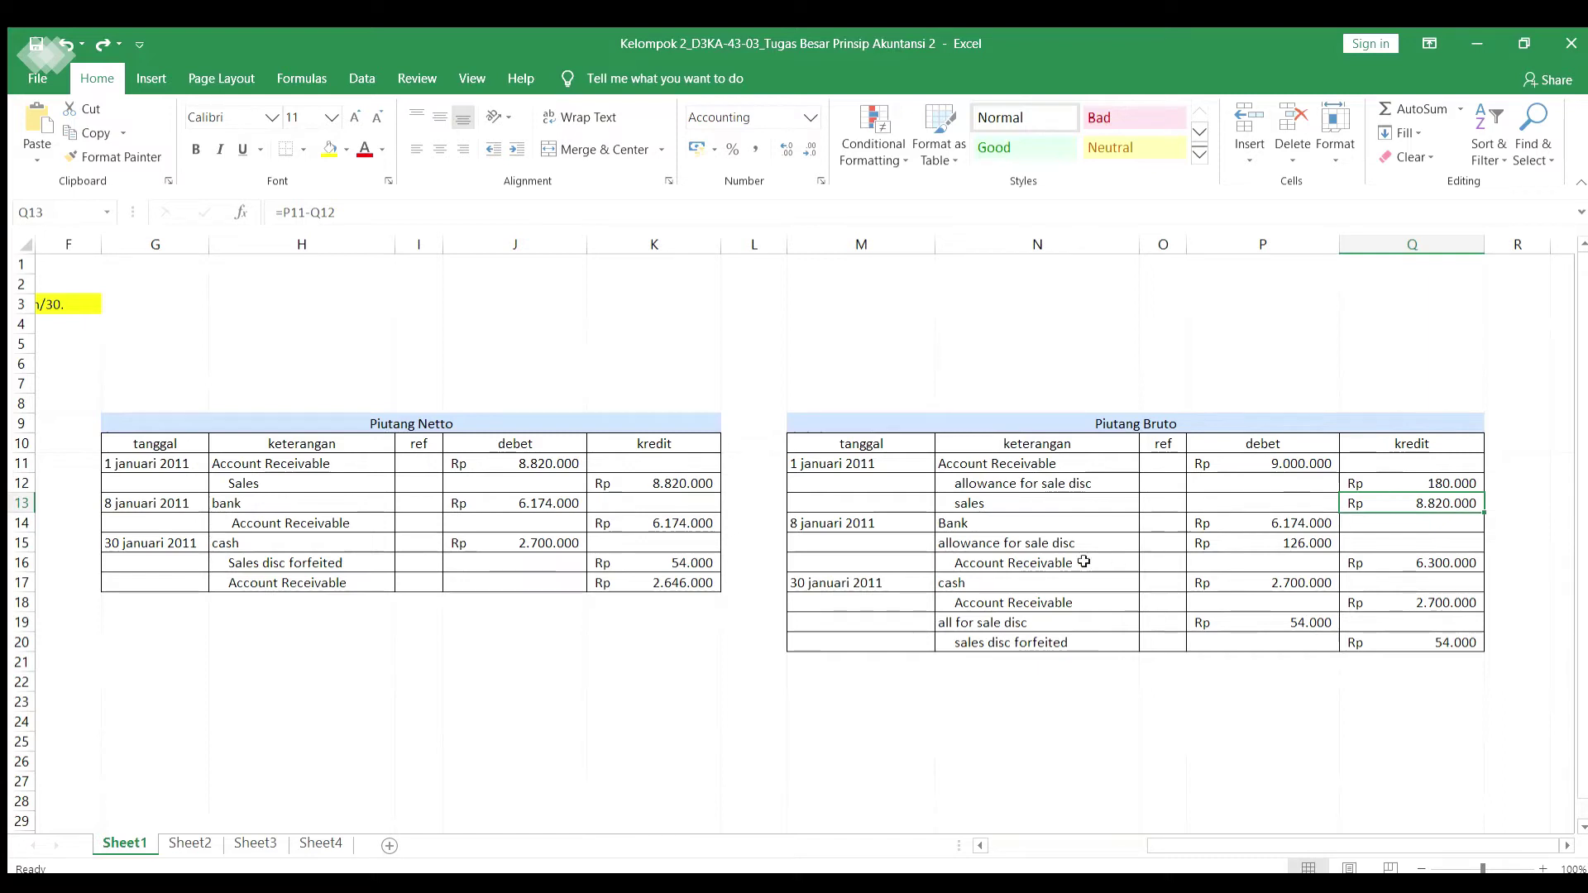
Check the date, account and formula of the 8 January Bank debit in Piutang Bruto
left_click(873, 530)
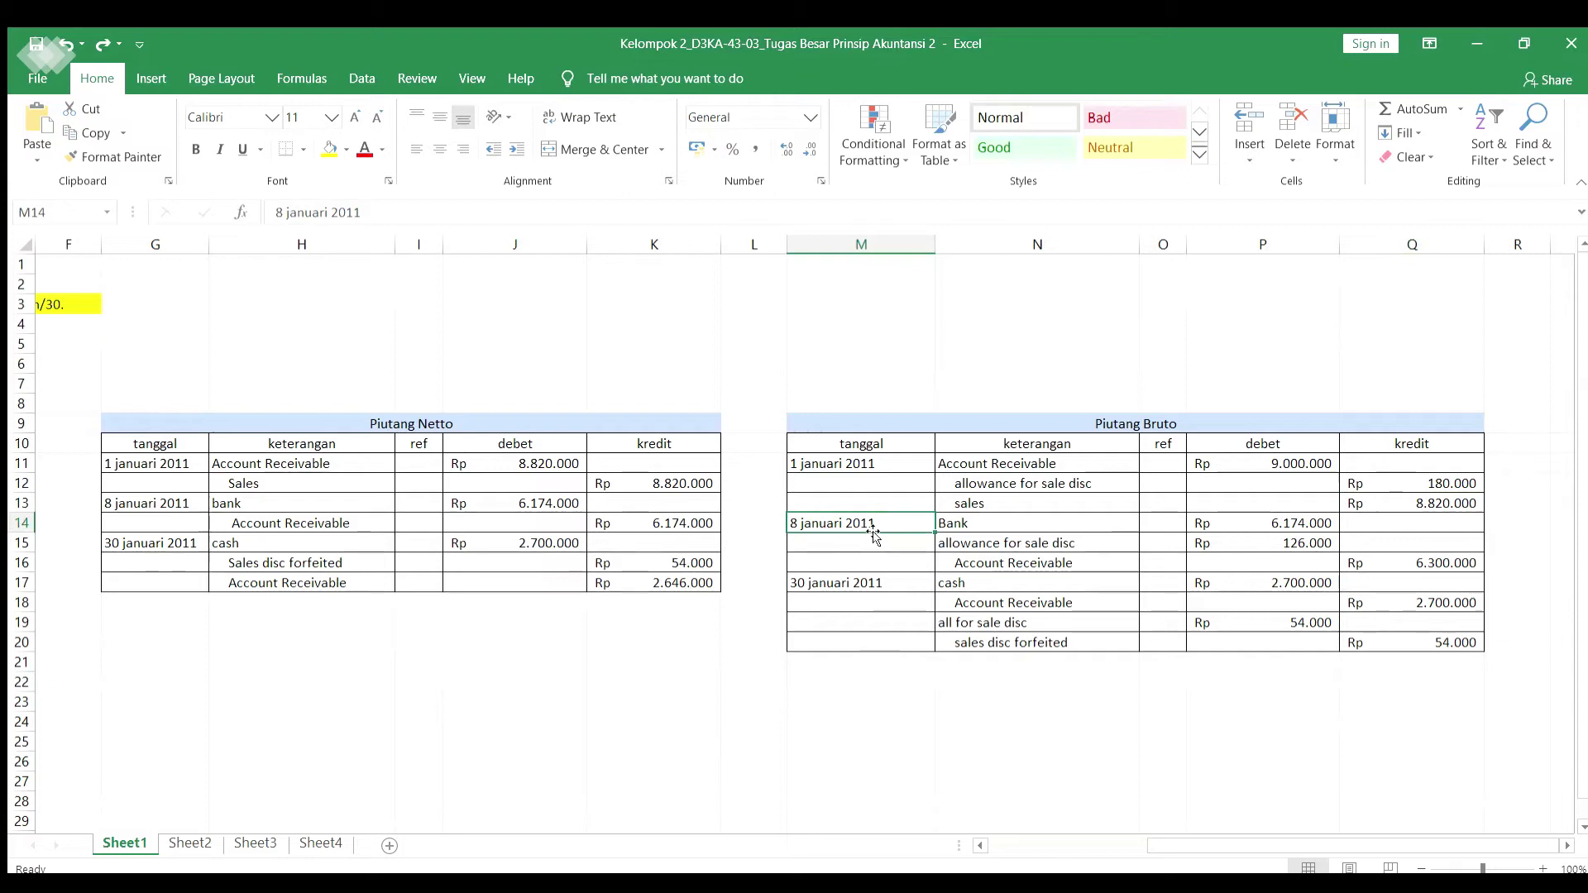
left_click(1010, 526)
left_click(873, 530)
left_click(1010, 526)
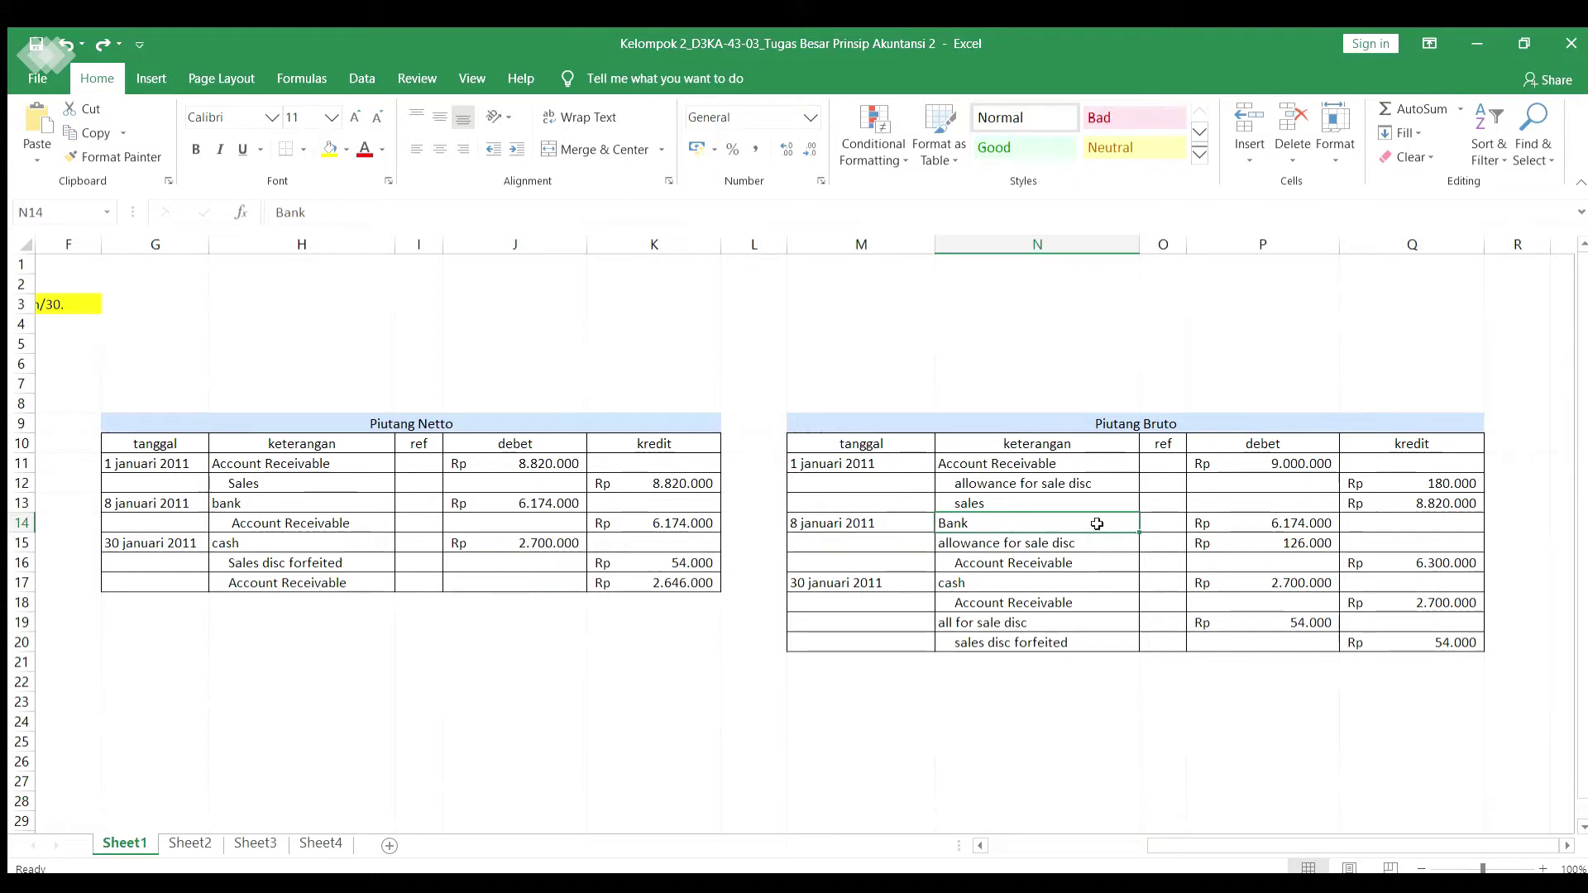
left_click(1233, 518)
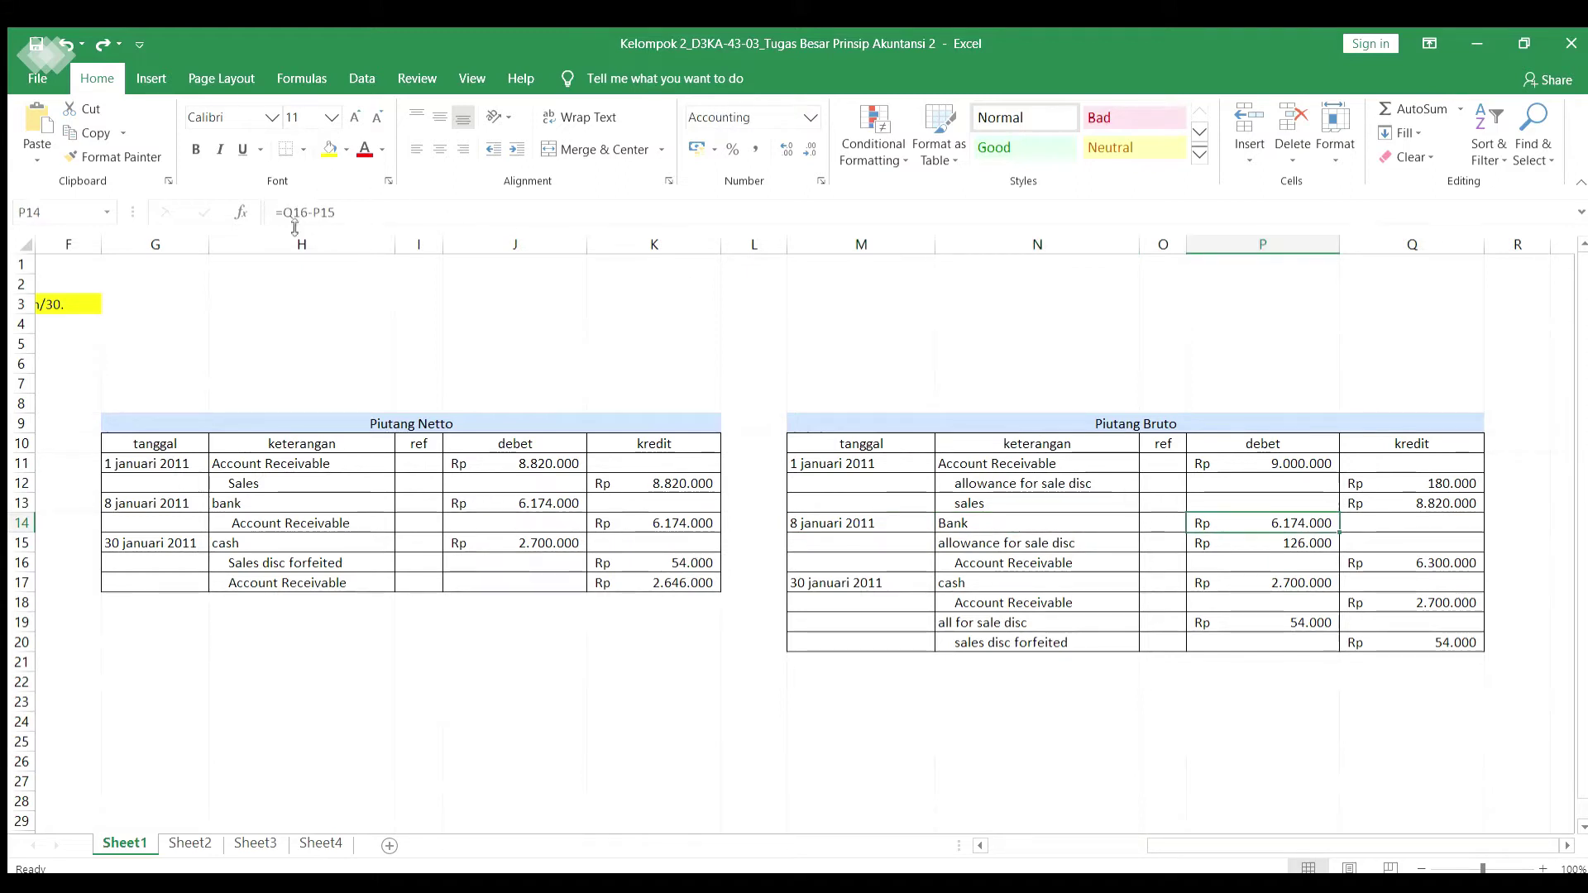
Inspect the formulas behind the 8 January allowance for sale disc debit and Account Receivable credit in Piutang Bruto
left_click(1074, 543)
left_click(1272, 543)
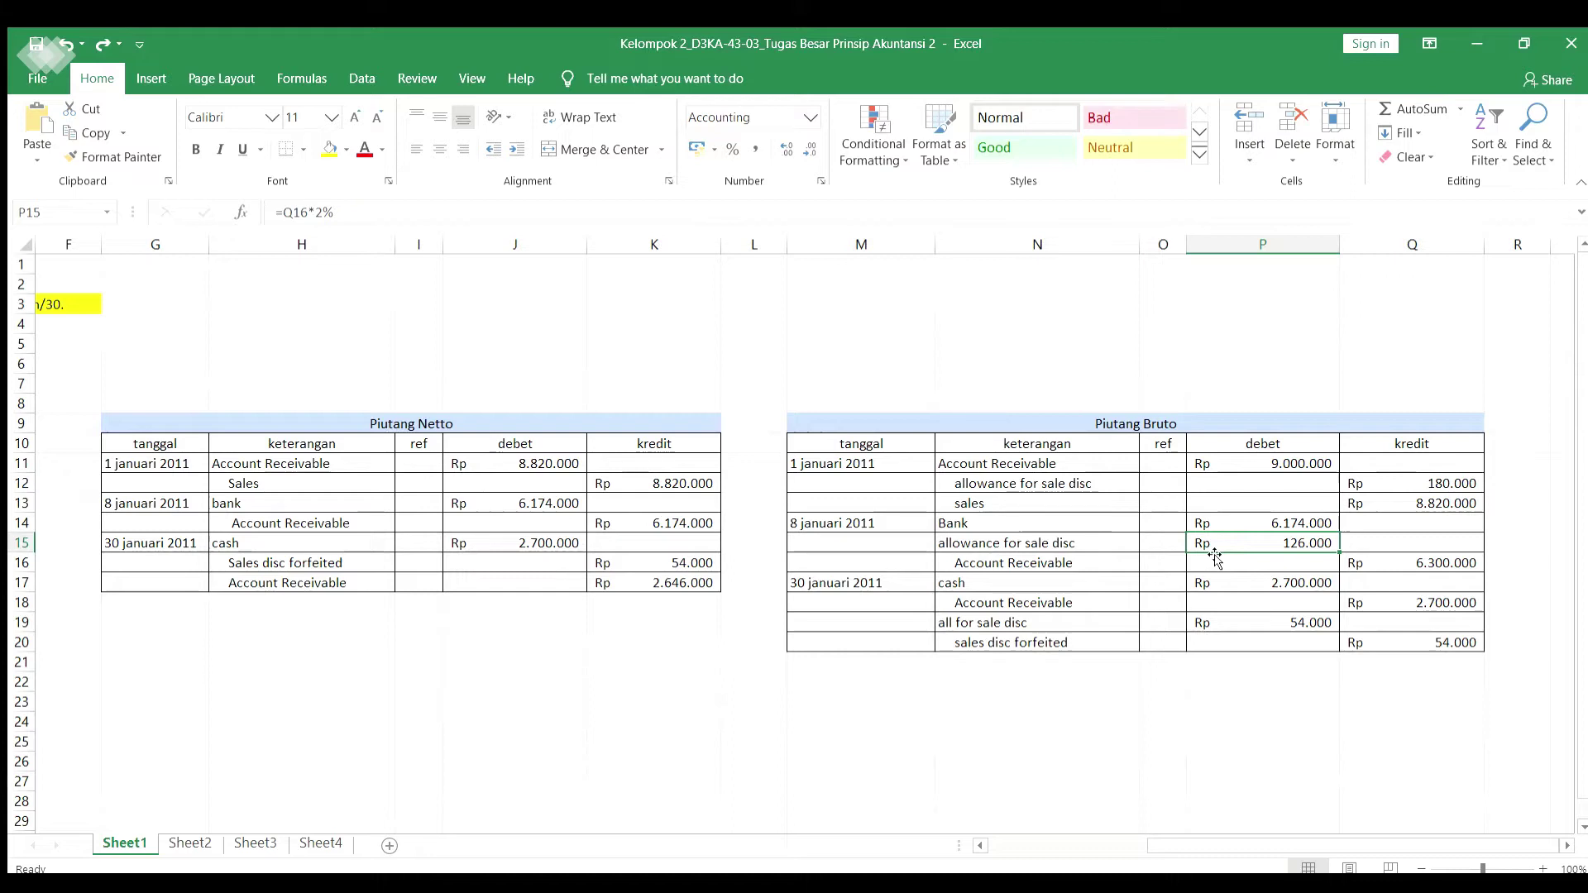
left_click(1104, 566)
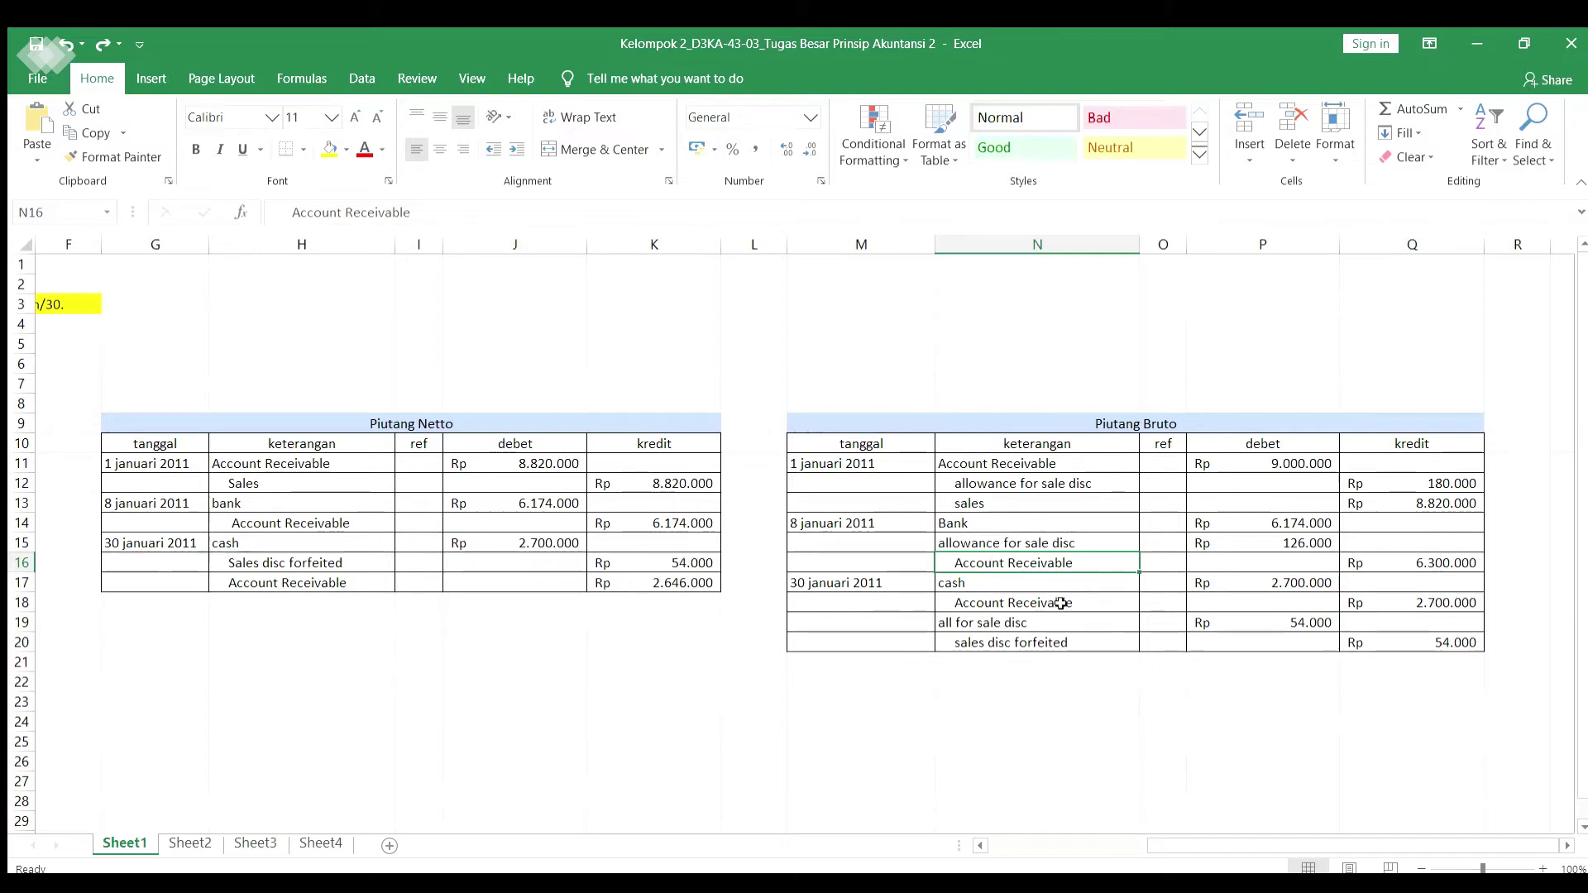
left_click(1372, 554)
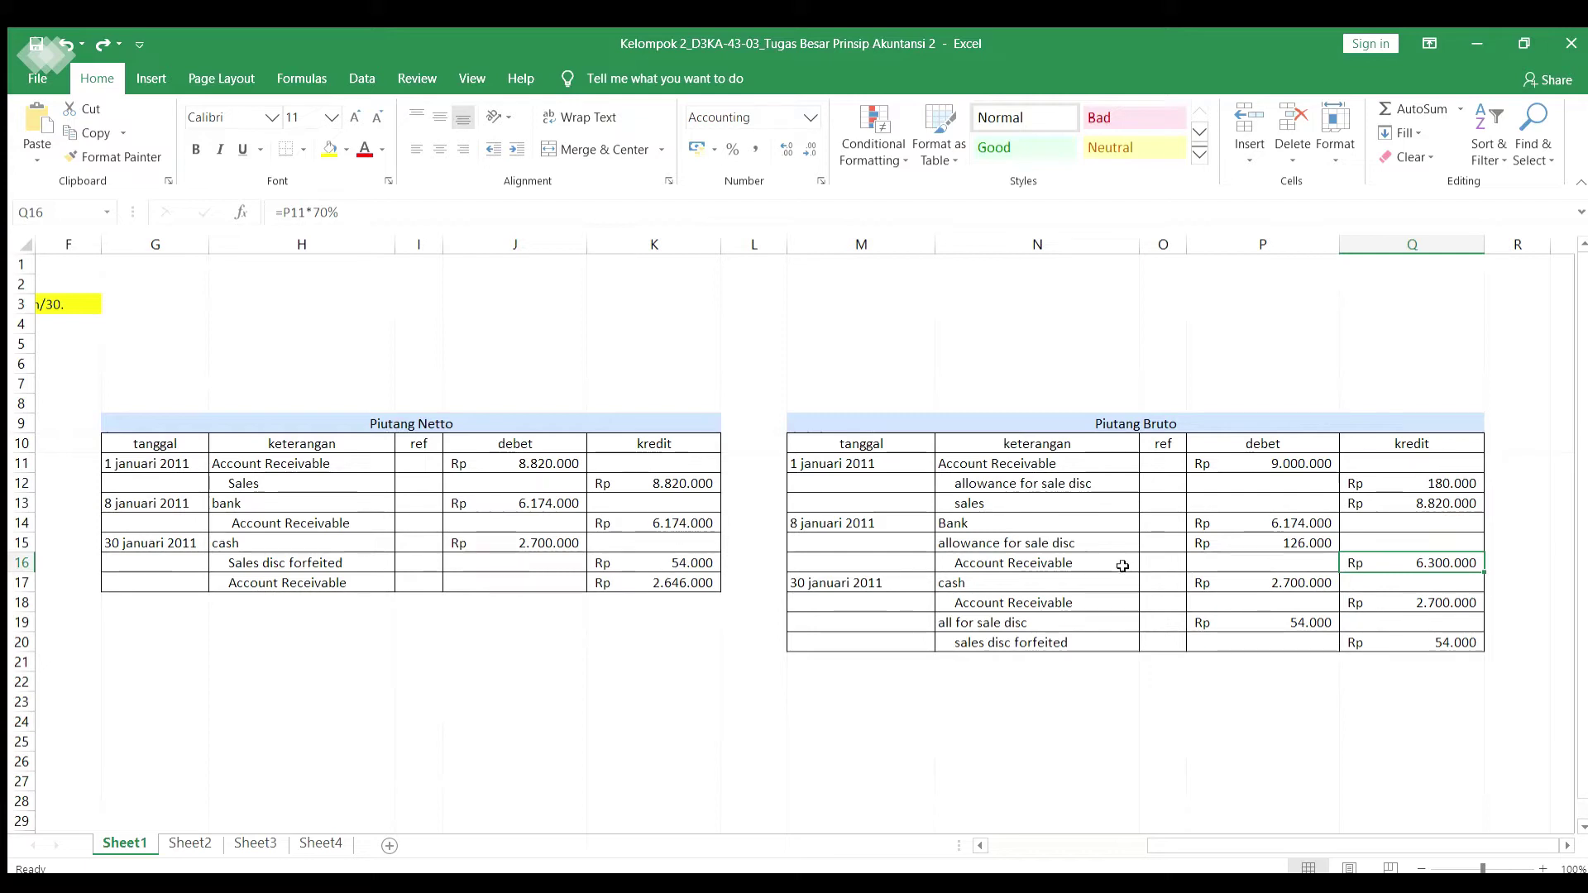
Examine the 30 January cash debit and the matching Account Receivable credit in Piutang Bruto
left_click(995, 587)
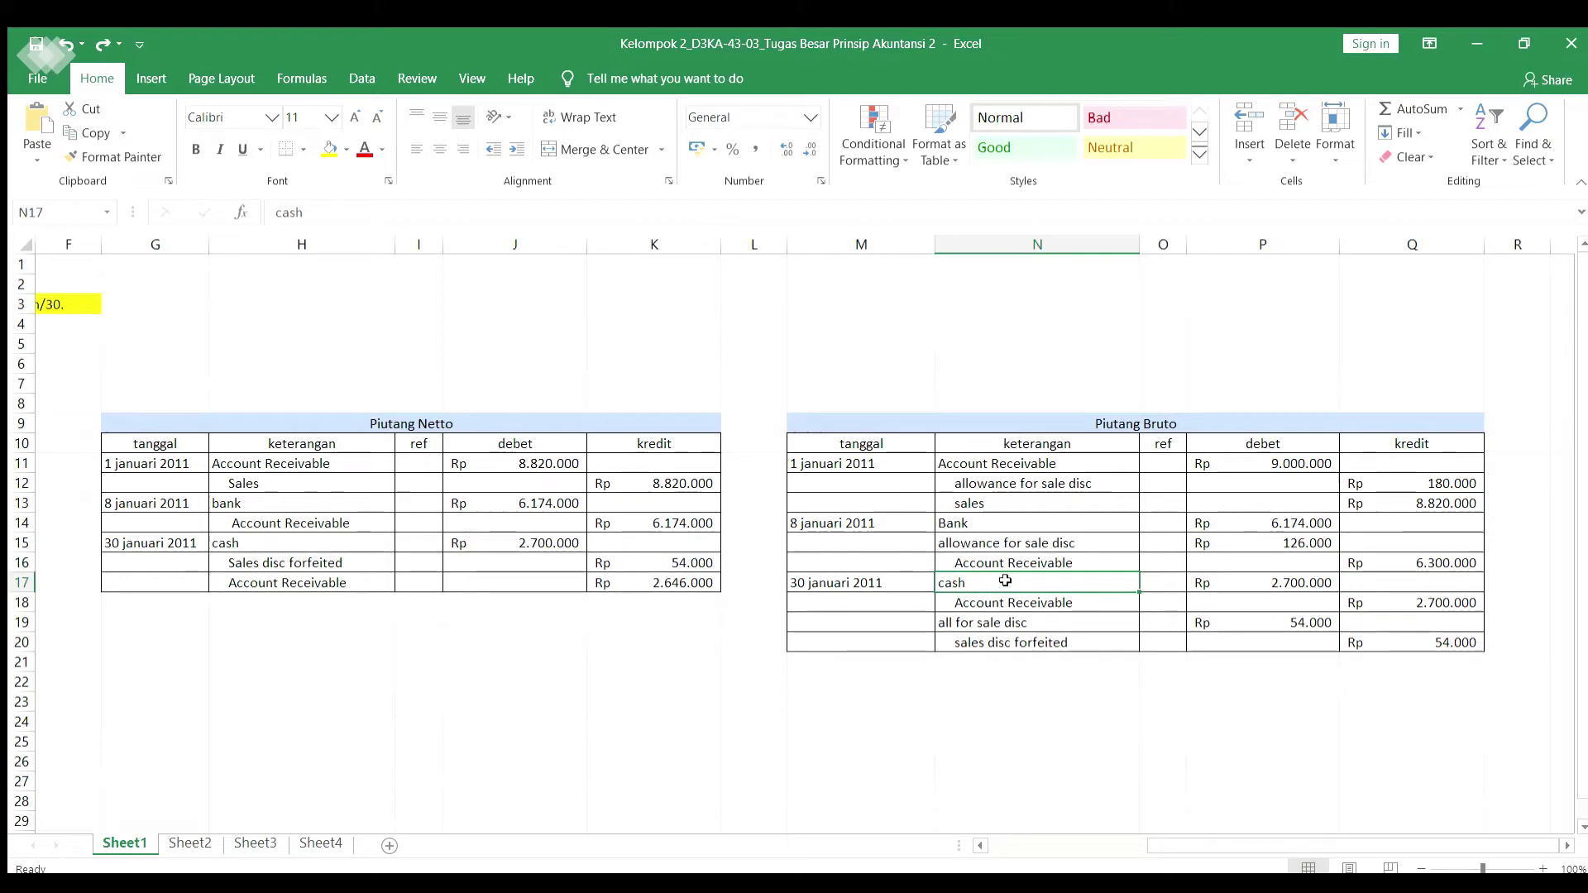
left_click(1237, 579)
left_click(1085, 600)
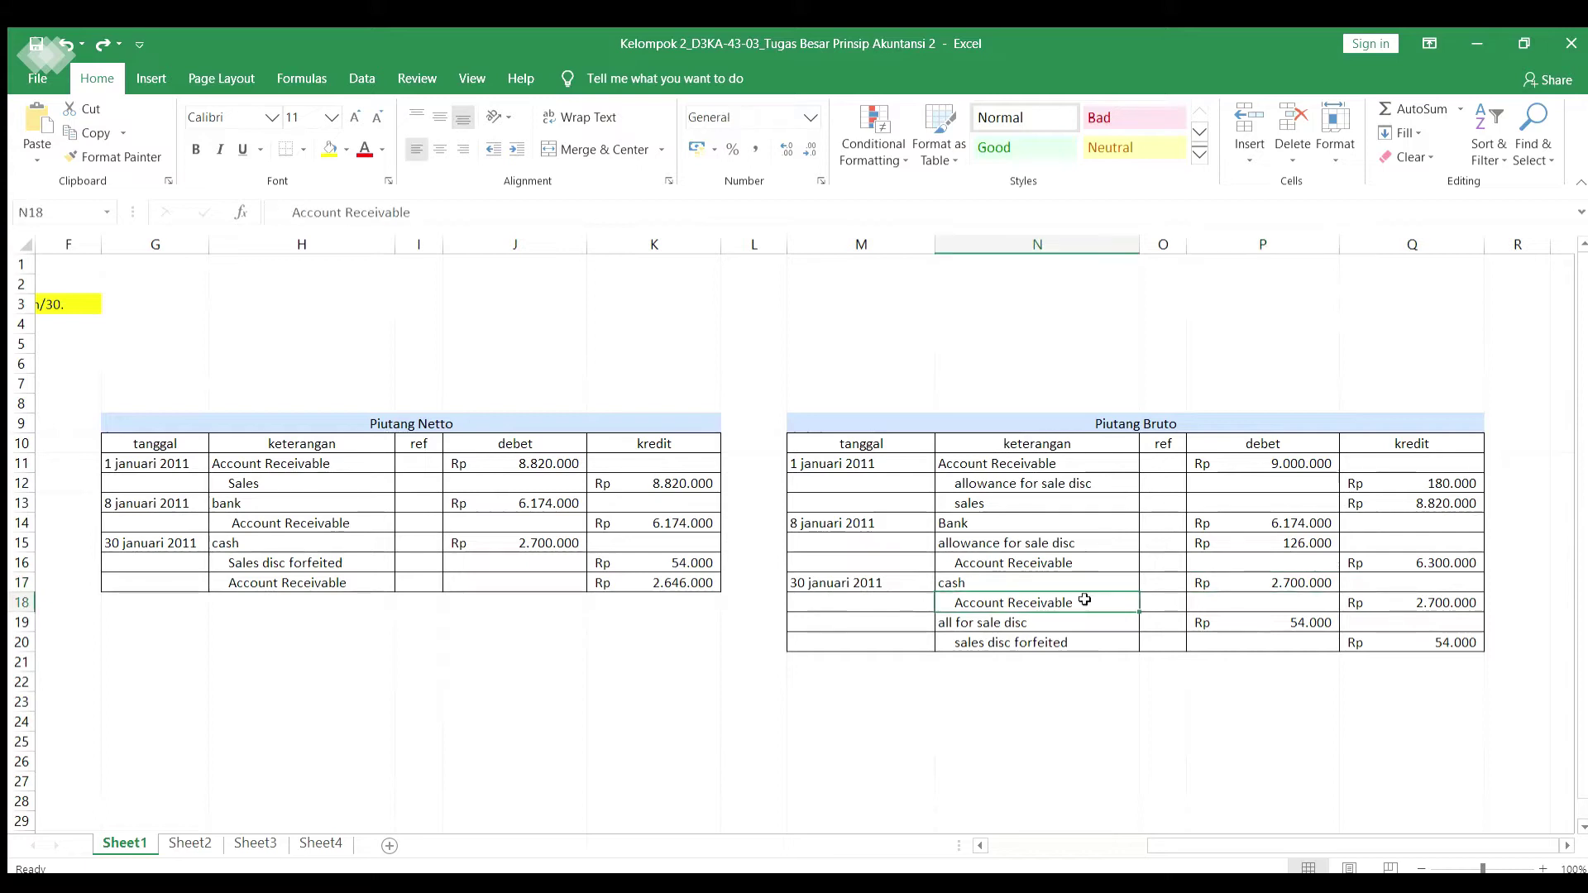
left_click(1353, 603)
Inspect the formulas behind the 30 January all for sale disc debit and sales disc forfeited credit in Piutang Bruto
left_click(1051, 626)
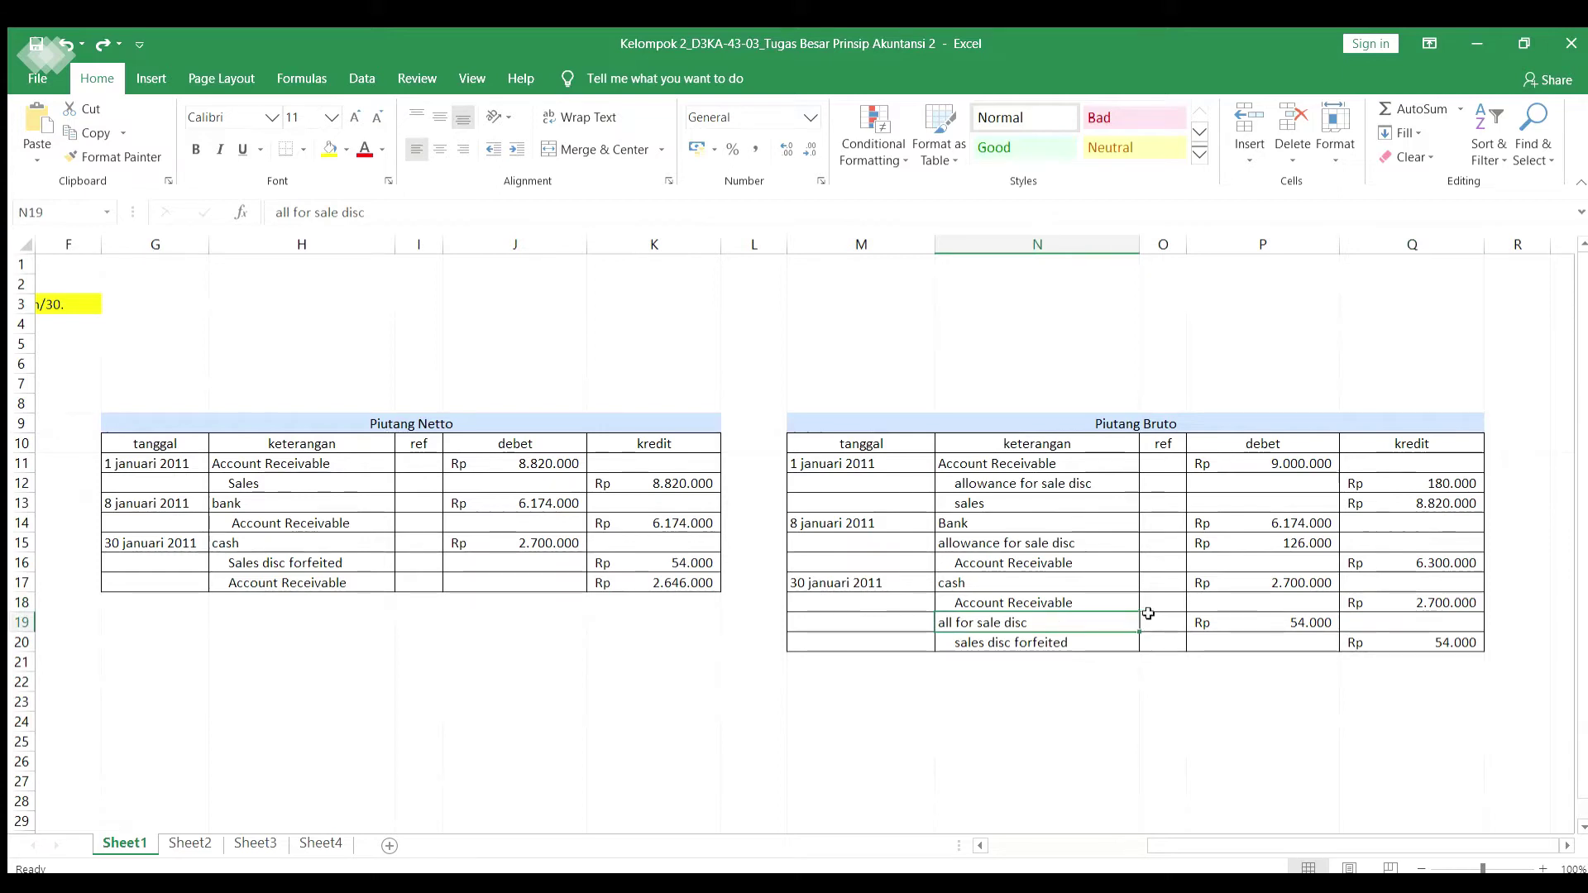
left_click(1225, 624)
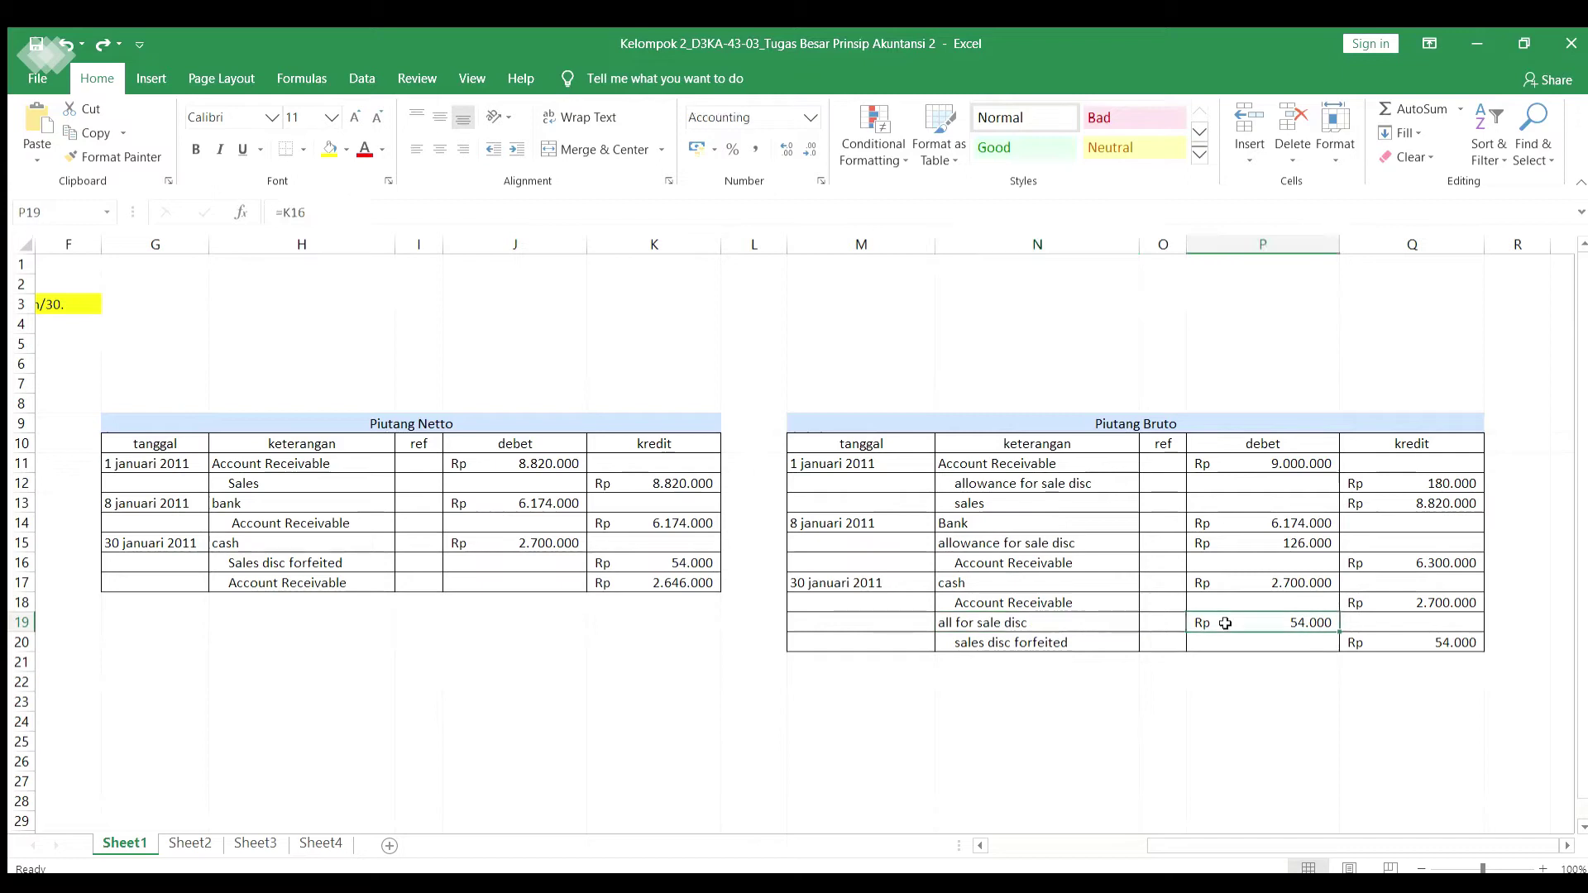
left_click(1077, 643)
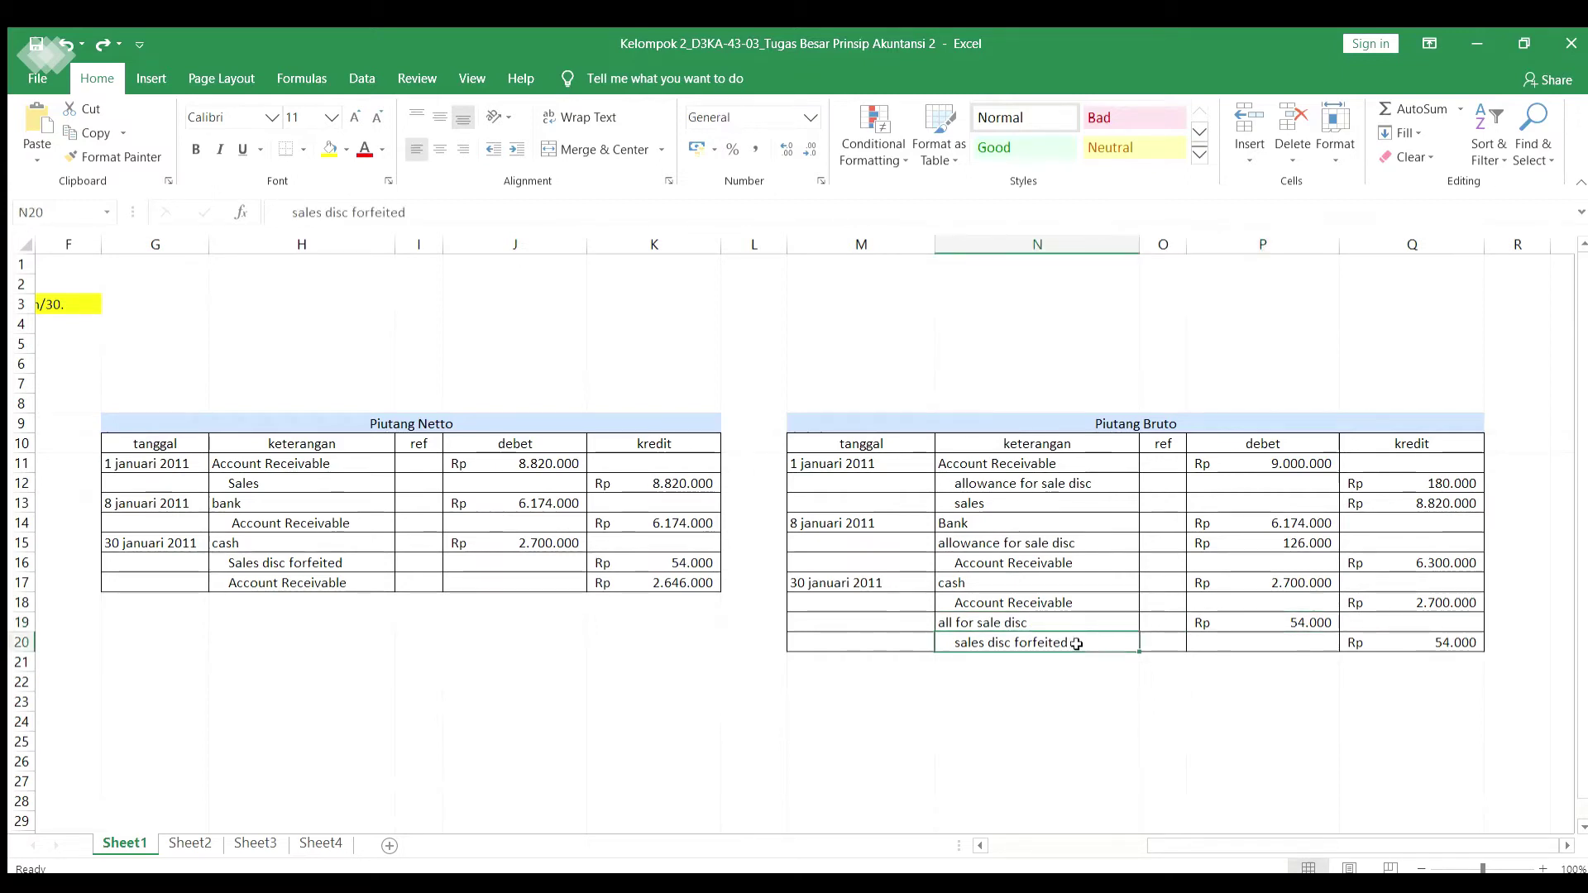
left_click(1395, 639)
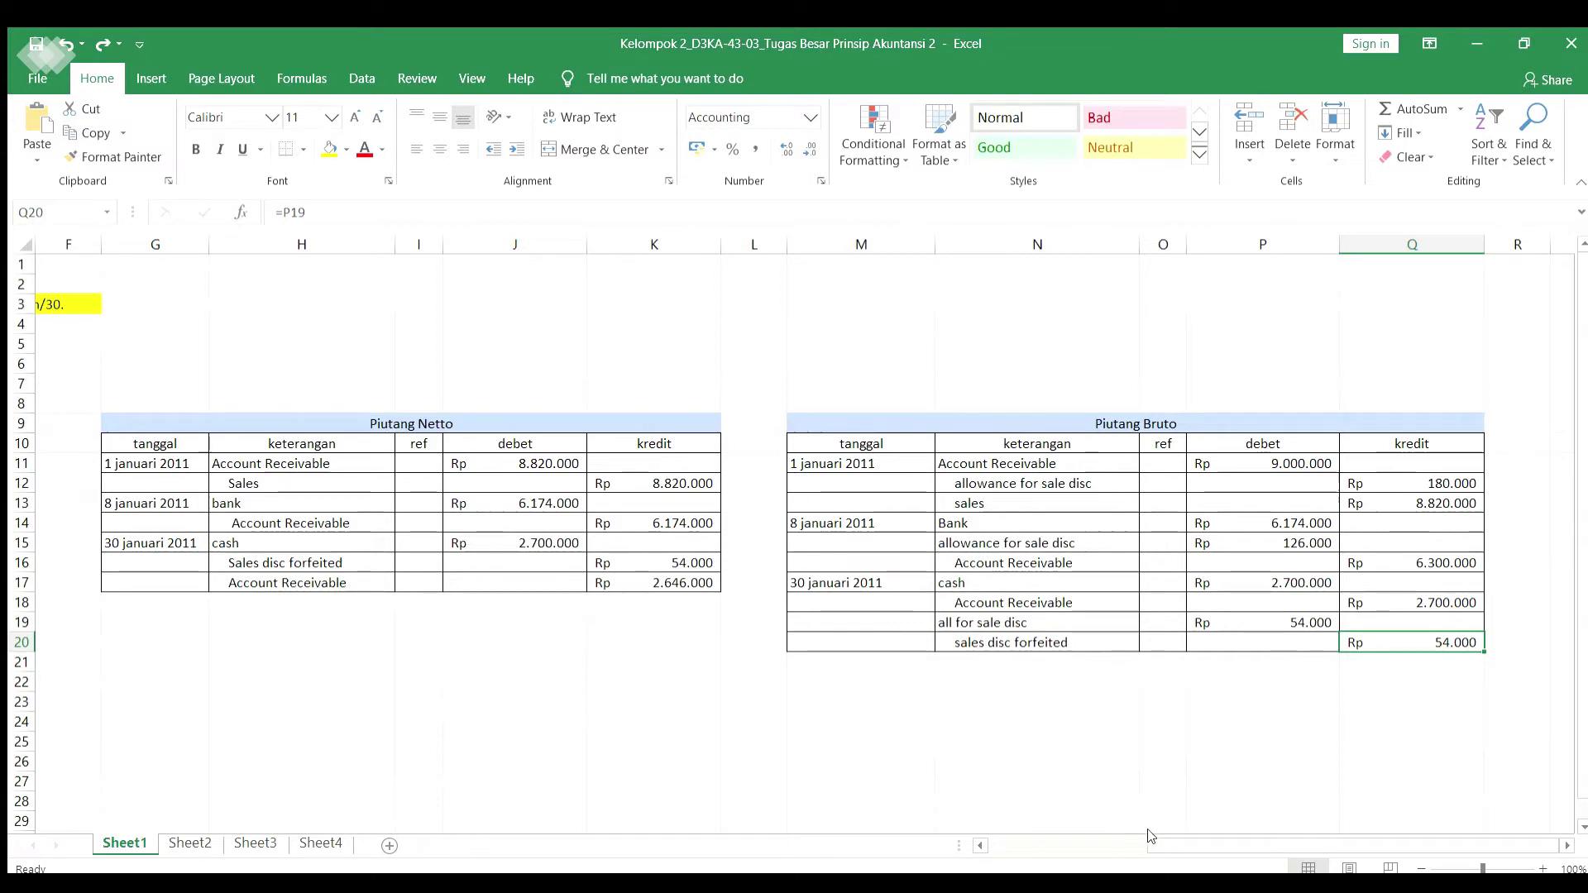
Open Sheet2 and read the May 2015 credit sale statement in row 4 of the receivables write-off problem
left_click_drag(1149, 846, 925, 857)
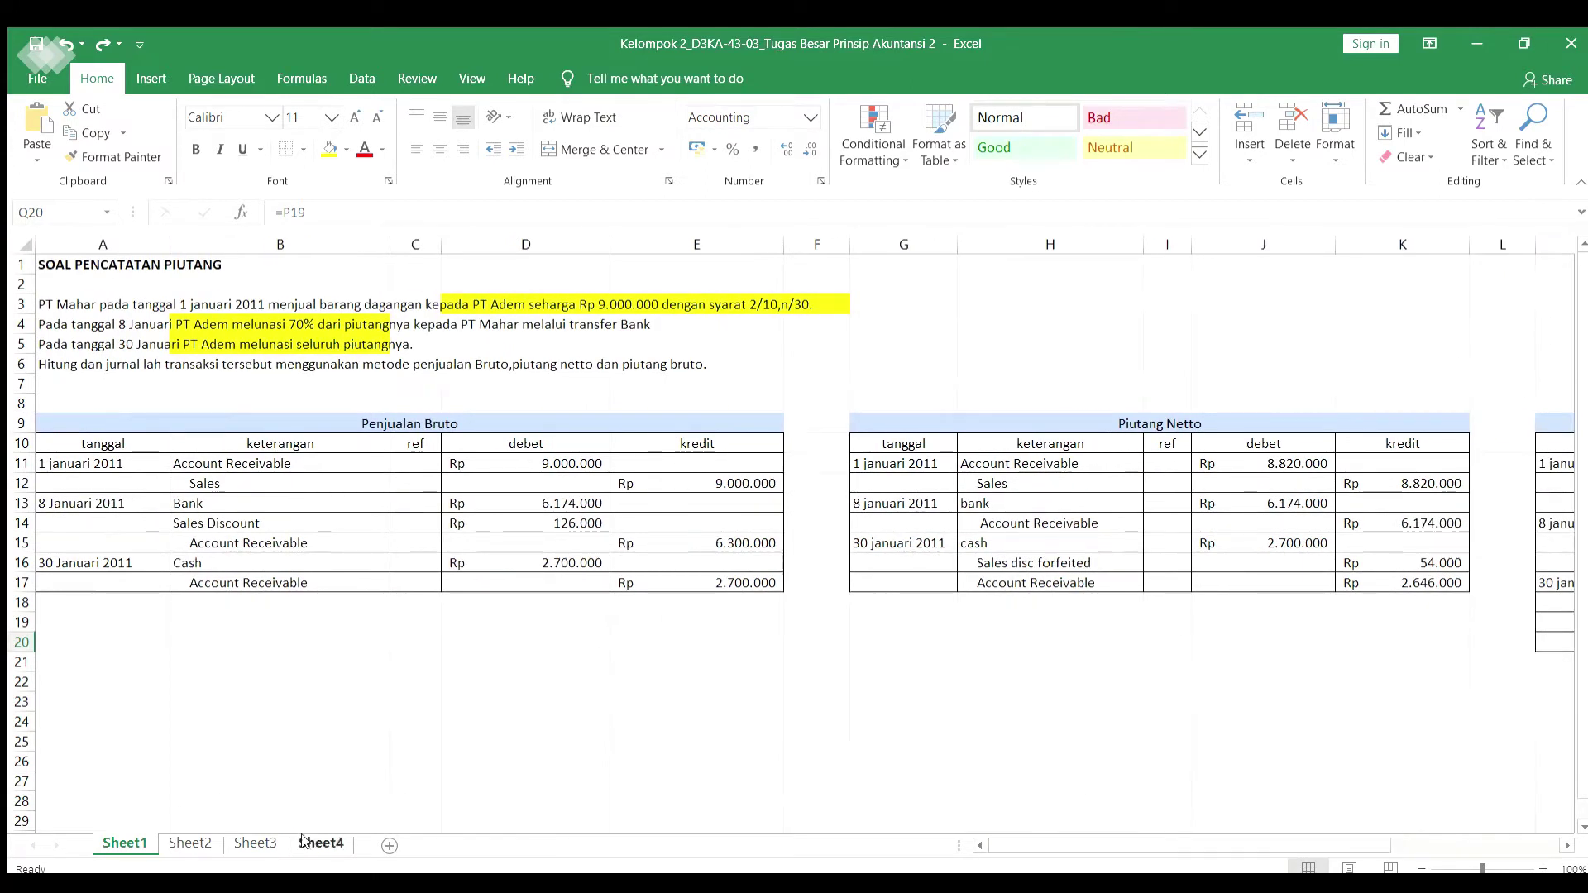
left_click(175, 843)
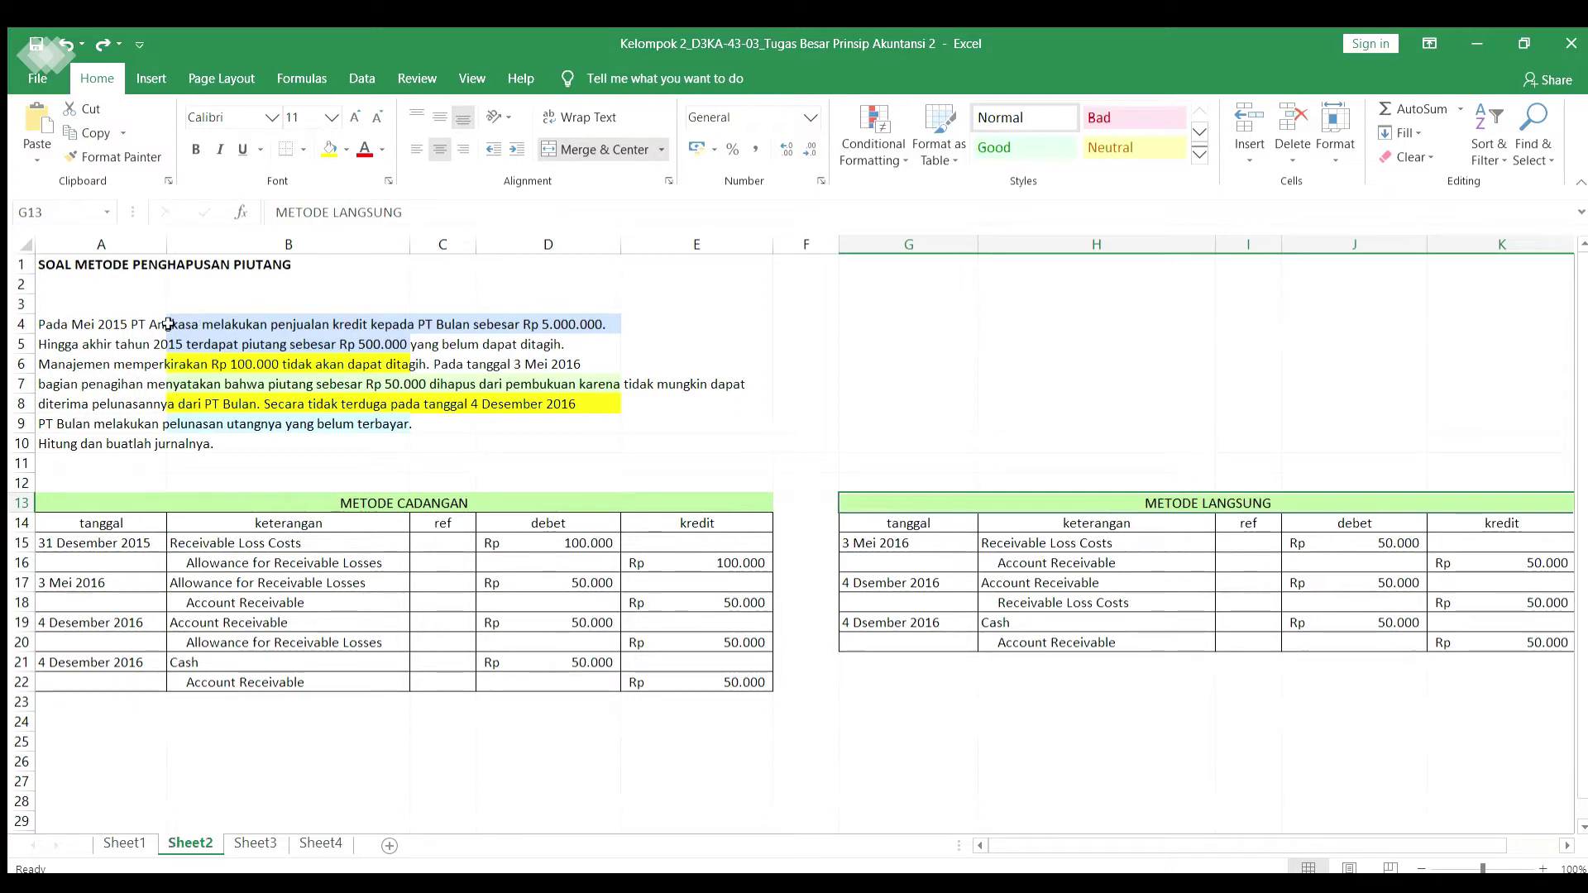
left_click(60, 323)
key("shift+Right")
key("shift+Right")
key("shift+Right")
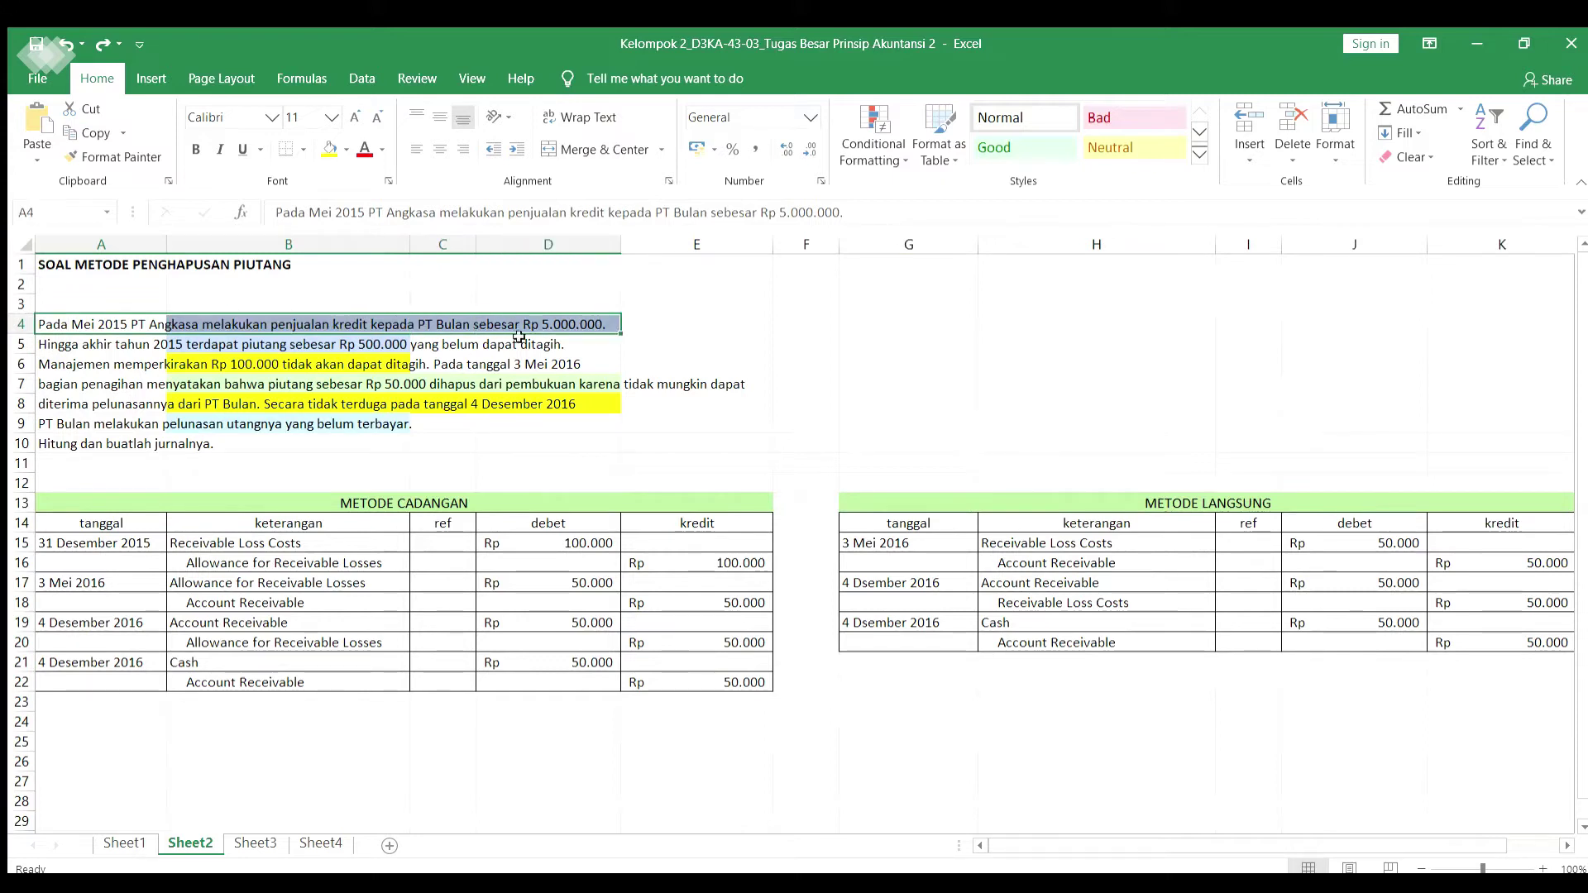
left_click(663, 328)
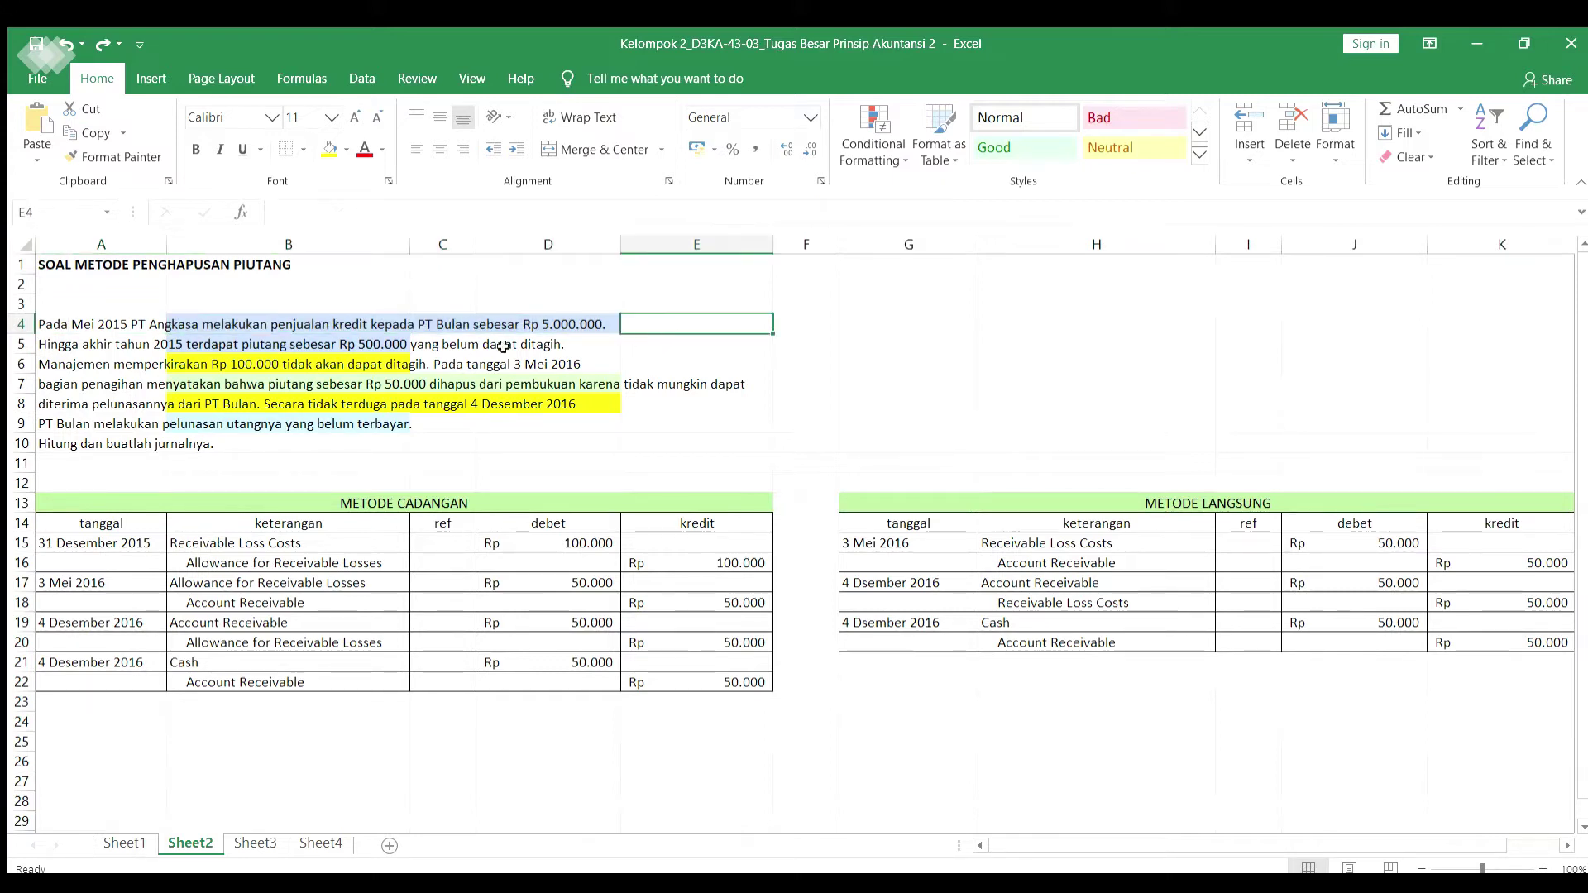
Read rows 5 to 9 of the problem on uncollected receivables, the estimated loss, the write-off and the unexpected settlement
left_click(258, 342)
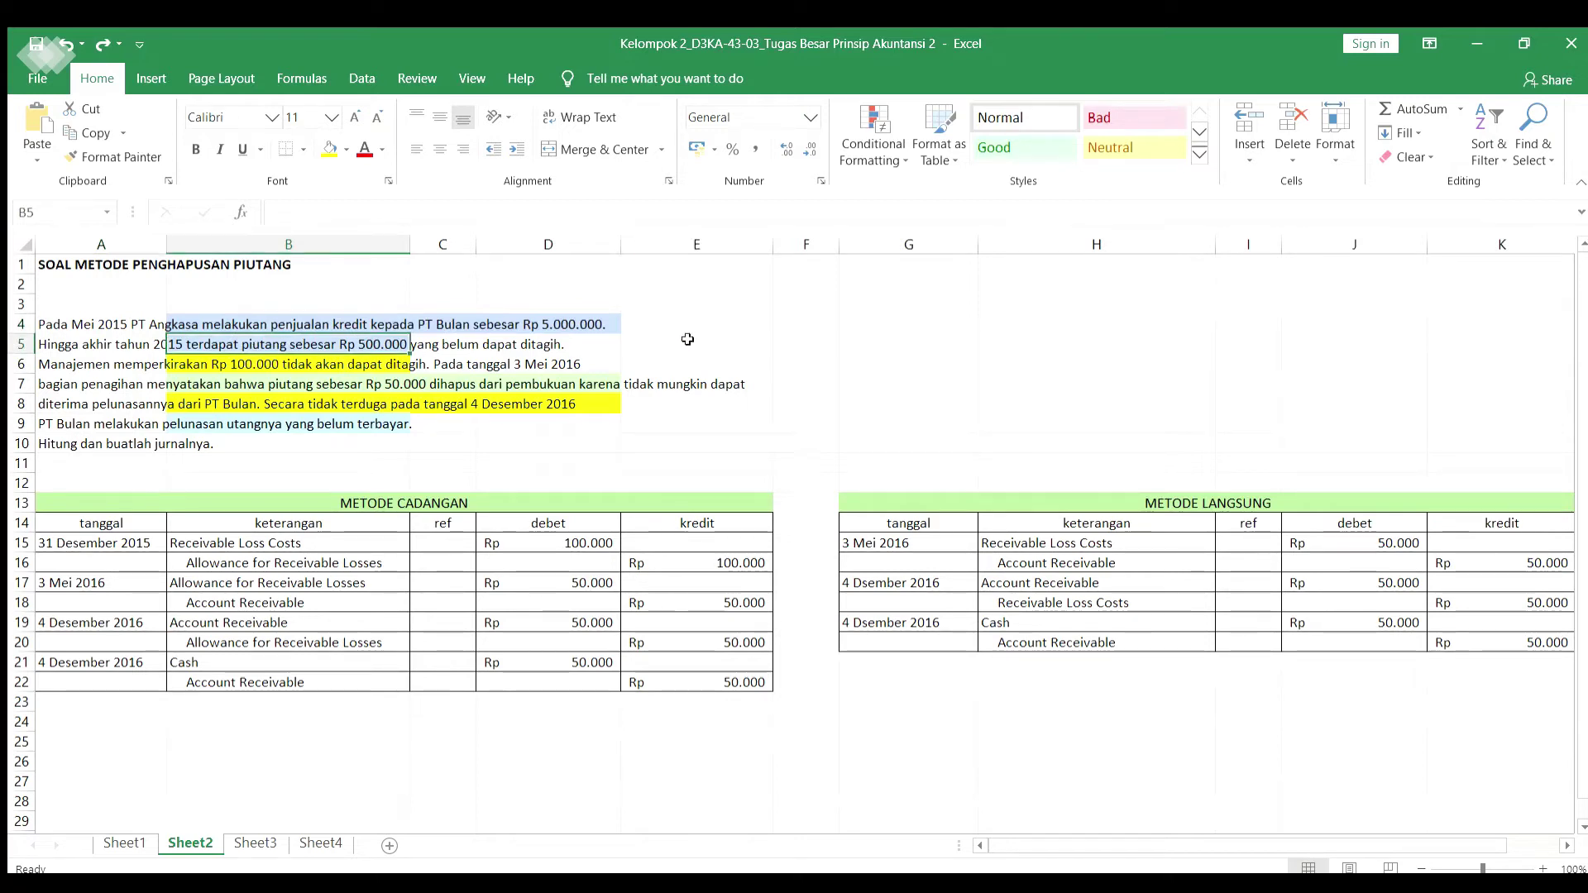
left_click(188, 364)
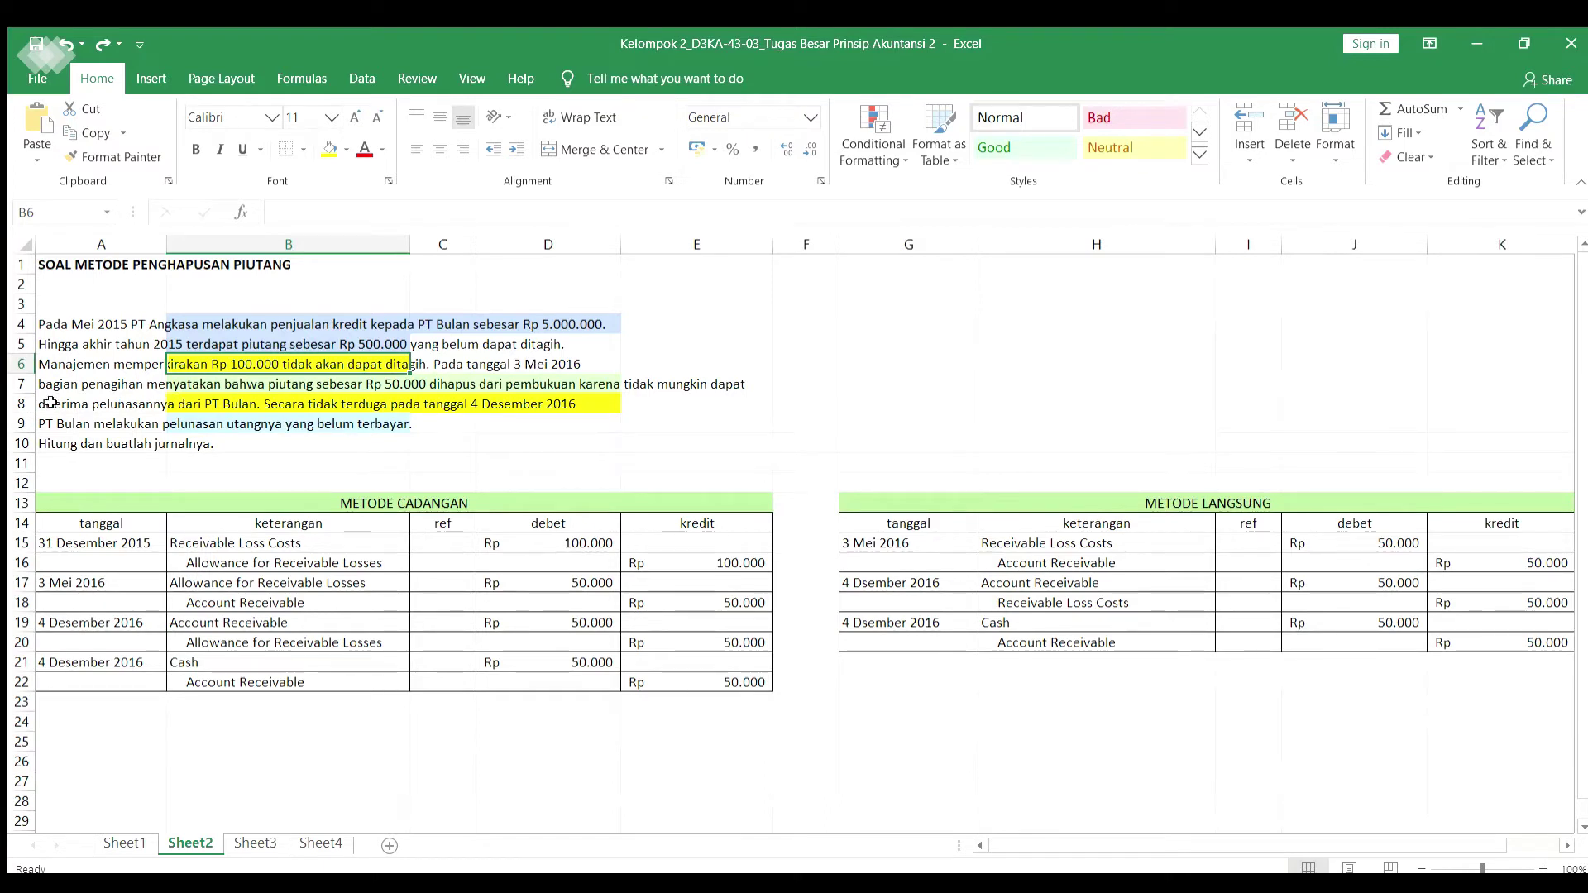
left_click(383, 381)
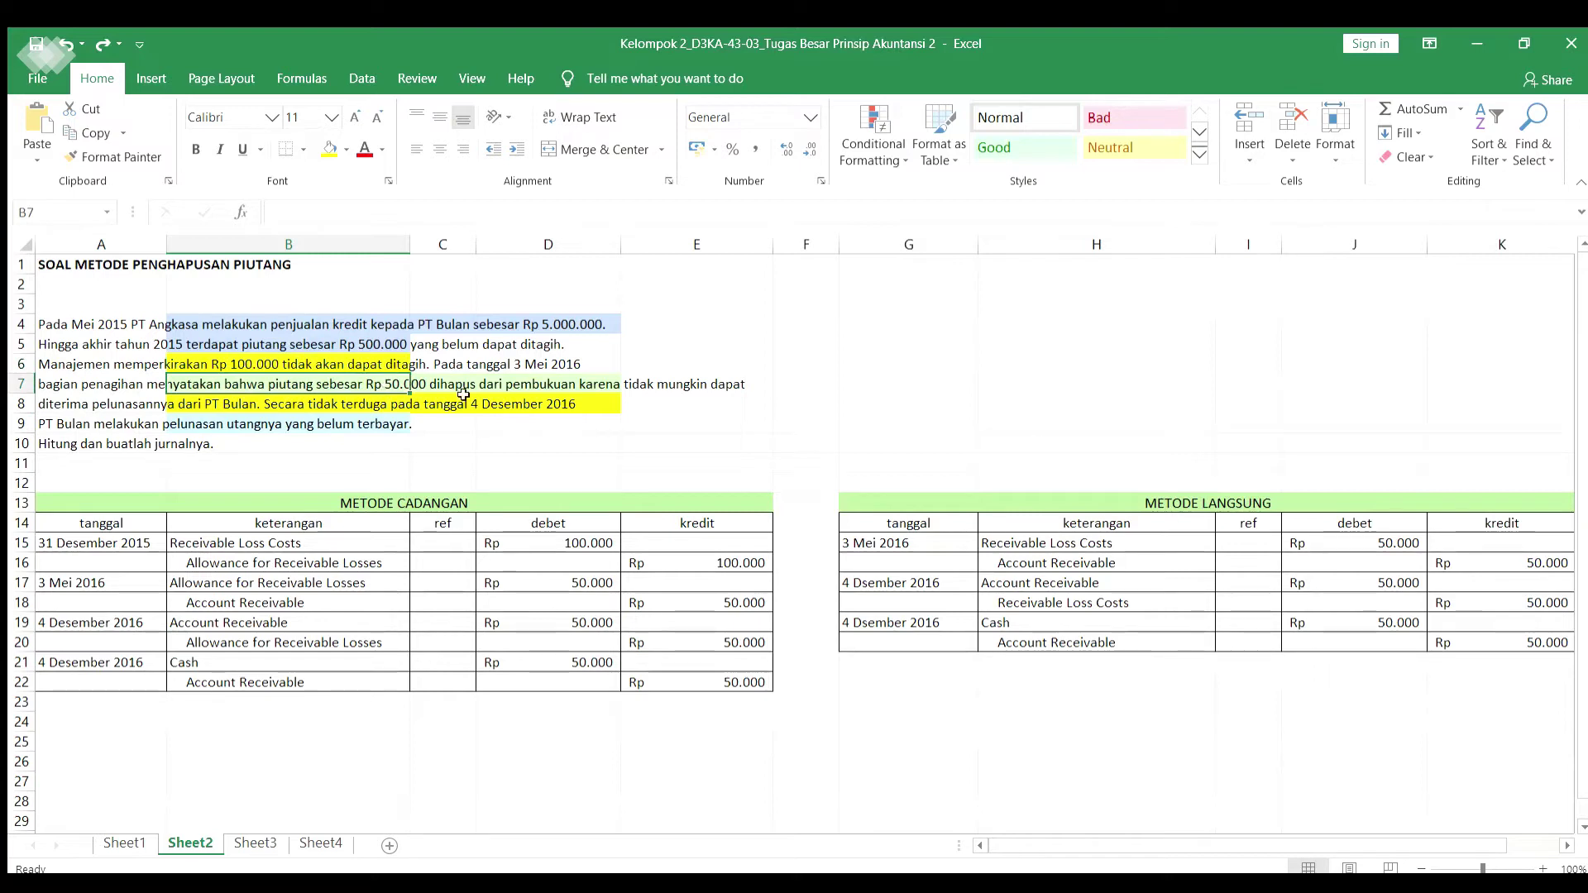
left_click_drag(463, 394, 651, 397)
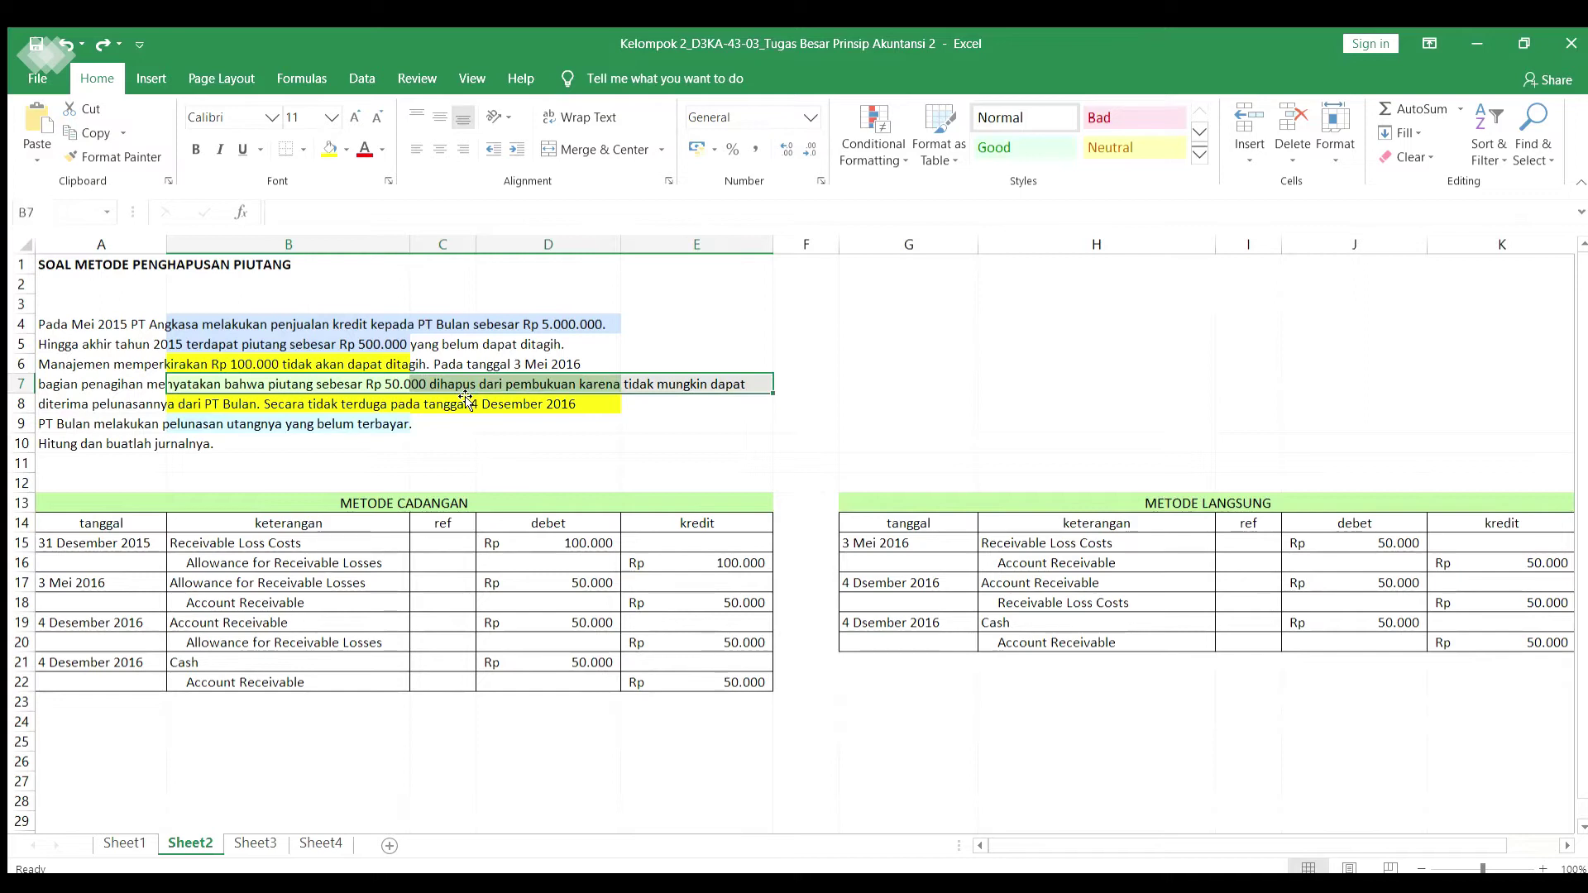
left_click(656, 402)
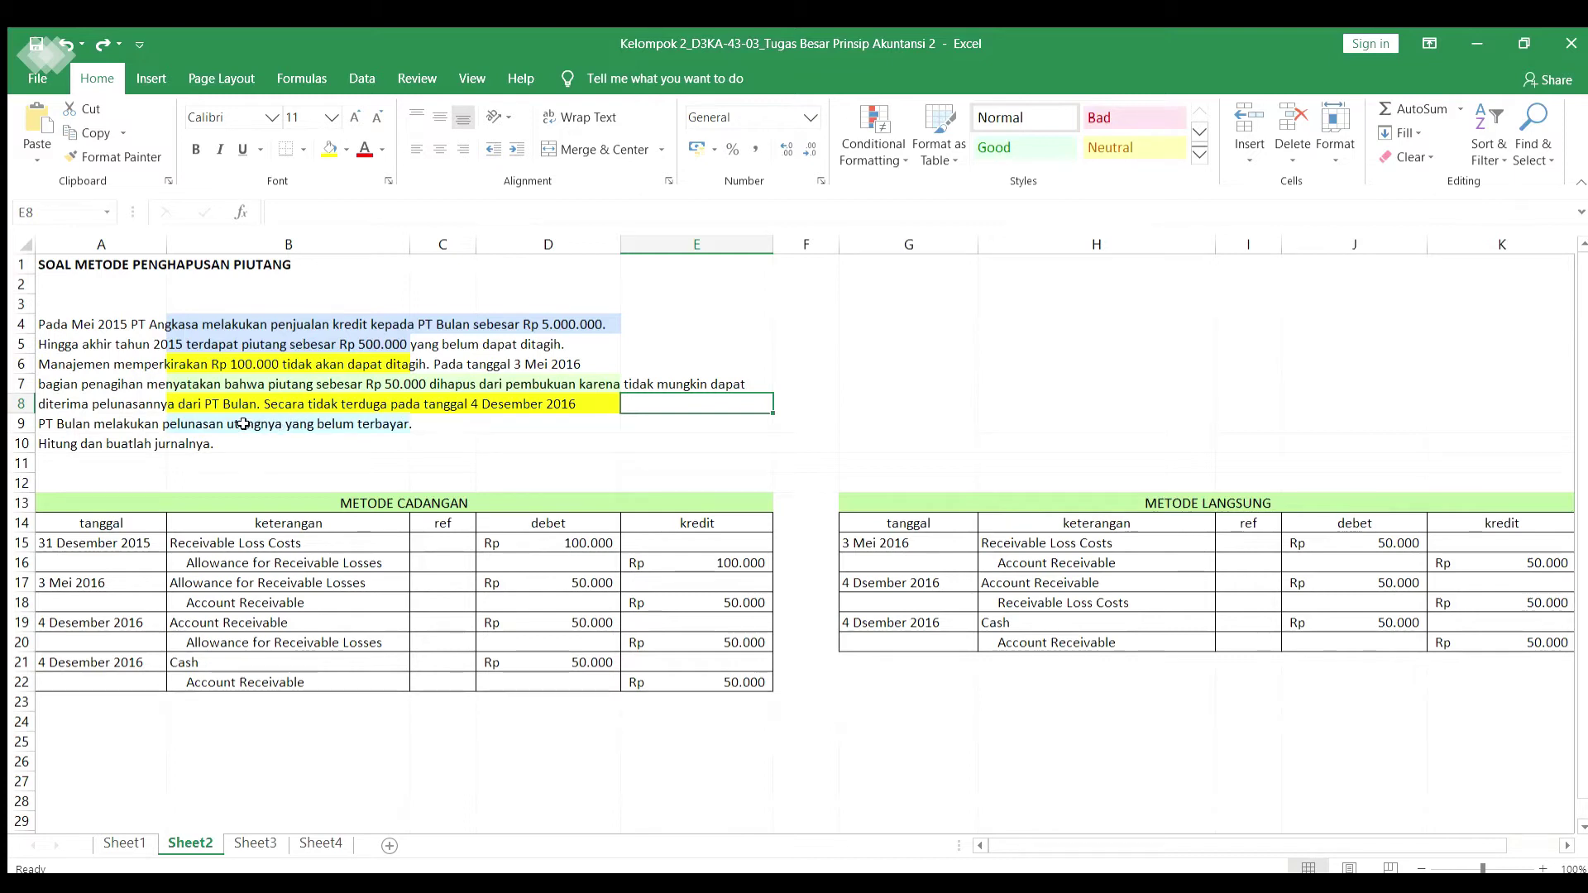
left_click(414, 407)
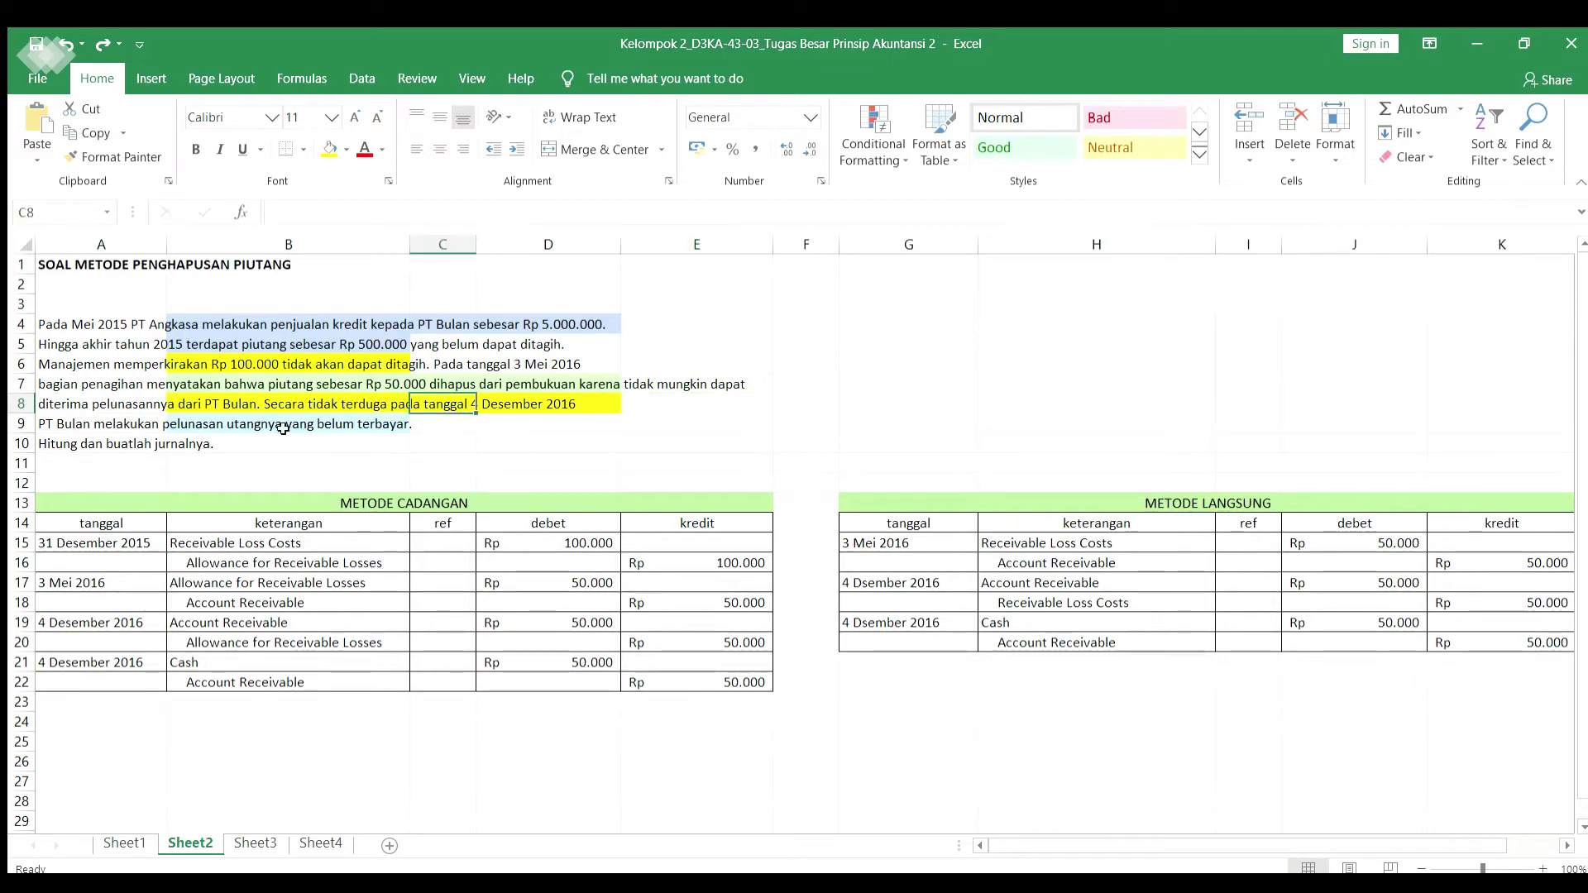
left_click(205, 430)
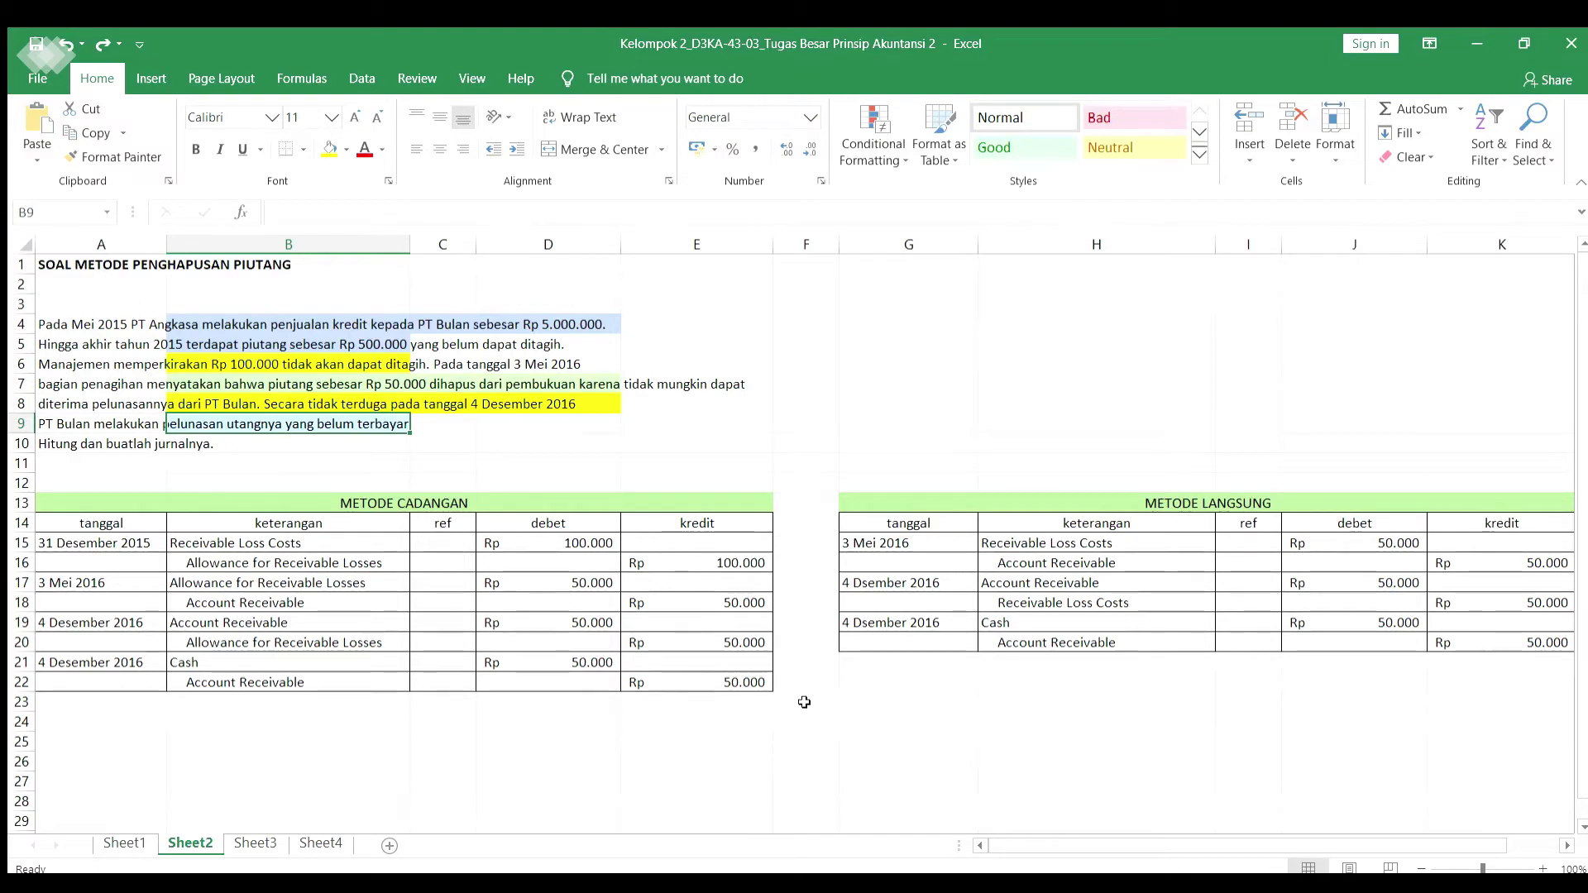
Locate the METODE LANGSUNG and METODE CADANGAN journals and review the credit sale and estimated uncollectible amount in the problem
left_click(859, 499)
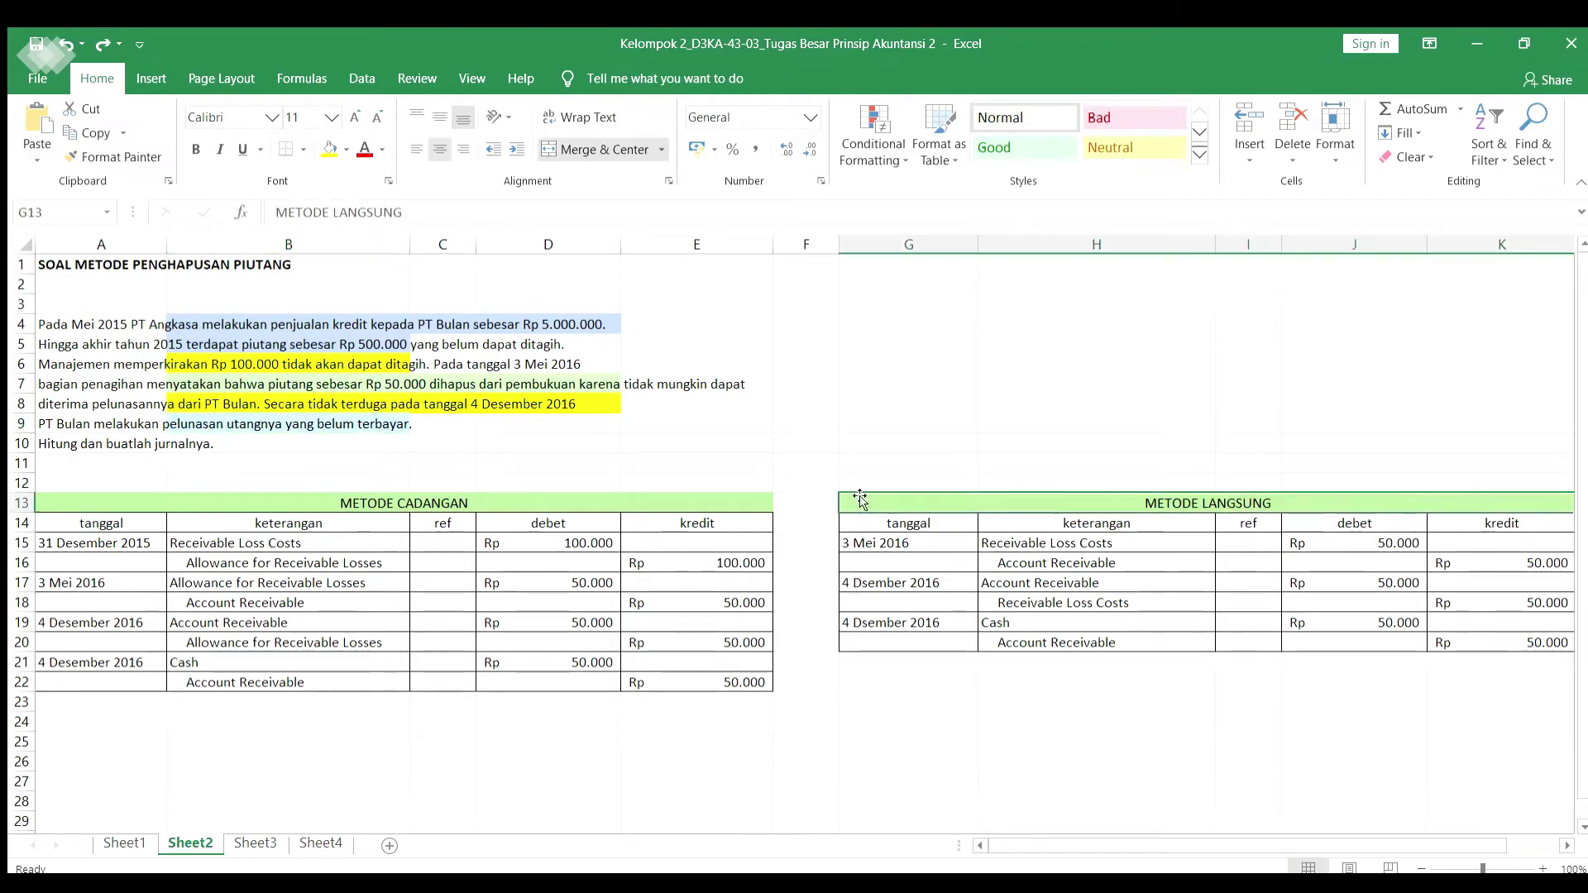
left_click(647, 501)
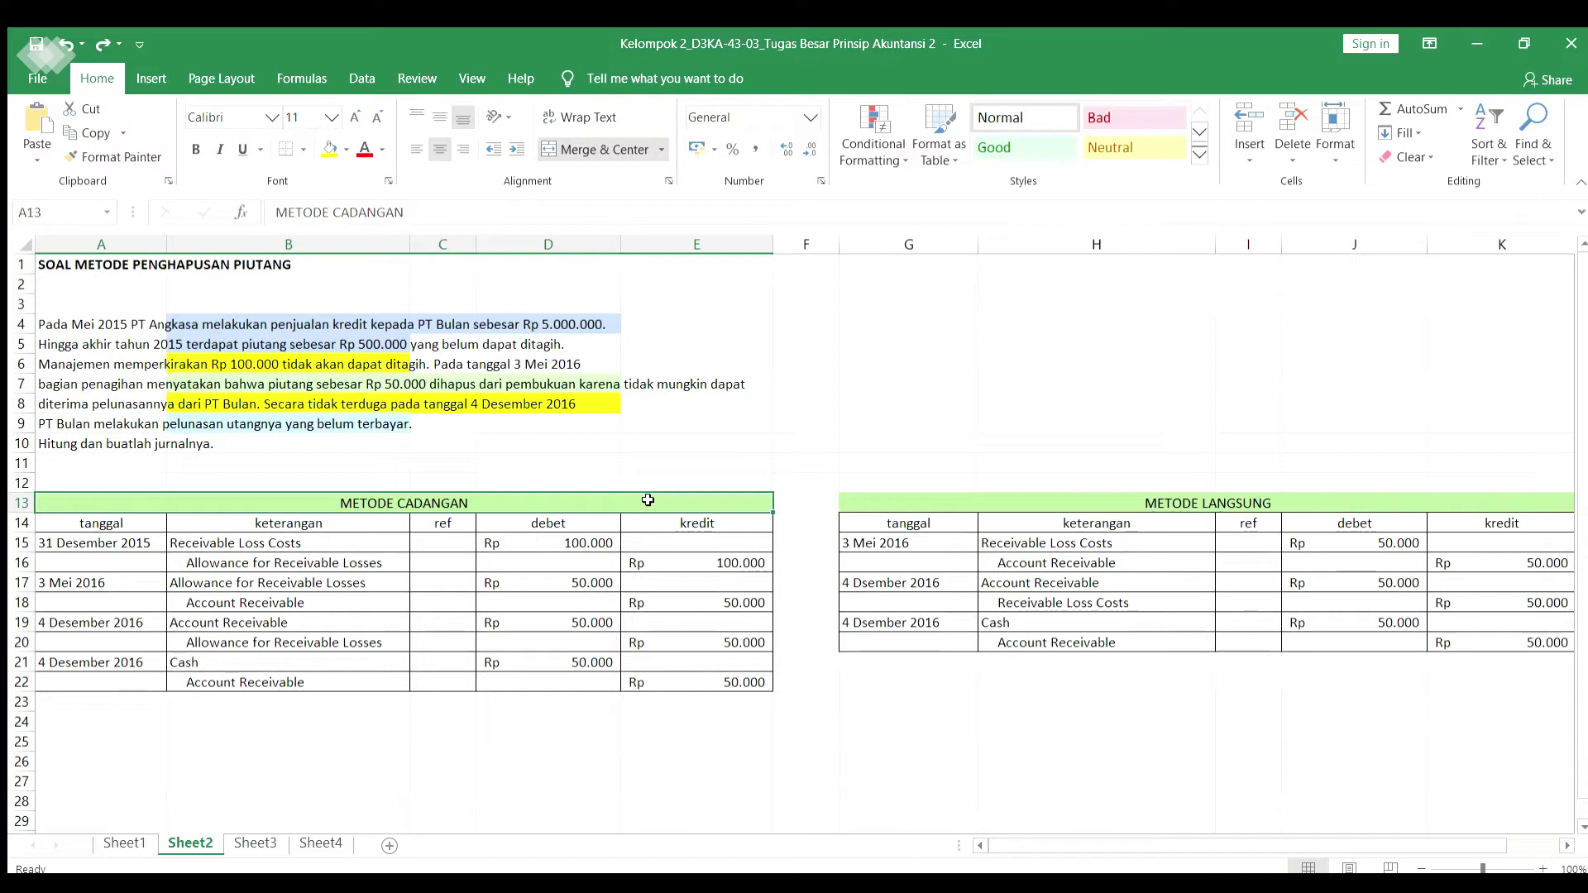
left_click(513, 320)
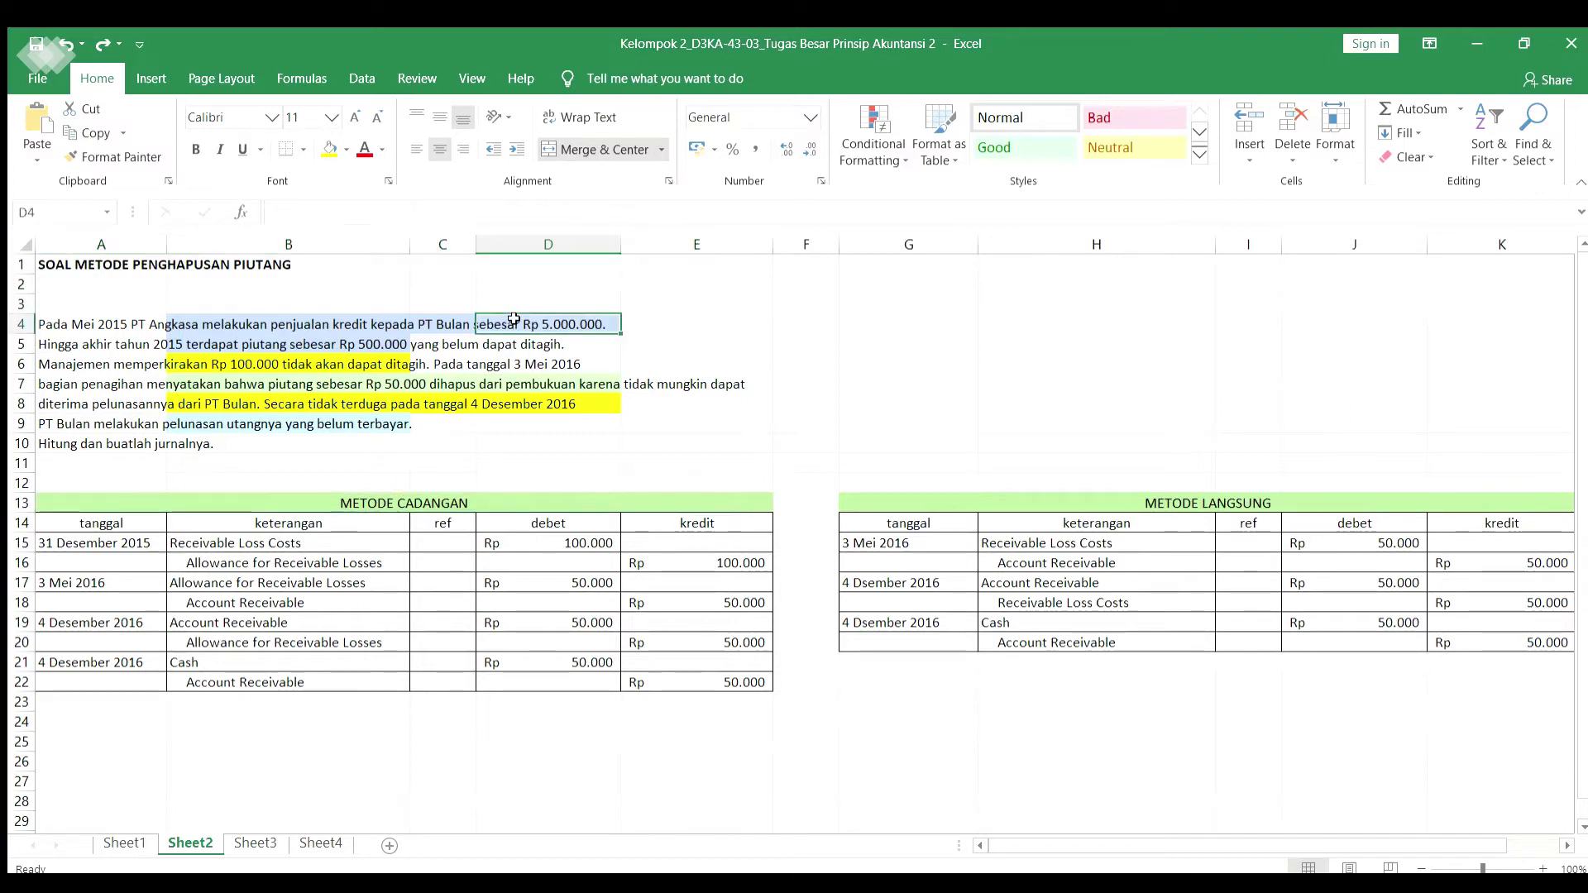
left_click(278, 359)
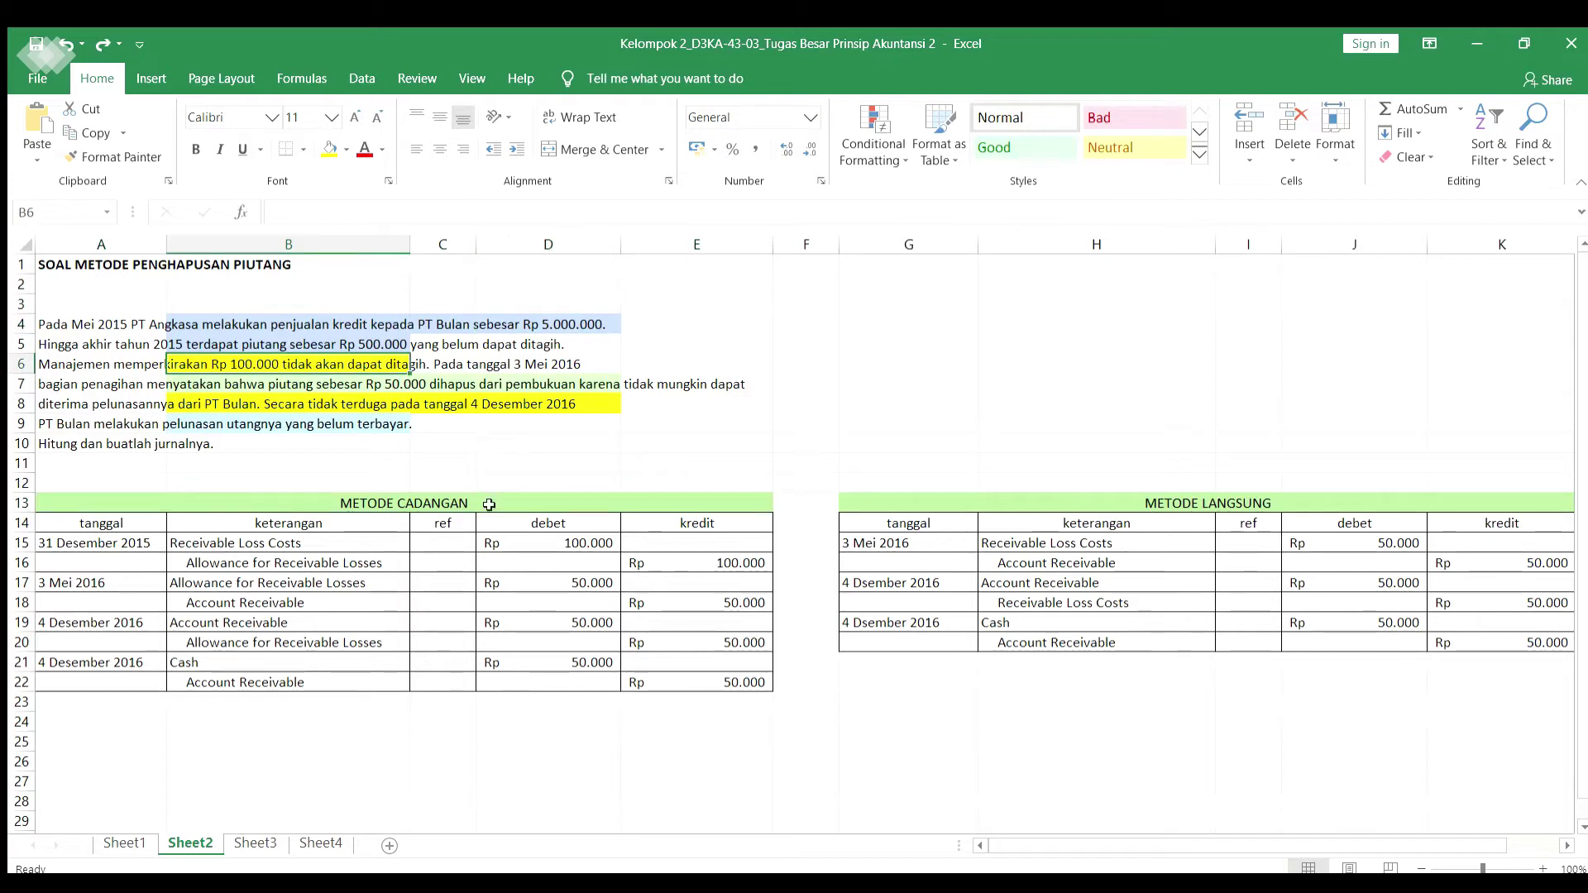
Examine the 31 December 2015 Receivable Loss Costs debit and Allowance for Receivable Losses credit in METODE CADANGAN
left_click(341, 548)
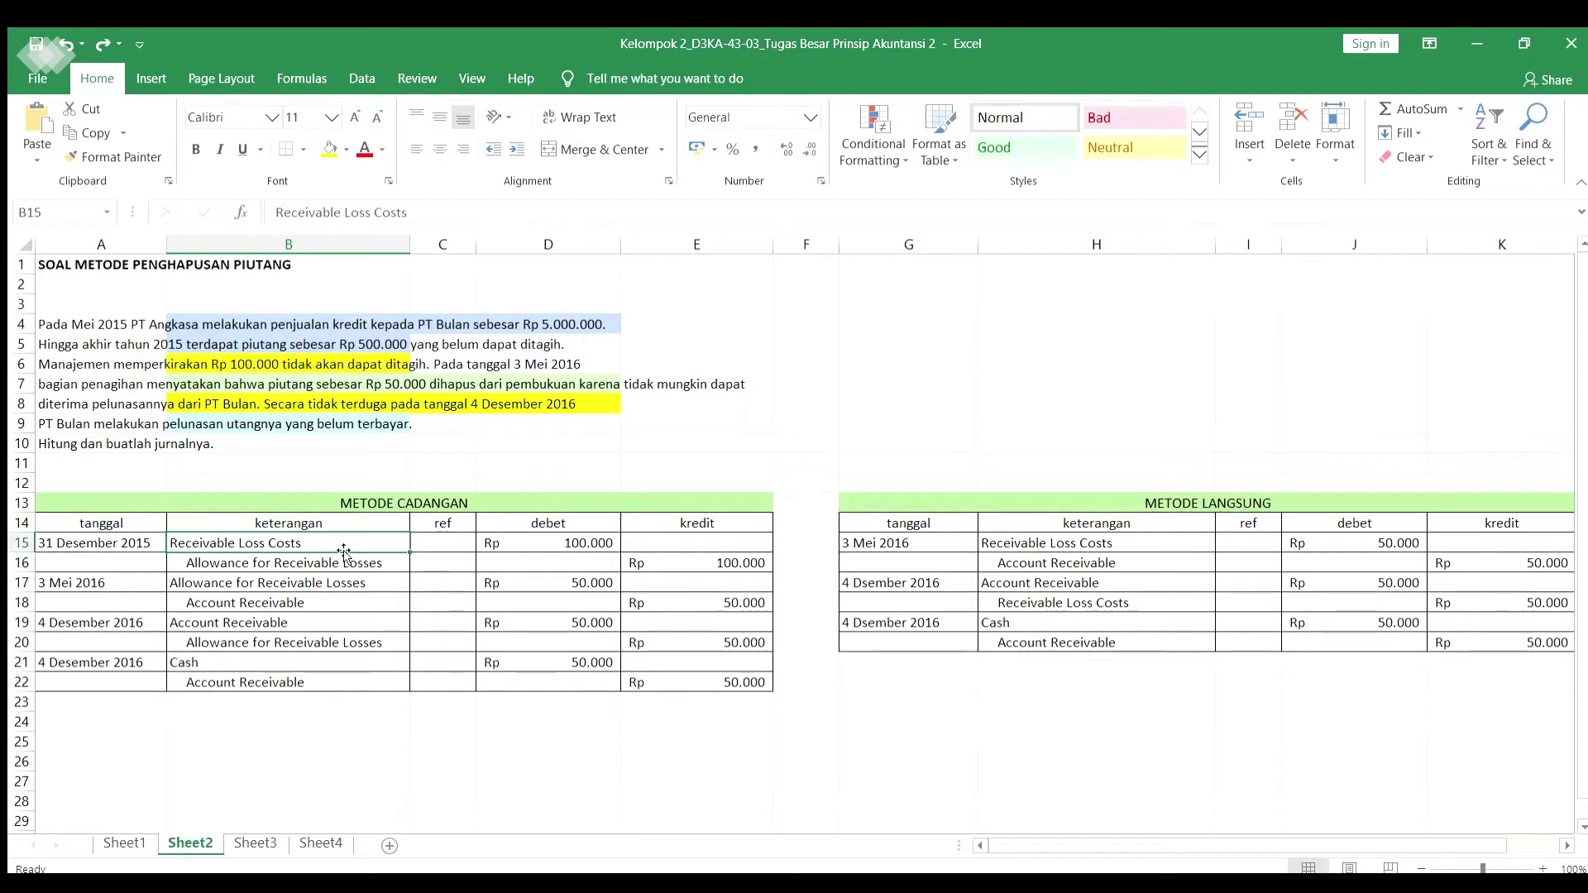
left_click(521, 540)
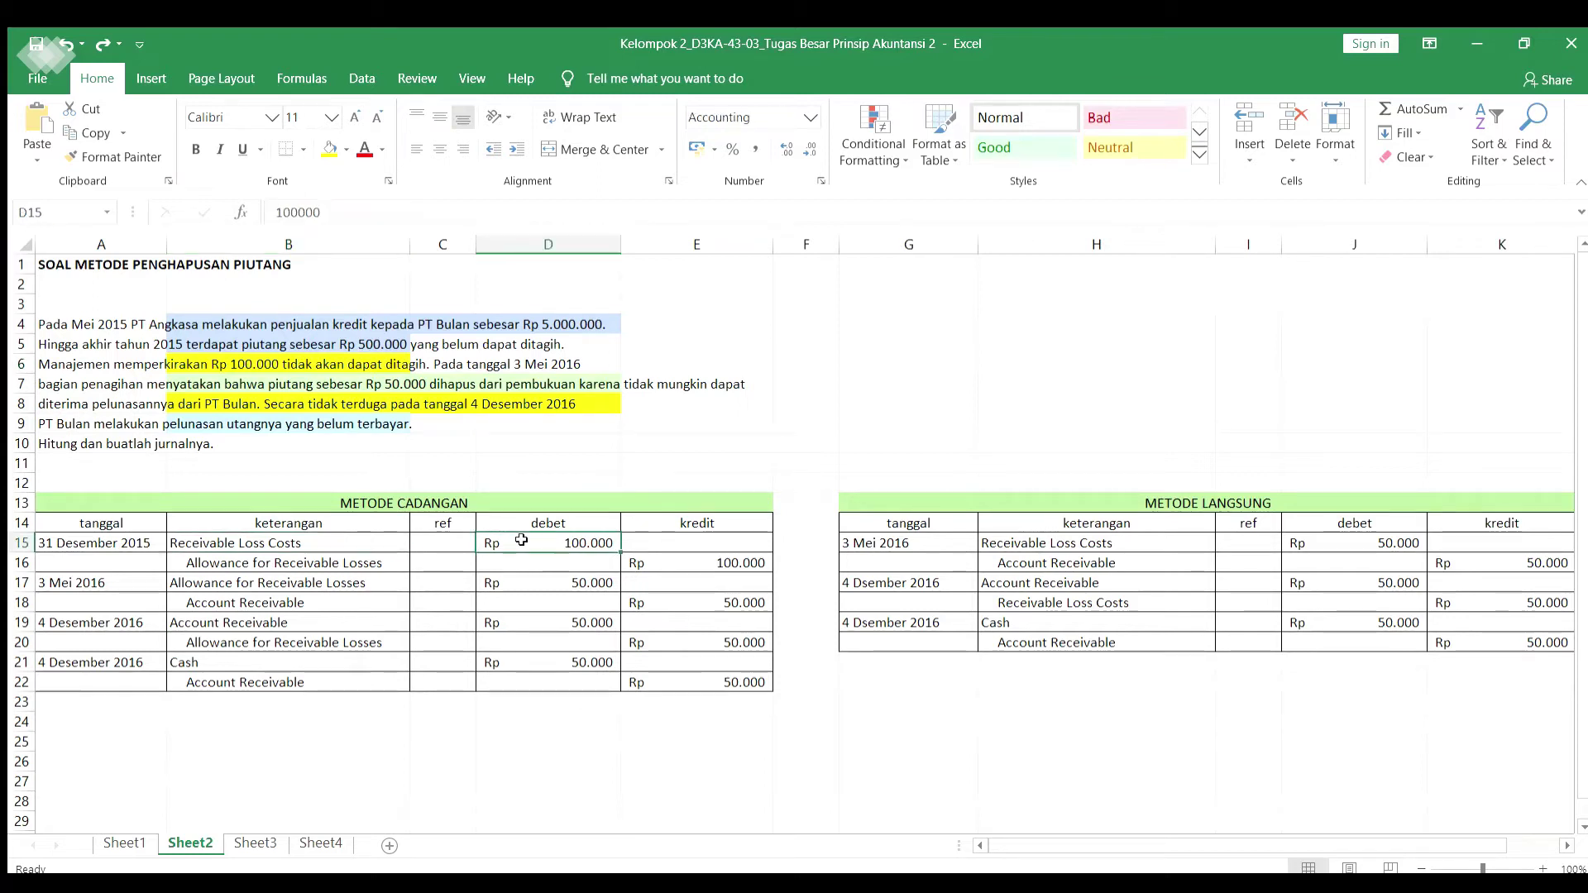
left_click(284, 560)
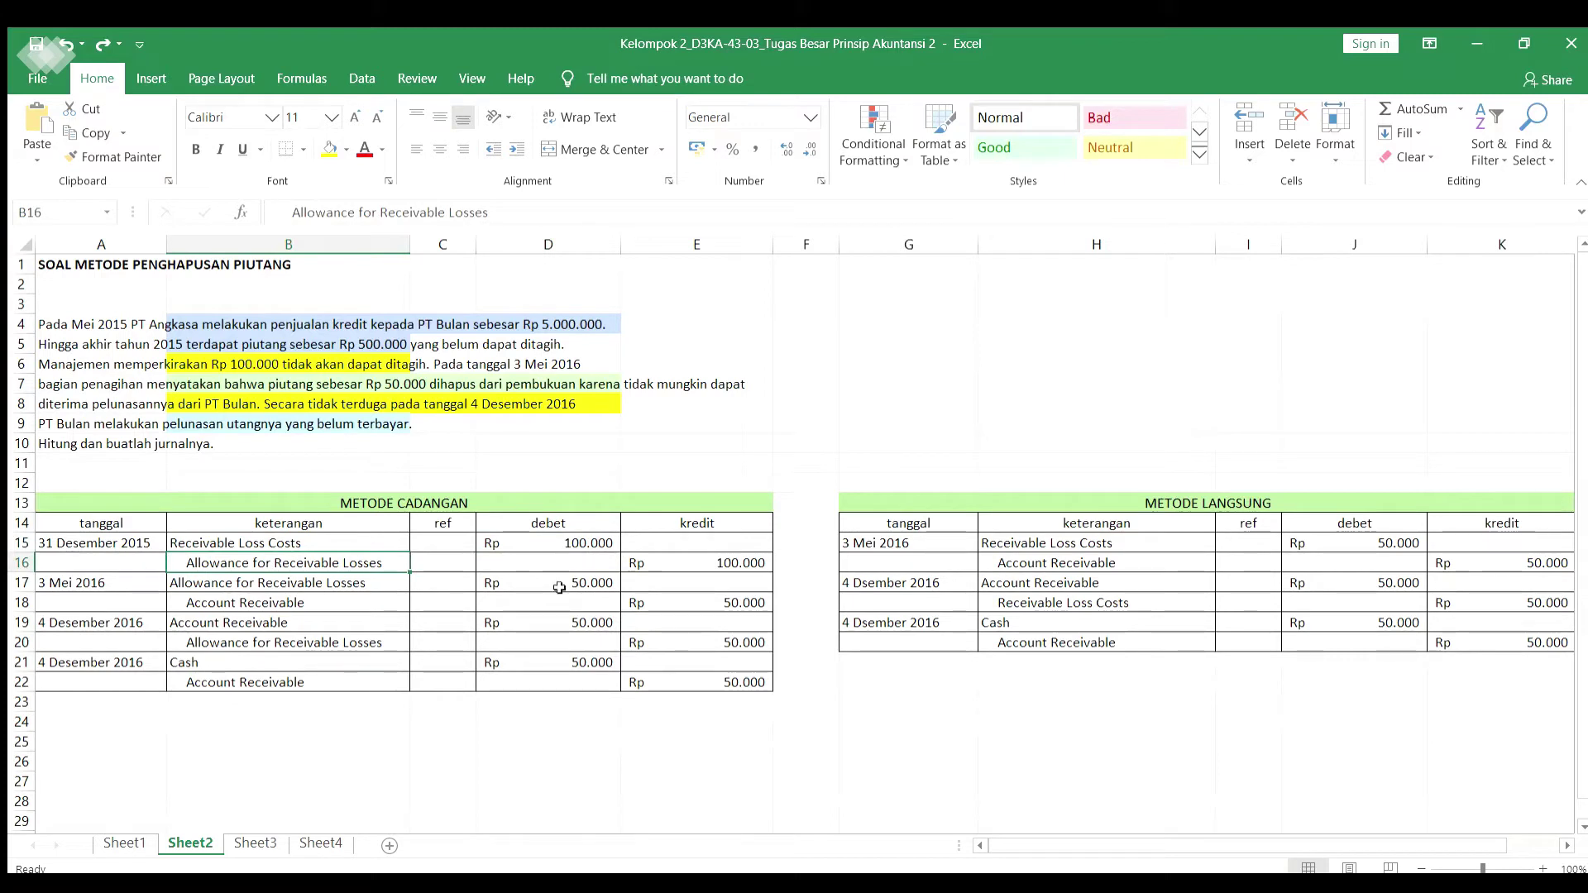
left_click(668, 567)
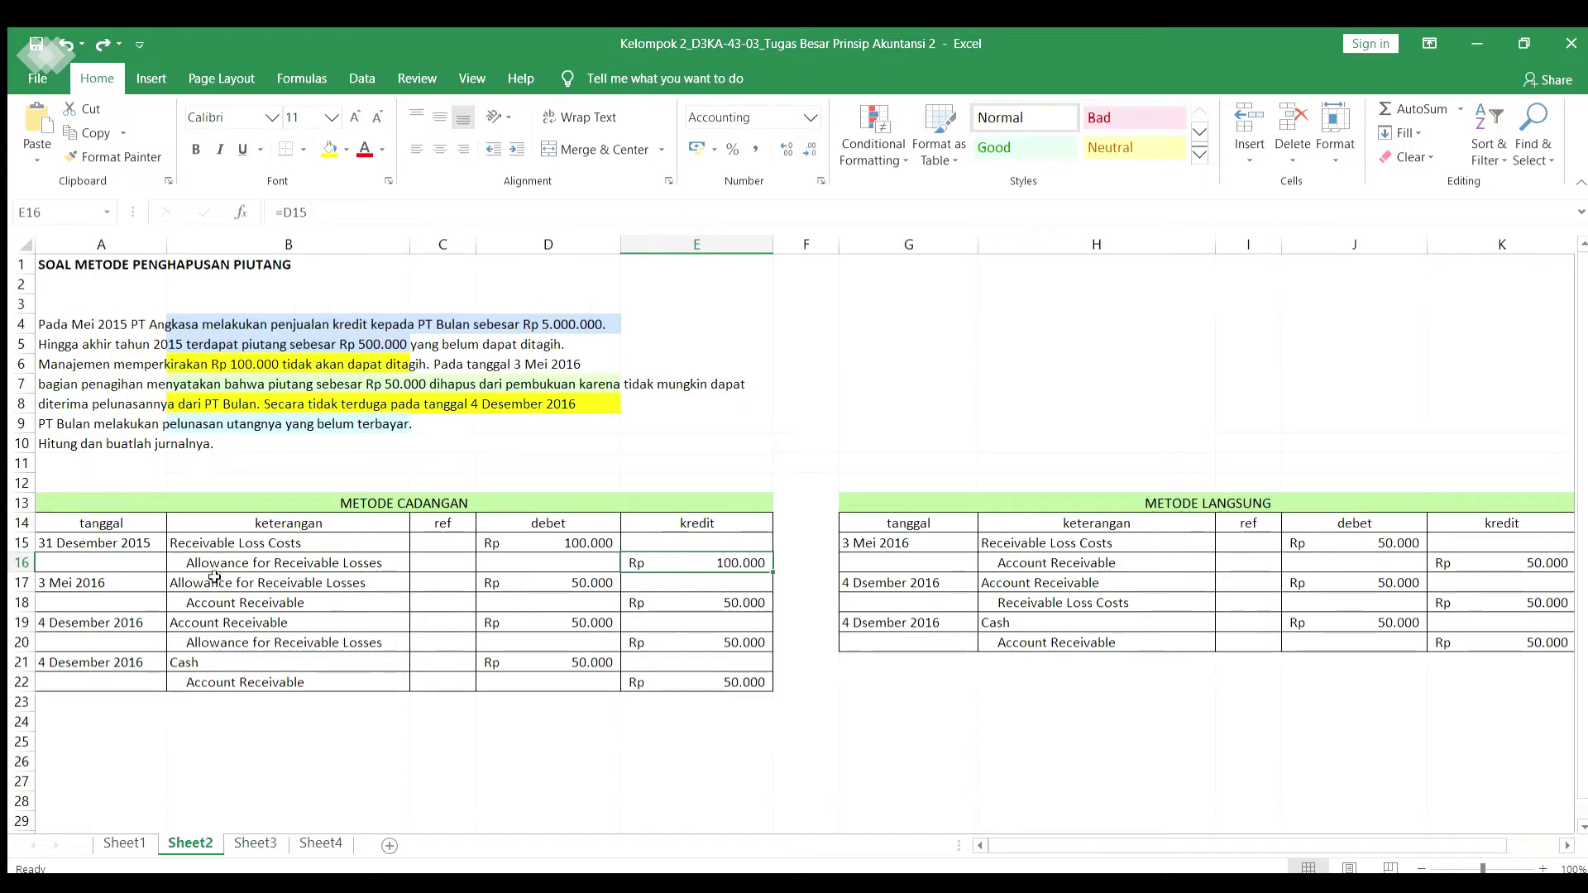
Examine the 3 May 2016 Allowance for Receivable Losses debit and Account Receivable credit in METODE CADANGAN
left_click(378, 581)
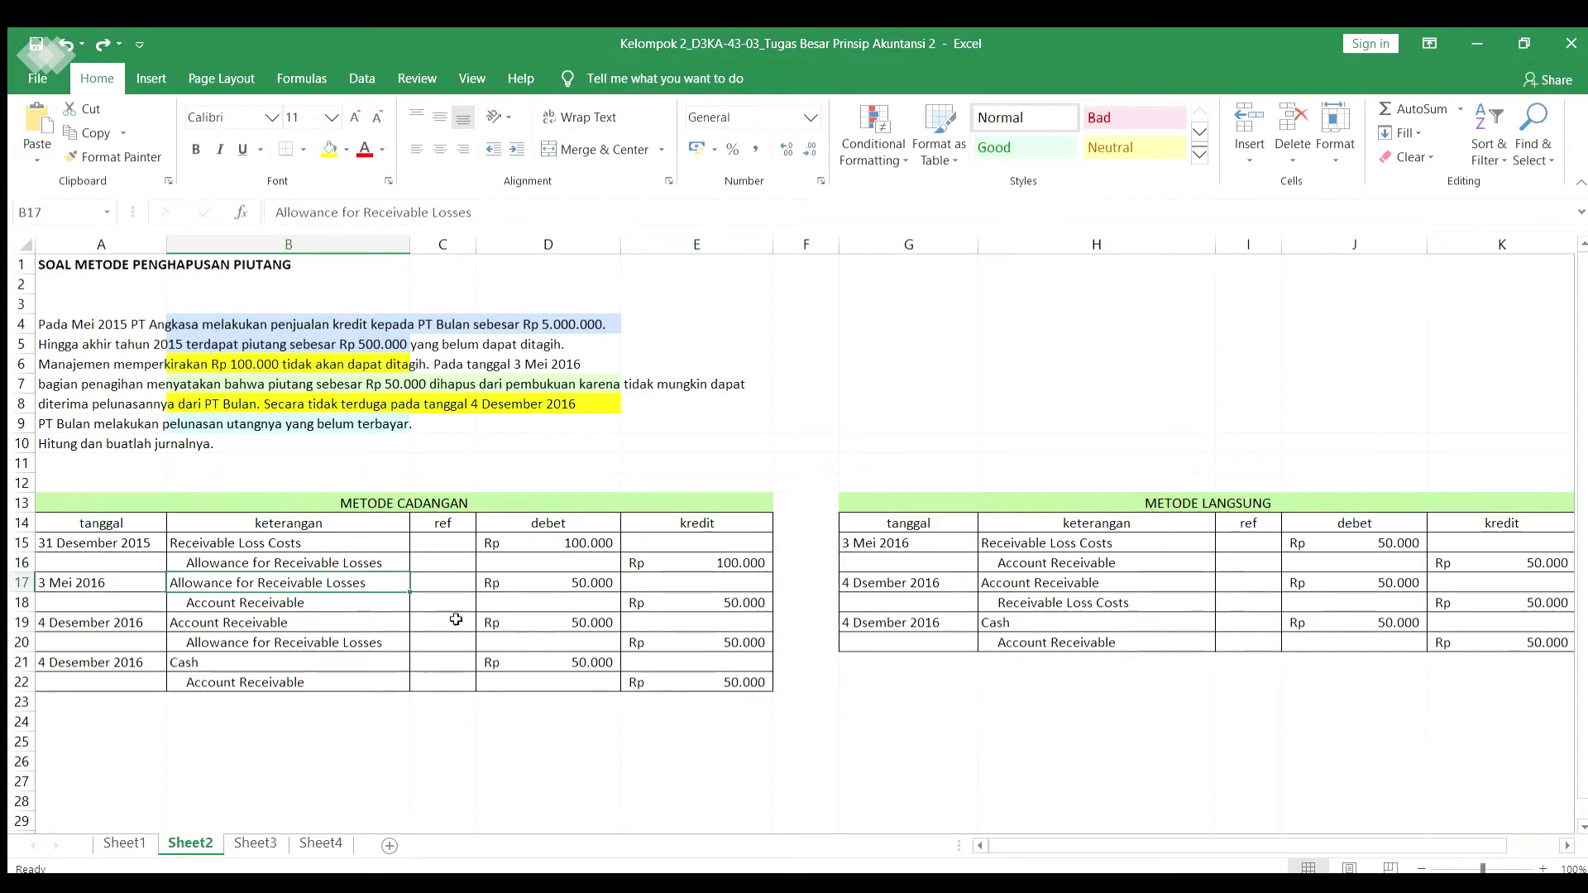
left_click(545, 585)
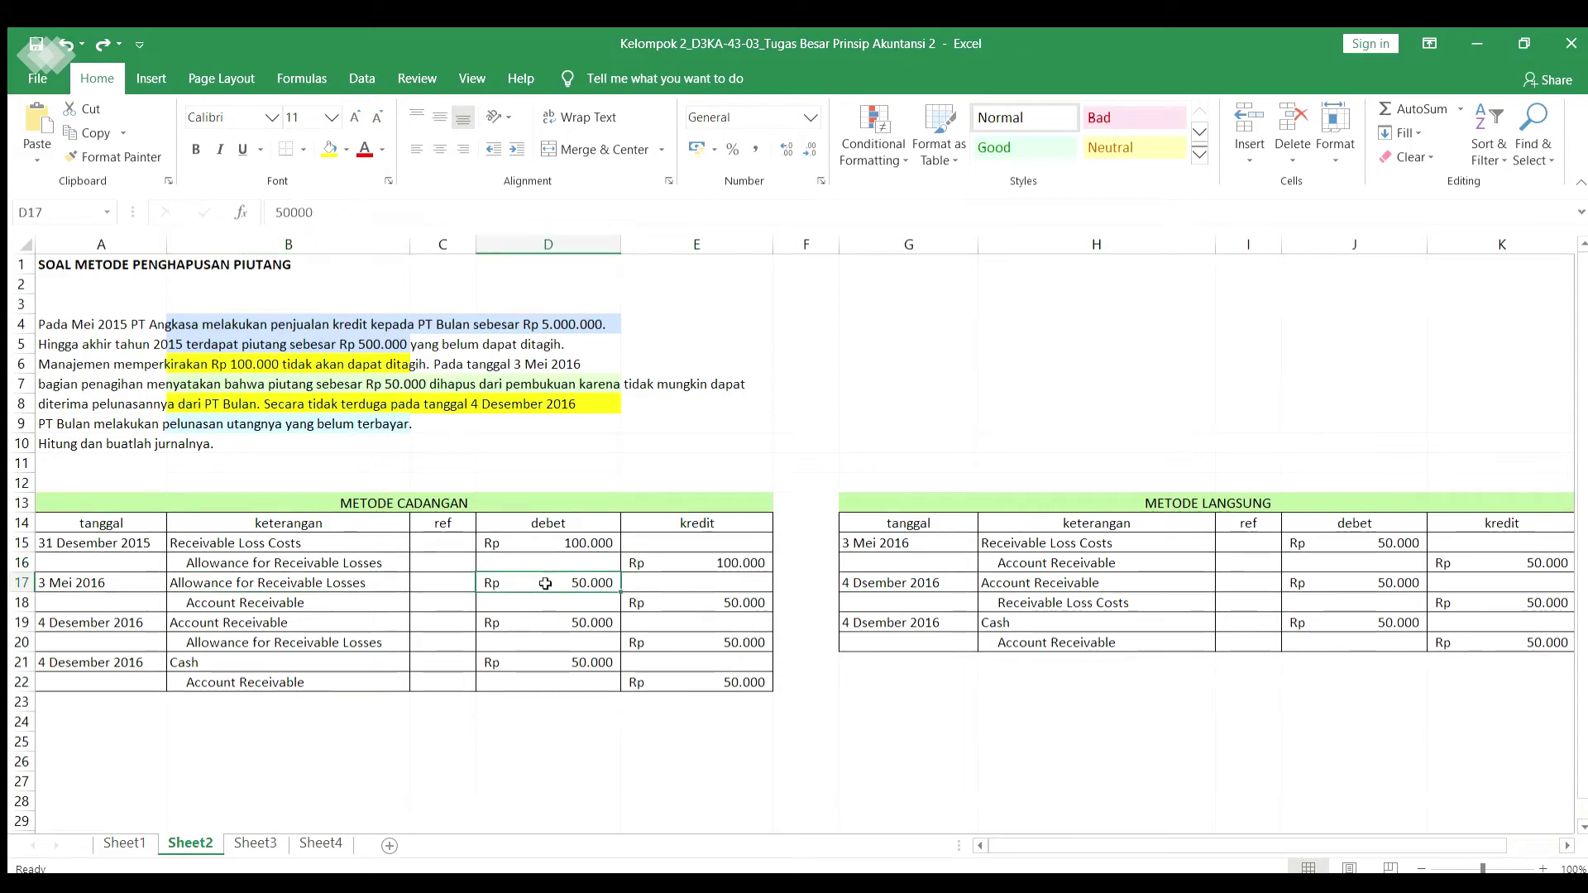
left_click(333, 606)
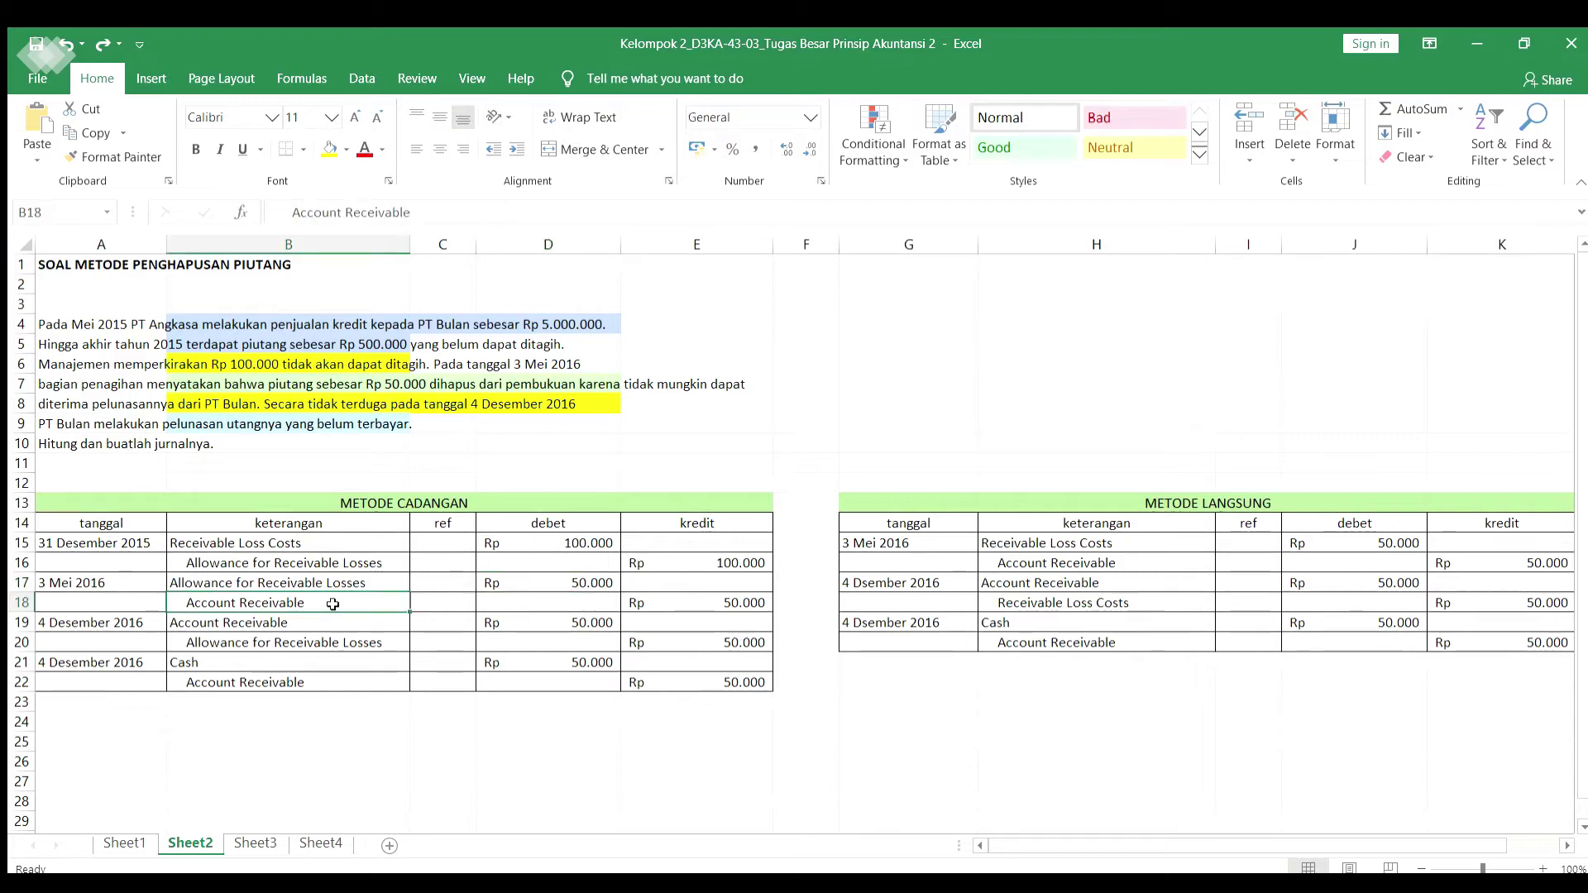
left_click(685, 598)
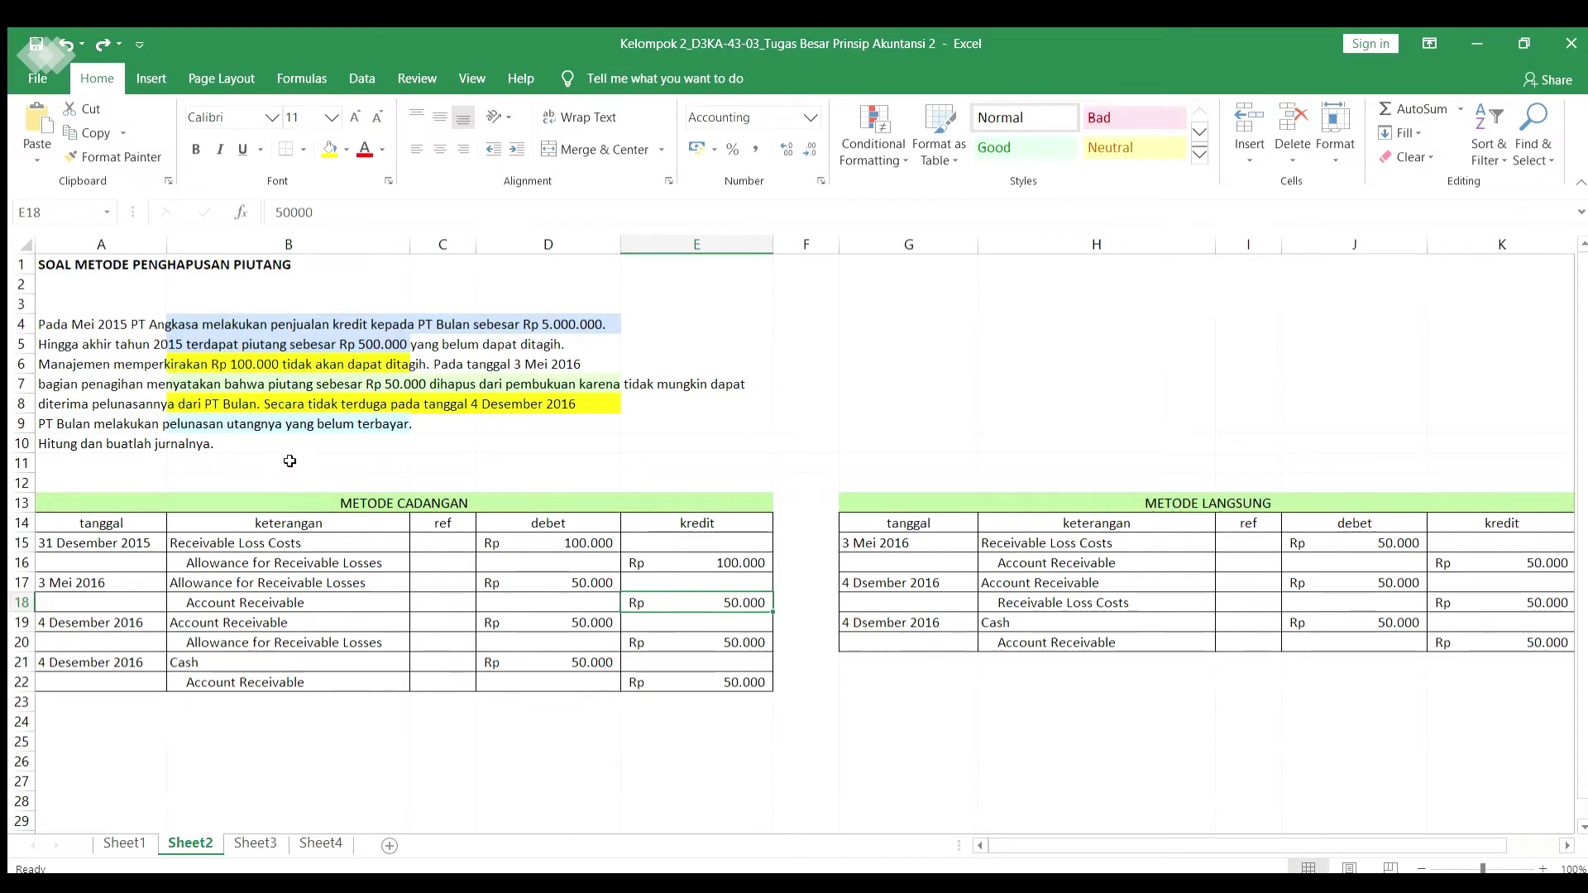
Read the unexpected settlement in rows 8 and 9 and examine the 4 December 2016 Account Receivable and Allowance for Receivable Losses entry in METODE CADANGAN
left_click(450, 402)
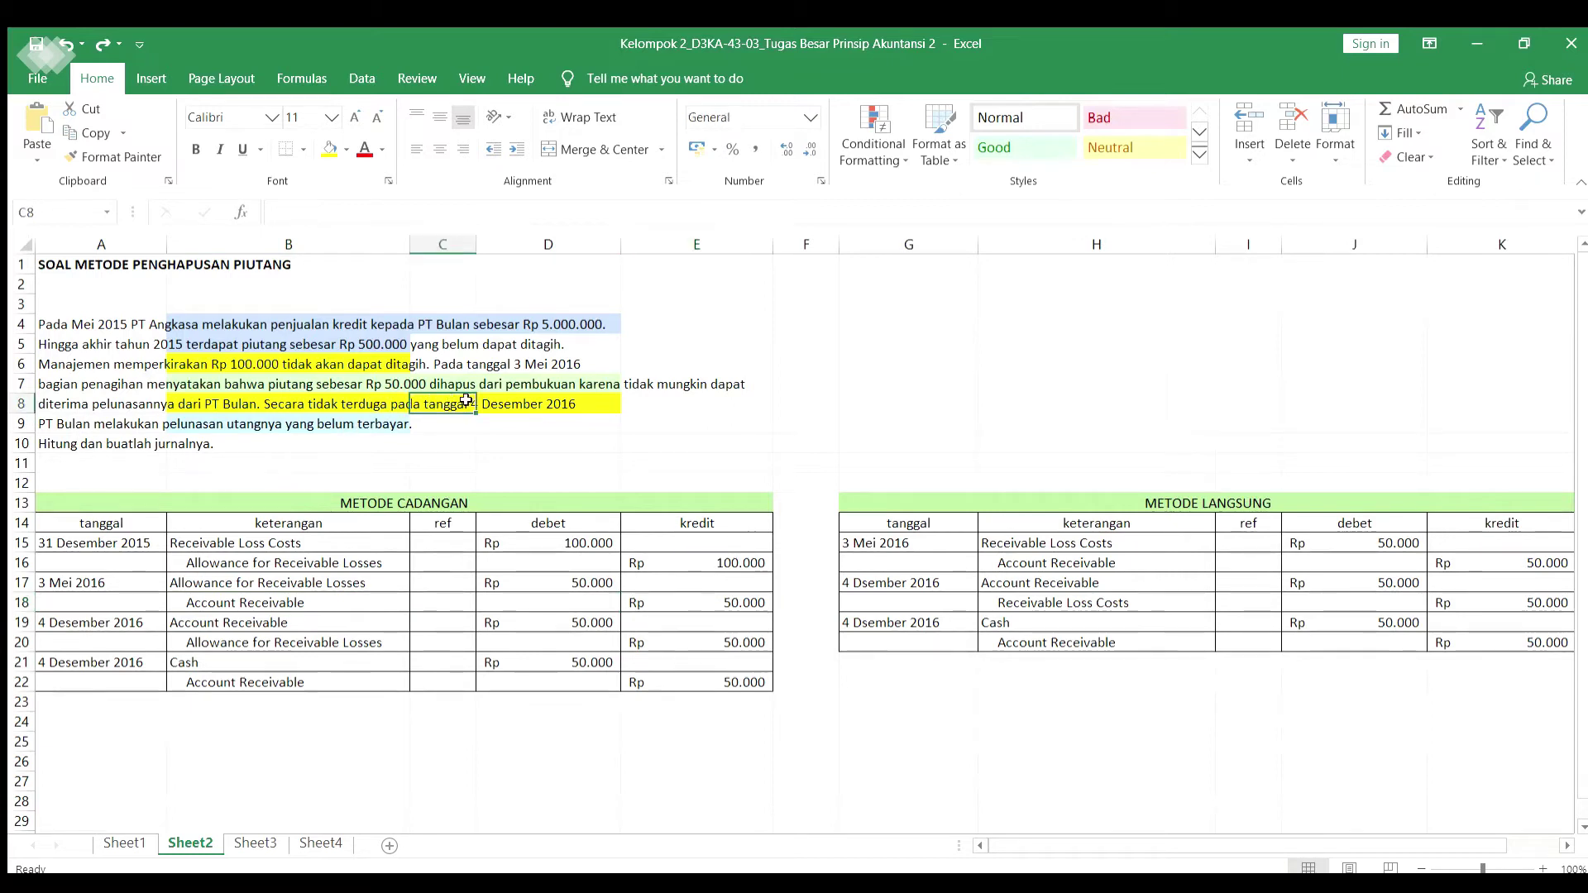
left_click(198, 425)
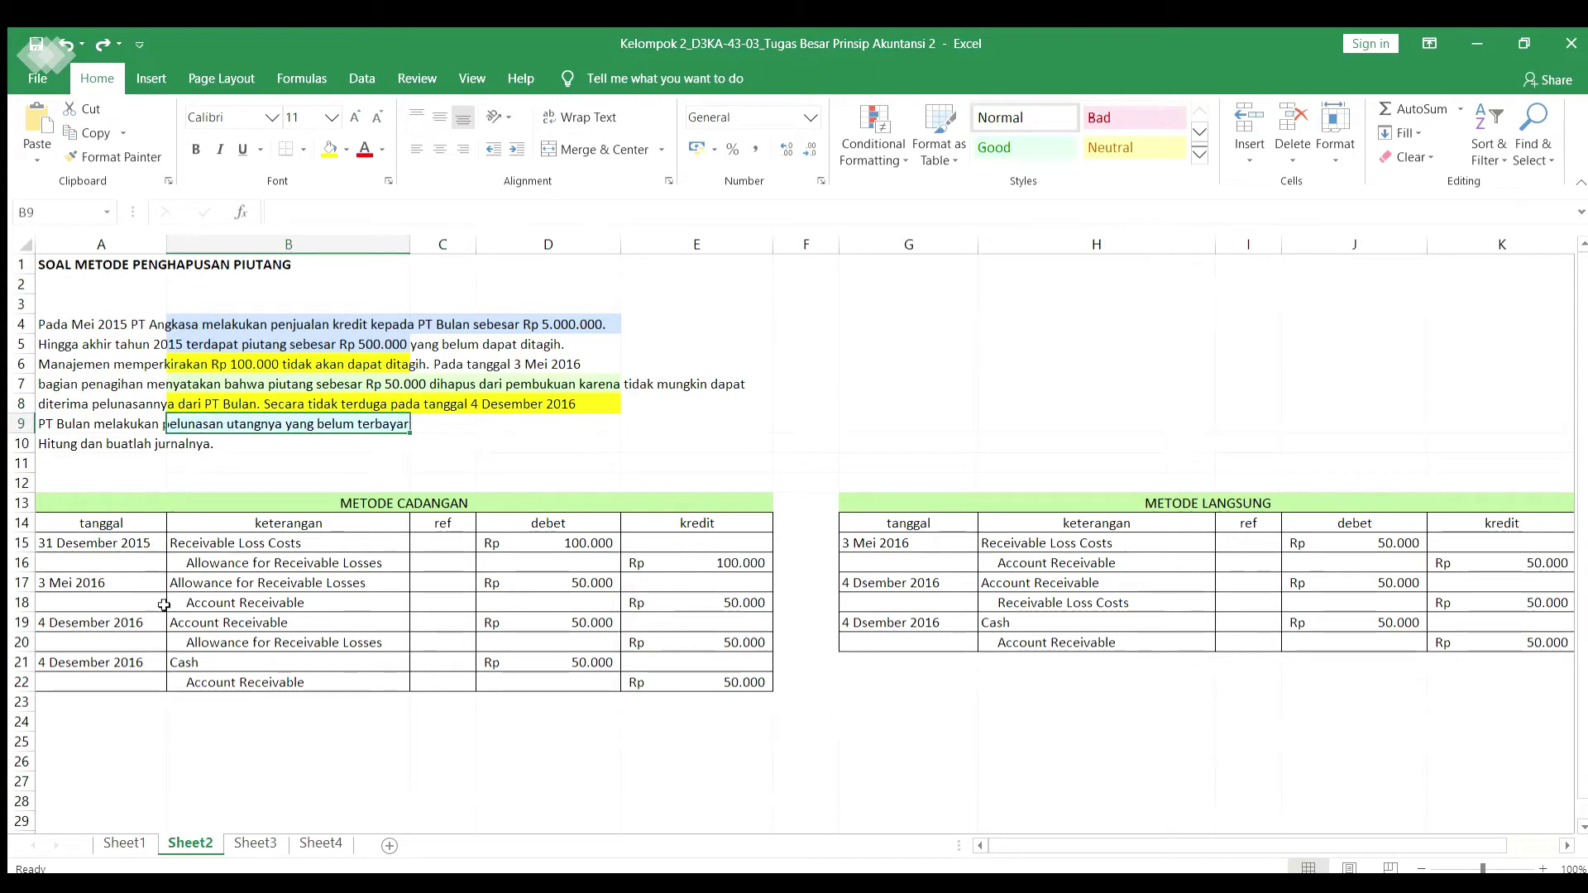
left_click(208, 624)
left_click(517, 628)
left_click(395, 642)
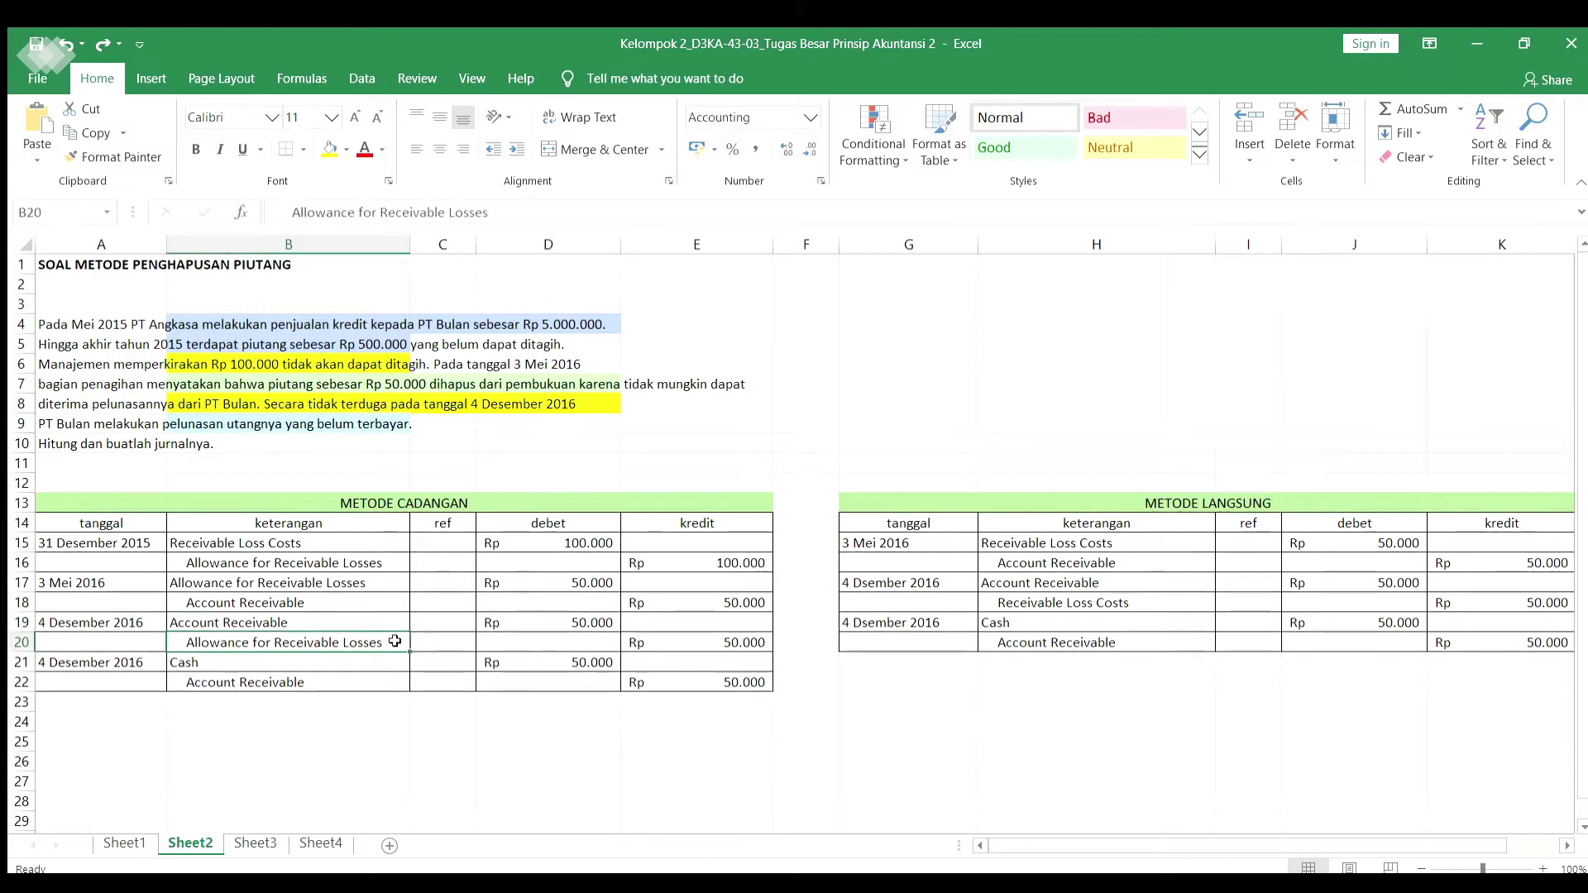
left_click(706, 643)
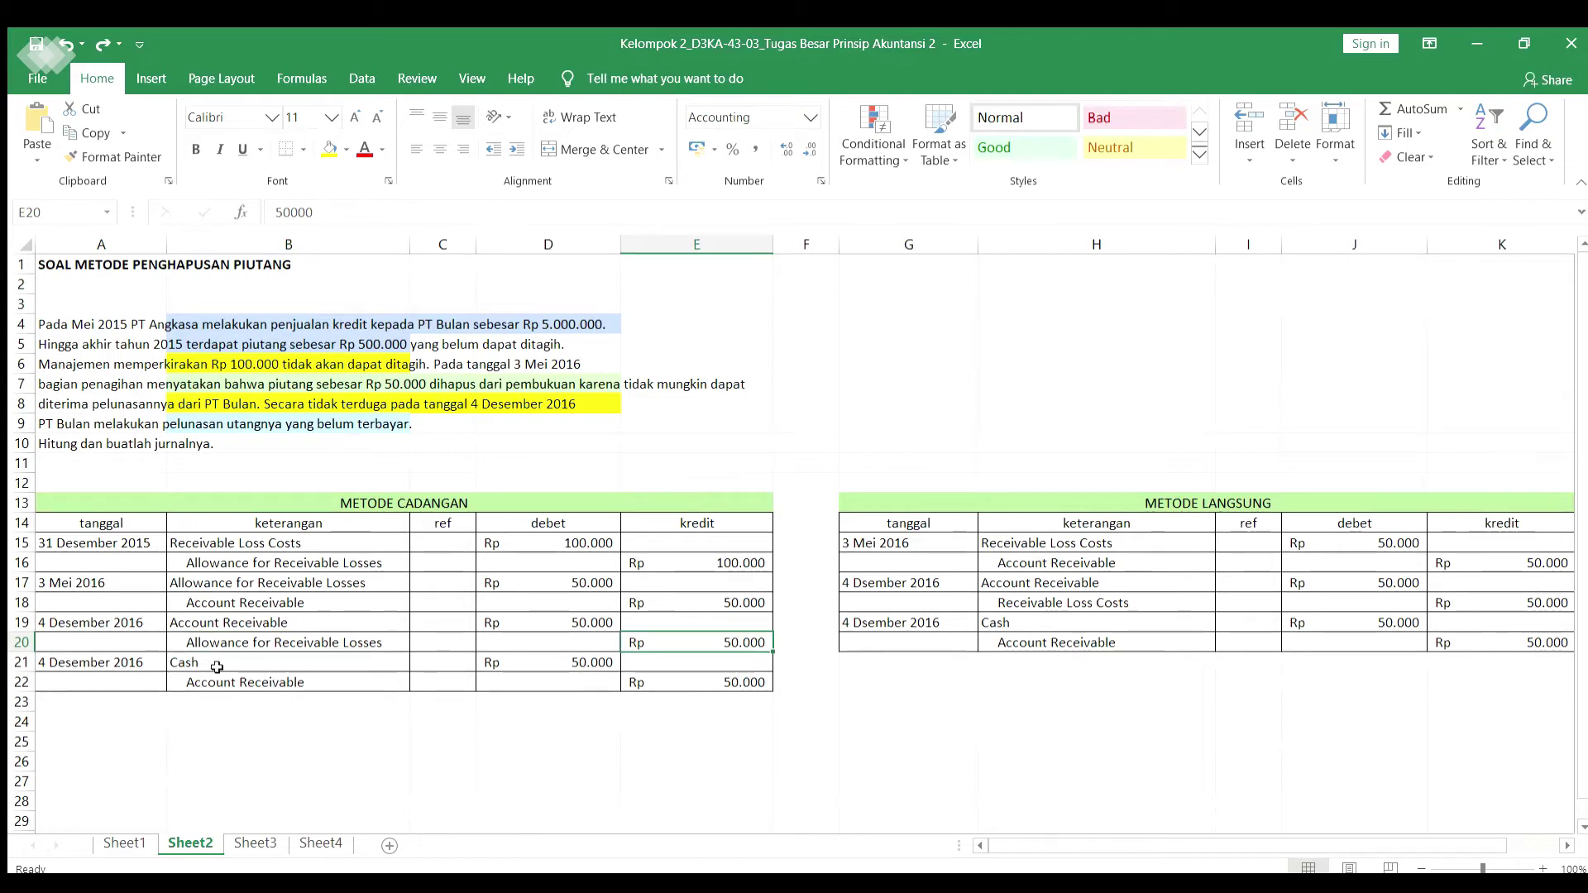
Examine the 4 December 2016 Cash debit and Account Receivable credit in METODE CADANGAN
left_click(205, 662)
left_click(505, 667)
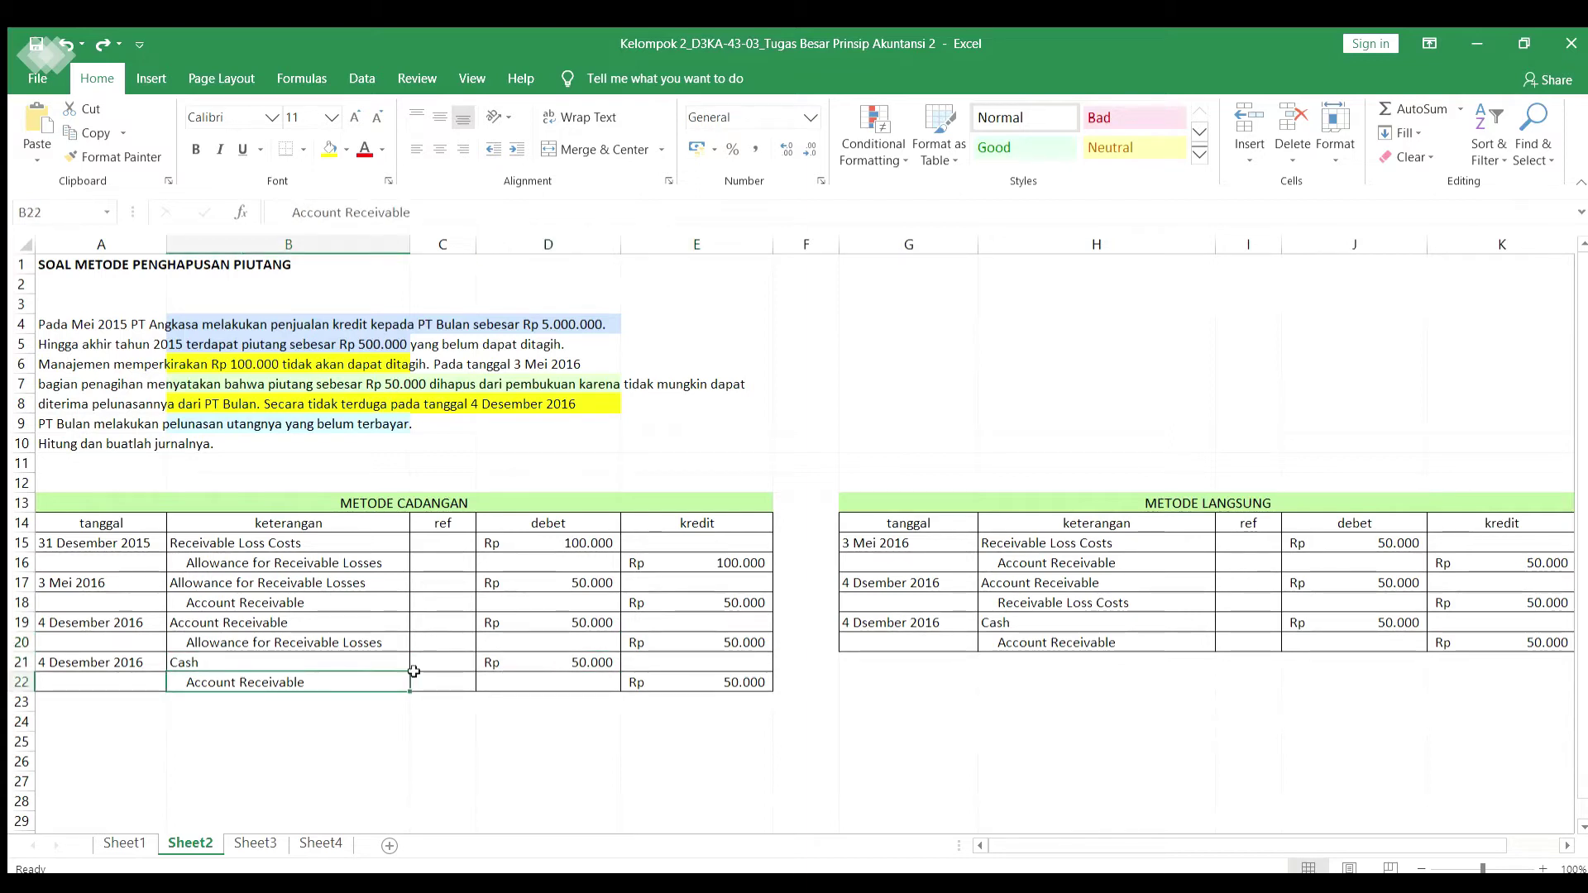
left_click(695, 685)
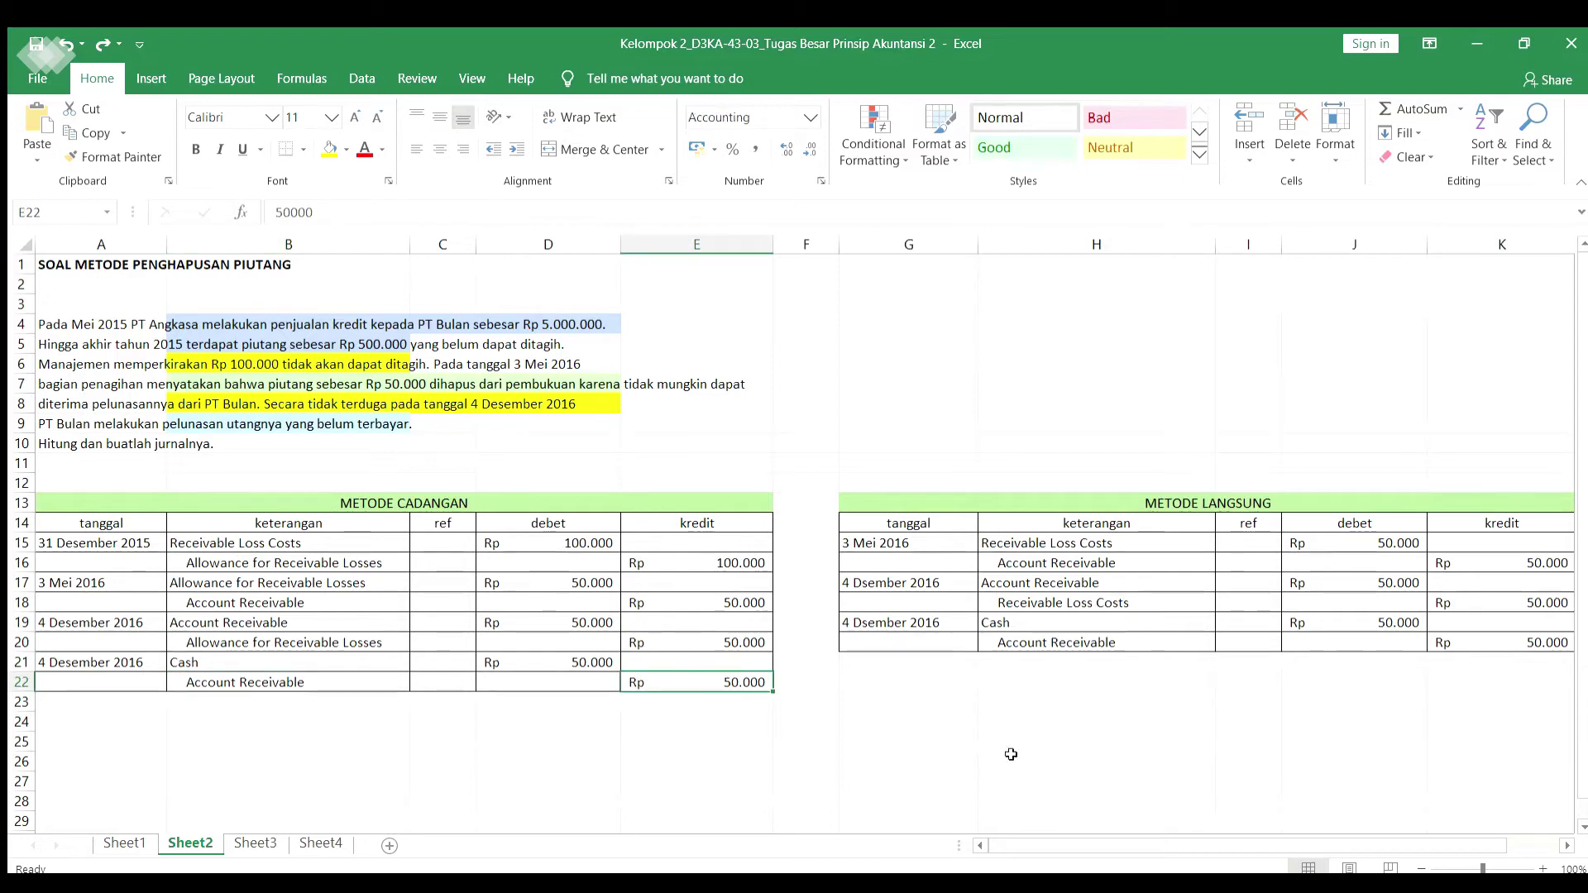
Examine the 3 May 2016 Receivable Loss Costs debit and Account Receivable credit in METODE LANGSUNG
left_click_drag(1031, 845, 1067, 843)
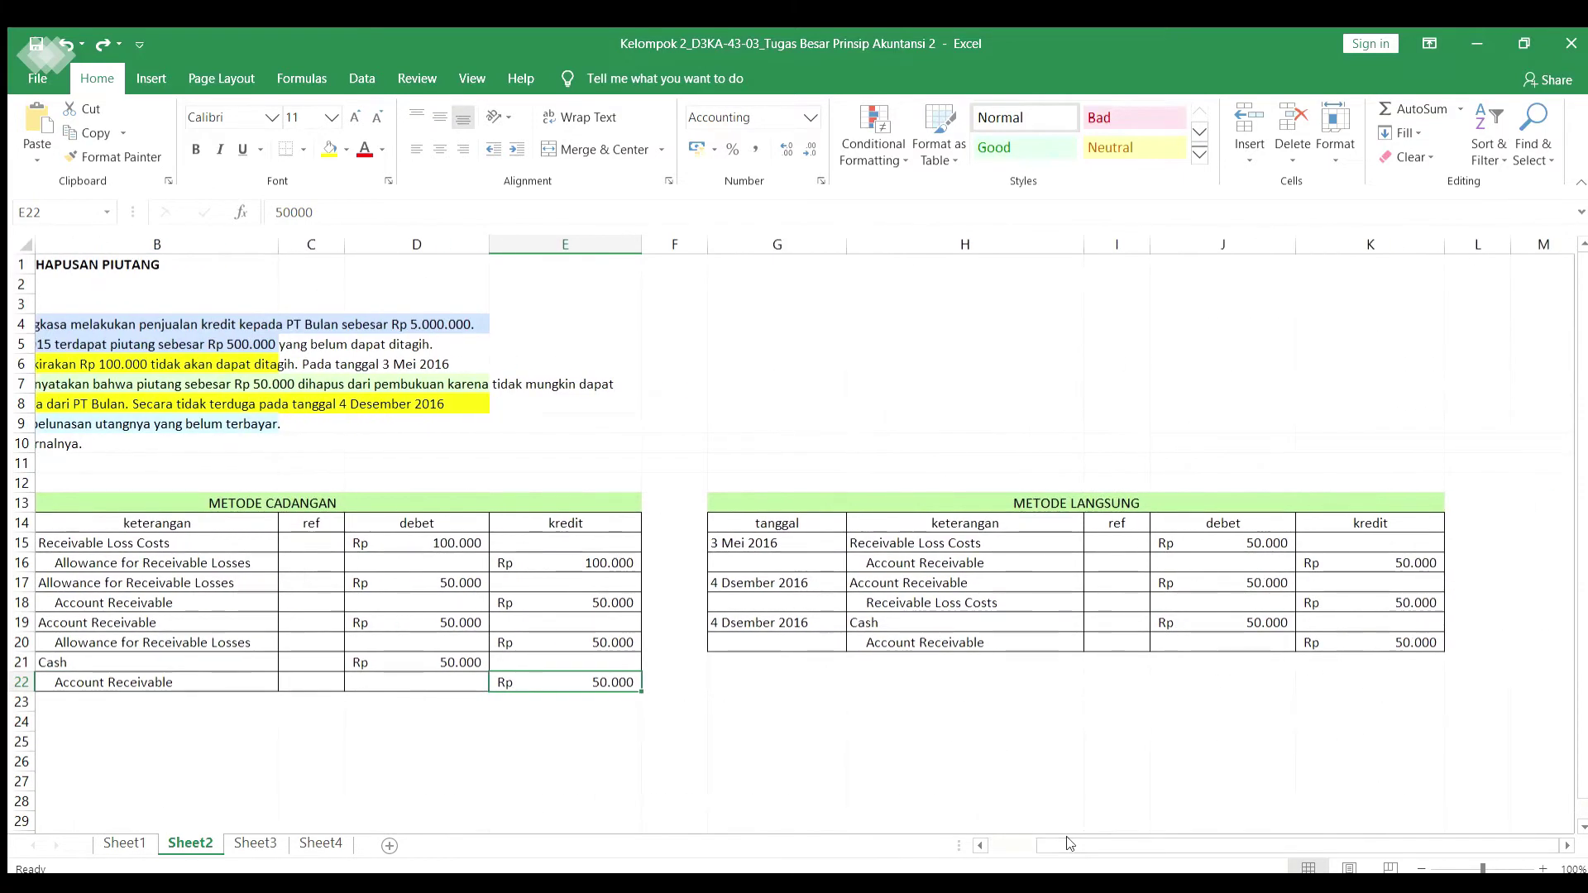
left_click(948, 504)
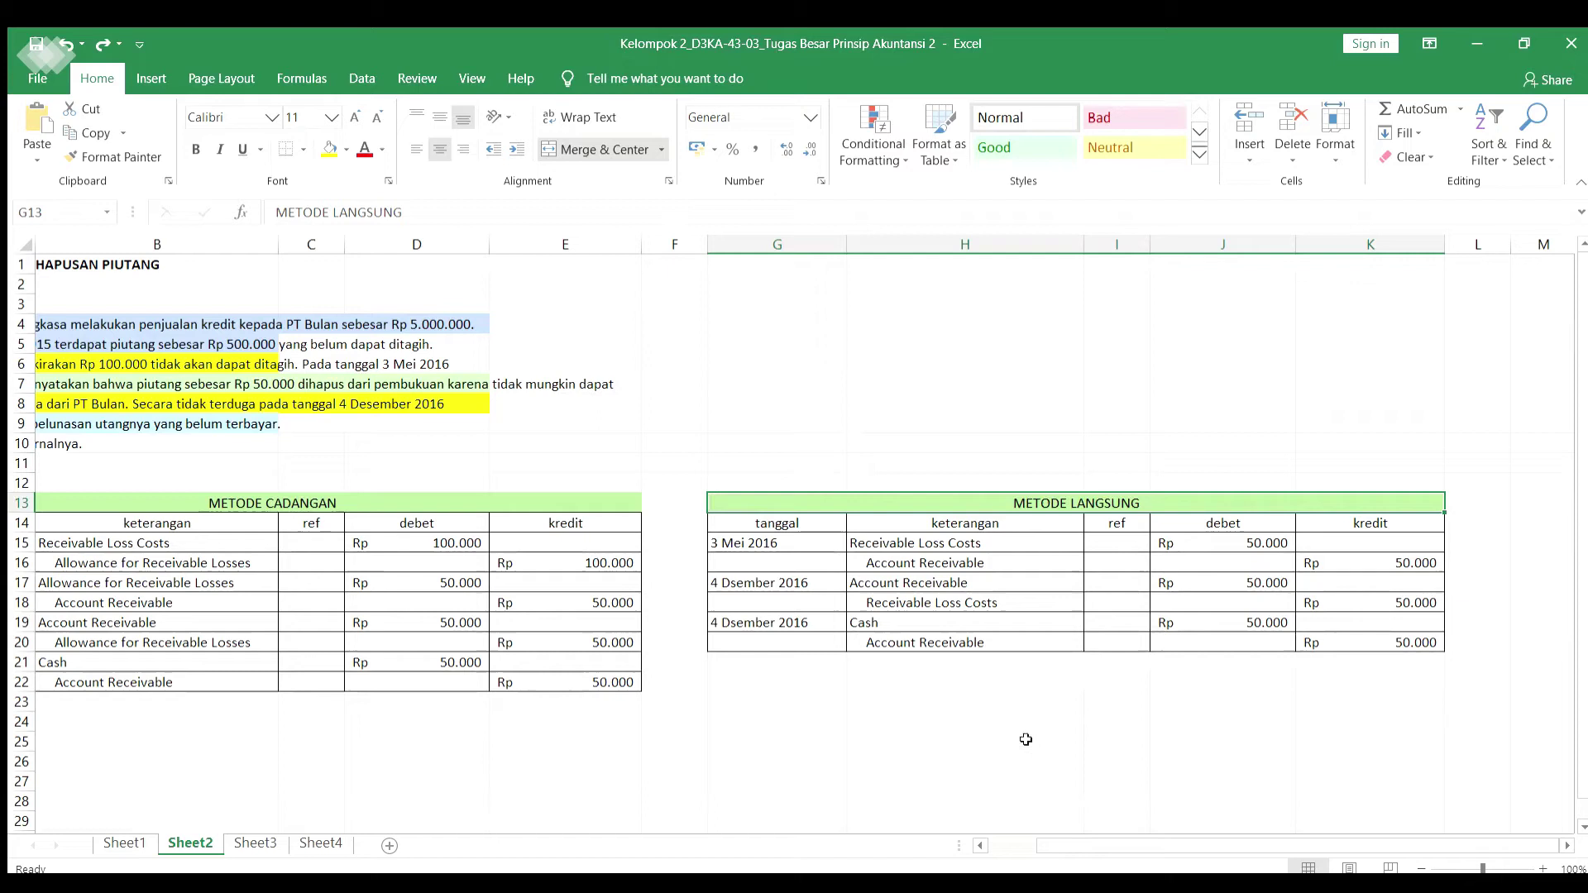
scroll(1067, 837, "left", 2)
scroll(1067, 837, "right", 2)
left_click(927, 546)
left_click(1185, 546)
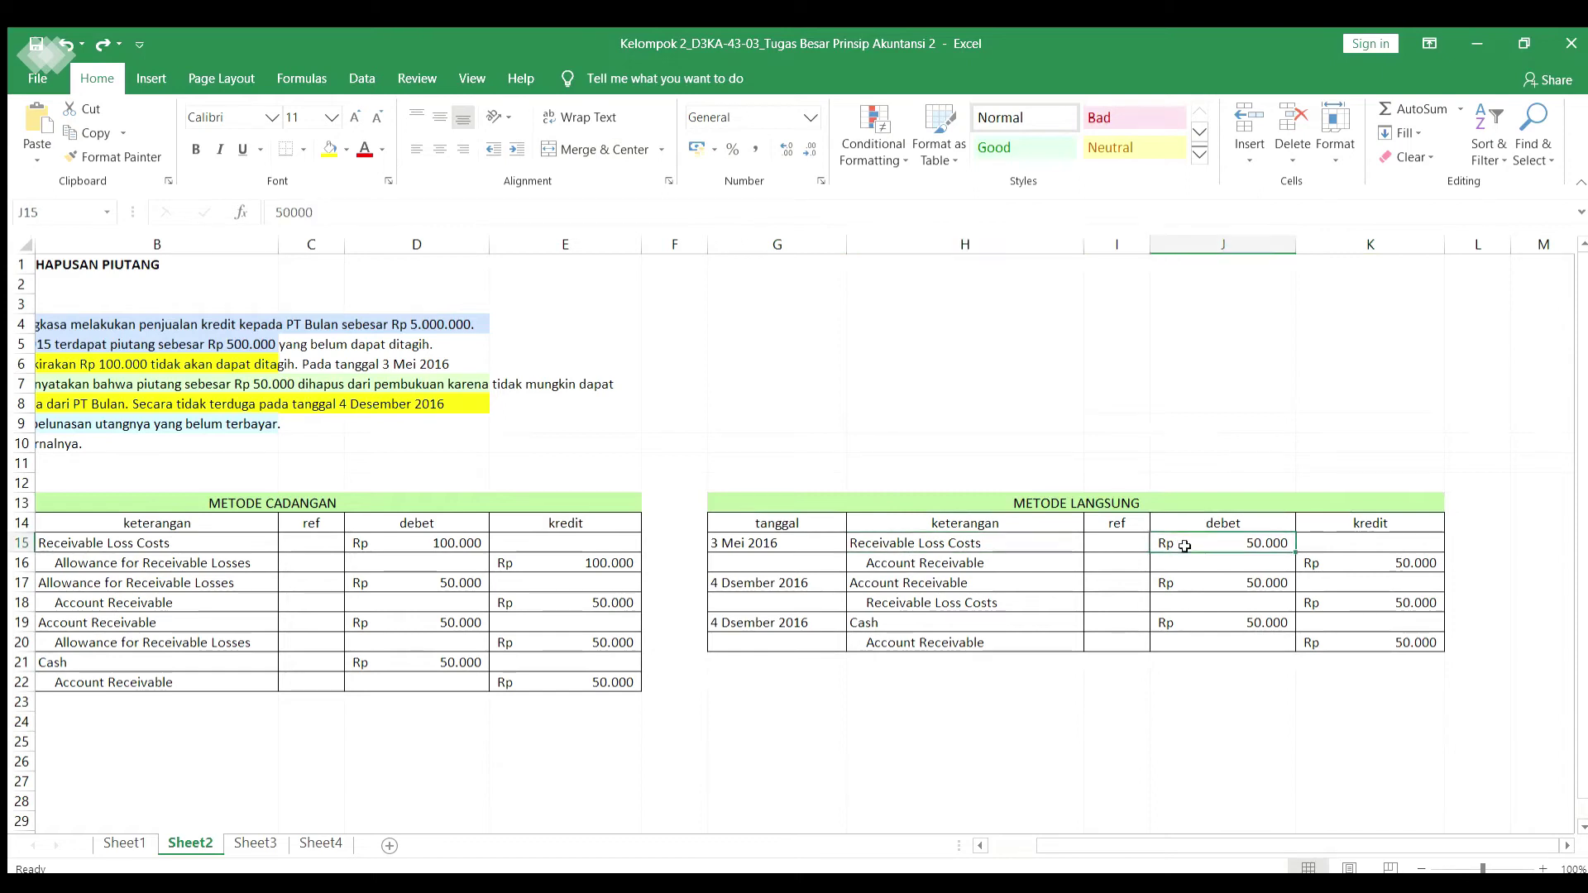
left_click(1019, 564)
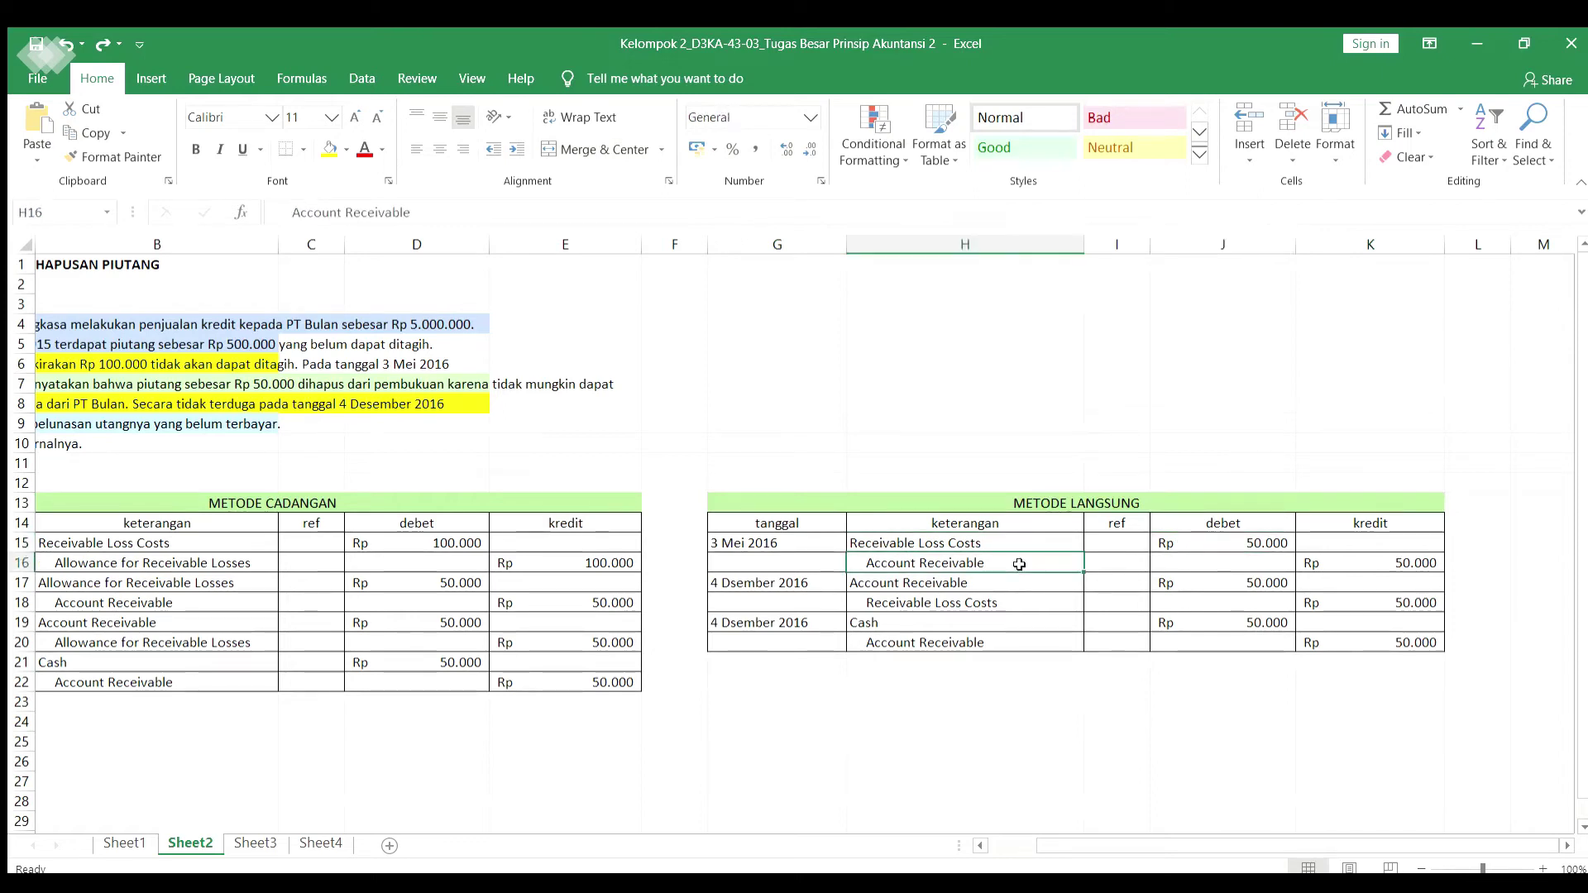
left_click(1343, 567)
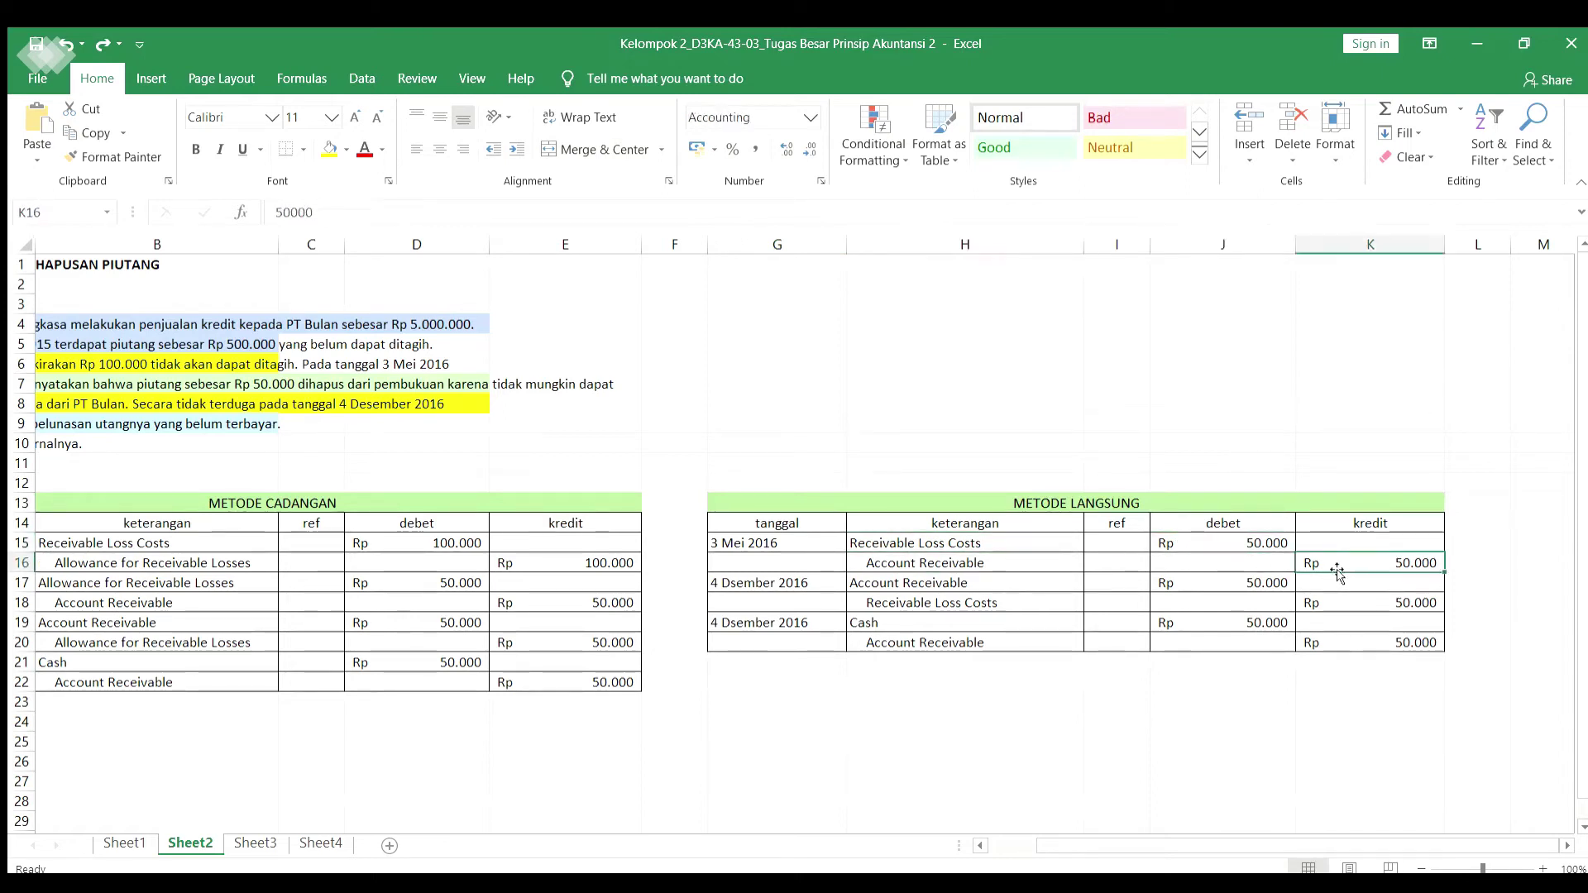
Examine the 4 December 2016 Account Receivable debit and Receivable Loss Costs credit in METODE LANGSUNG
left_click(826, 586)
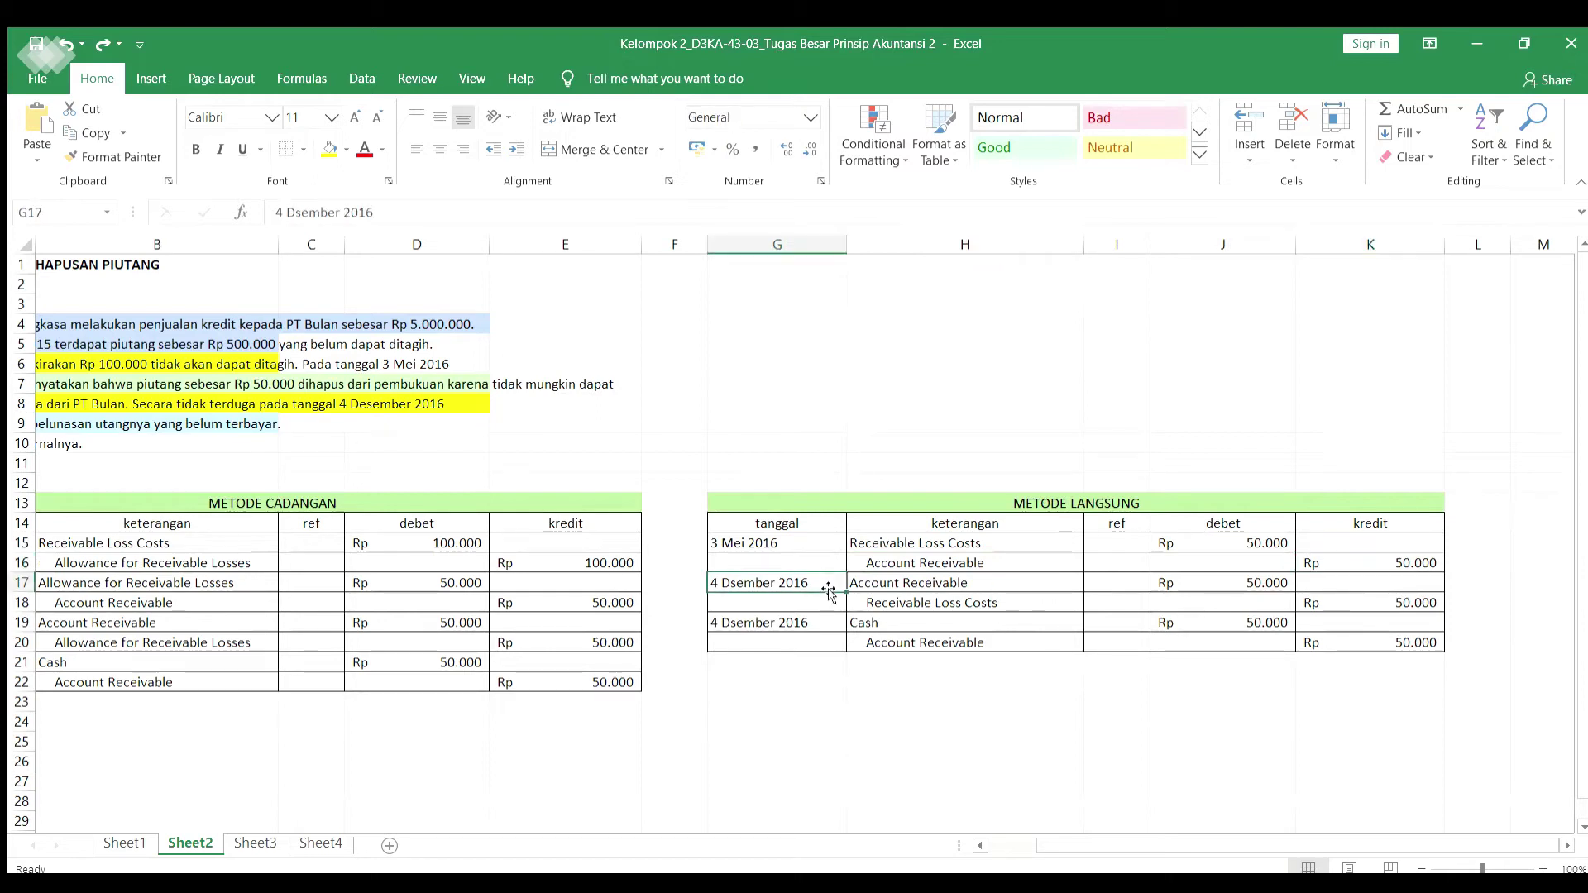
left_click(1022, 585)
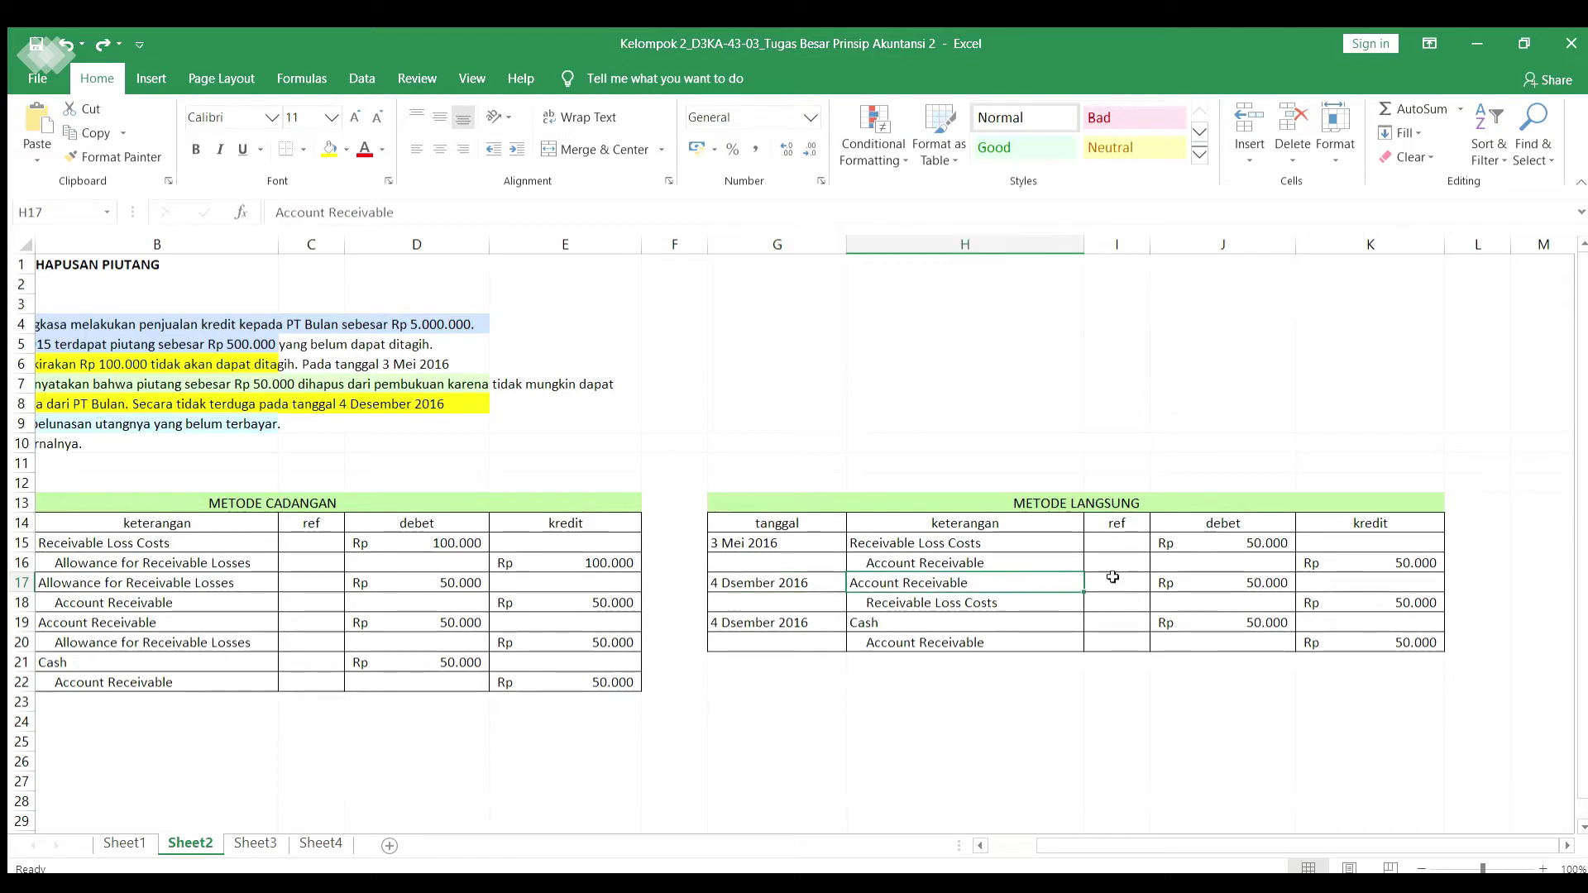
left_click(1179, 577)
left_click(1059, 603)
left_click(1353, 596)
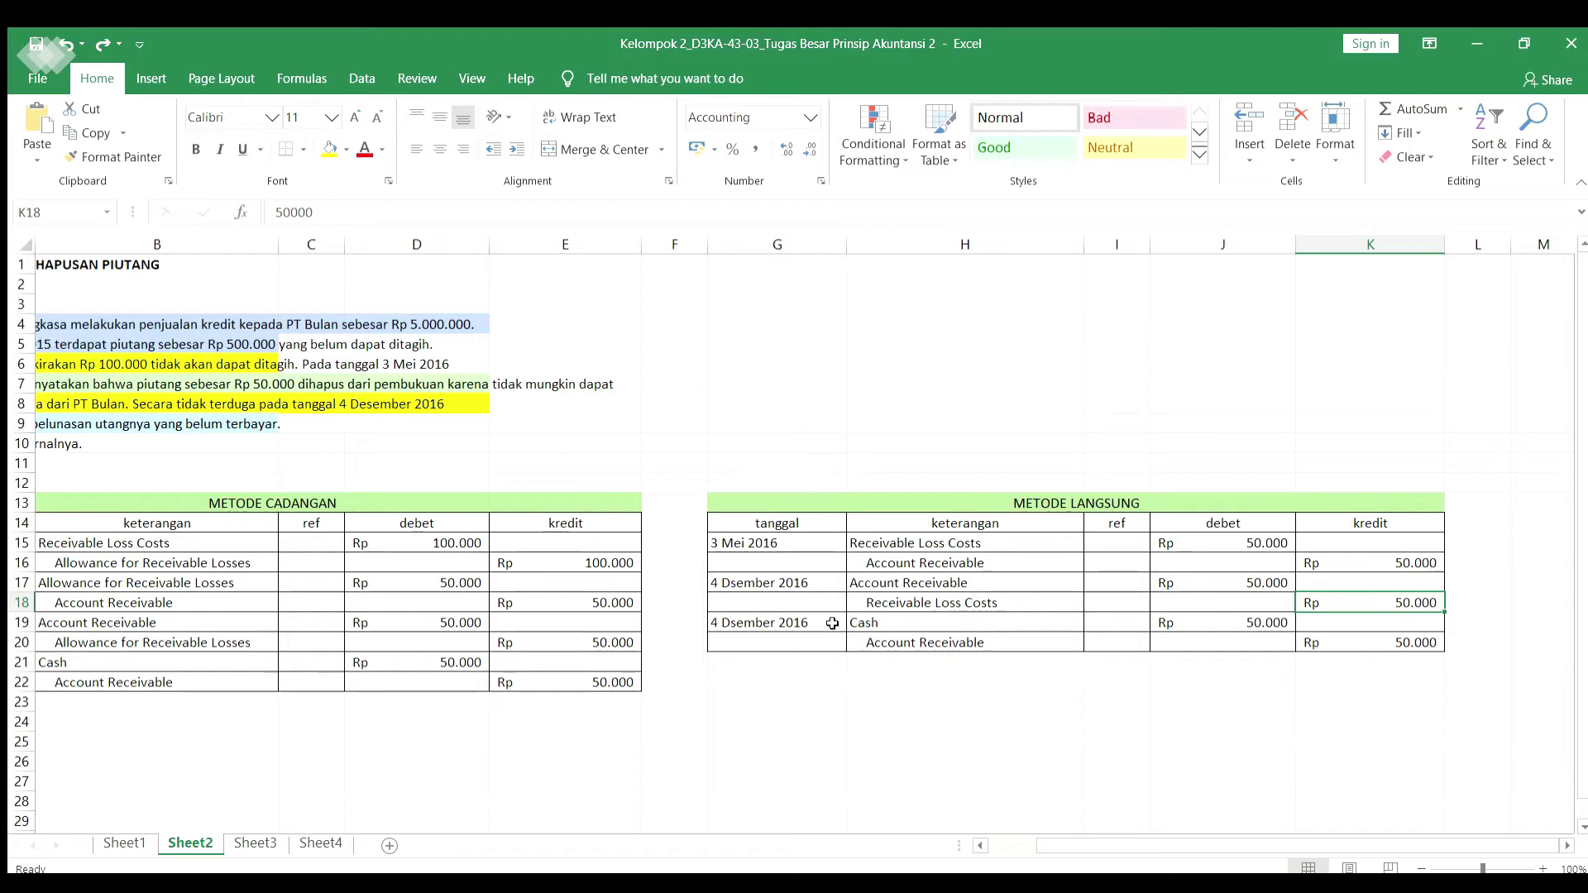
Examine the 4 December 2016 Cash debit and Account Receivable credit in METODE LANGSUNG
left_click(918, 621)
left_click(1193, 620)
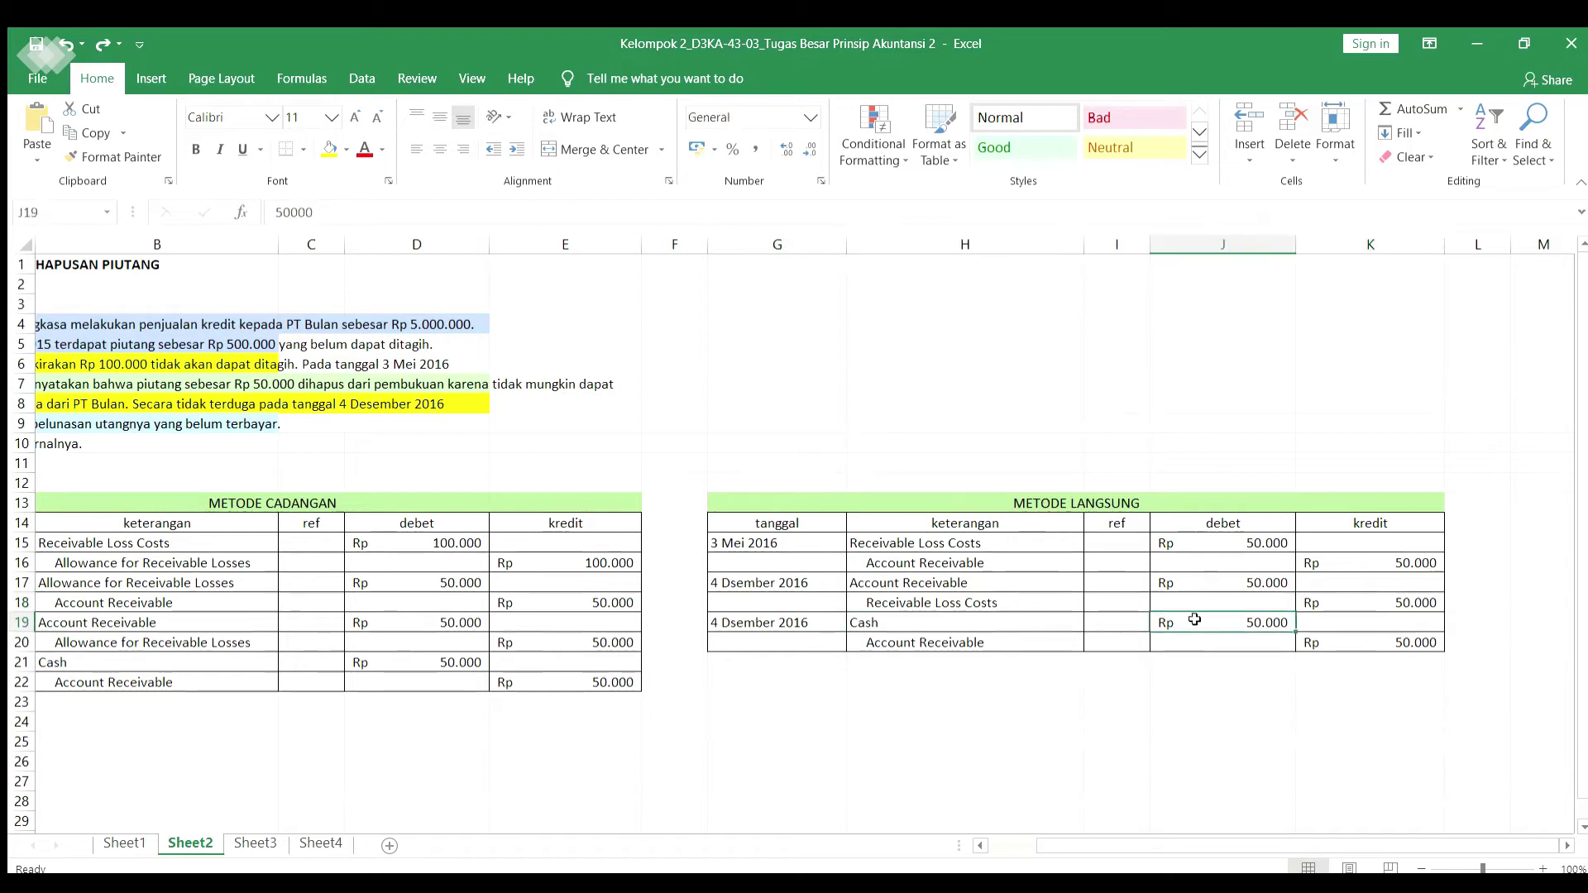
left_click(1040, 642)
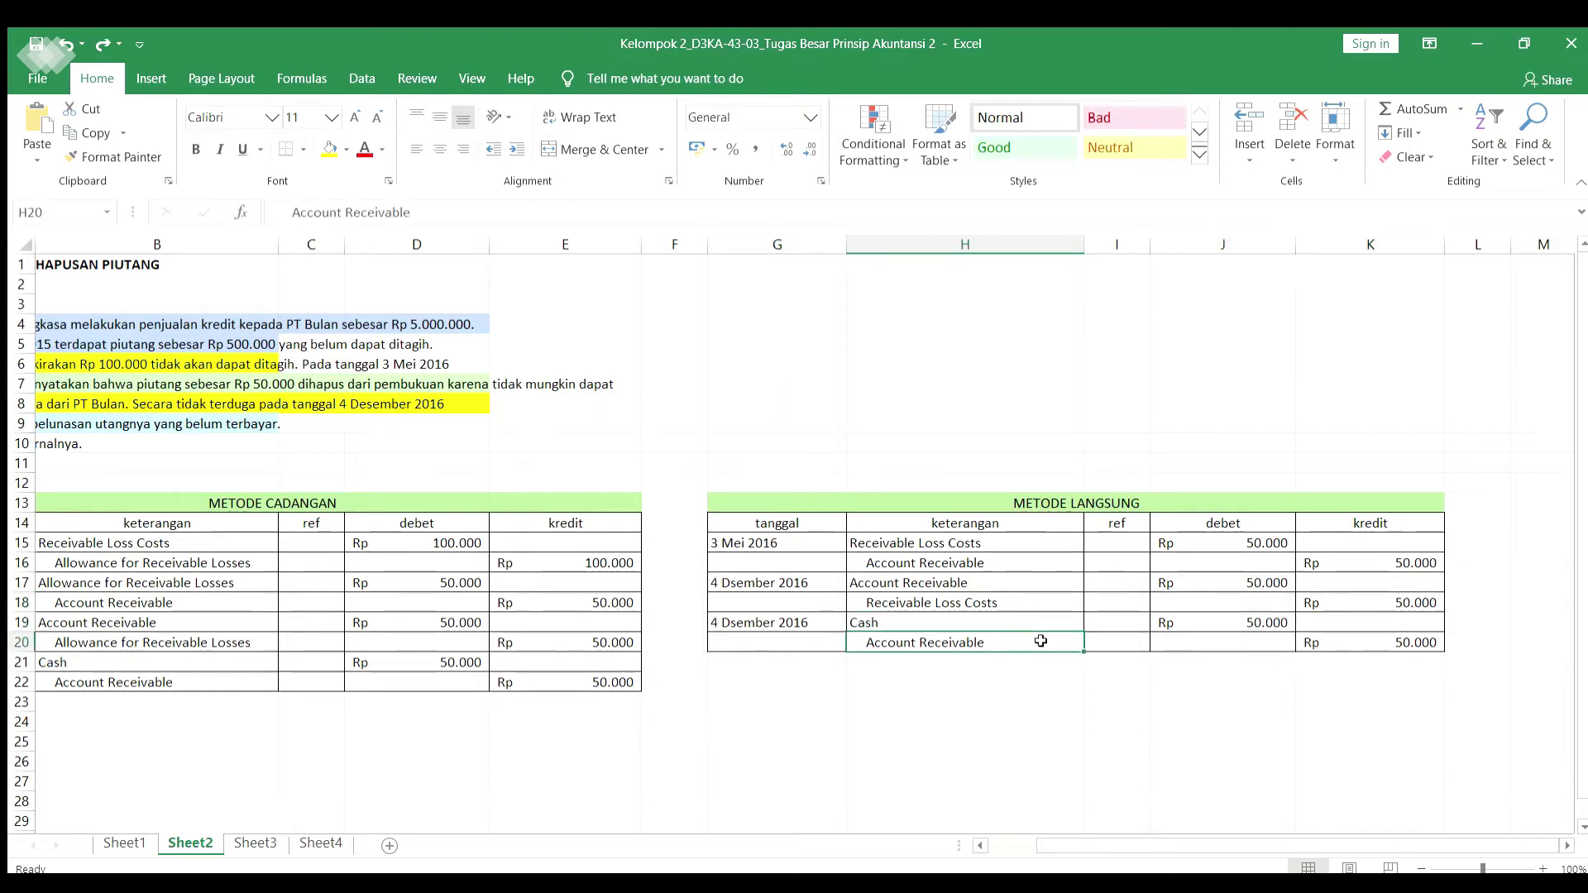
left_click(1345, 648)
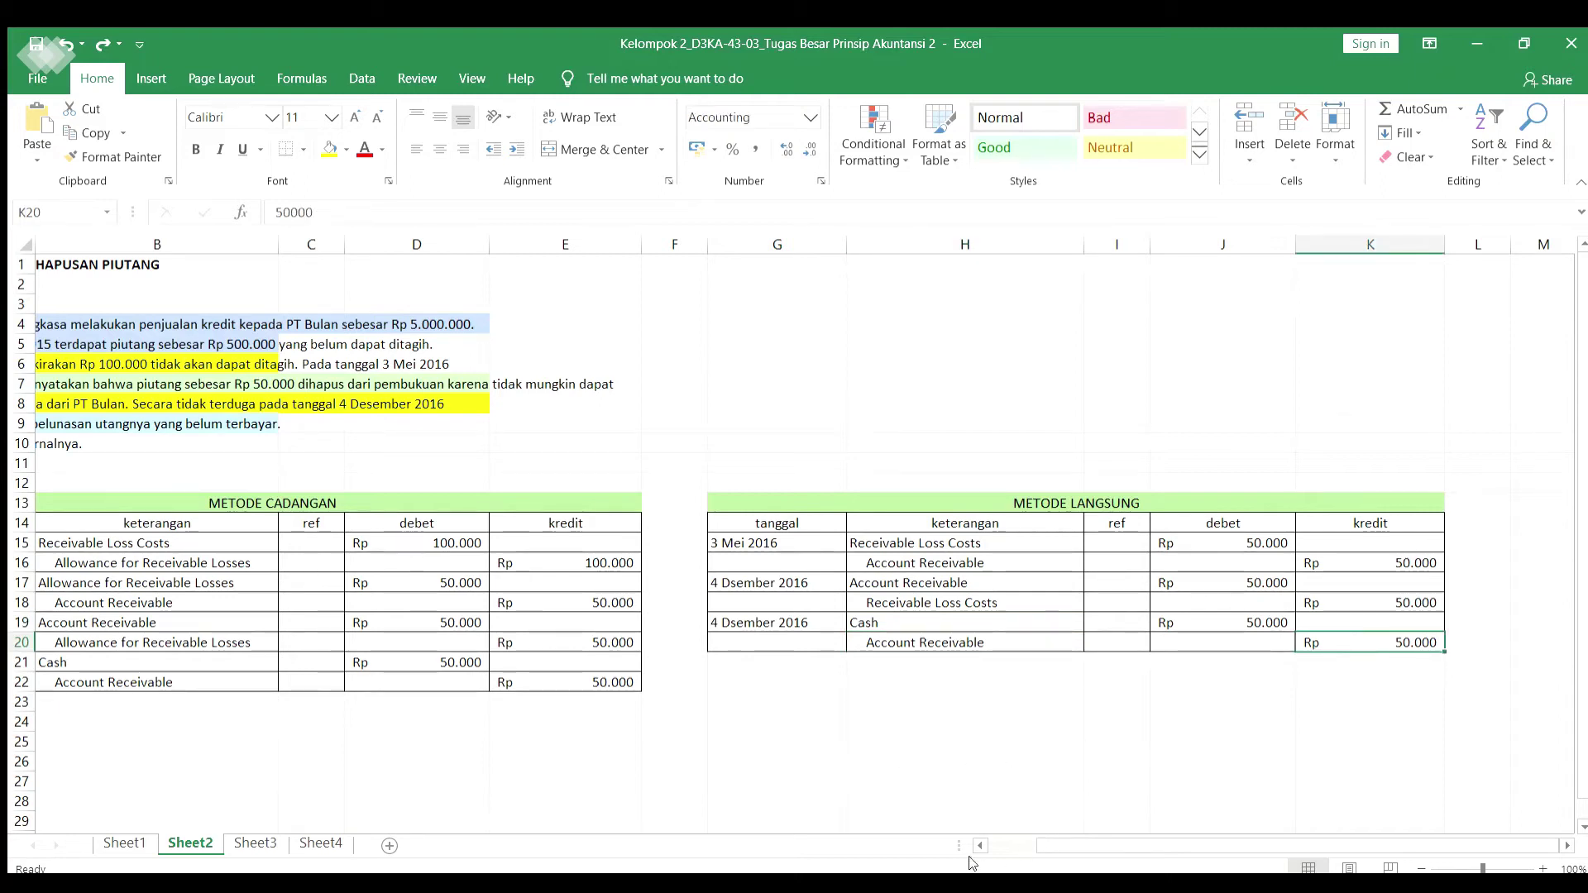
left_click_drag(1050, 845, 990, 854)
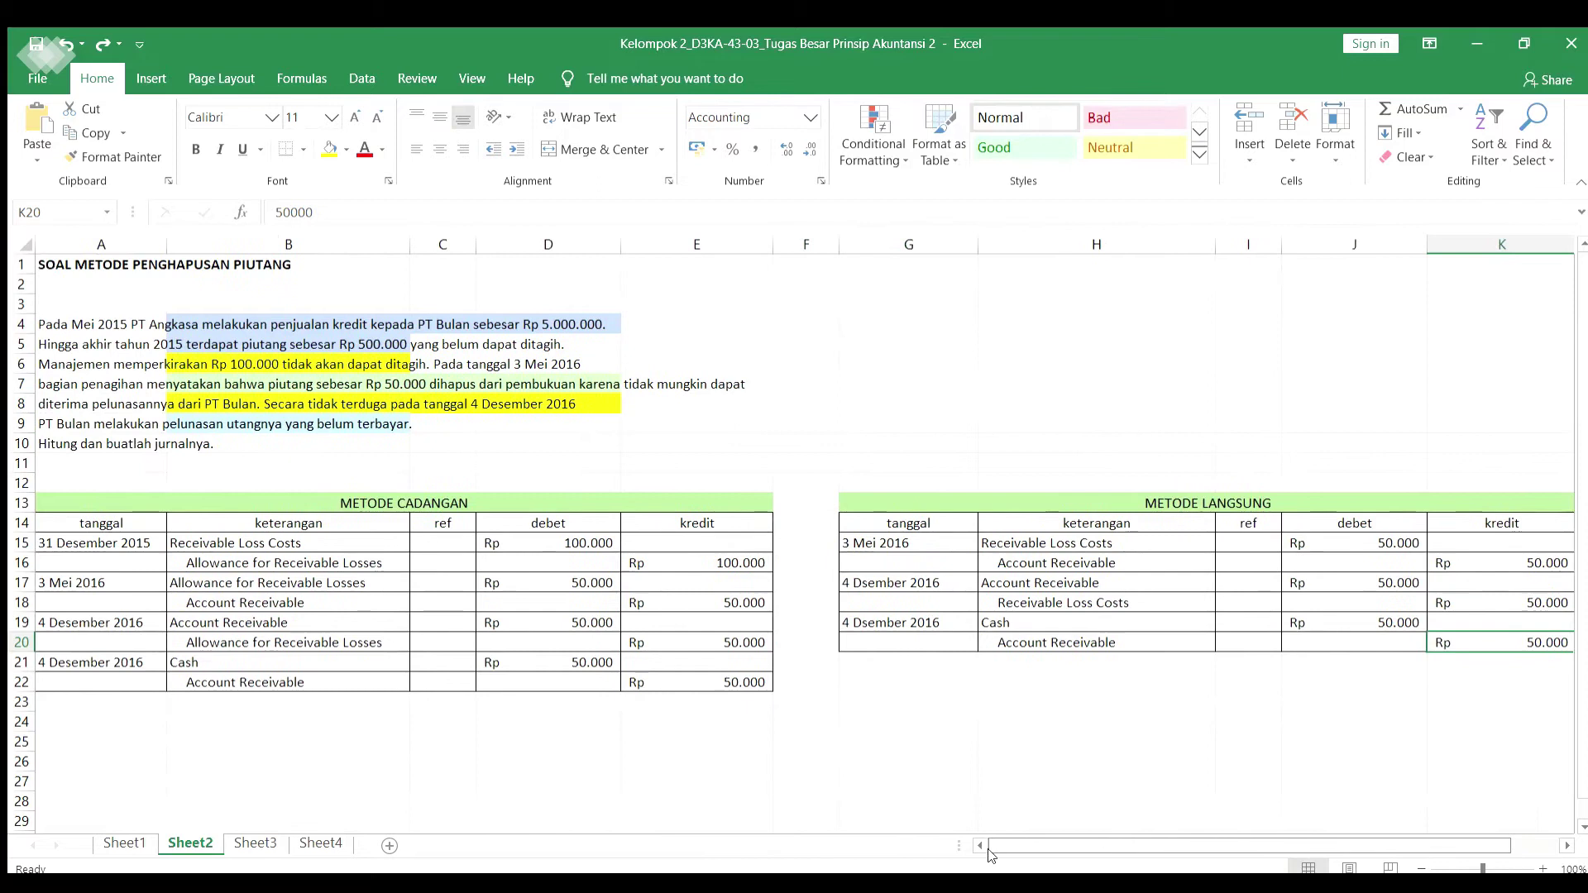
Open the non-interest-bearing notes receivable problem on Sheet3 and read the 15 August 2019 credit sale in row 3
left_click(268, 843)
left_click(308, 842)
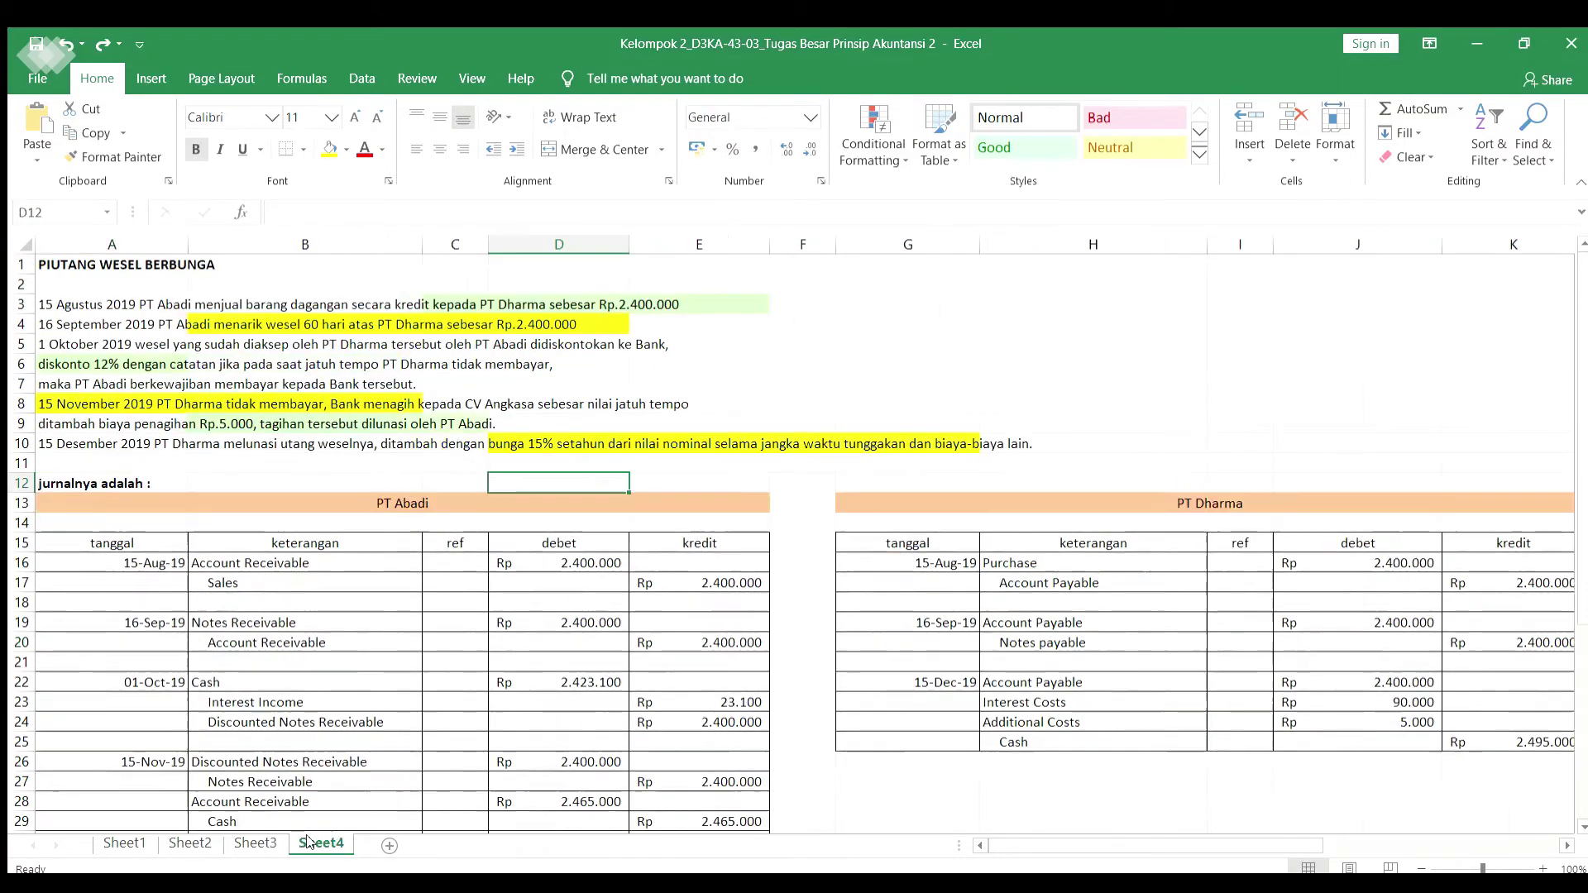
left_click(252, 844)
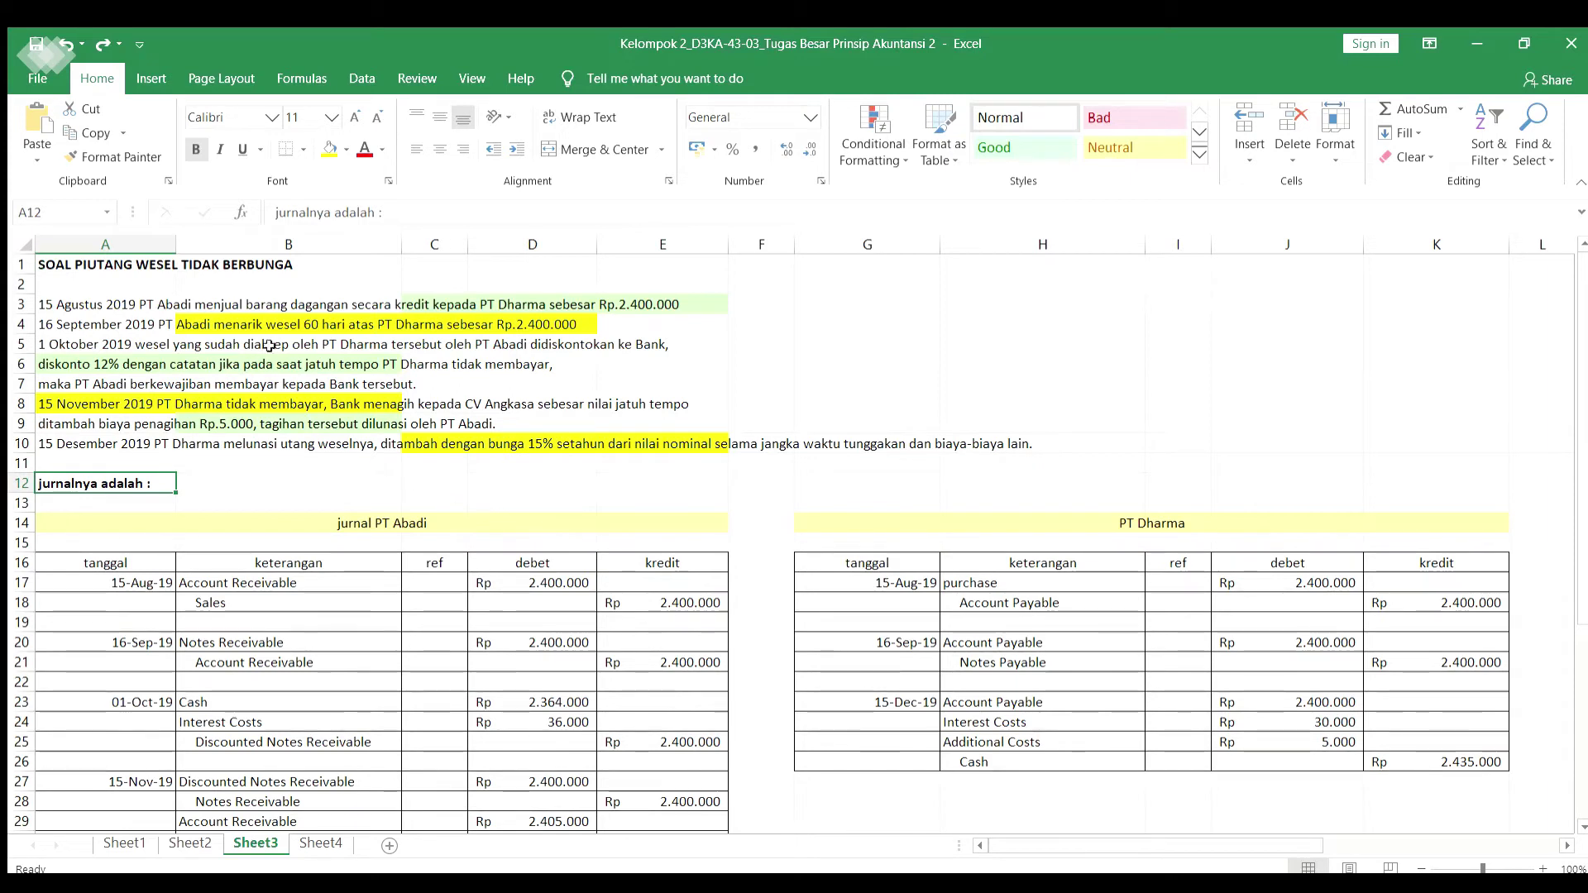
left_click(106, 300)
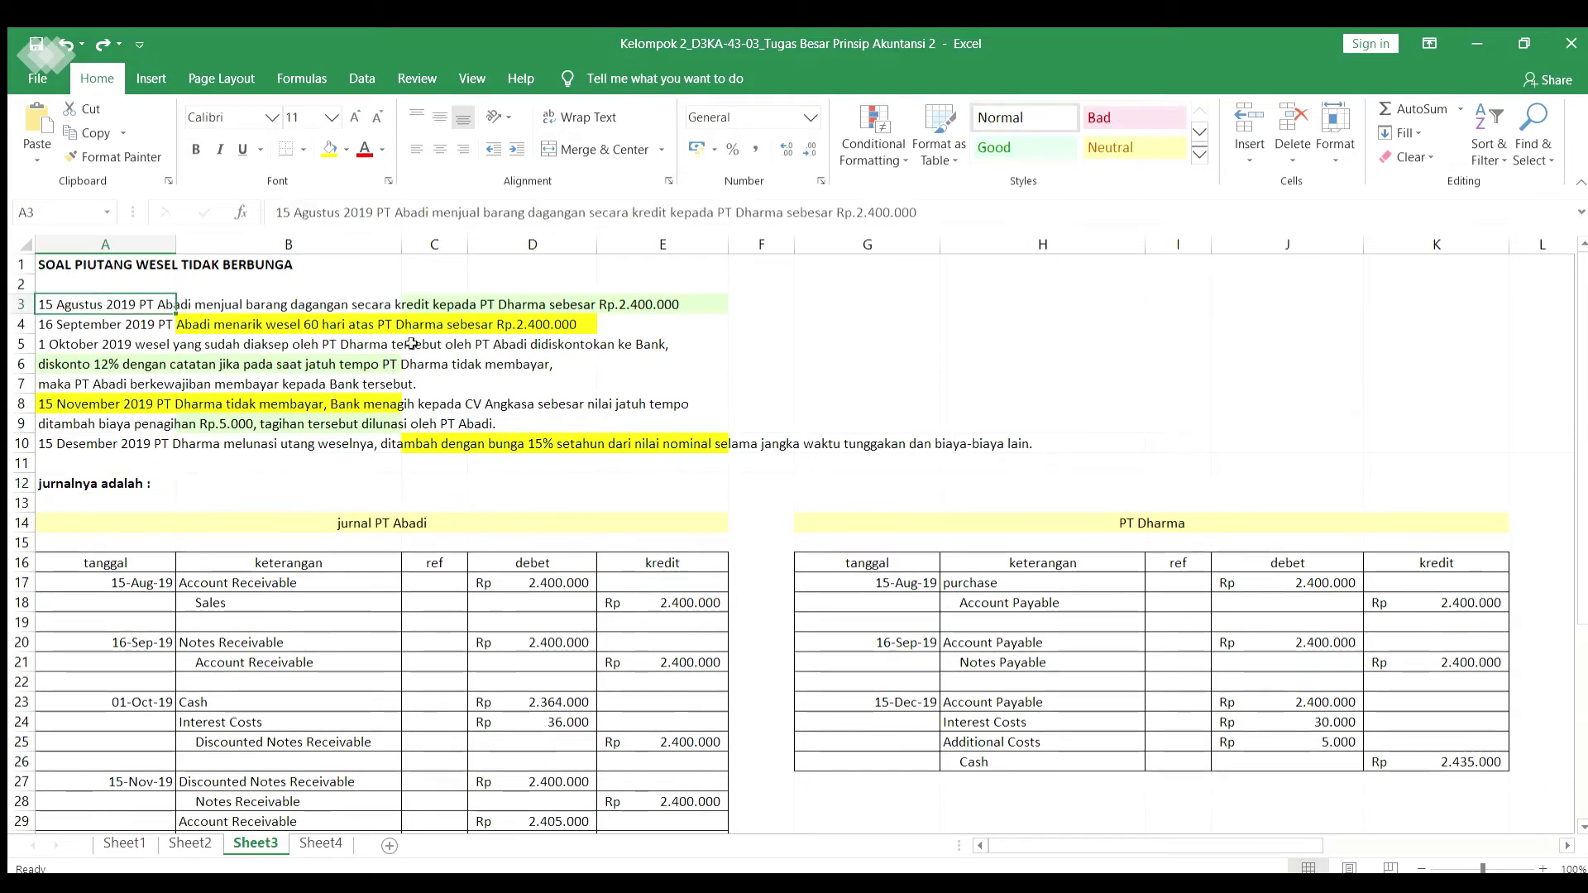
left_click(431, 299)
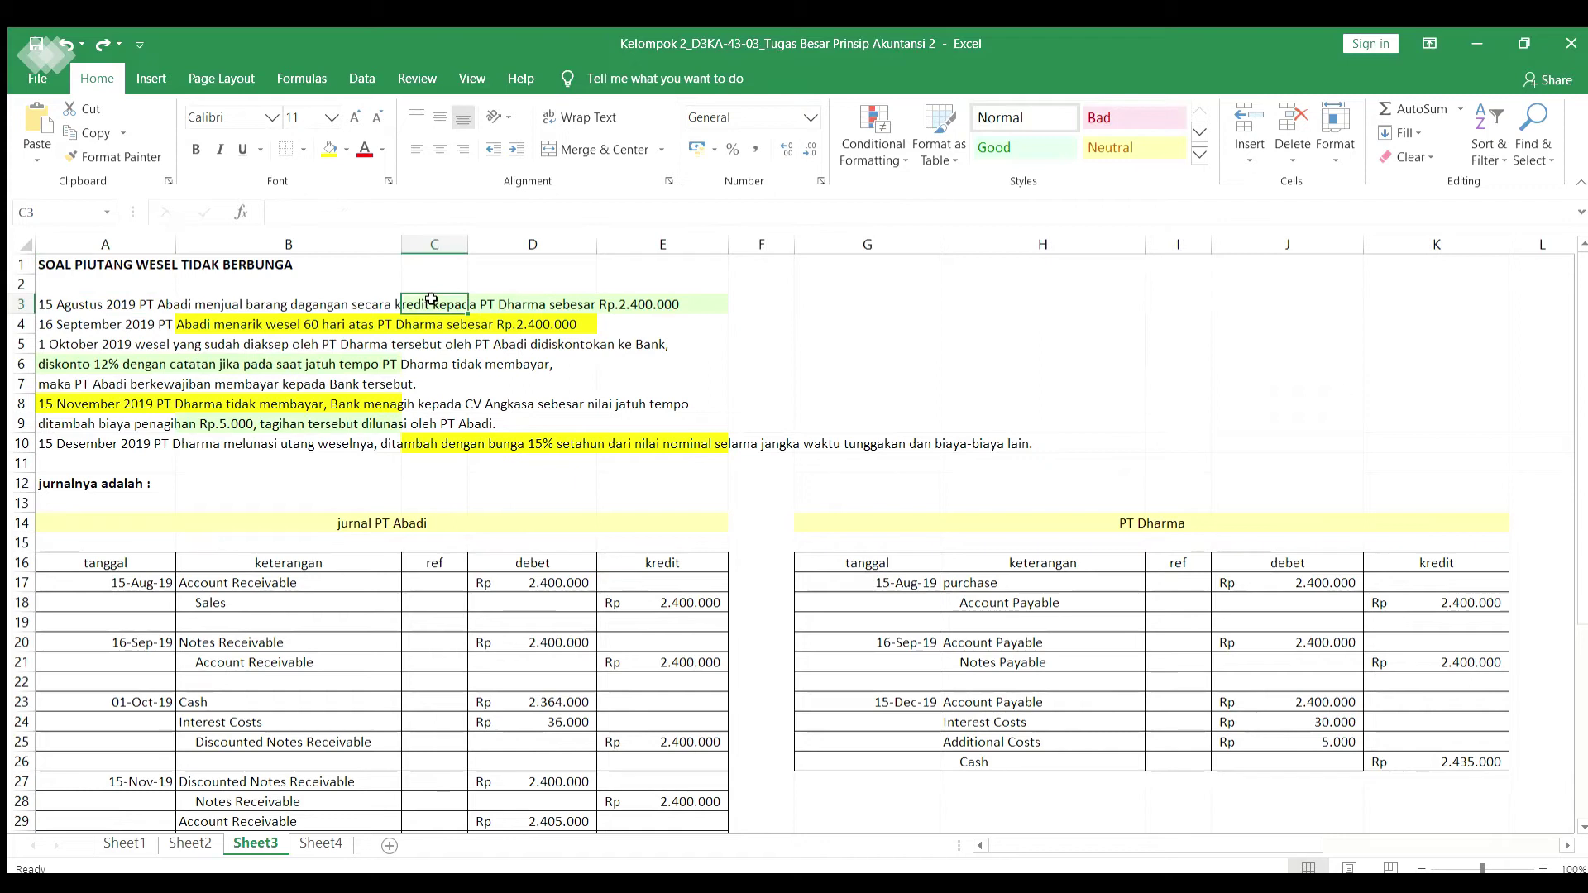
left_click_drag(432, 300, 662, 304)
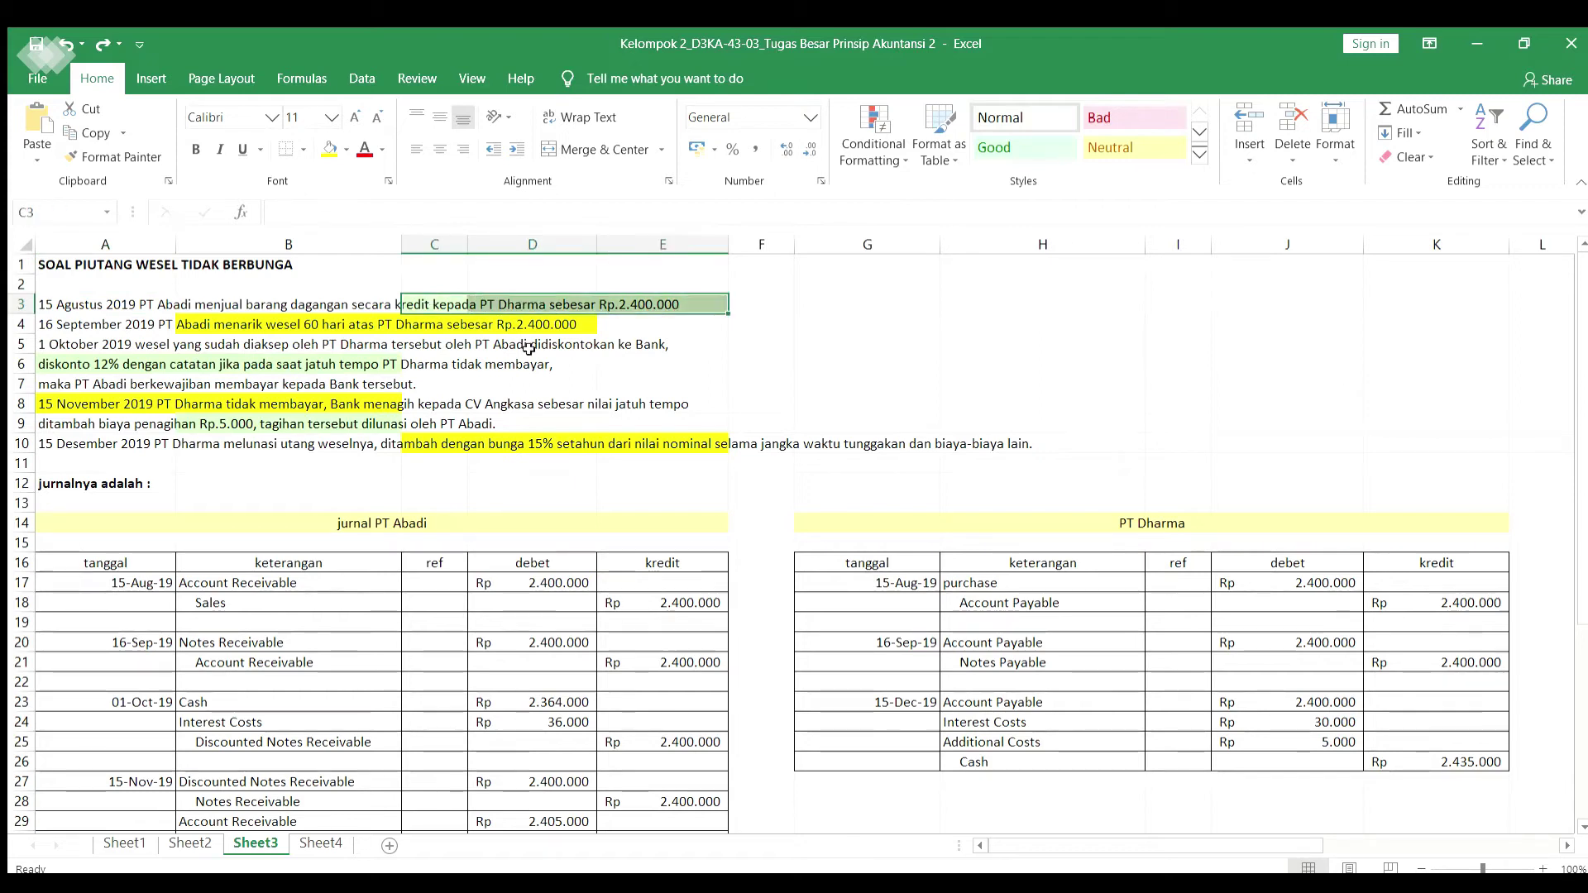
Read rows 4 to 6 of the problem on the 16 September 60-day note and its 1 October bank discount
left_click(162, 325)
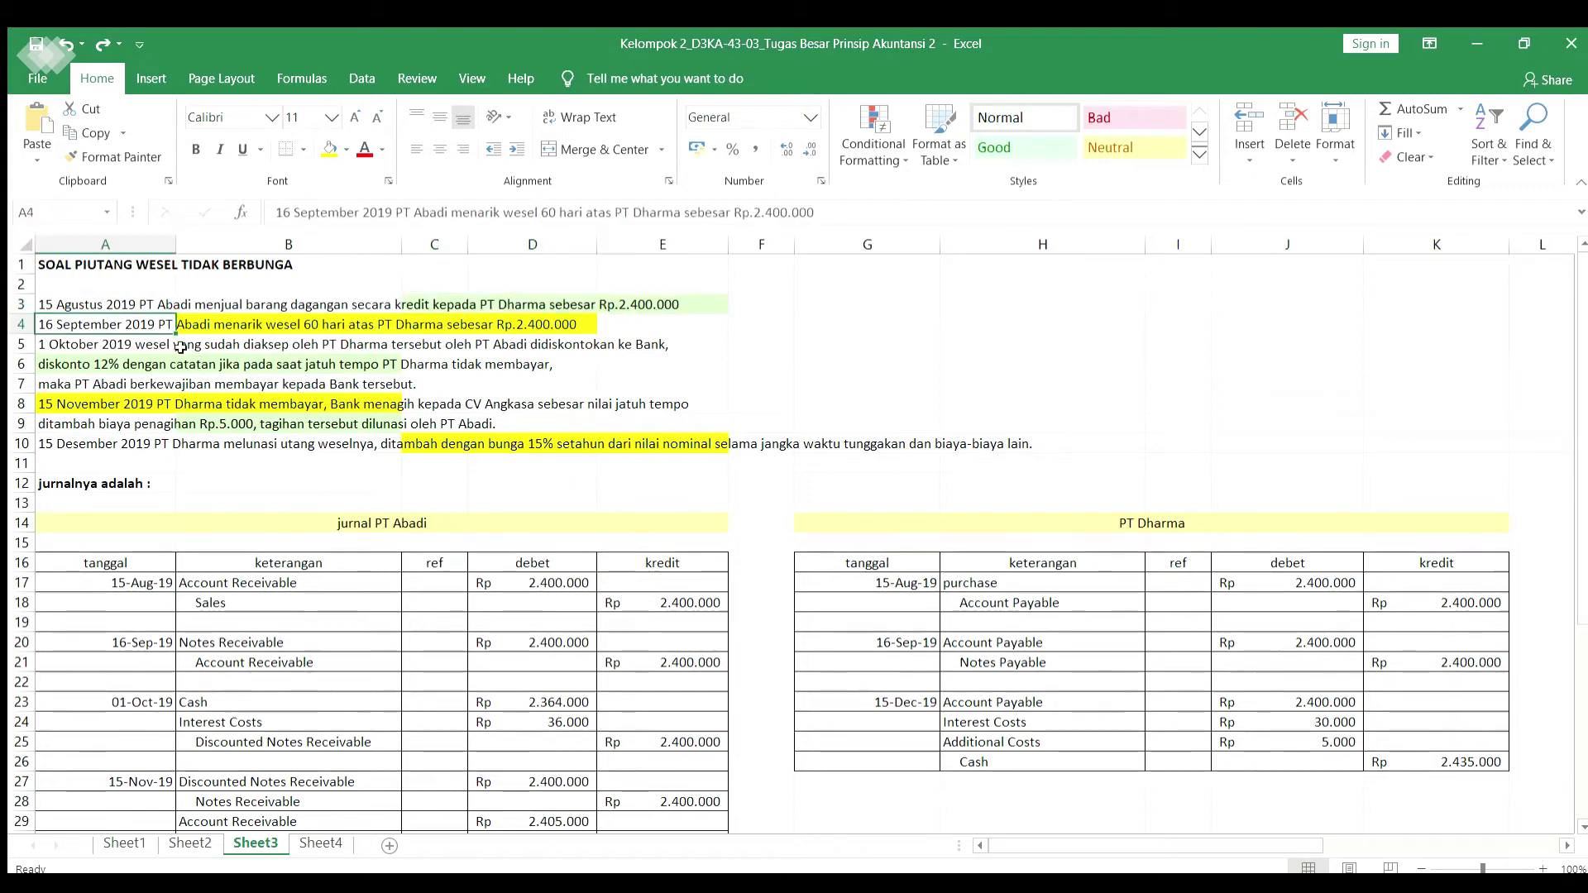
key("shift+Right")
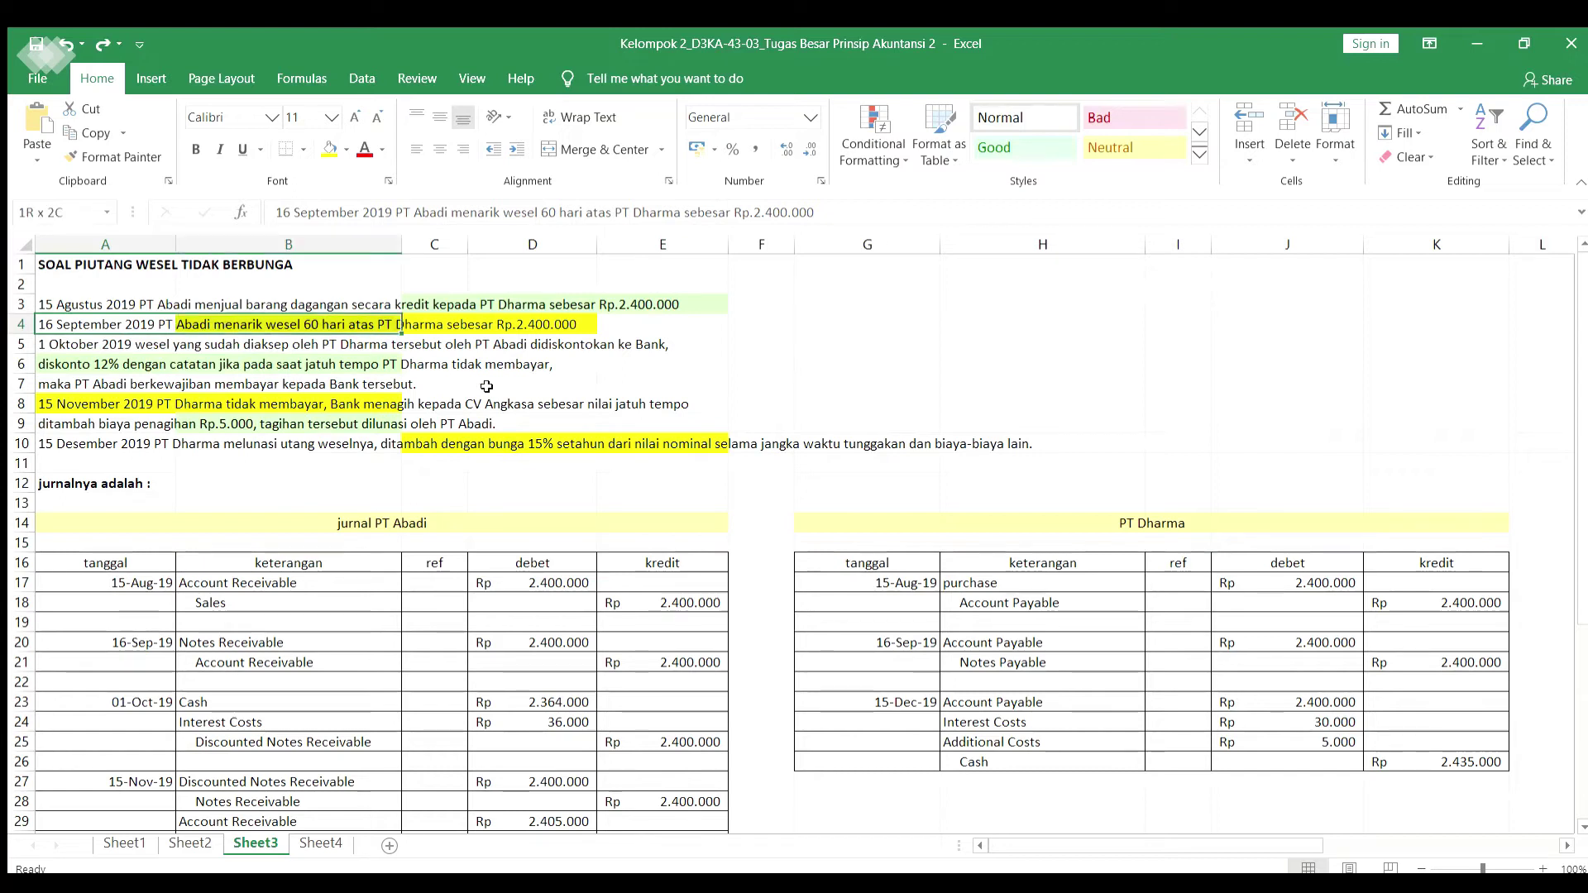
key("shift+Right")
key("shift+Right")
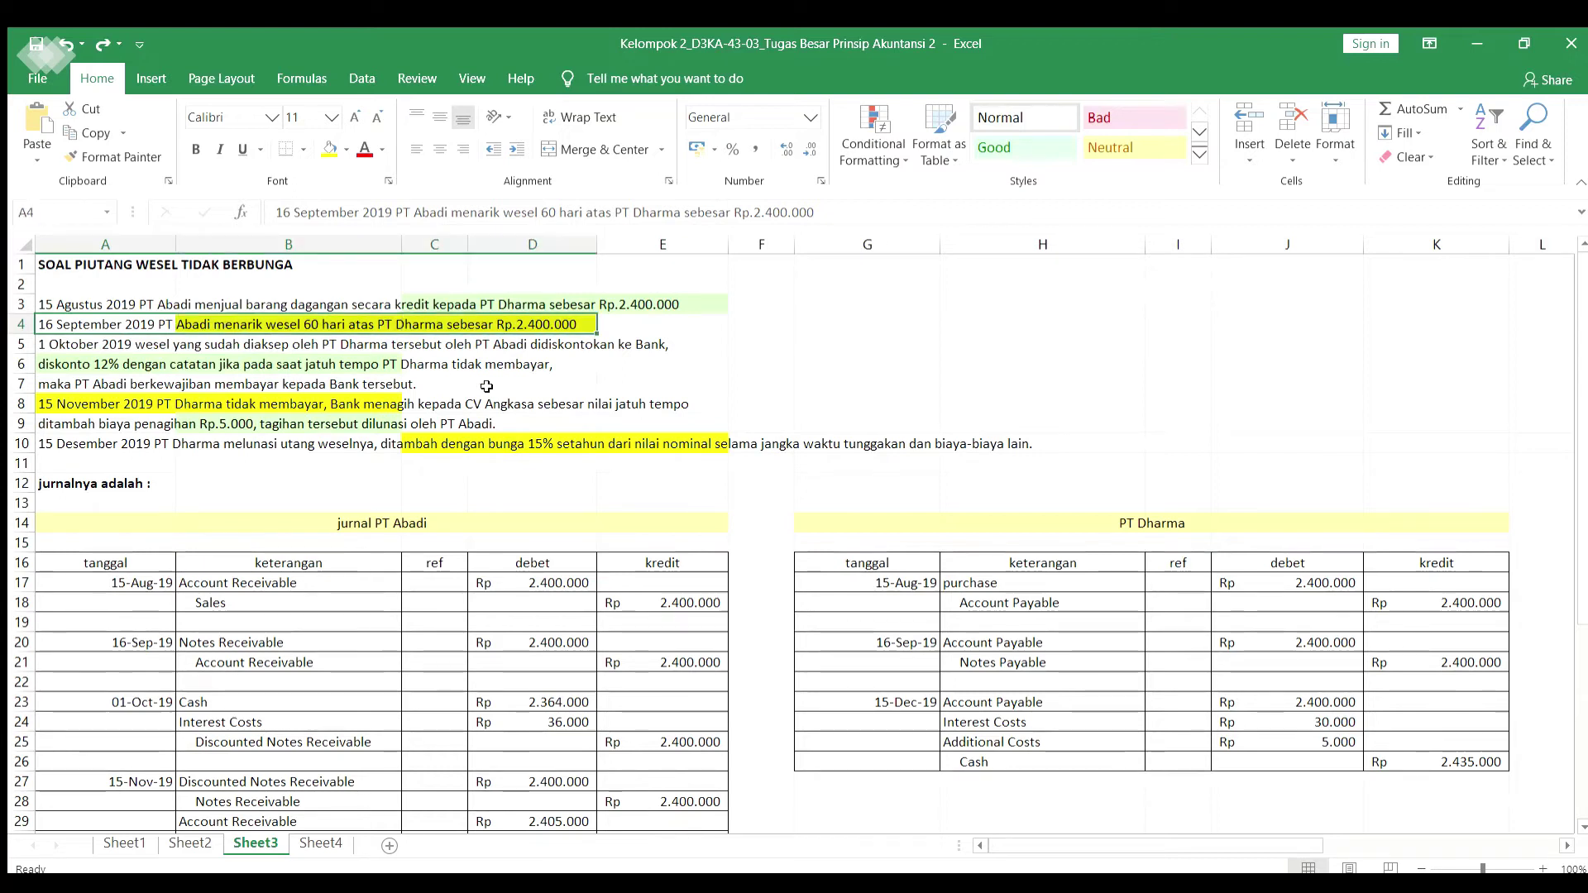
left_click(616, 343)
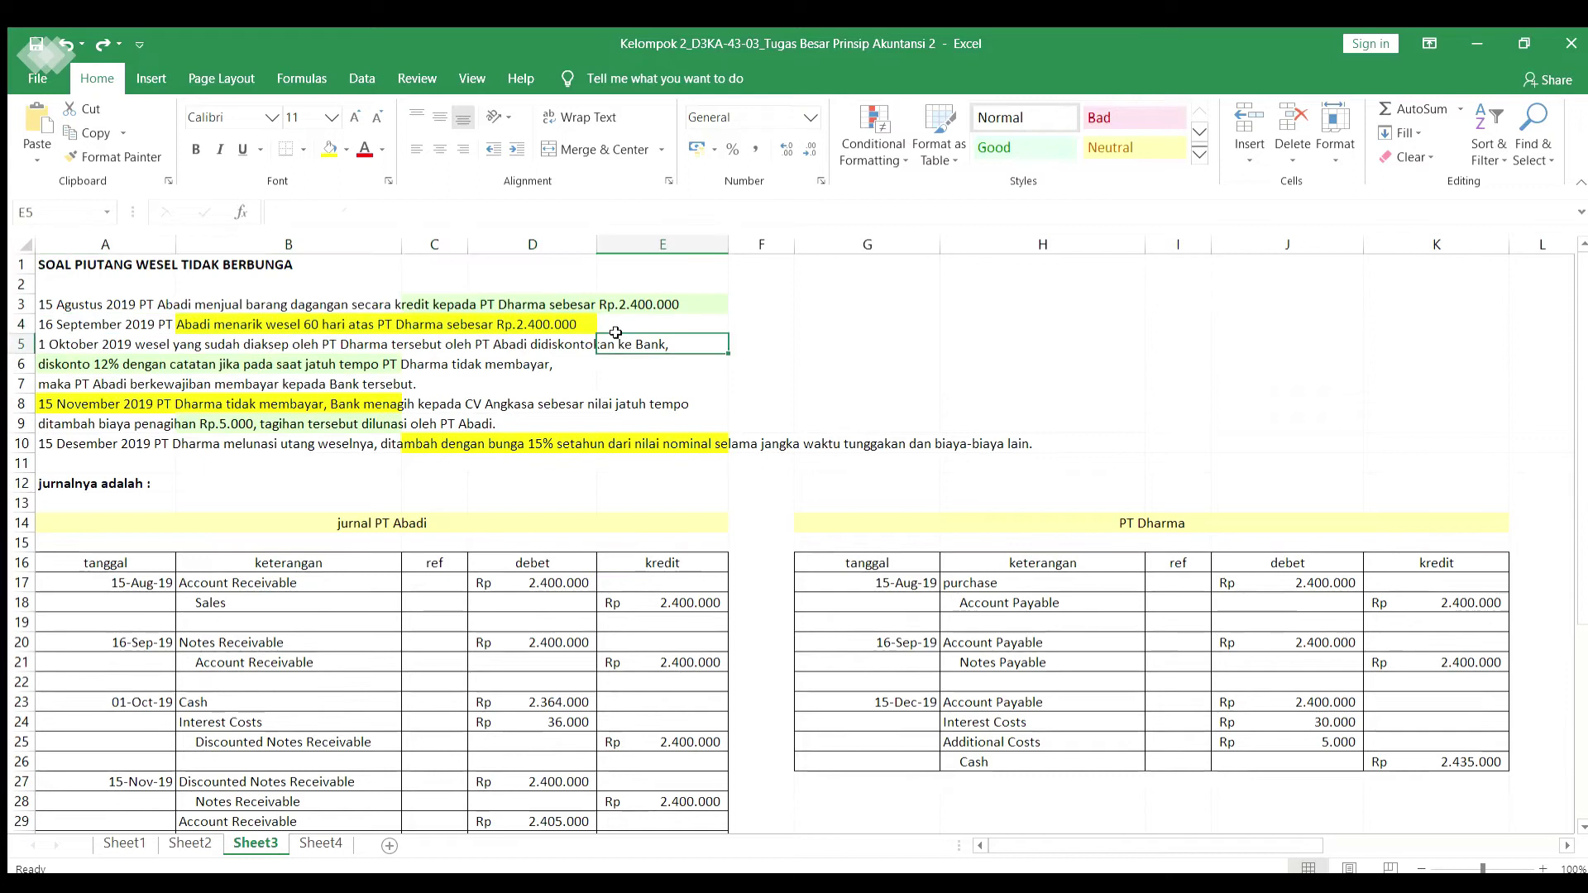
left_click(87, 365)
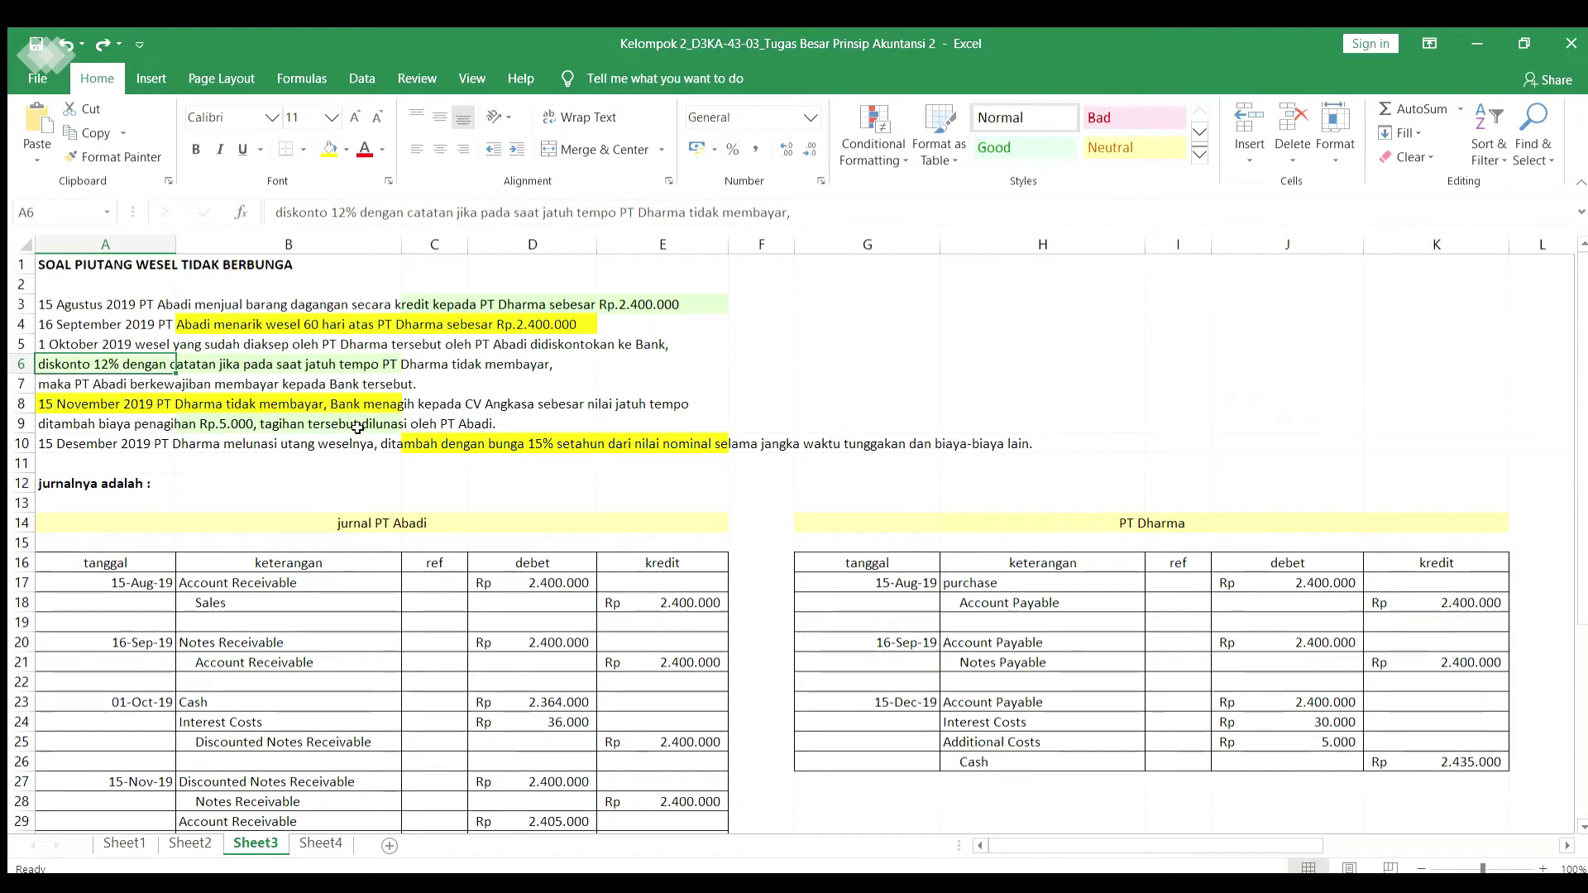
Read rows 8 to 10 on the 15 November default with collection costs and the 15 December settlement with interest
left_click(88, 397)
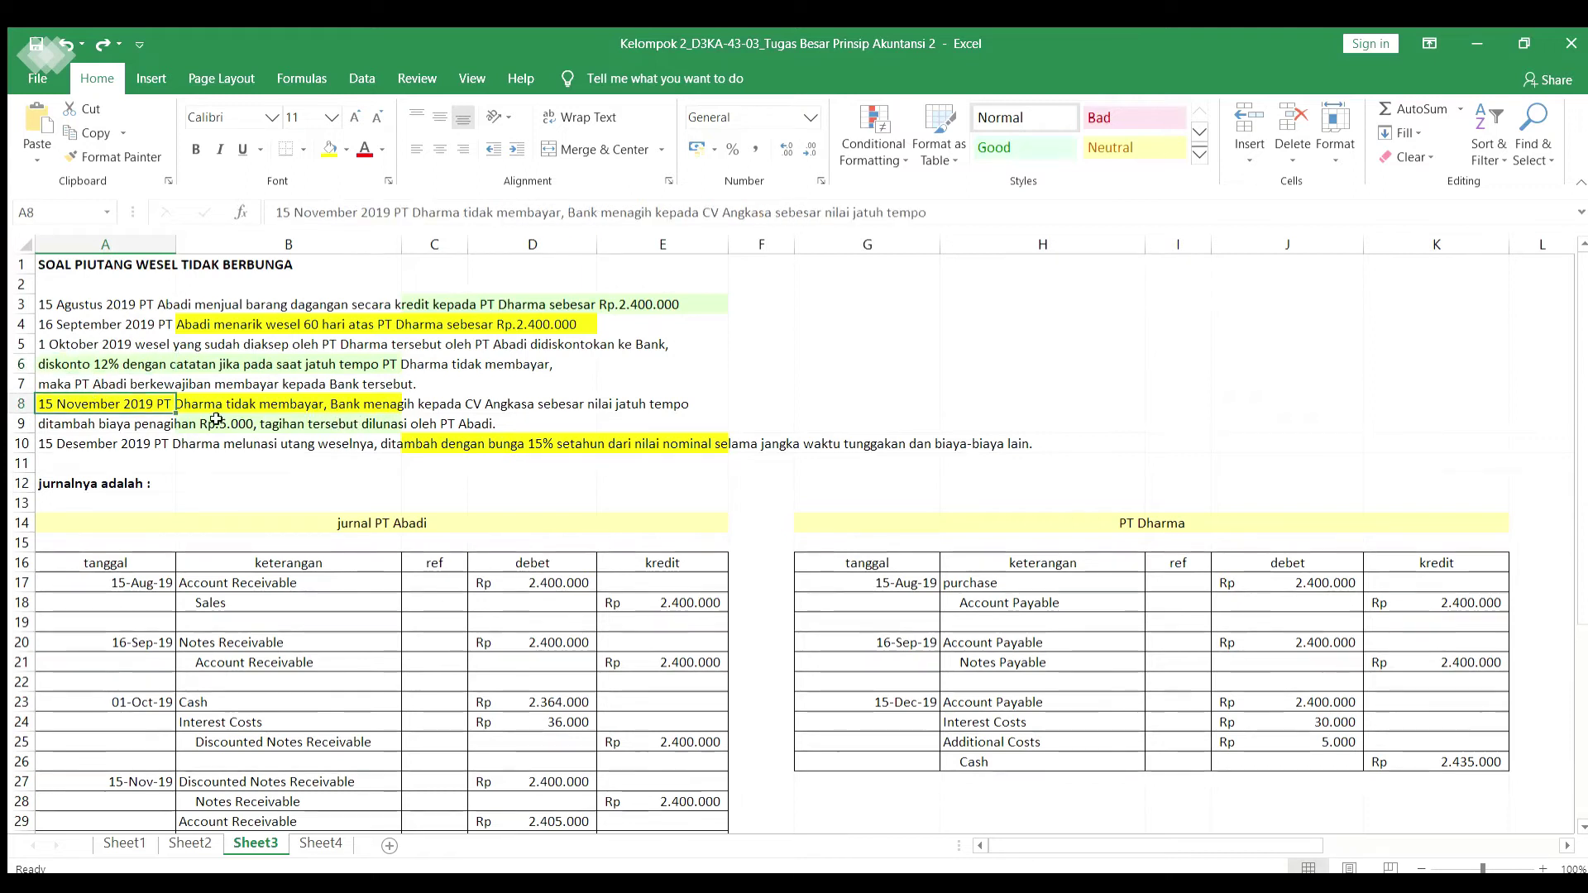
left_click_drag(290, 432, 289, 433)
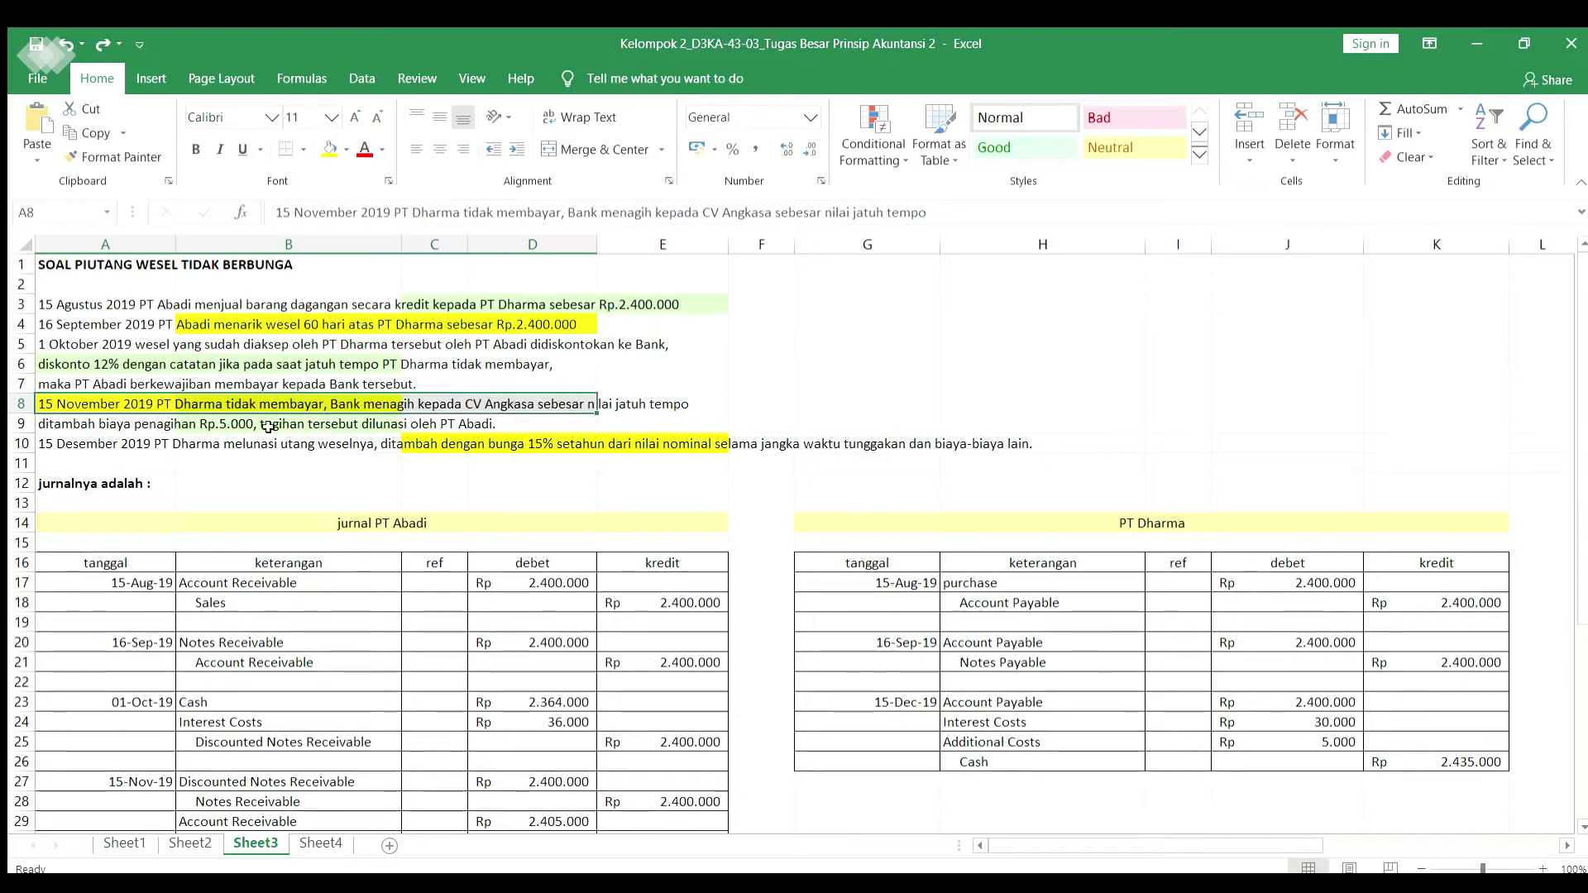
left_click(269, 427)
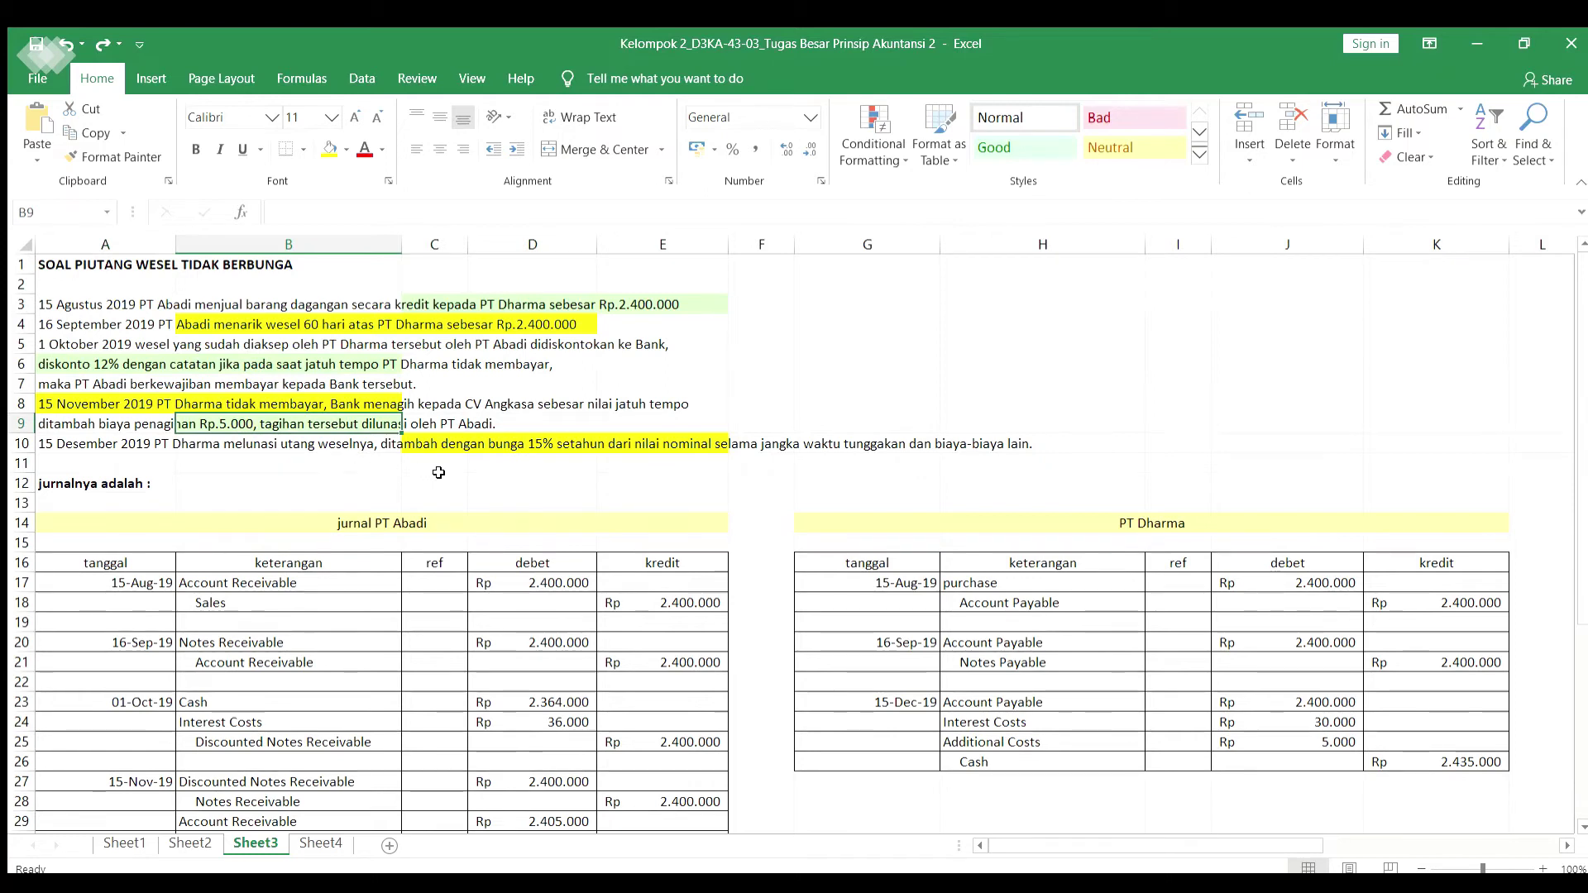
left_click(485, 417)
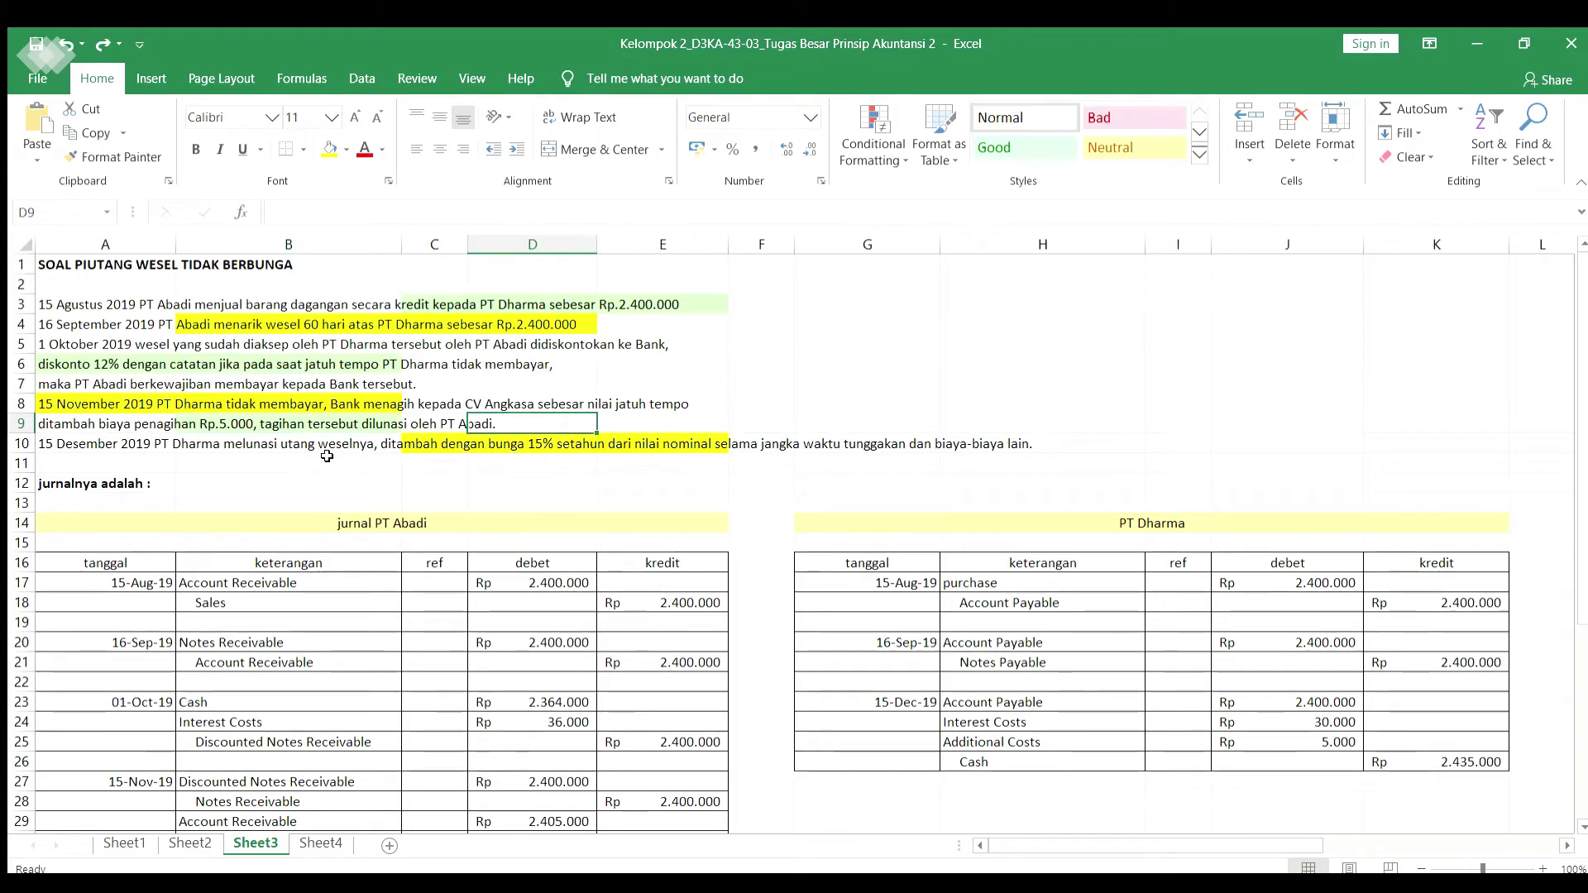
left_click(426, 444)
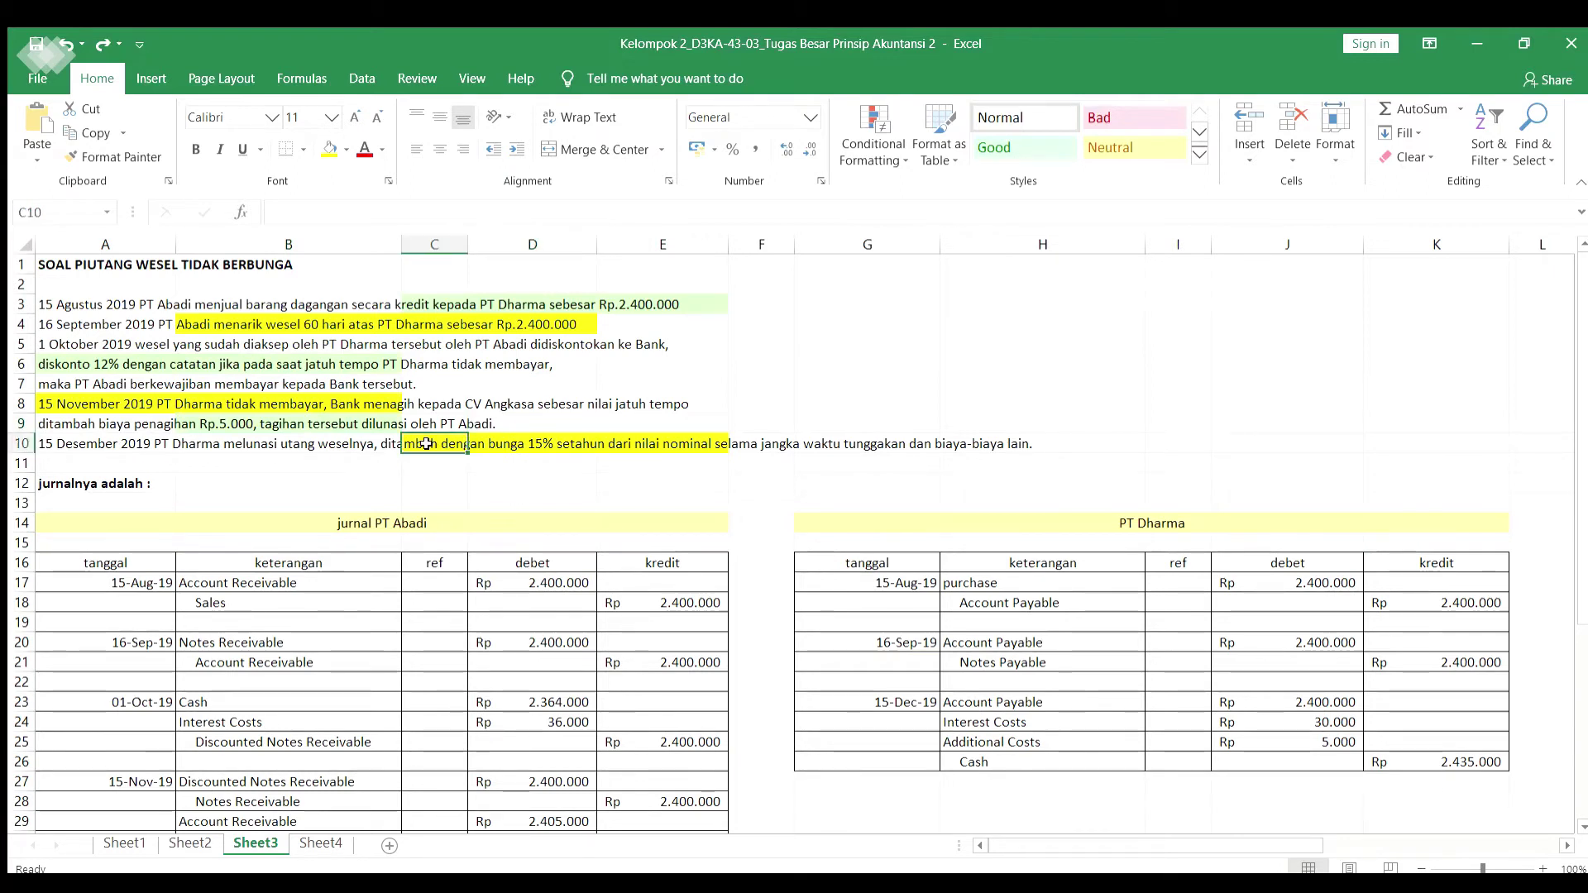
left_click_drag(426, 444, 662, 445)
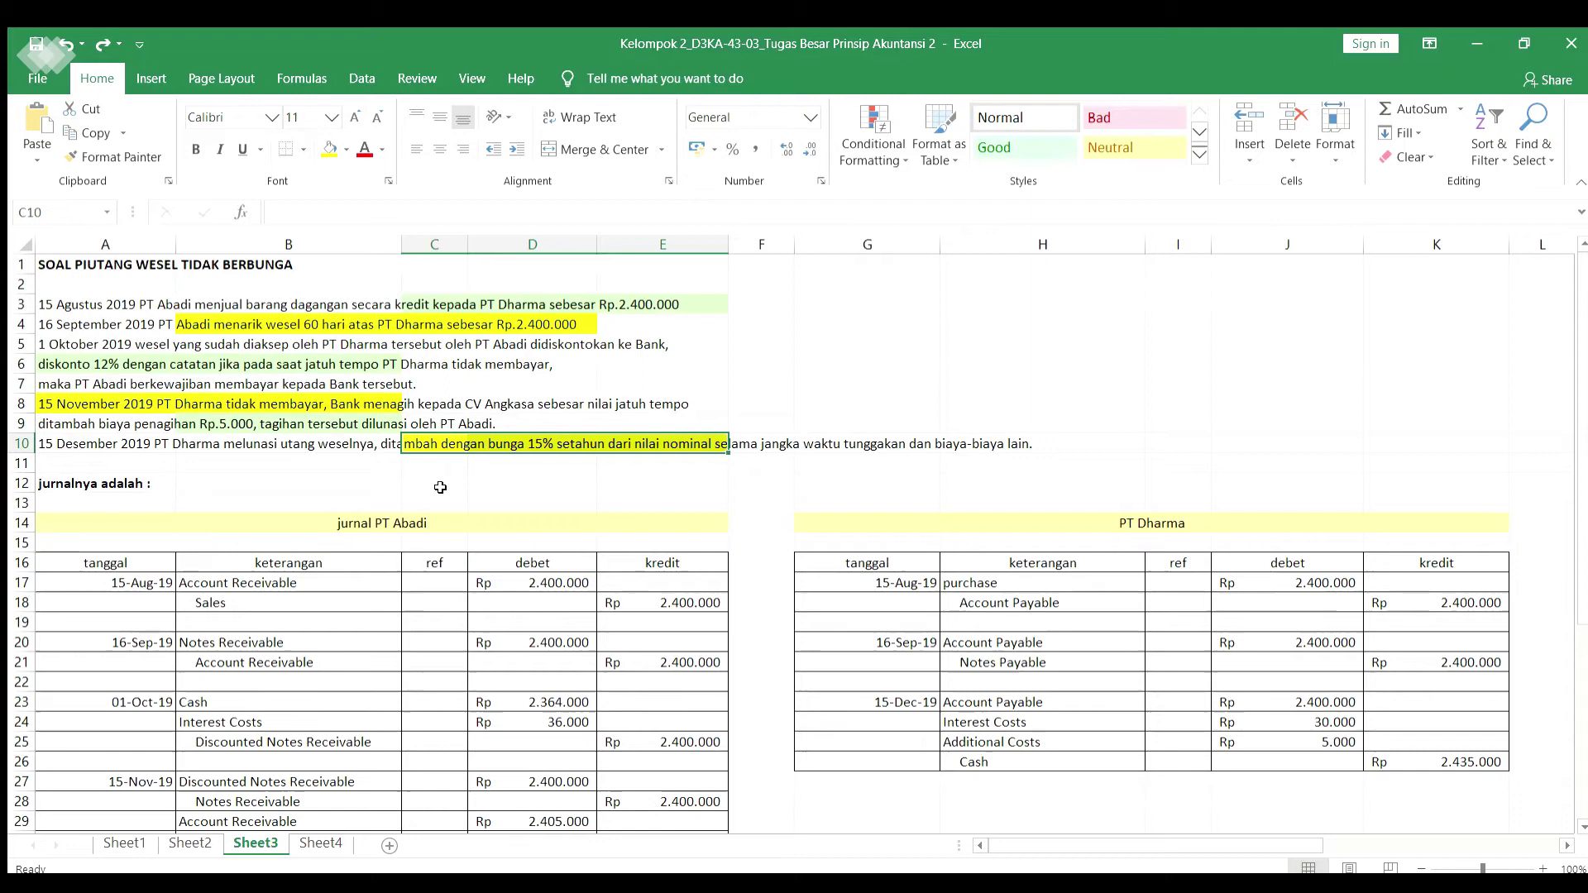
left_click(442, 490)
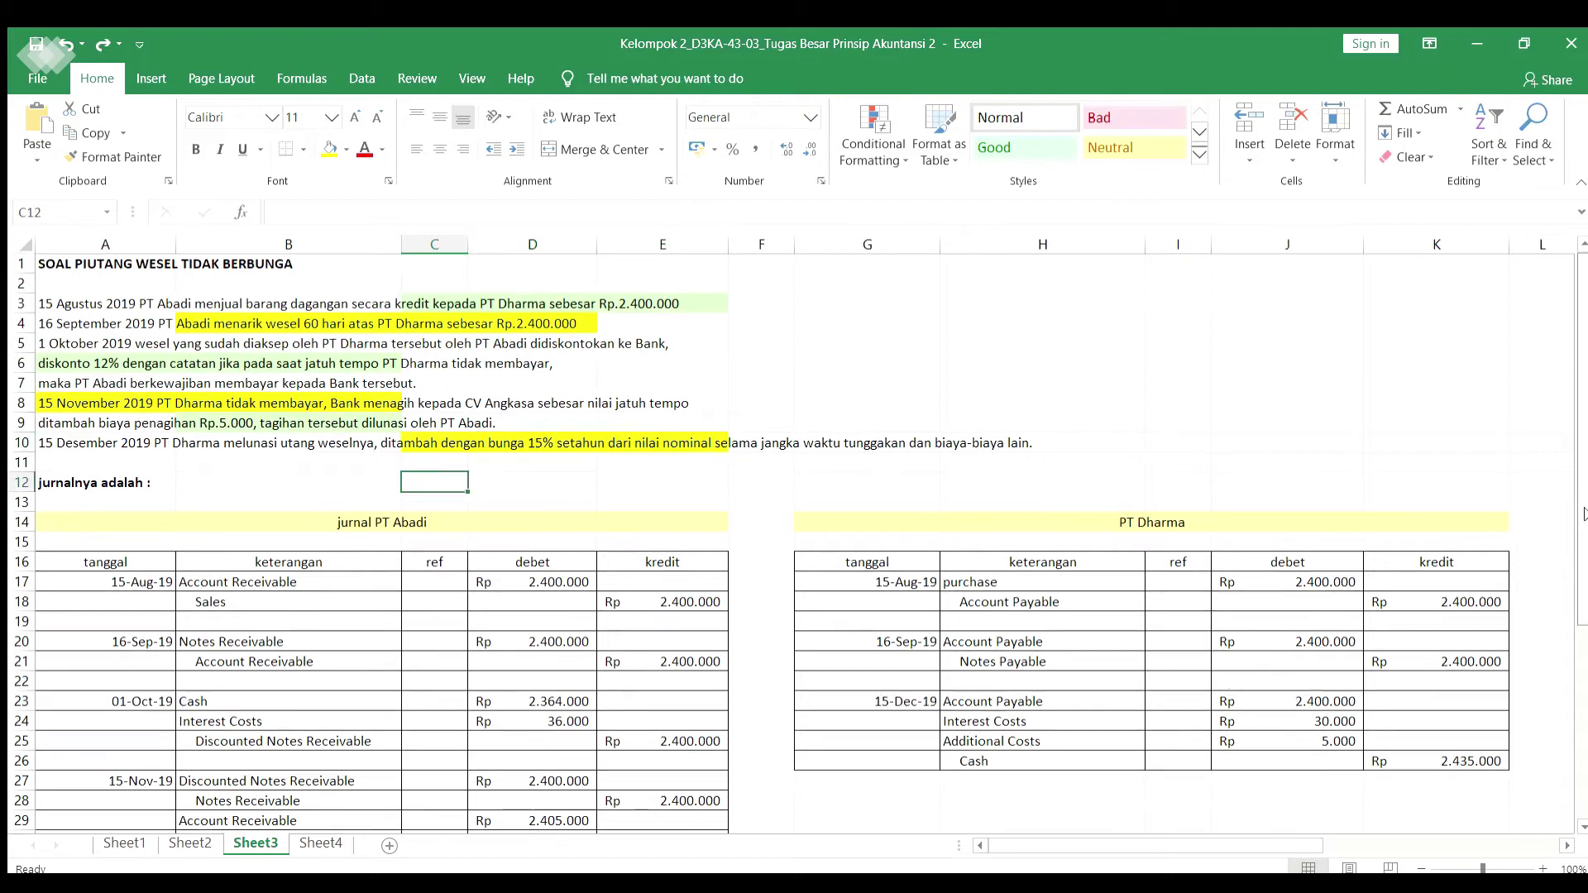
Compare the 15 August credit sale in row 3 with the Account Receivable debit and Sales credit in jurnal PT Abadi
left_click_drag(1583, 502, 1583, 519)
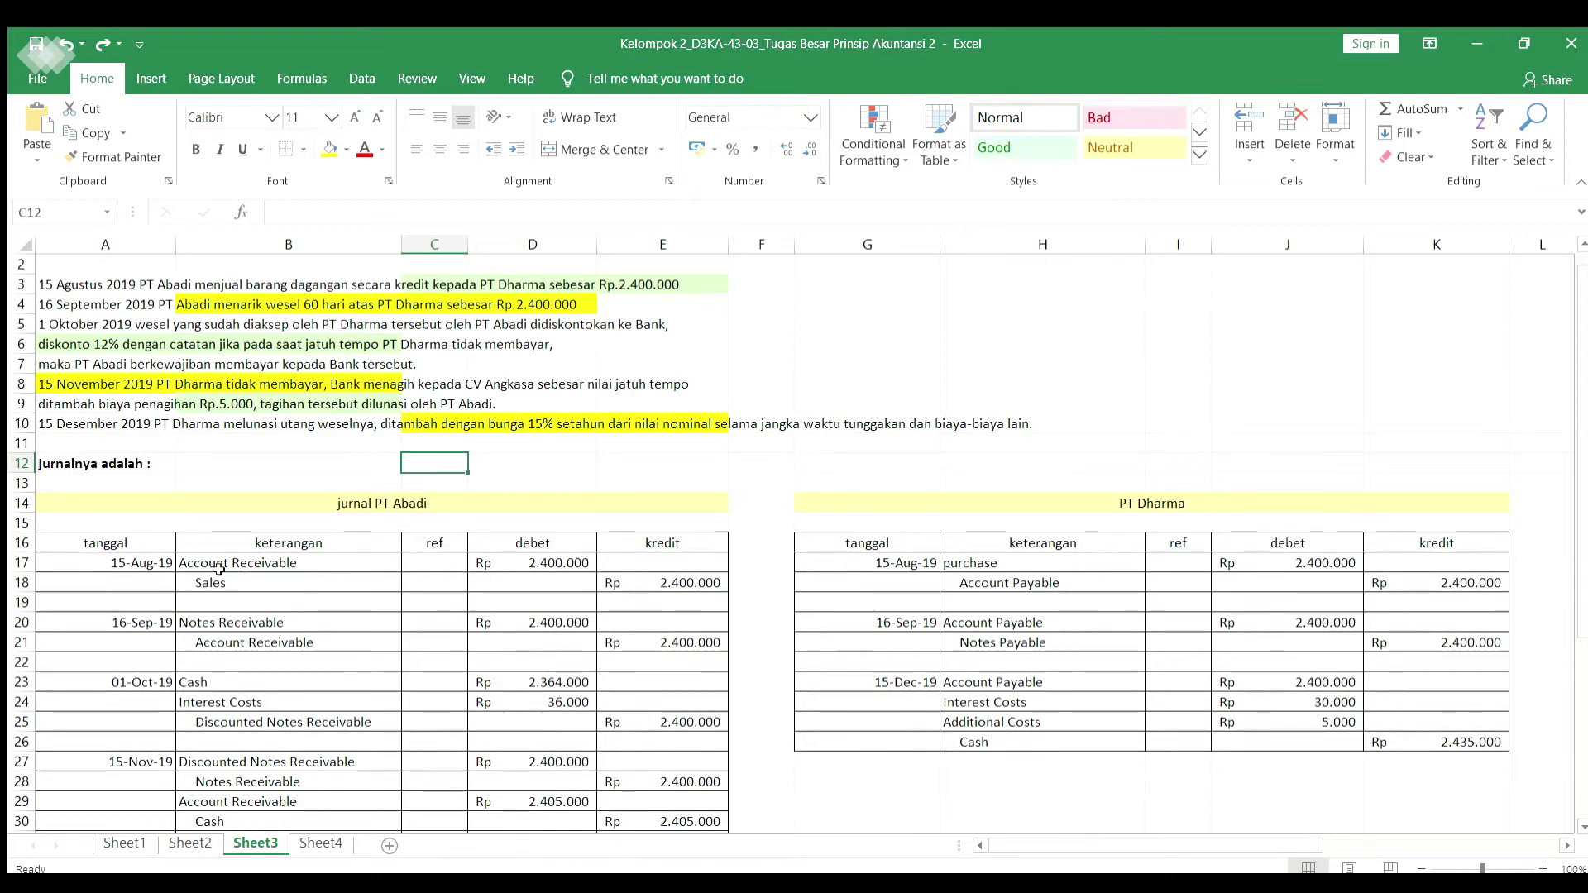
left_click(145, 564)
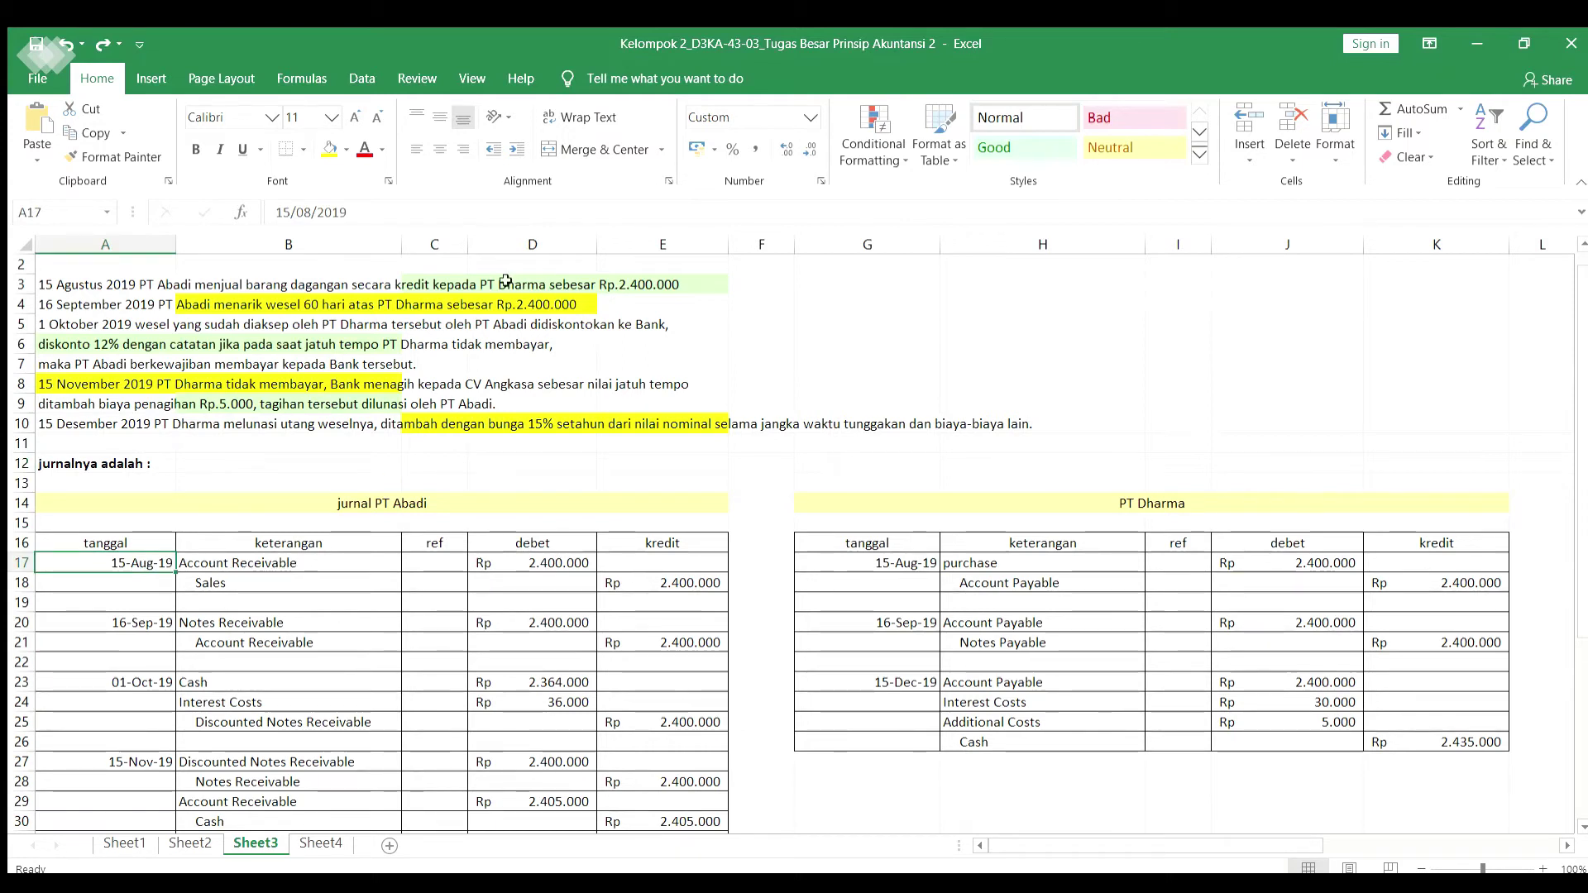
left_click(530, 284)
left_click(653, 284)
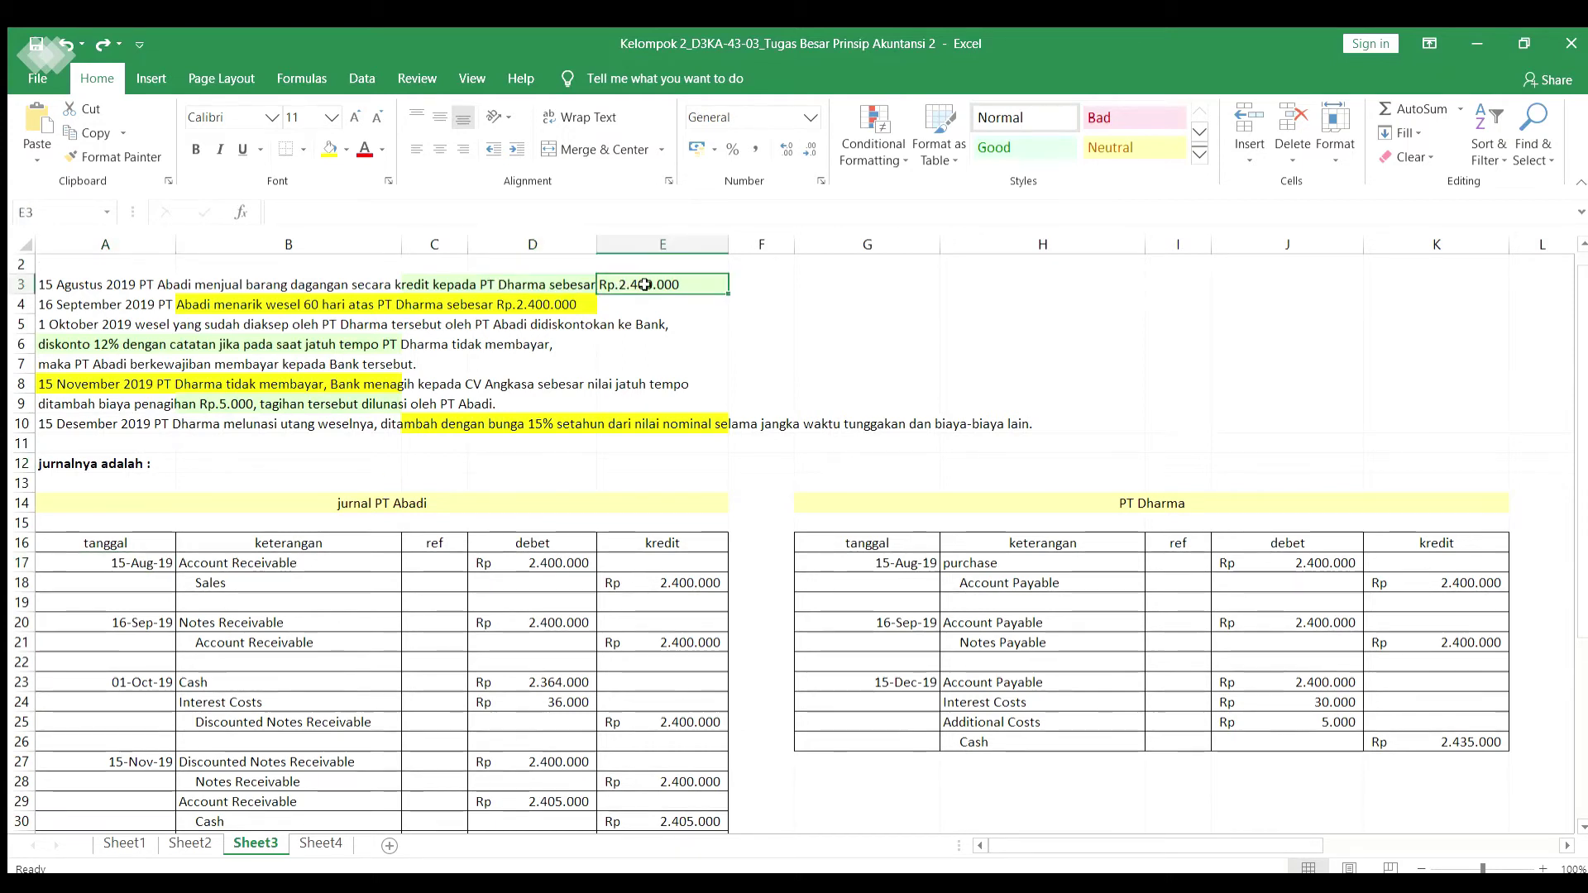
left_click(375, 567)
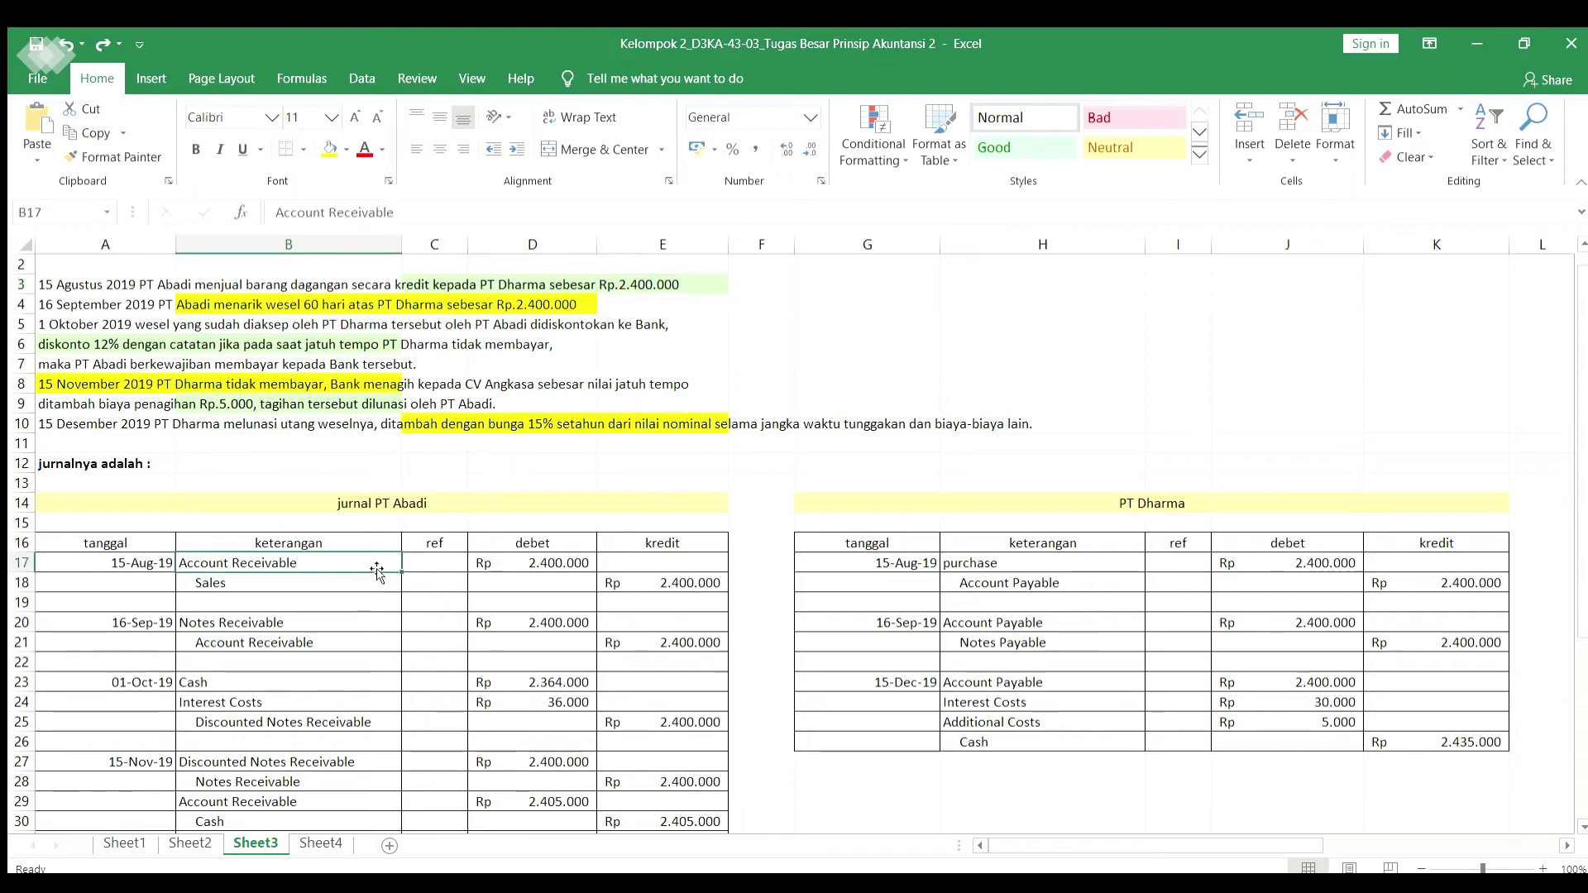
left_click(498, 562)
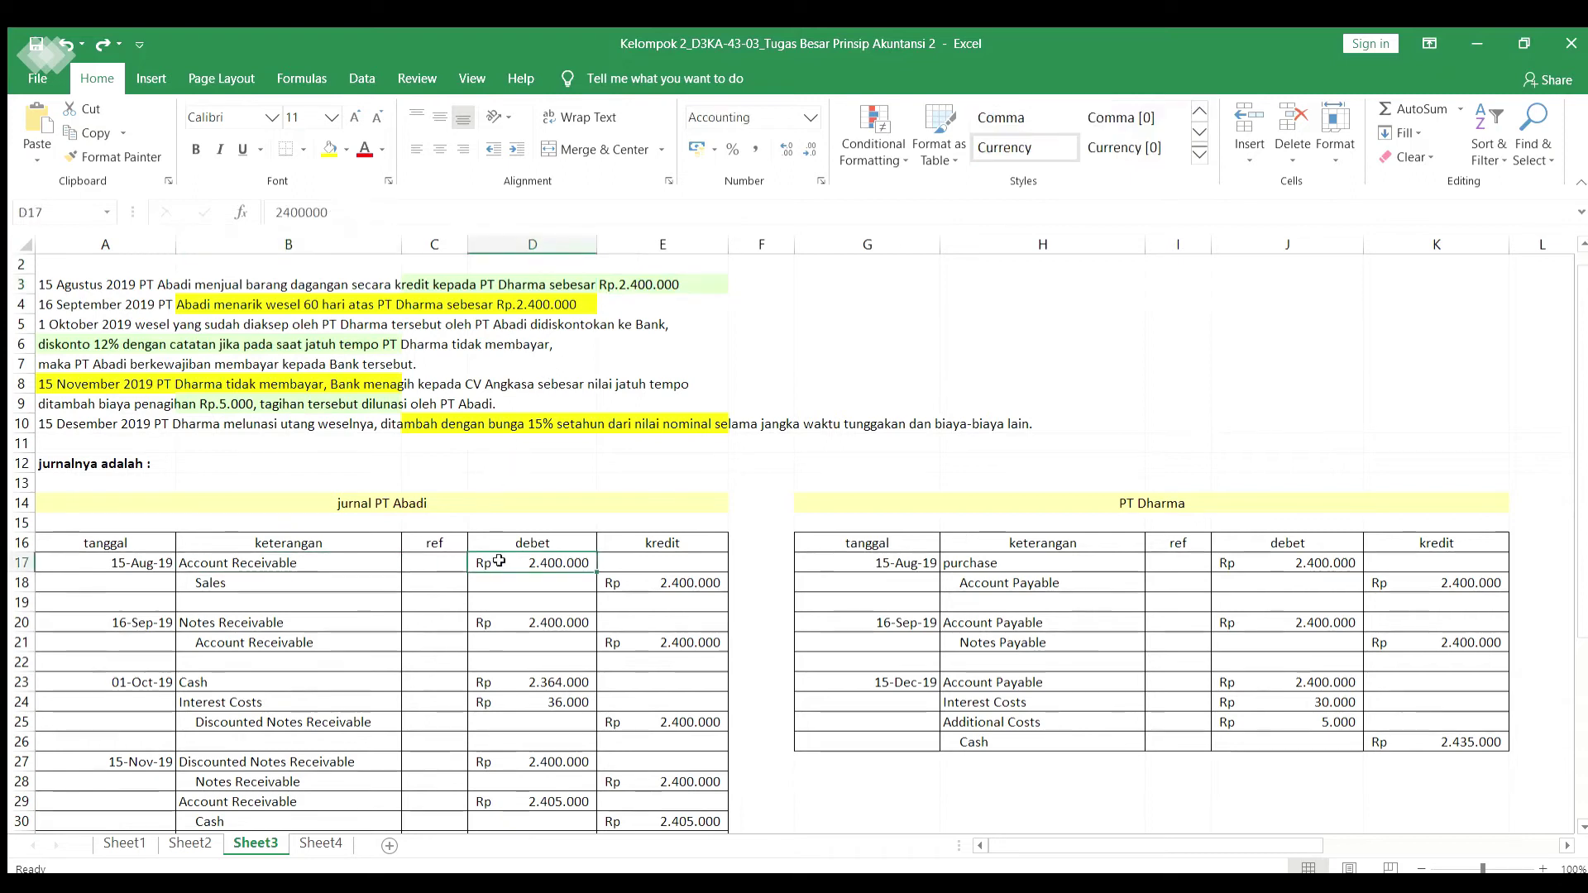
left_click(361, 583)
left_click(648, 586)
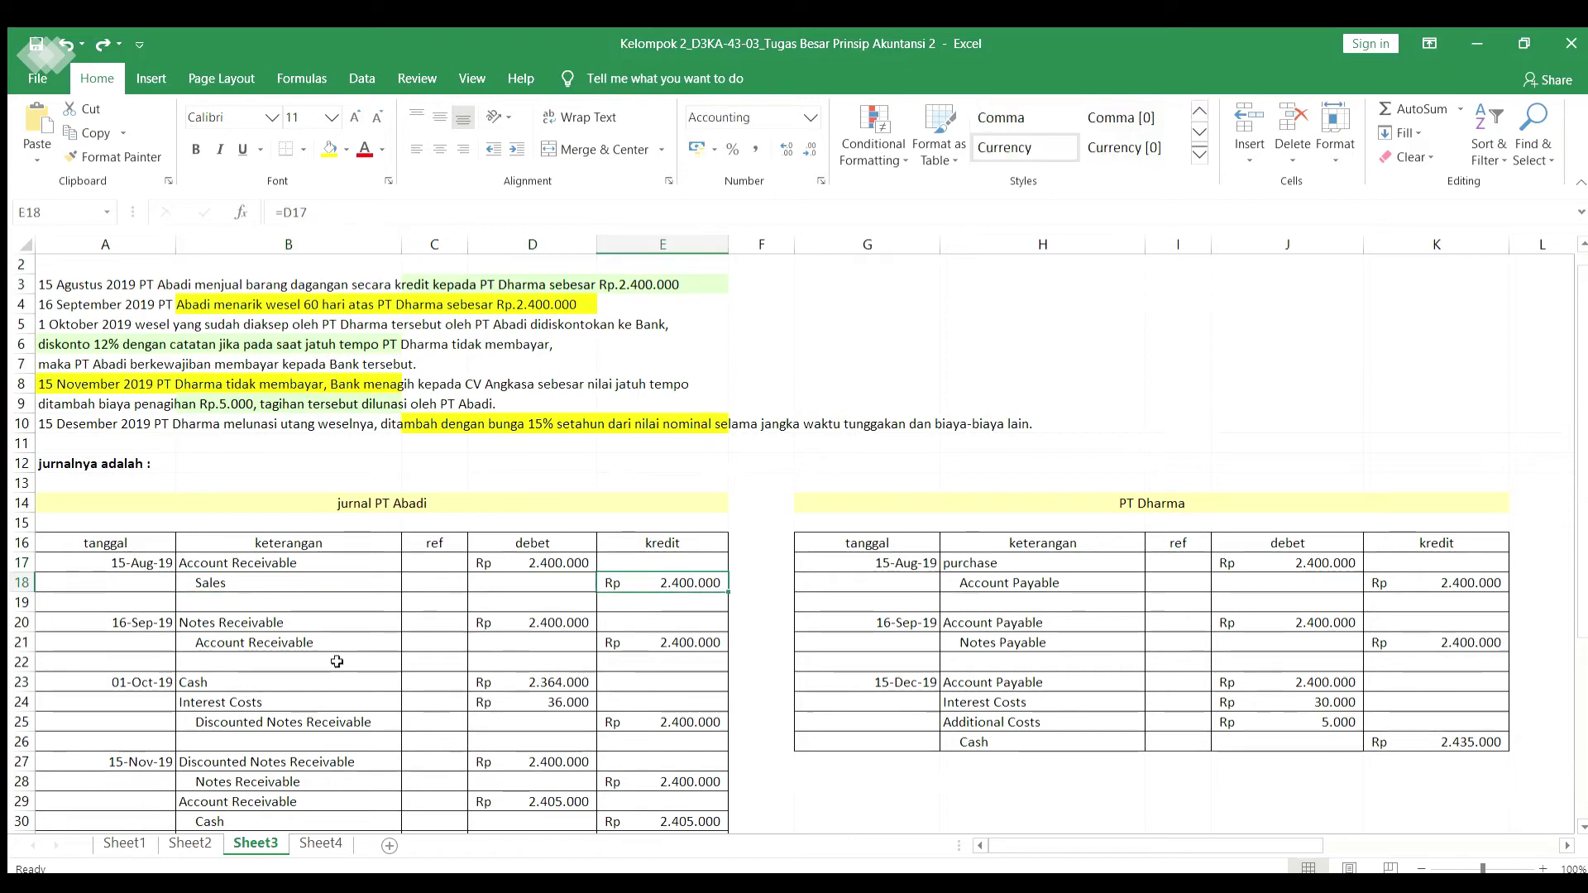
Compare the 16 September note in row 4 with the Notes Receivable debit and Account Receivable credit in jurnal PT Abadi
left_click(140, 617)
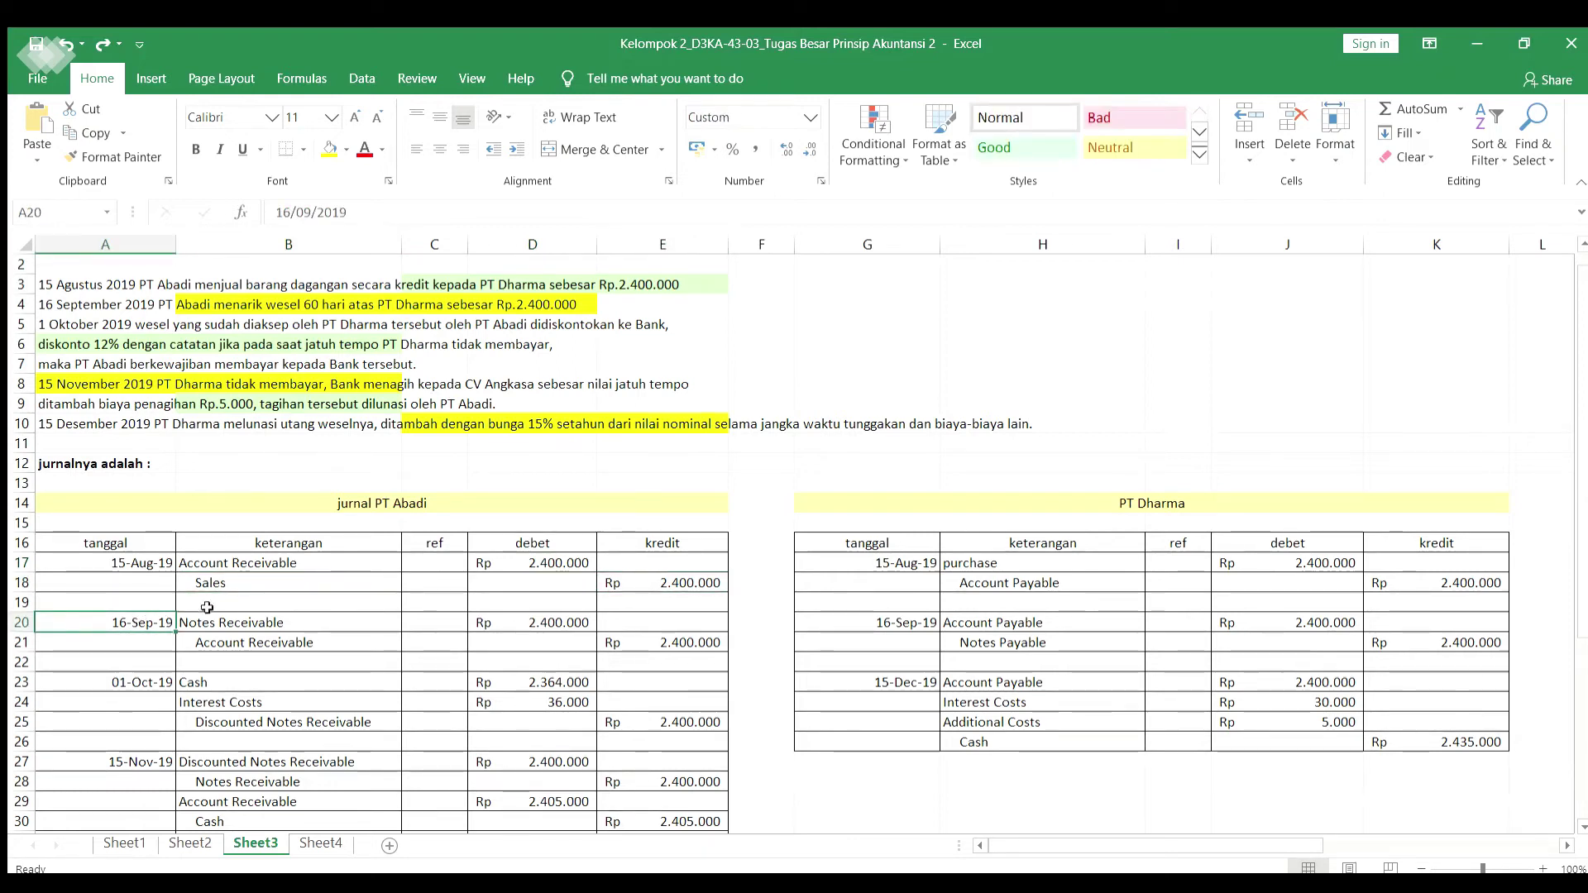
left_click(272, 305)
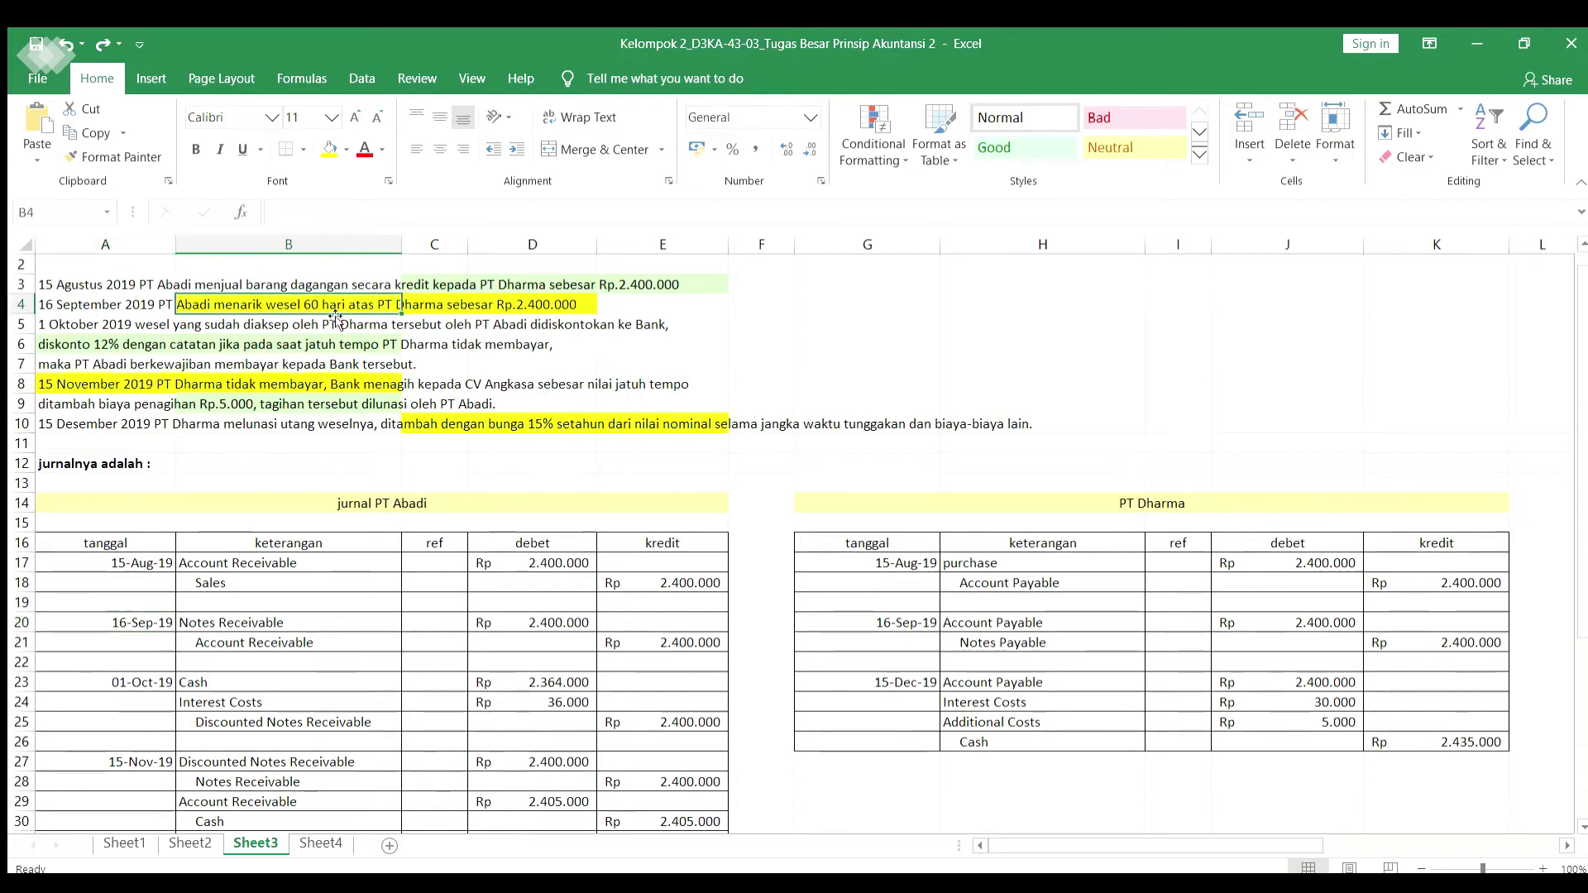
left_click(480, 309)
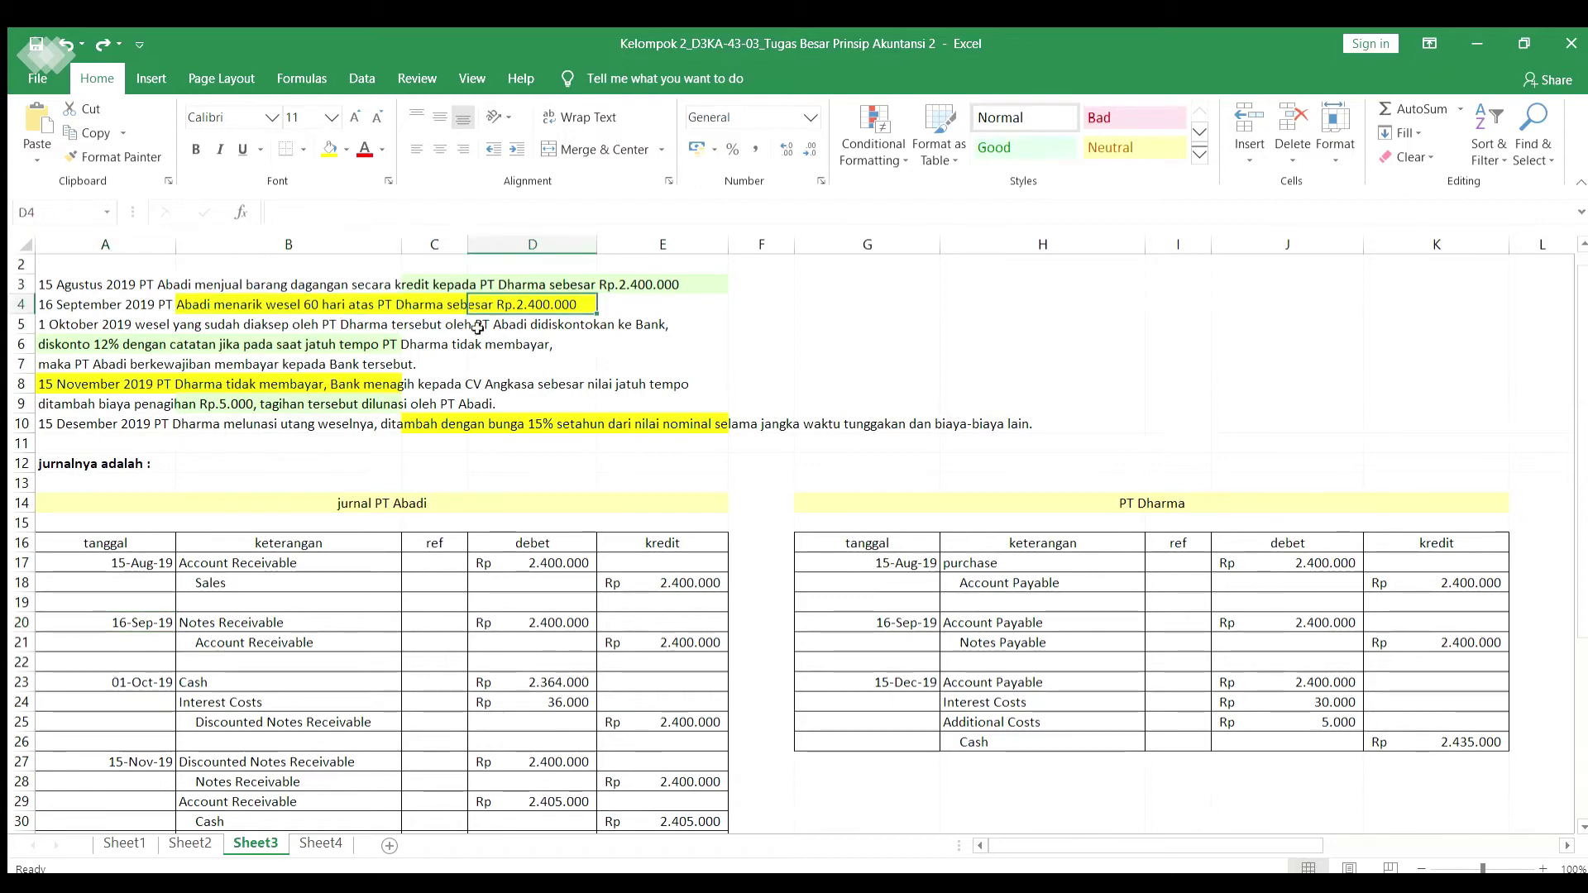
left_click(342, 618)
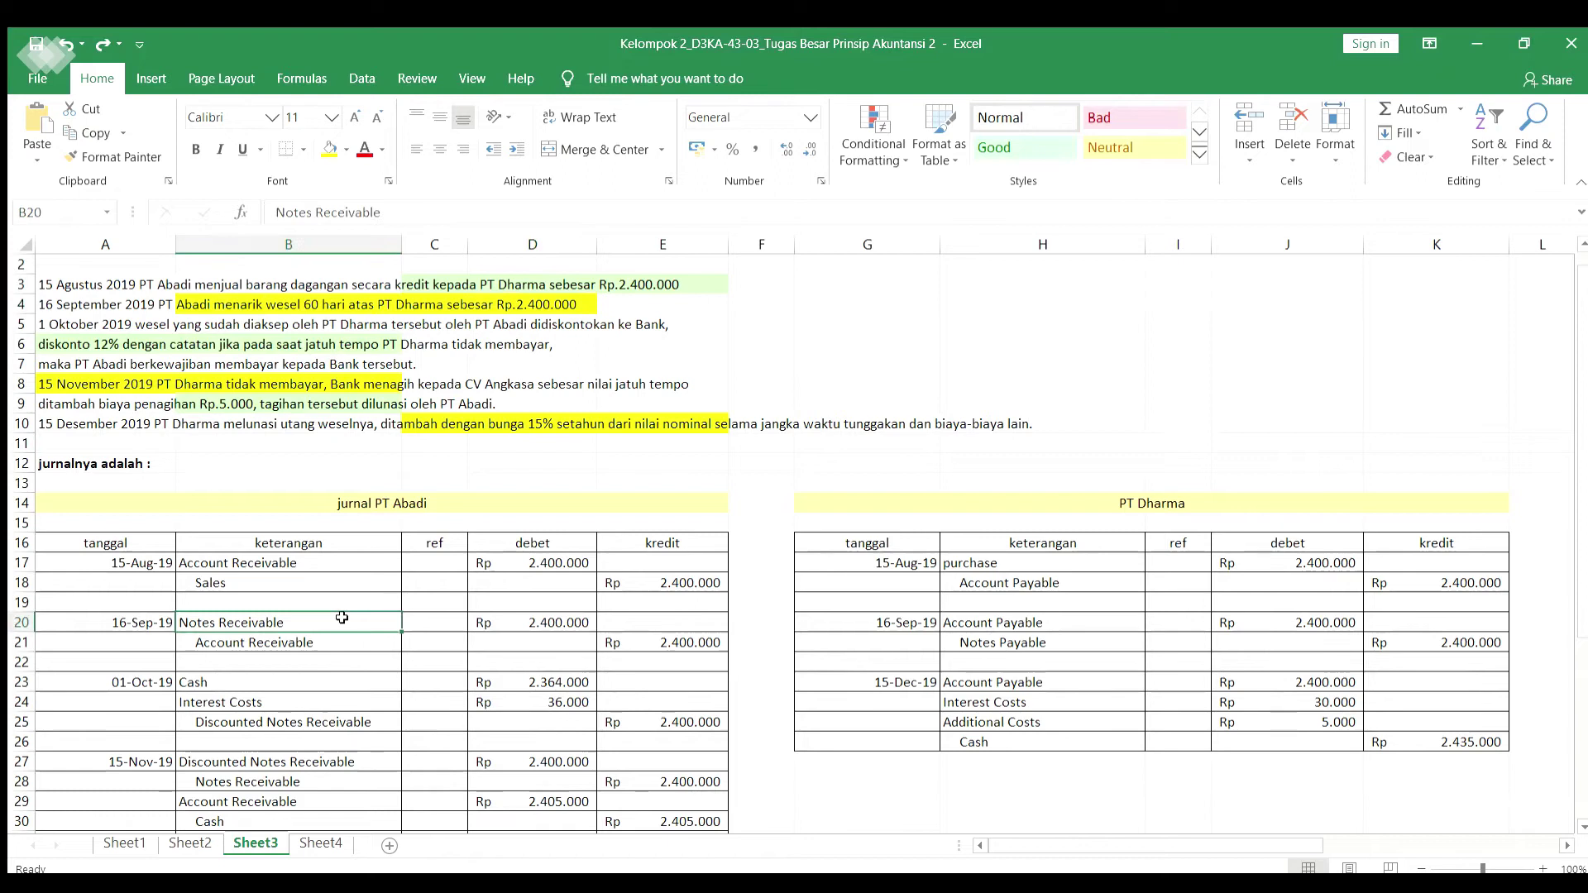
left_click(502, 622)
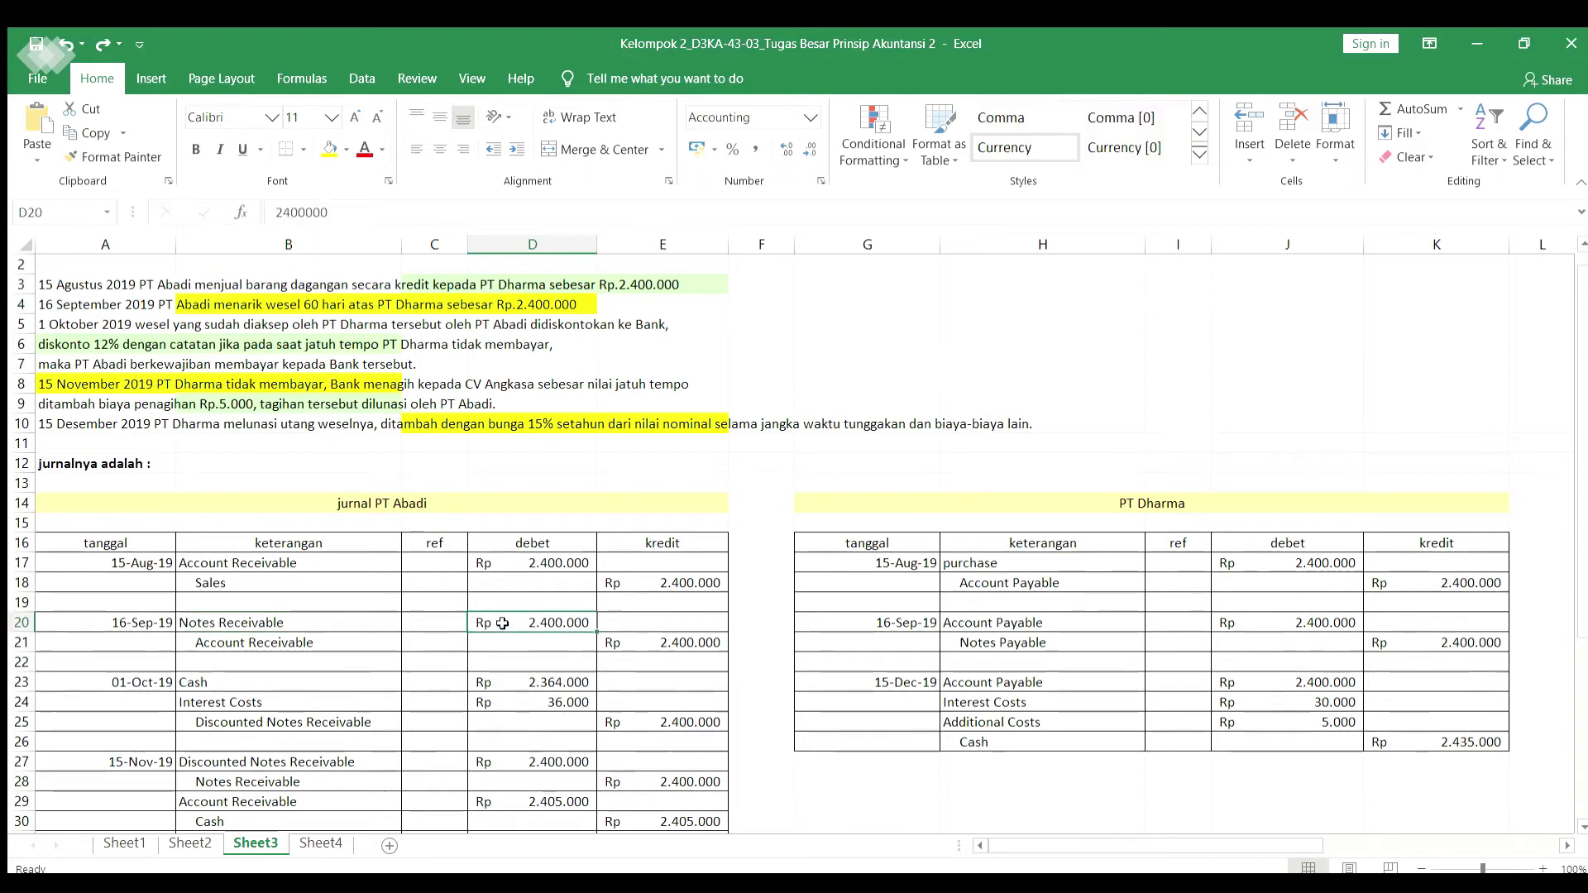
left_click(361, 641)
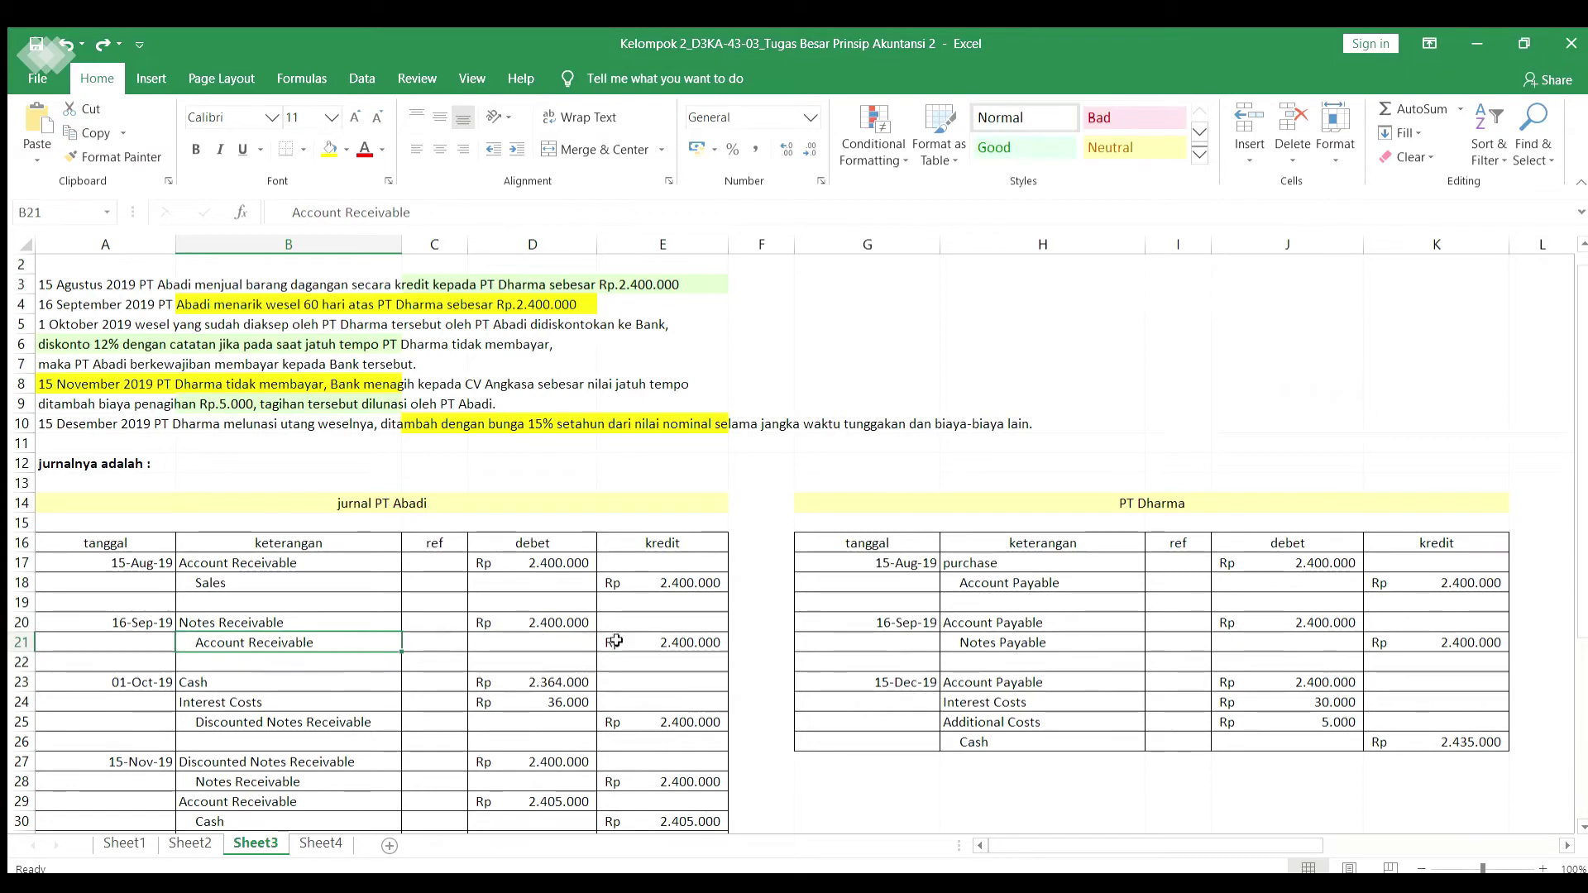
left_click(646, 642)
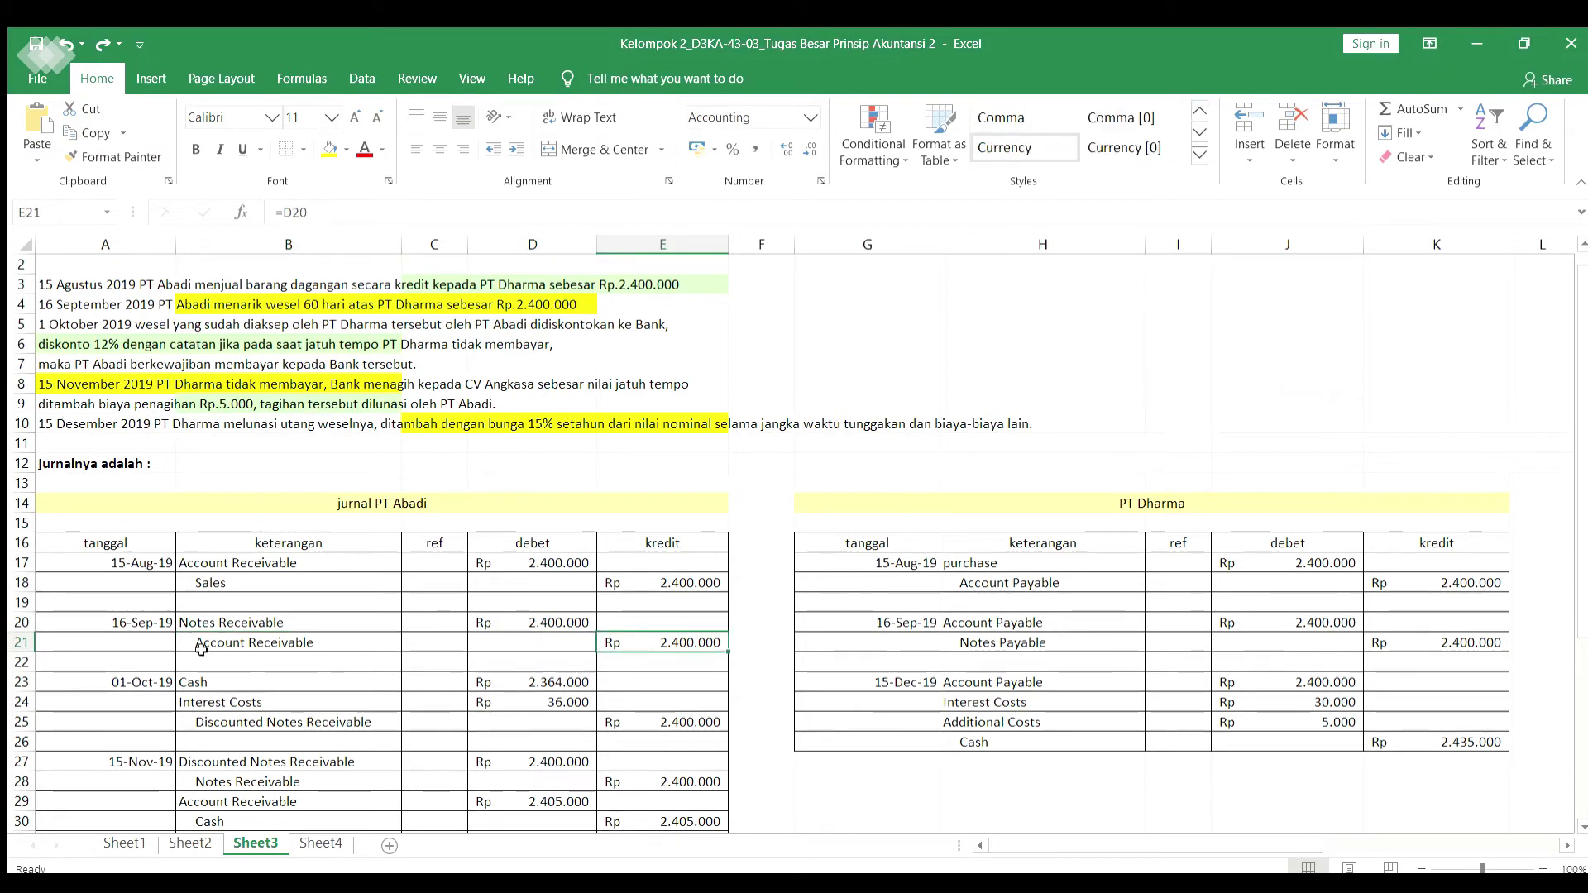
Examine the 1 October discount and cash value calculation in the wesel tidak berbunga block, starting from the discount terms in row 6
left_click(80, 343)
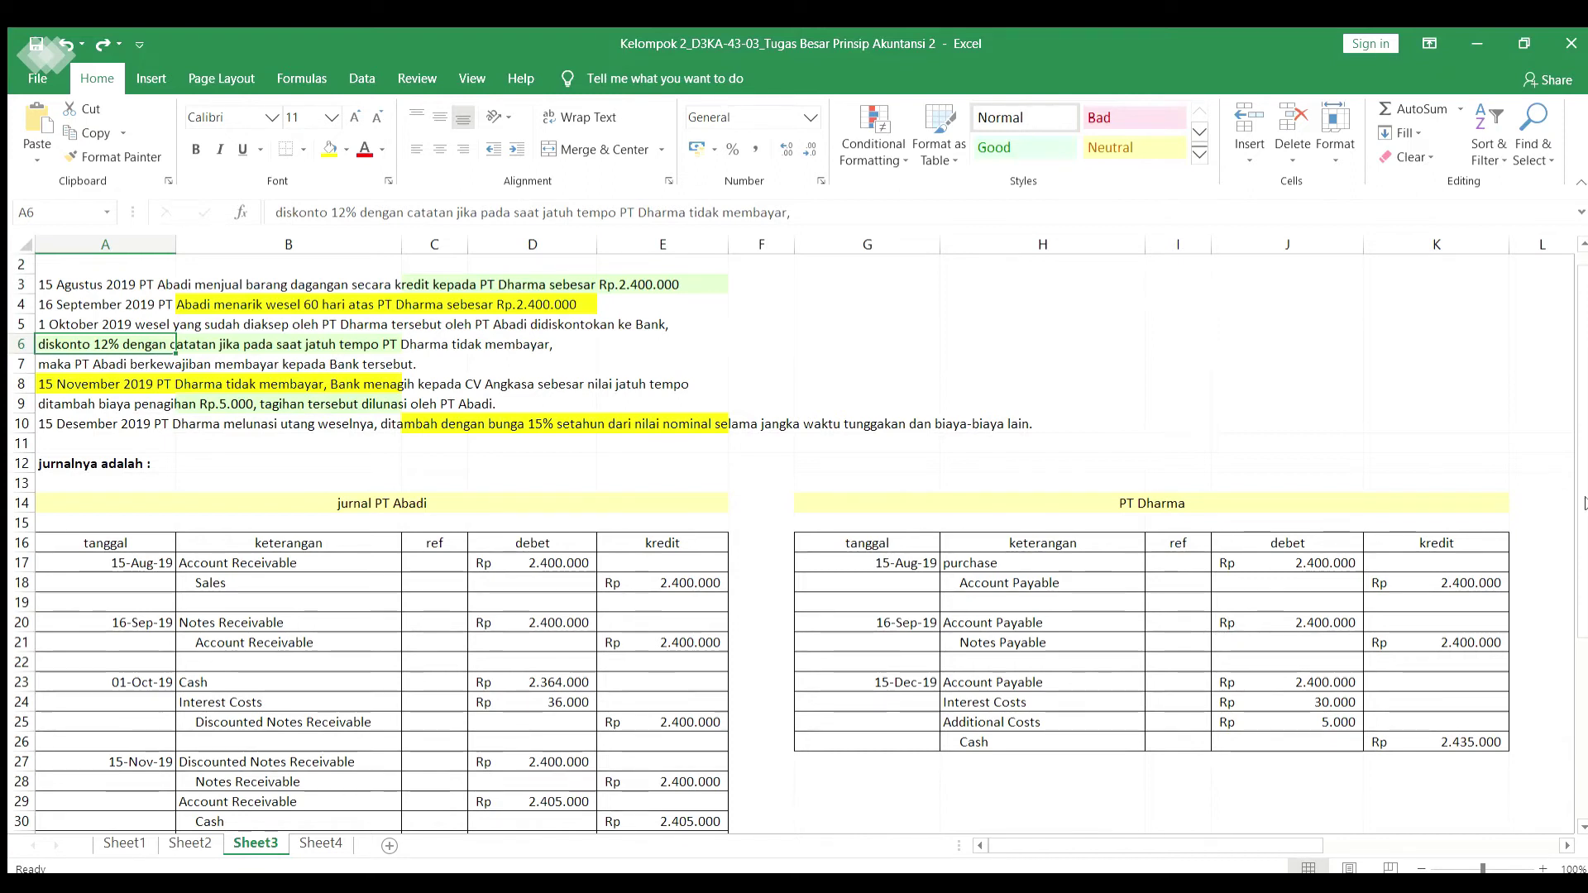
left_click_drag(1582, 522, 1576, 745)
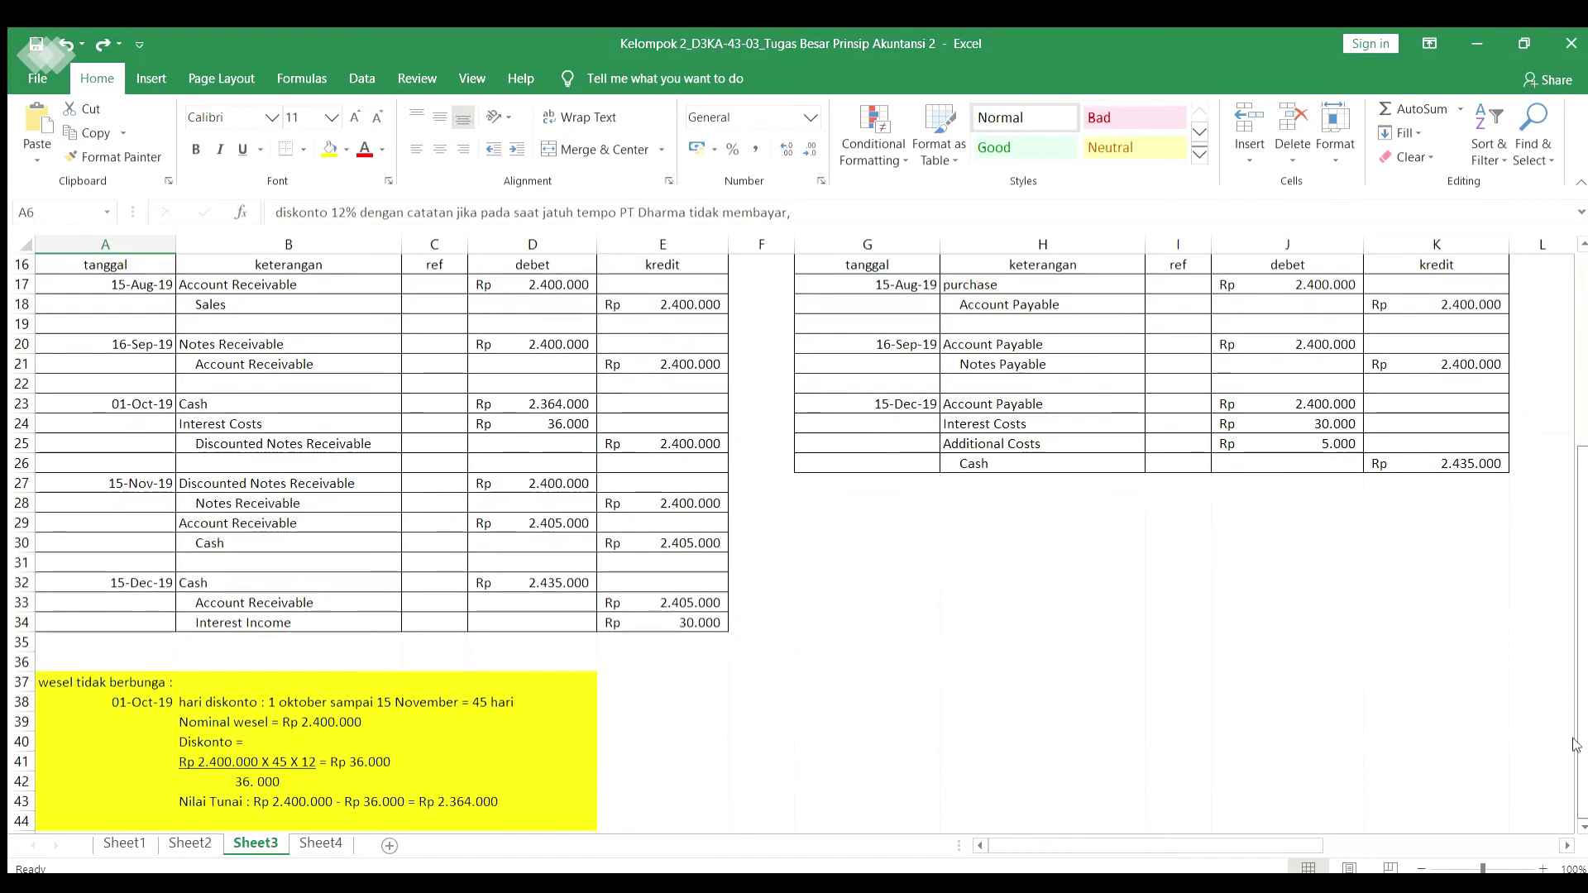
left_click(288, 769)
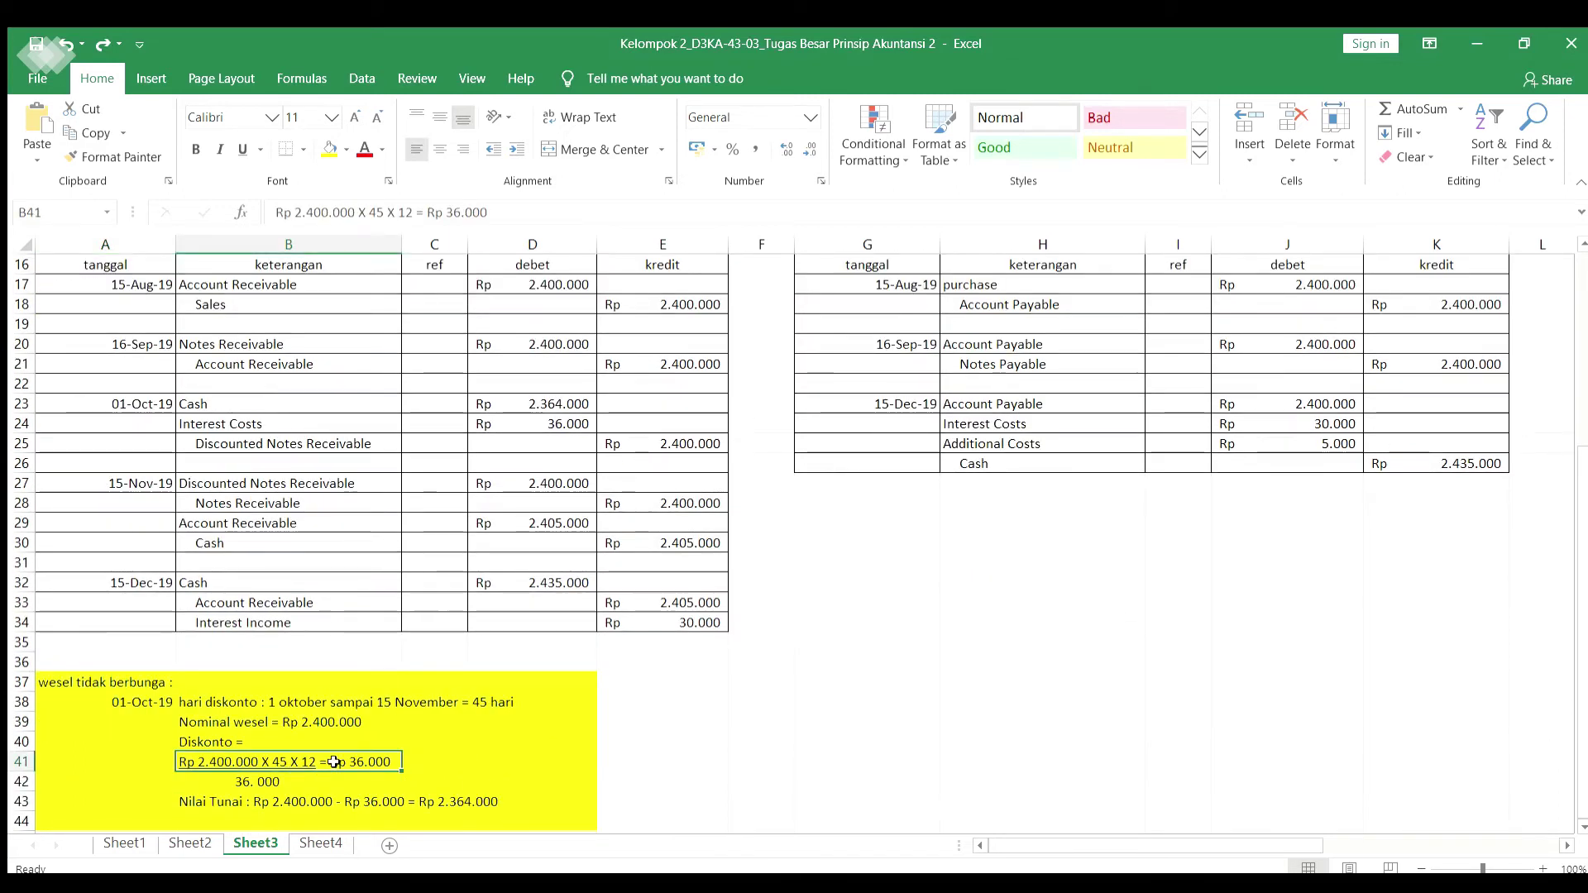
left_click(281, 781)
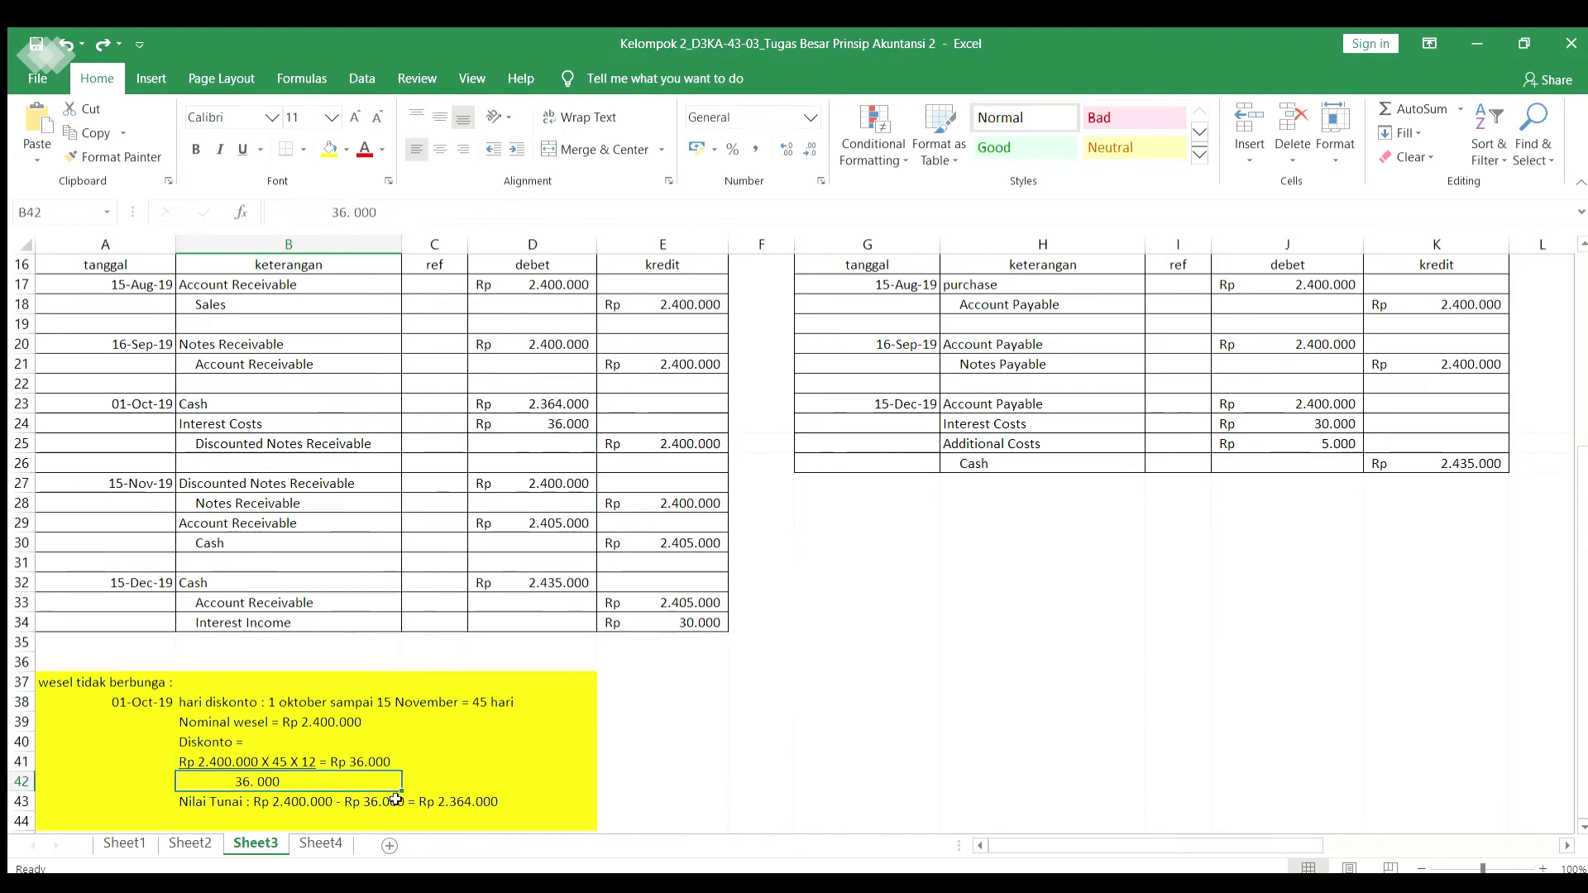
left_click(274, 802)
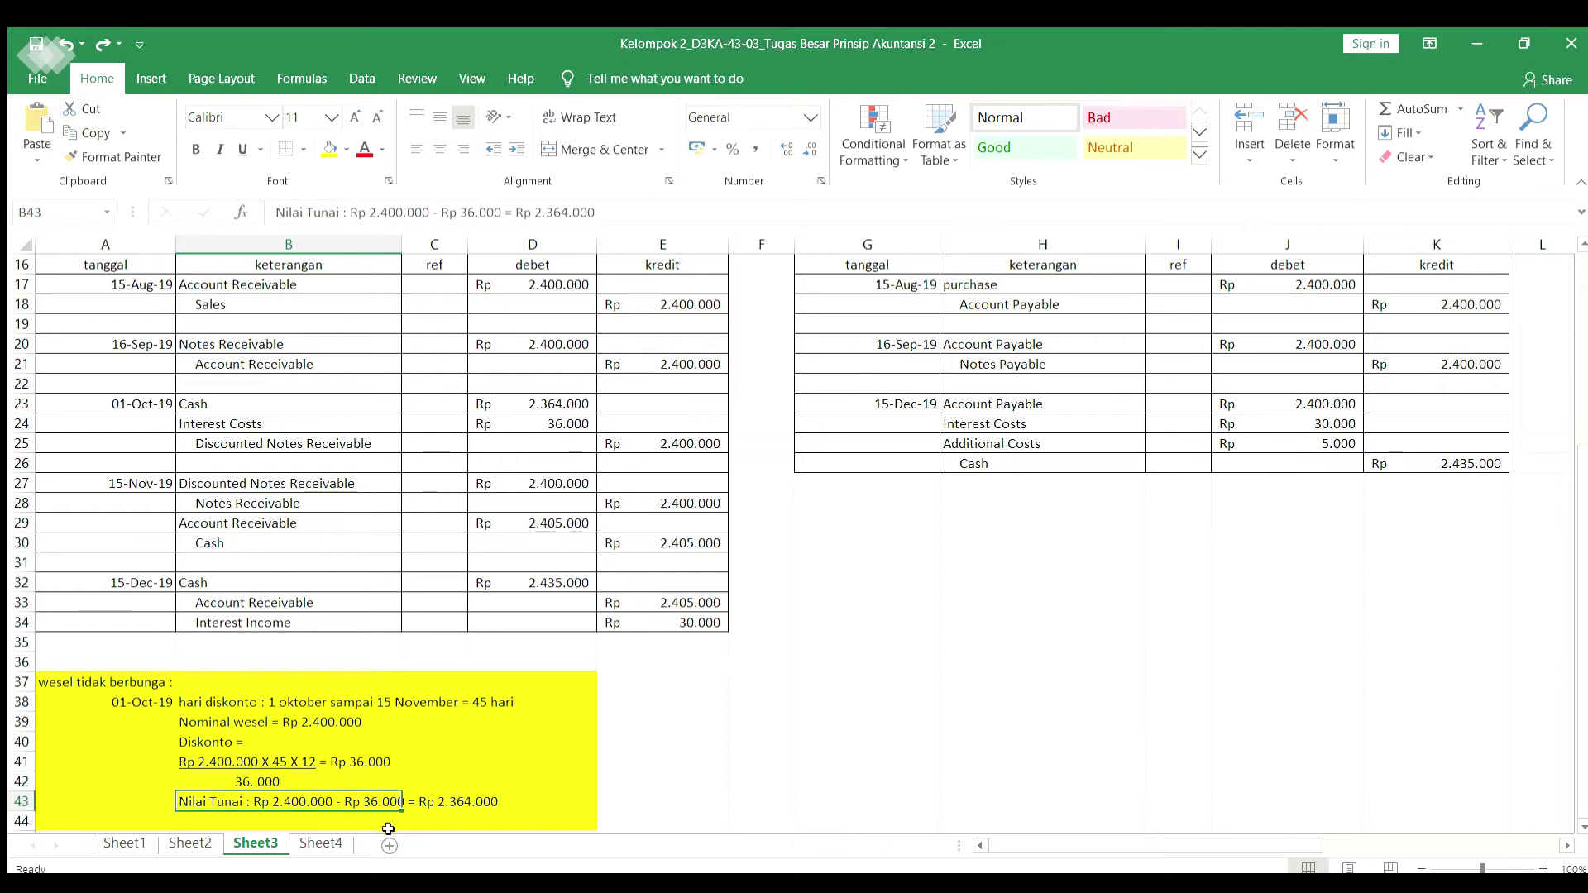
left_click(474, 809)
left_click(426, 804)
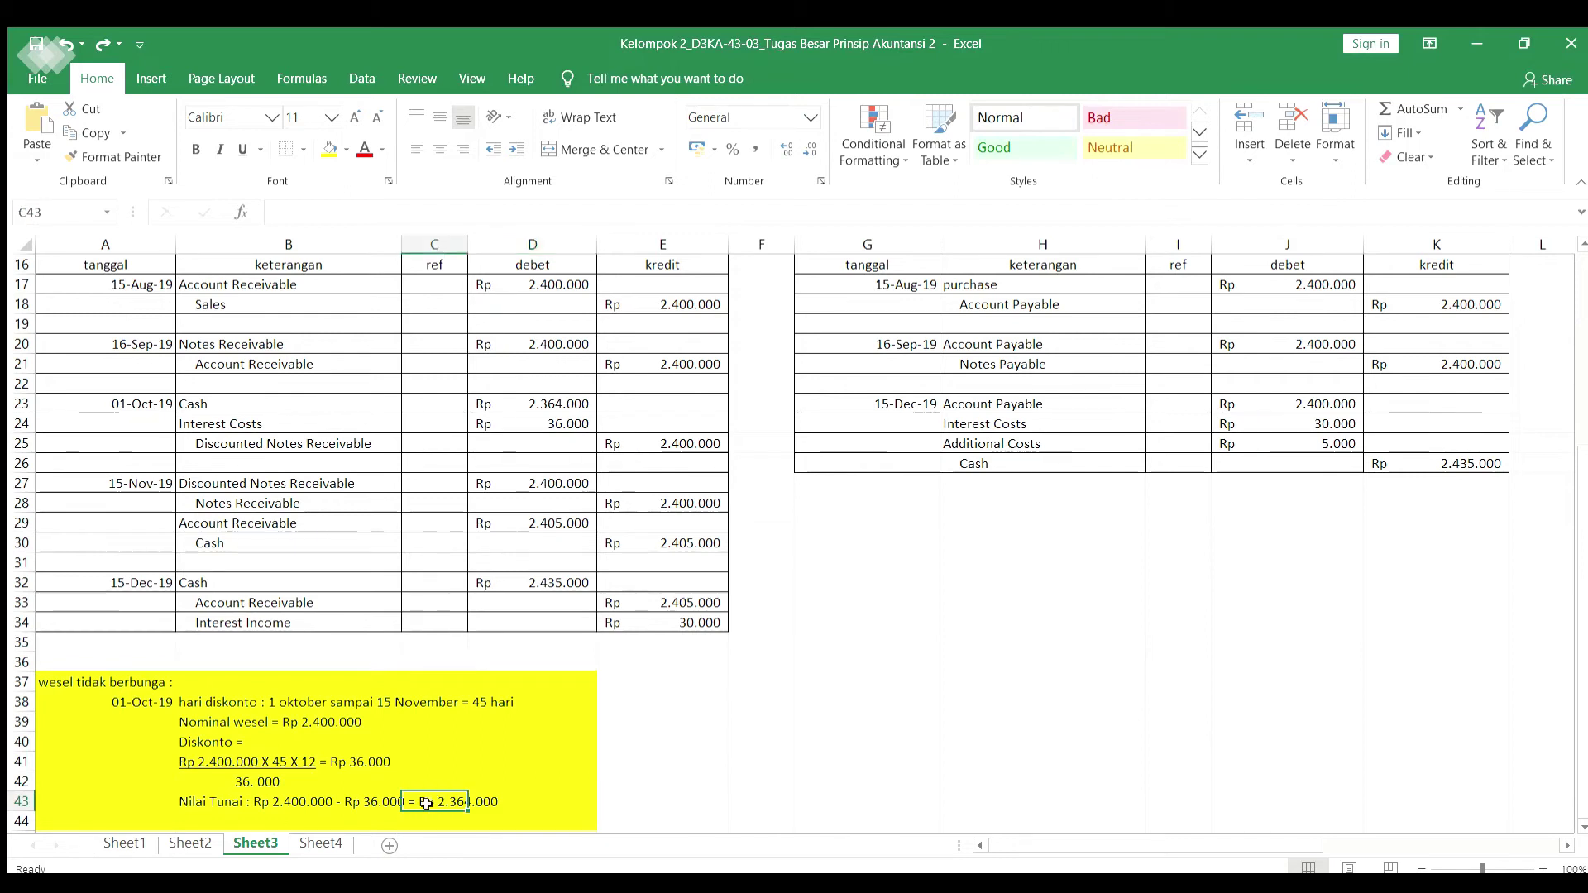
left_click(507, 760)
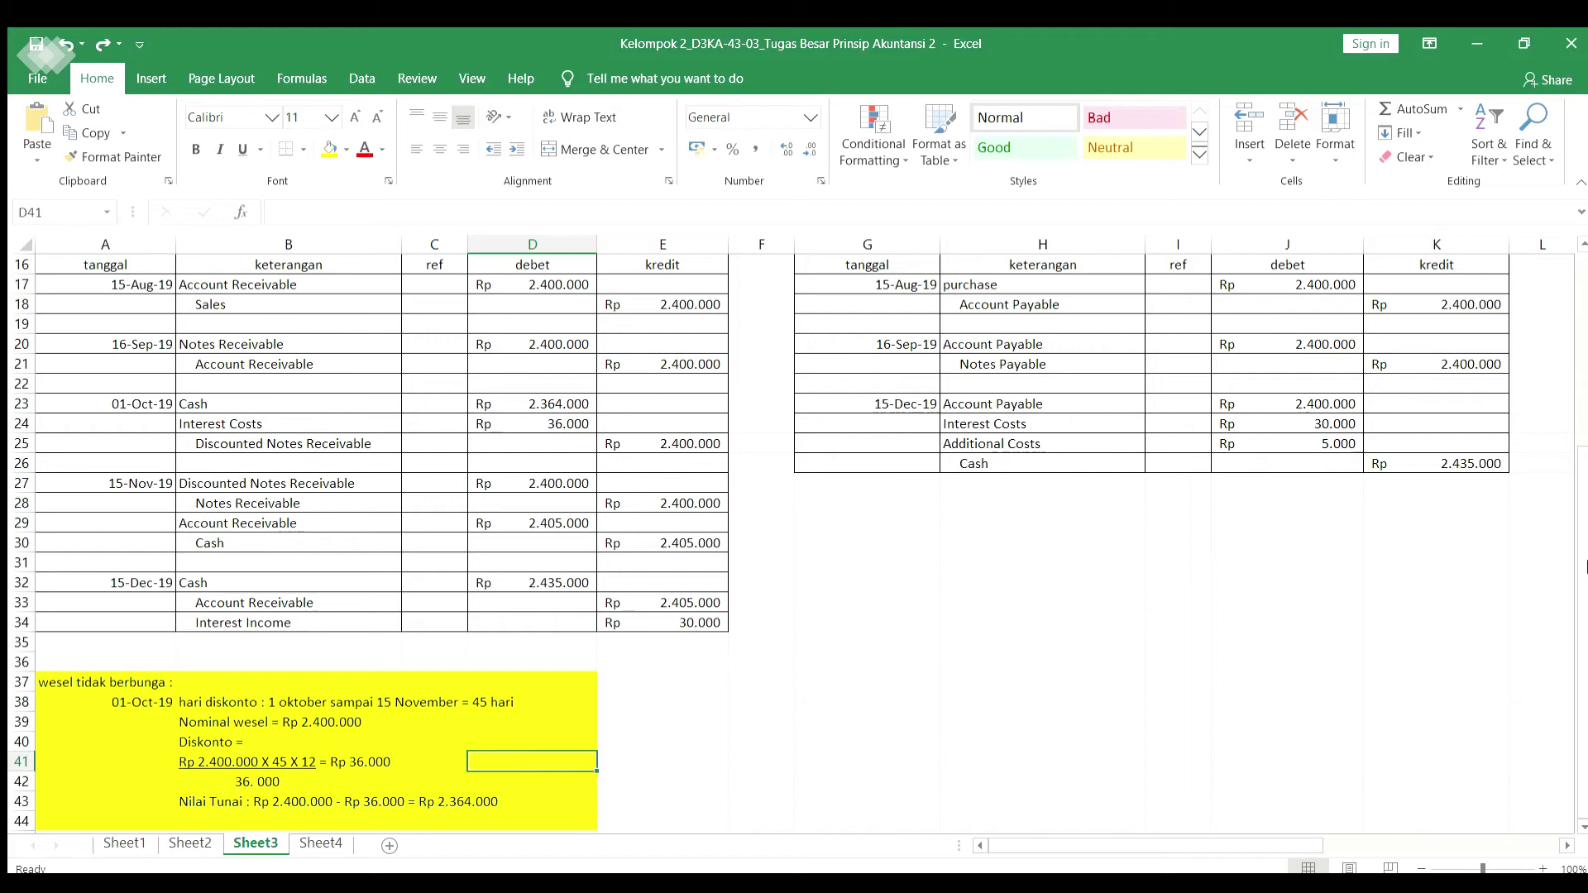
Examine the 1 October Interest Costs debit and Discounted Notes Receivable credit in jurnal PT Abadi
left_click_drag(1584, 567, 1584, 547)
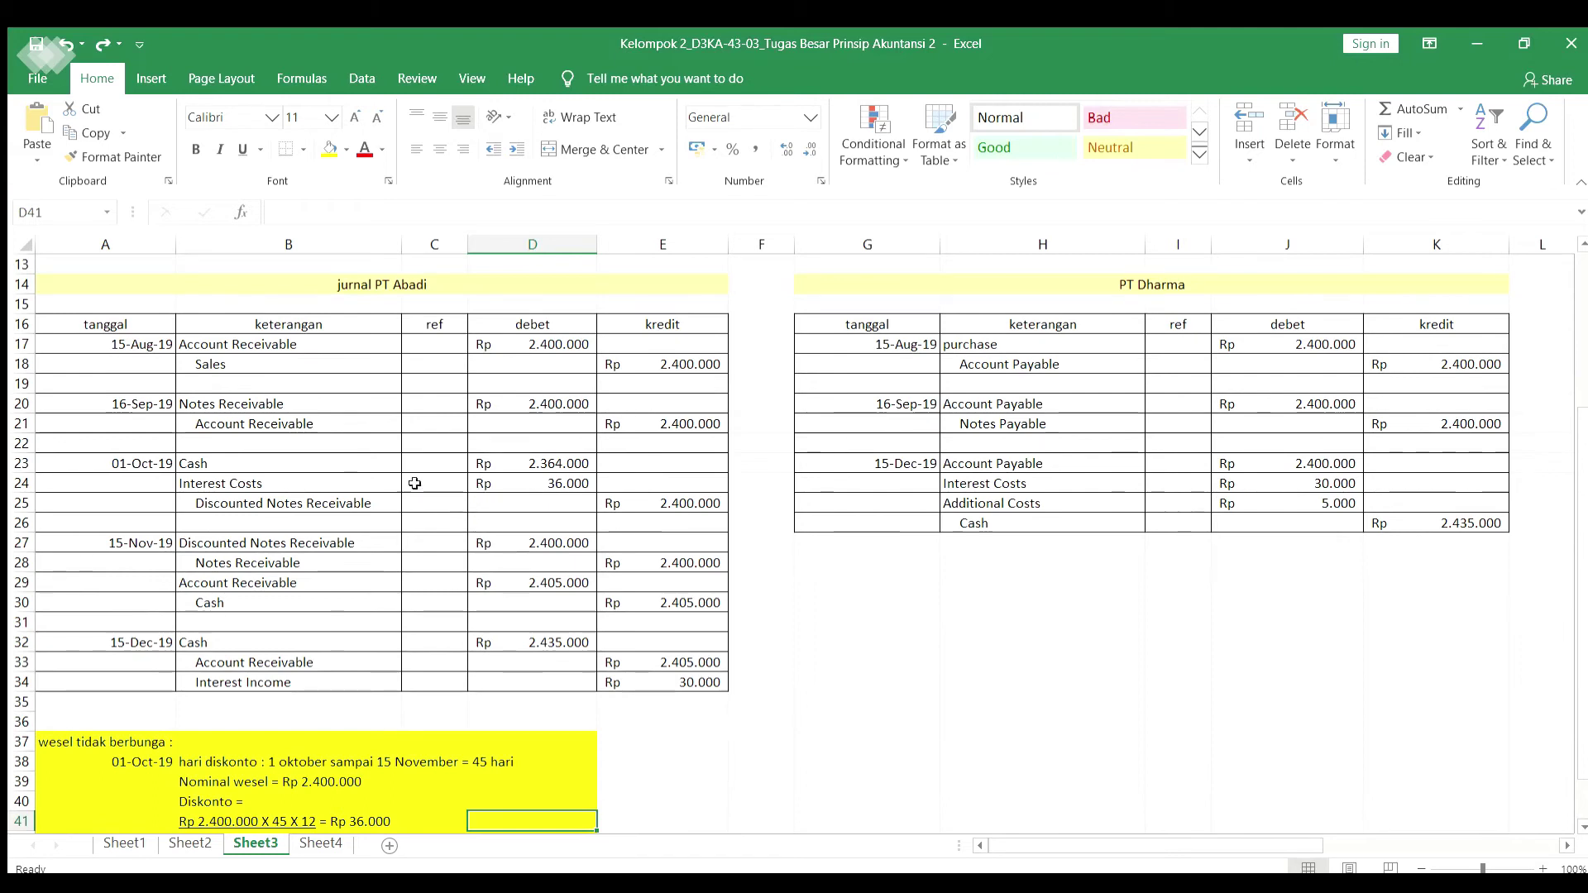
left_click(359, 479)
left_click(546, 481)
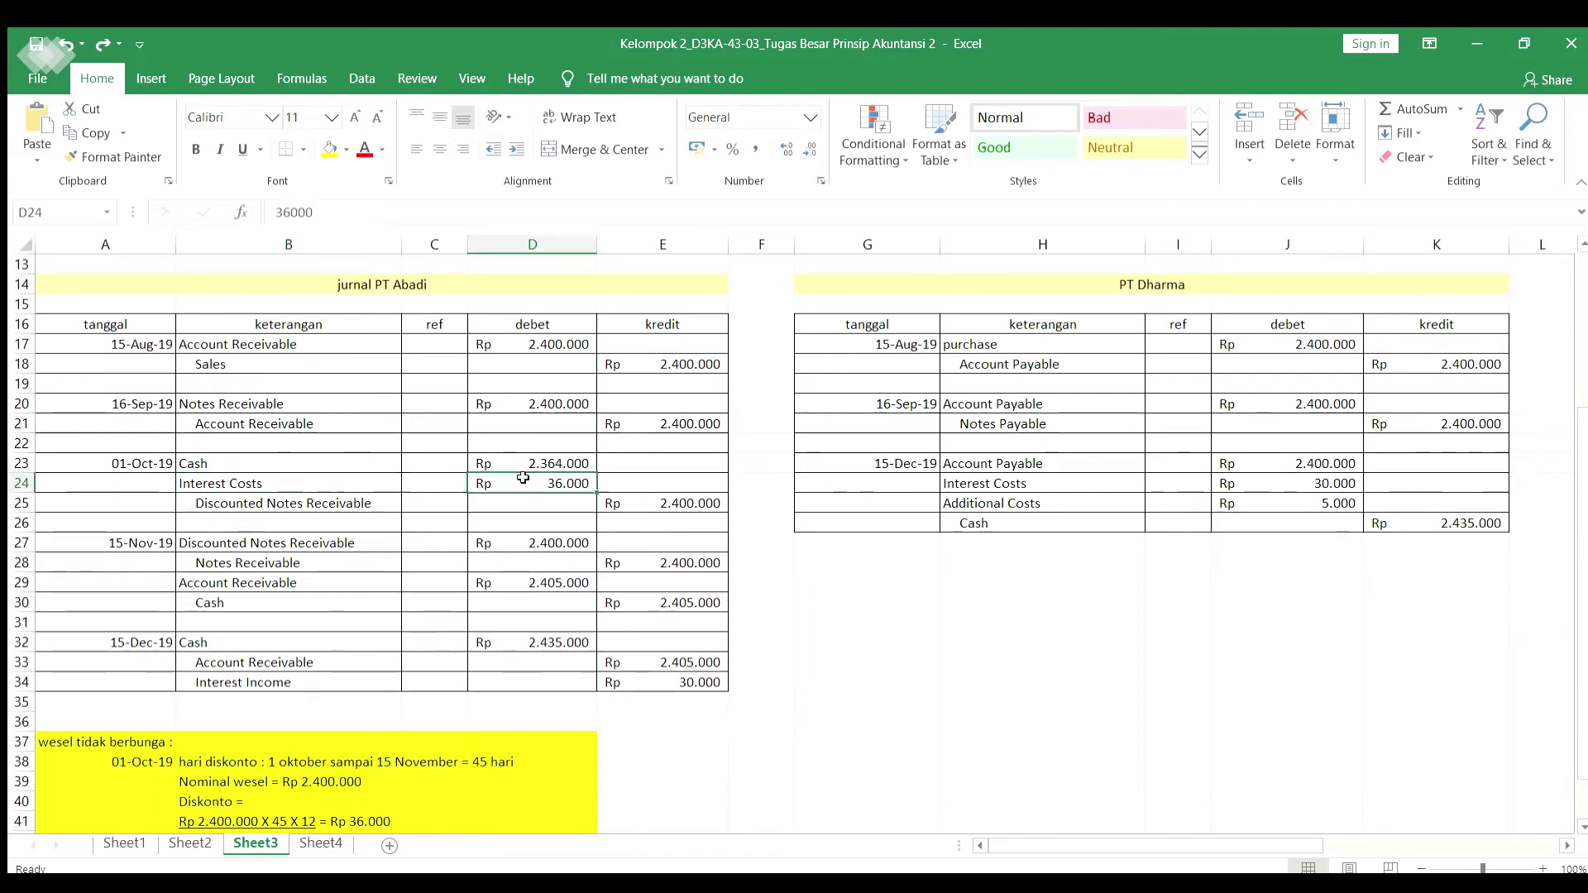
left_click(396, 502)
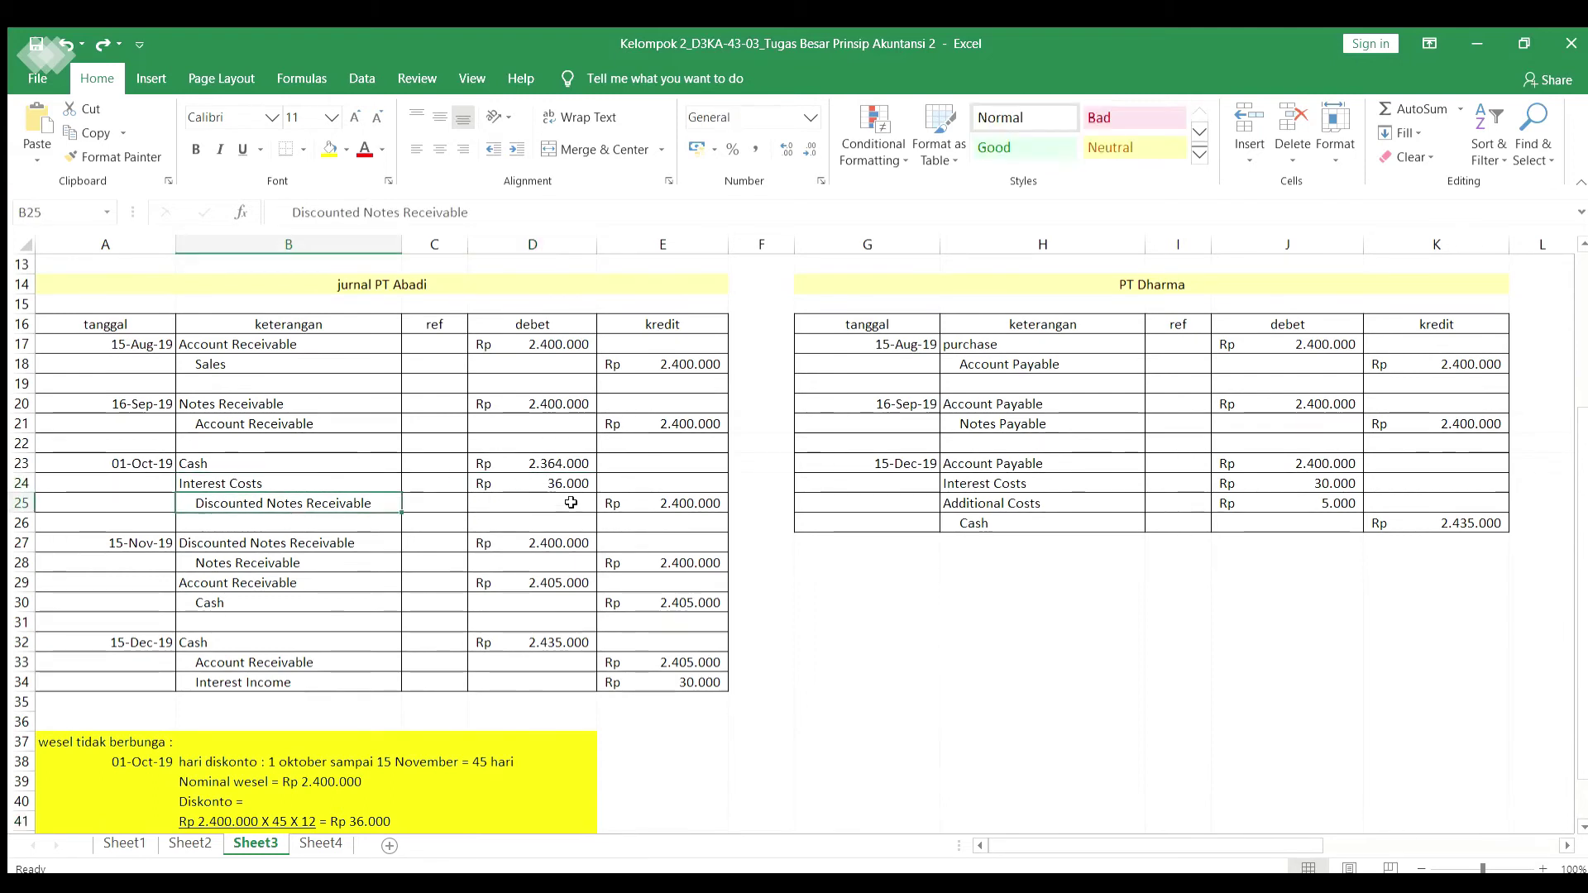
left_click(632, 505)
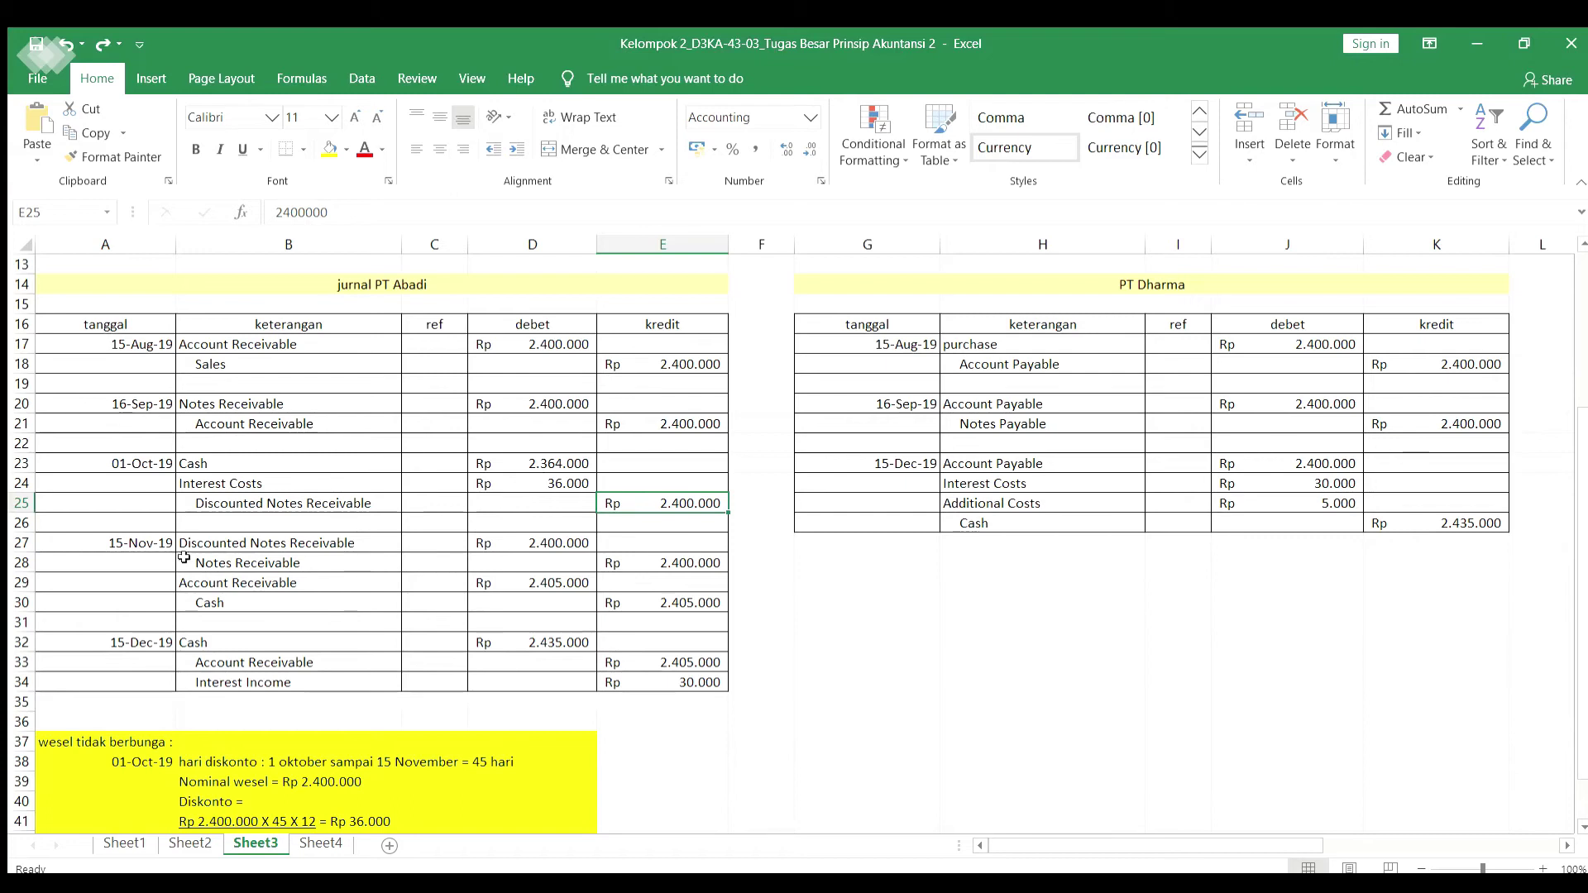
Examine the 15 November entries in jurnal PT Abadi, from Discounted Notes Receivable and Notes Receivable to Account Receivable and Cash
left_click(141, 541)
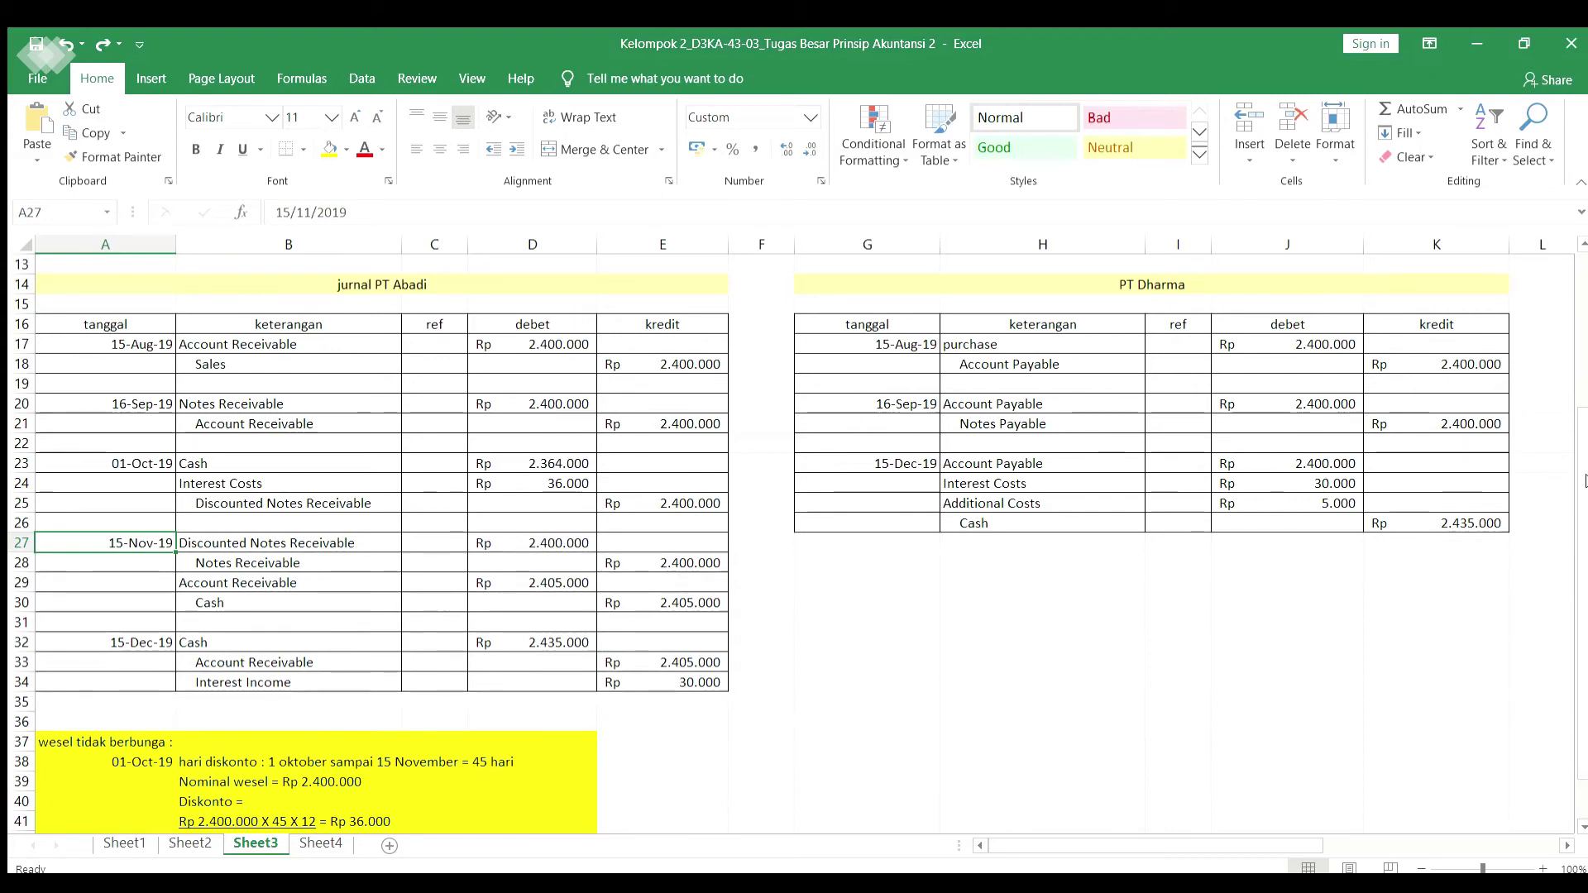
left_click_drag(1579, 488, 1569, 372)
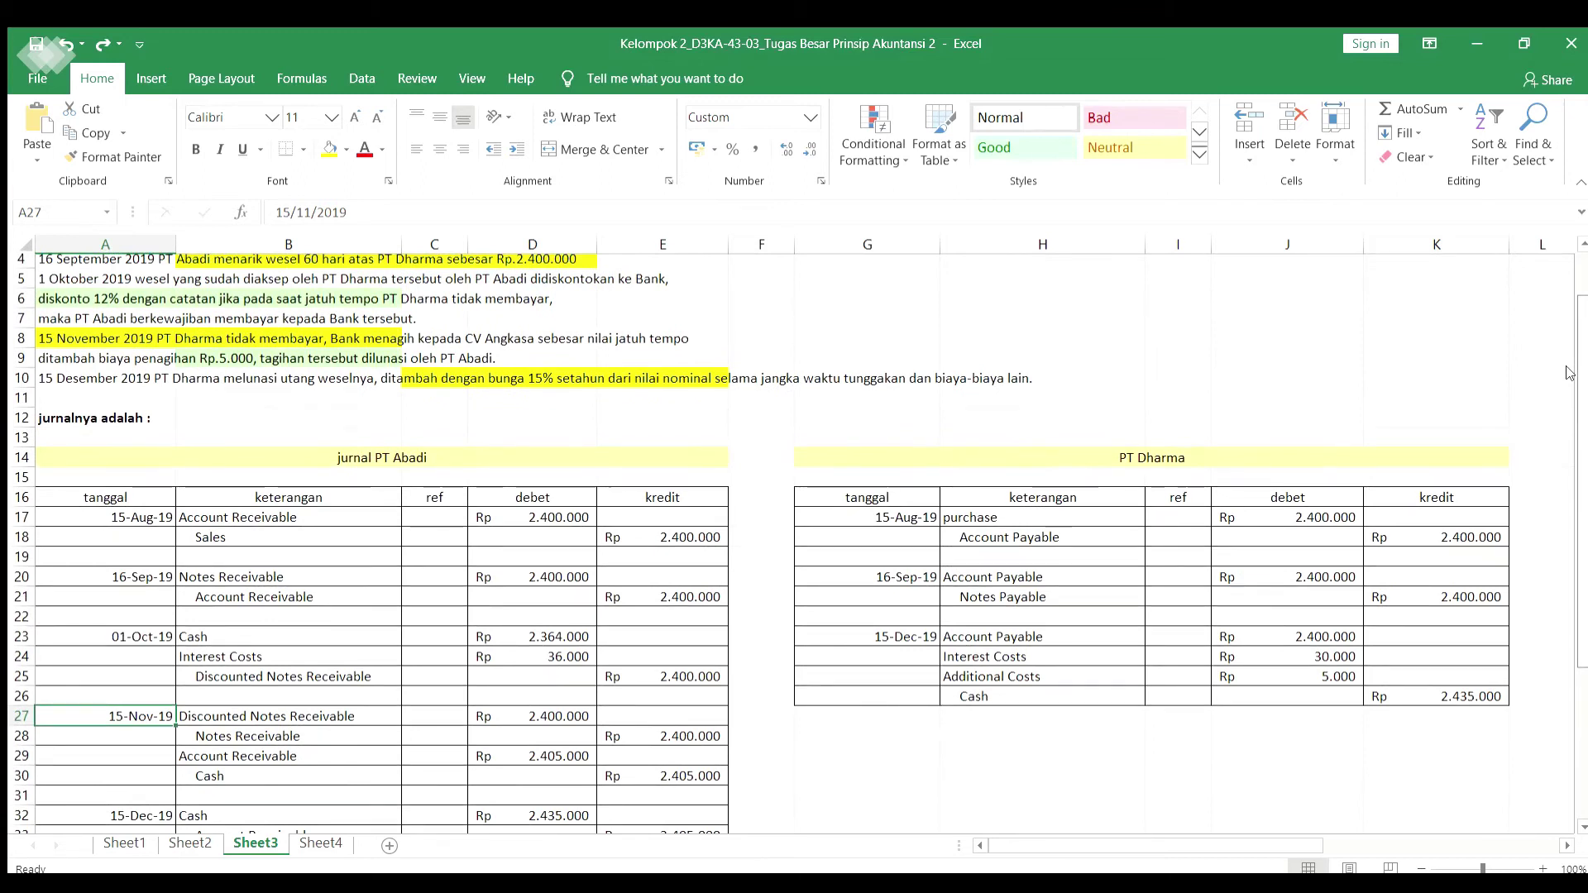
scroll(945, 406, "down", 2)
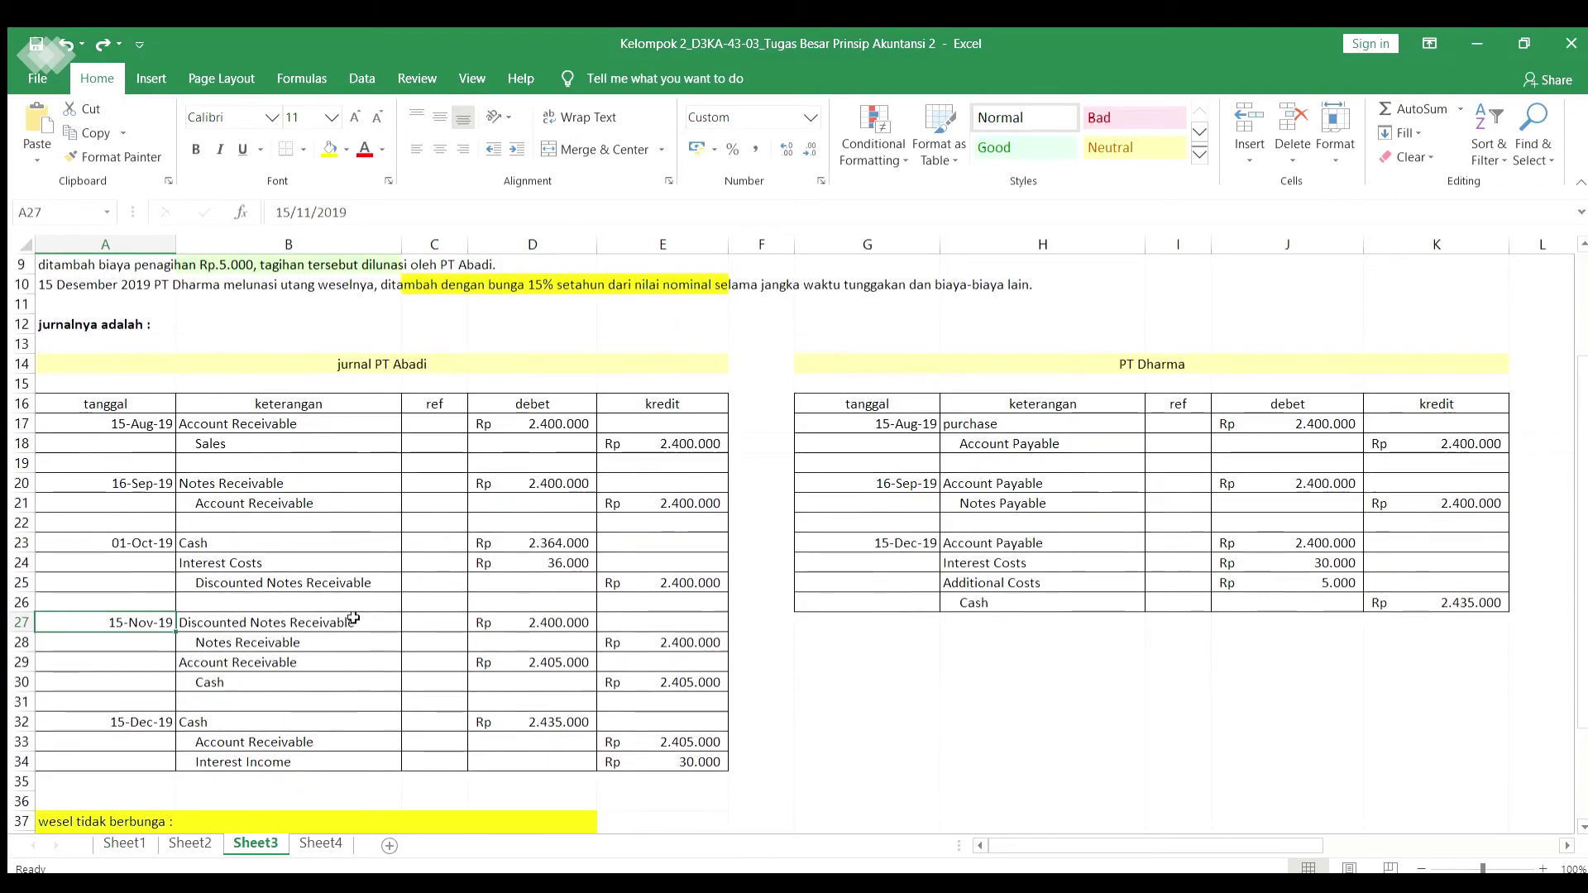
left_click(505, 619)
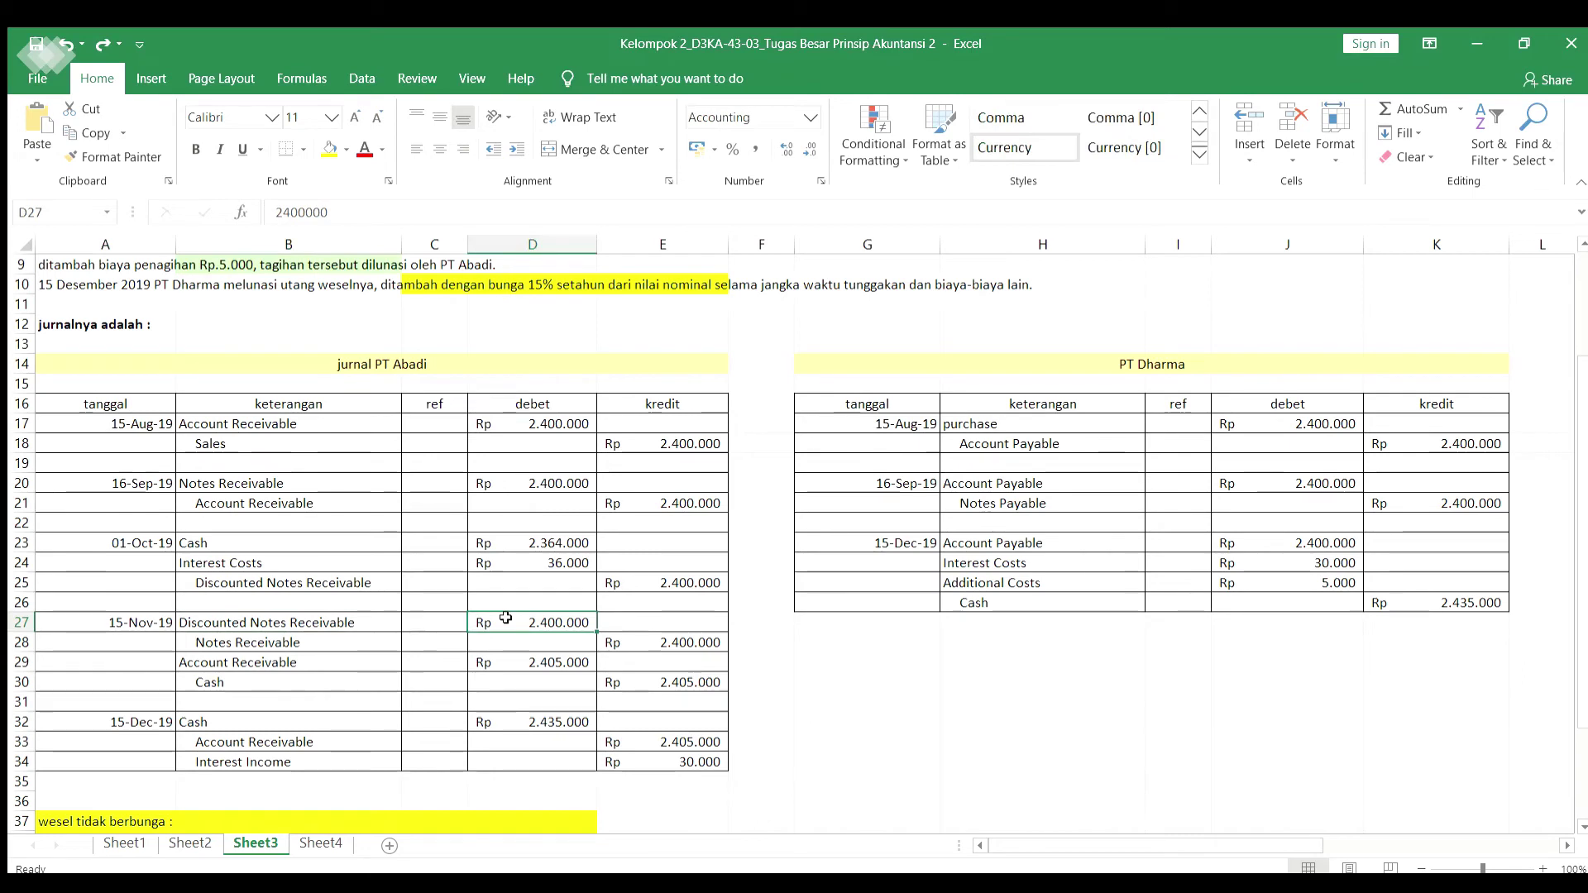
left_click(346, 635)
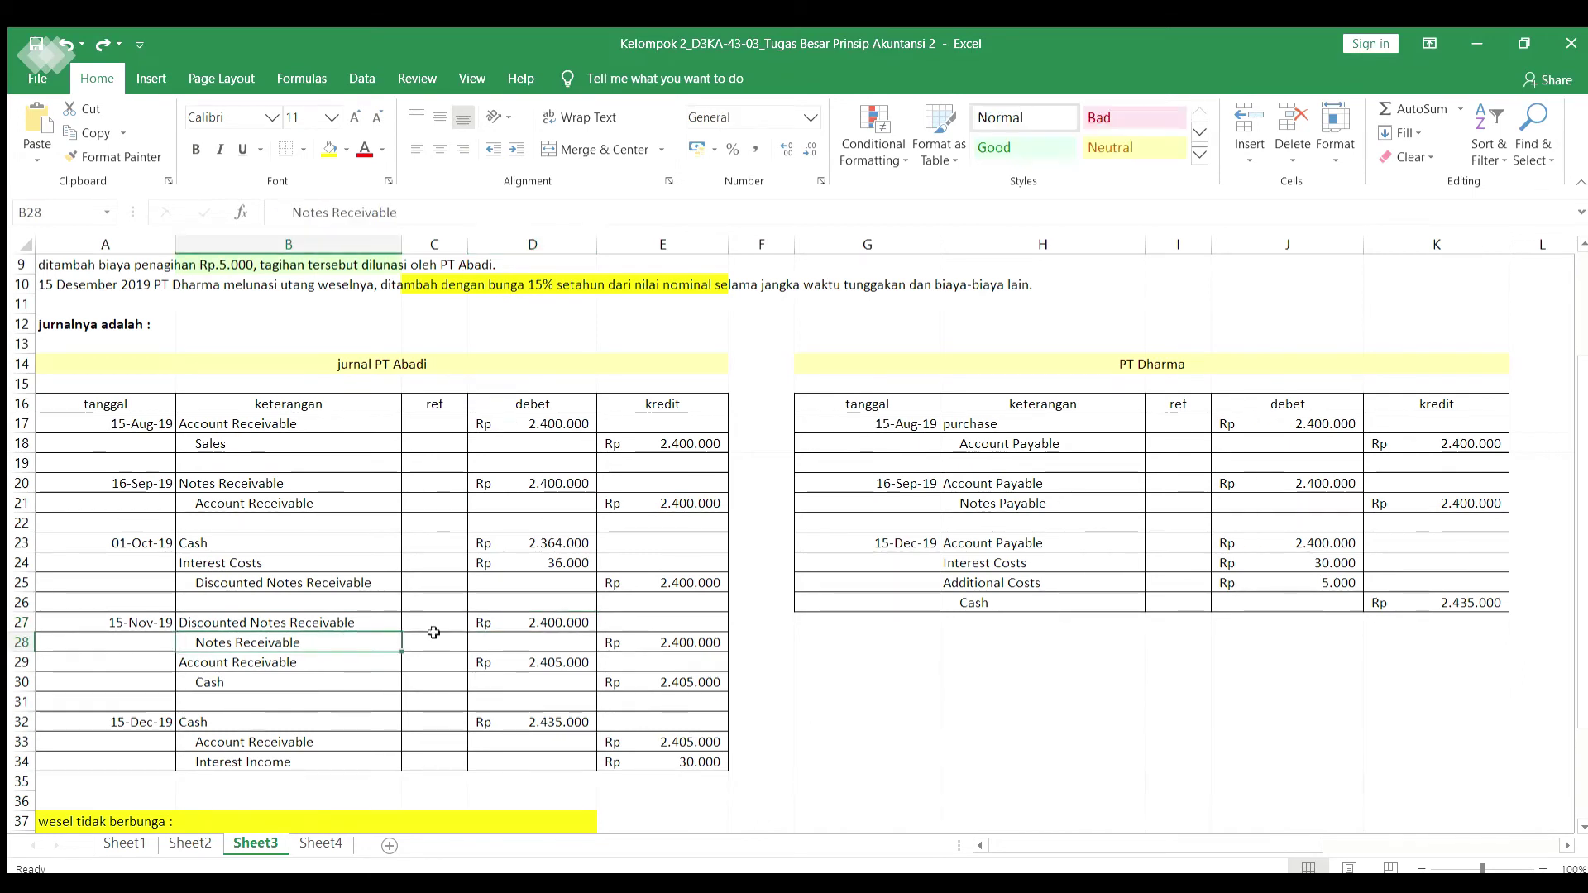
left_click(645, 644)
left_click(349, 666)
left_click(502, 667)
left_click(344, 682)
left_click(627, 684)
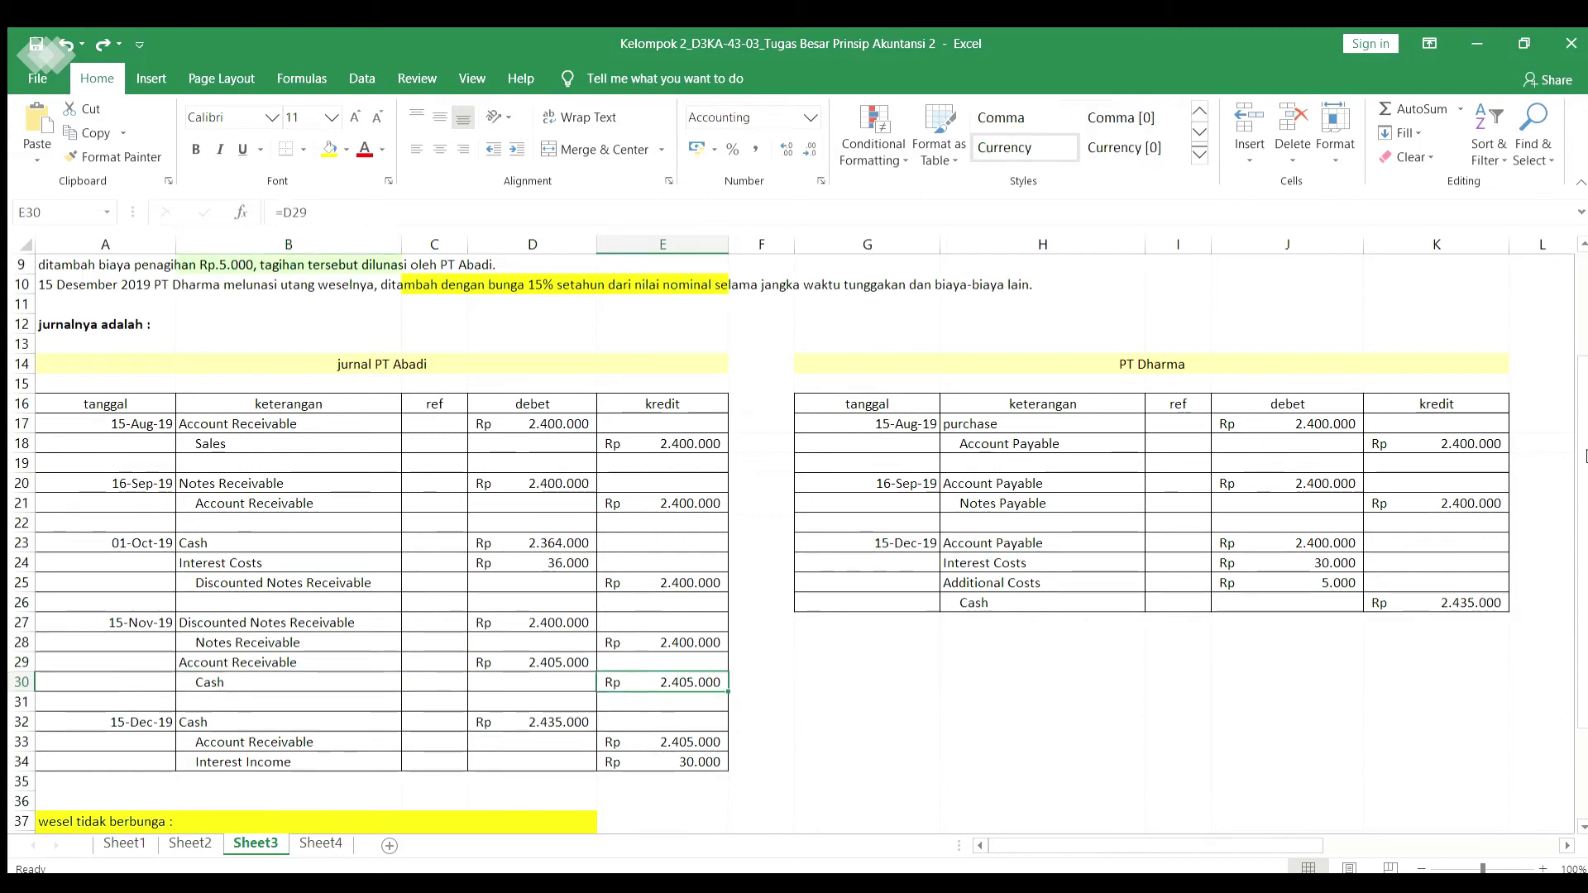
Examine the 15 December entries in jurnal PT Abadi, from the Cash debit to the Account Receivable and Interest Income credits
scroll(288, 647, "down", 2)
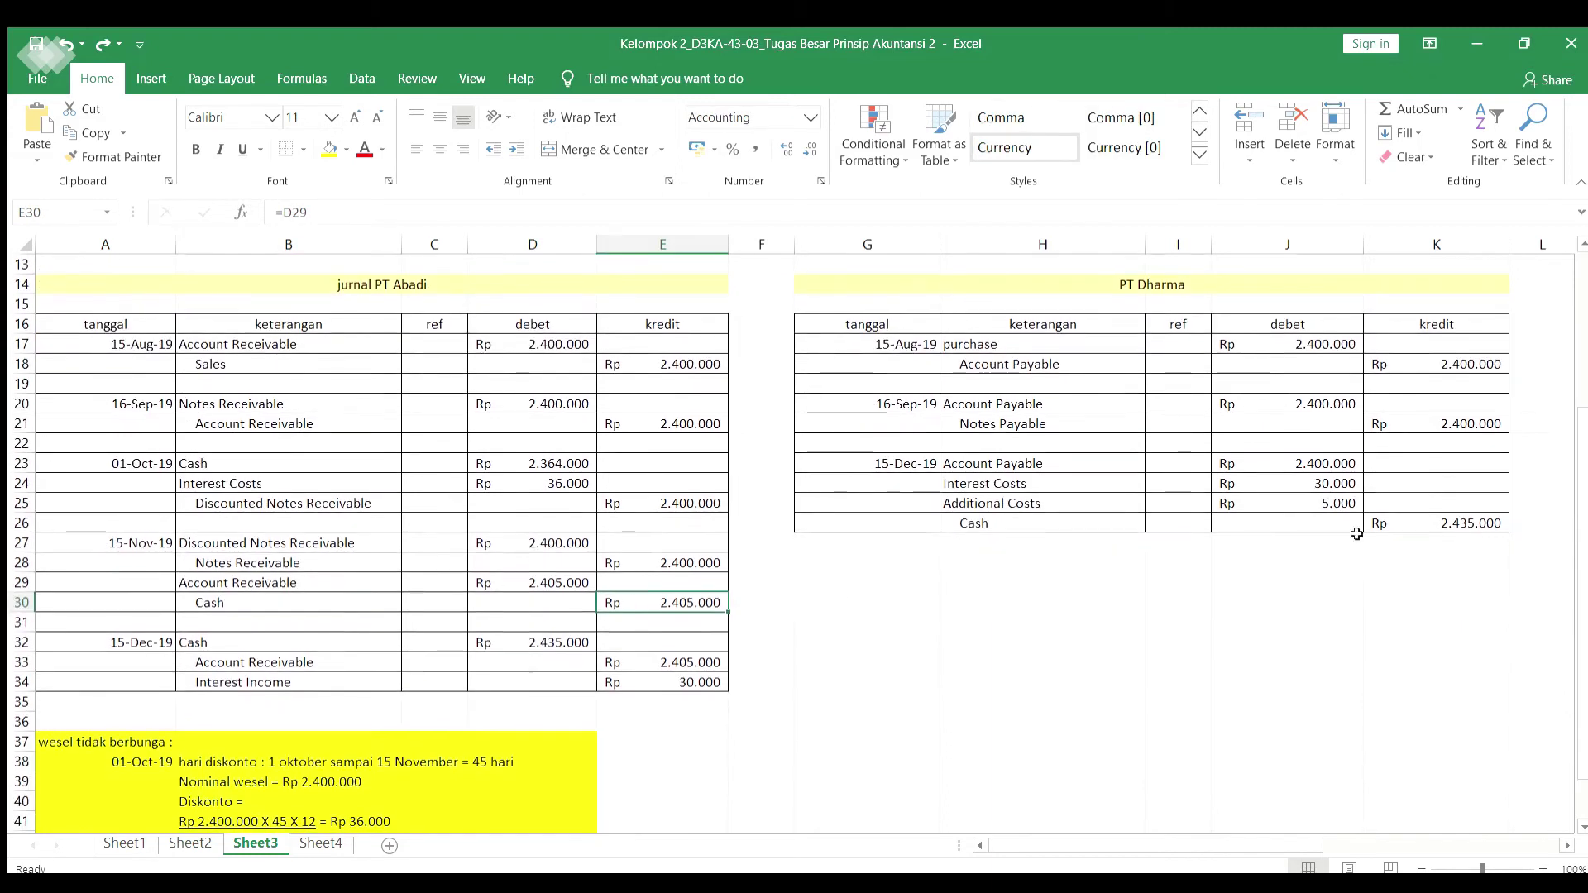
left_click(150, 645)
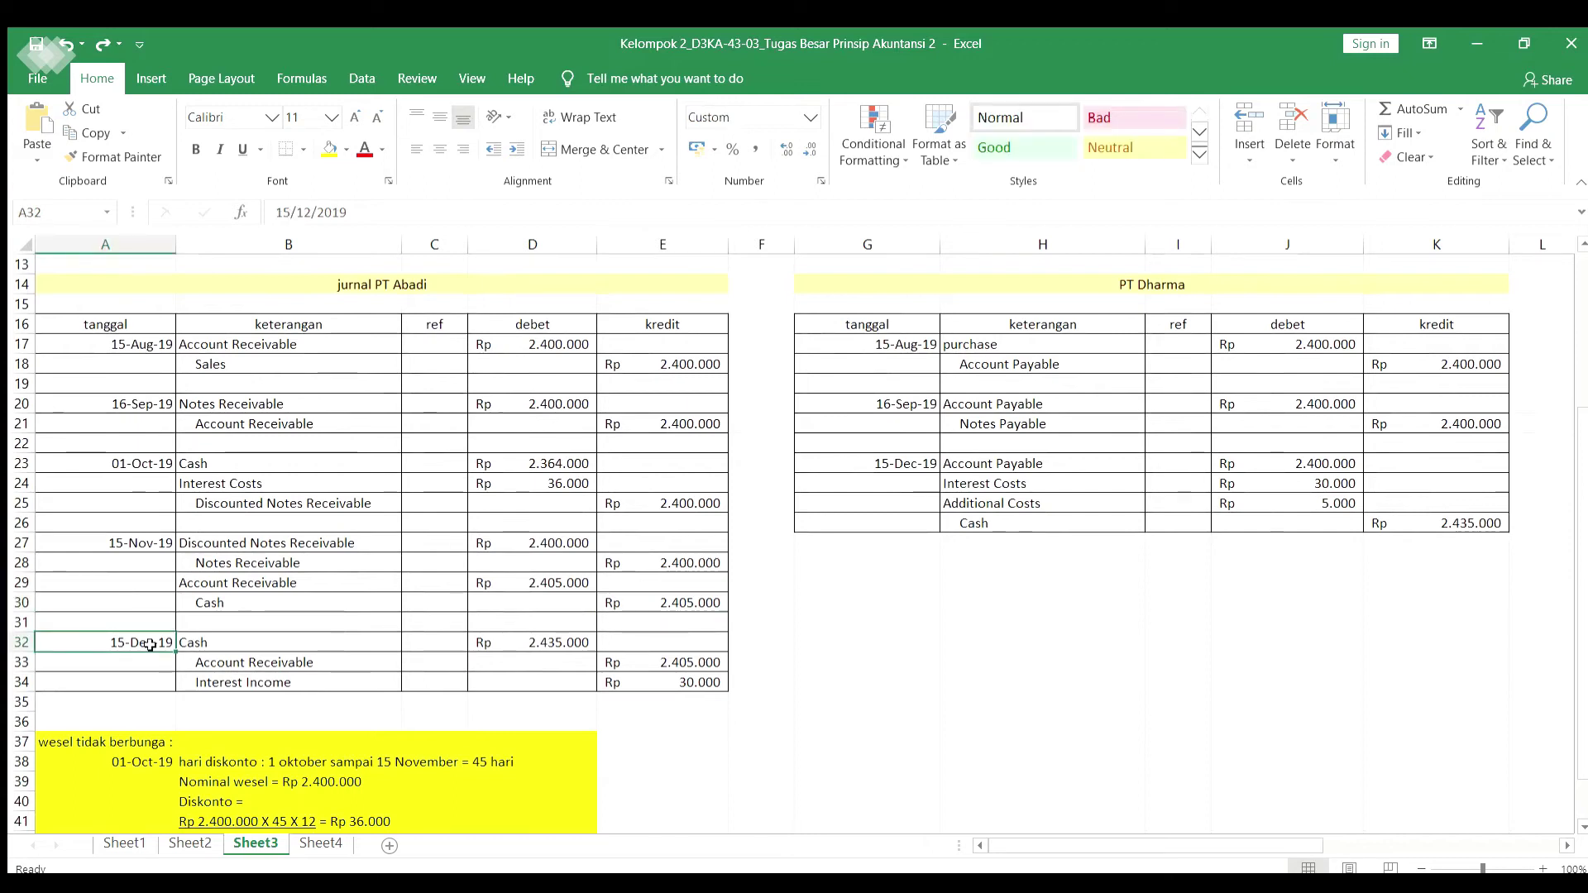
left_click_drag(1586, 581, 1574, 500)
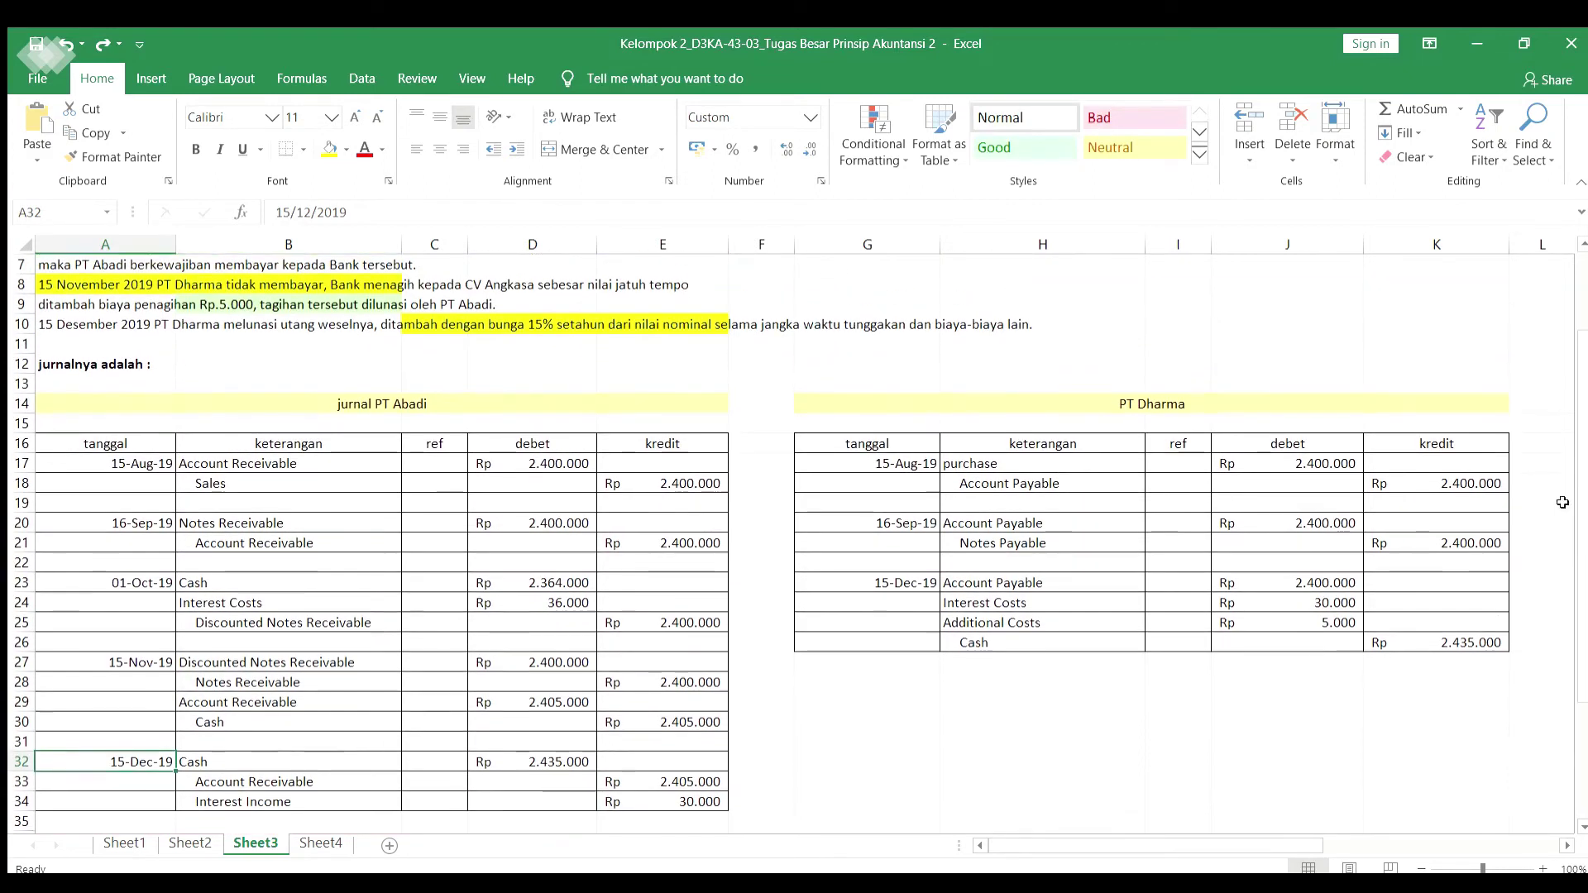
left_click(486, 761)
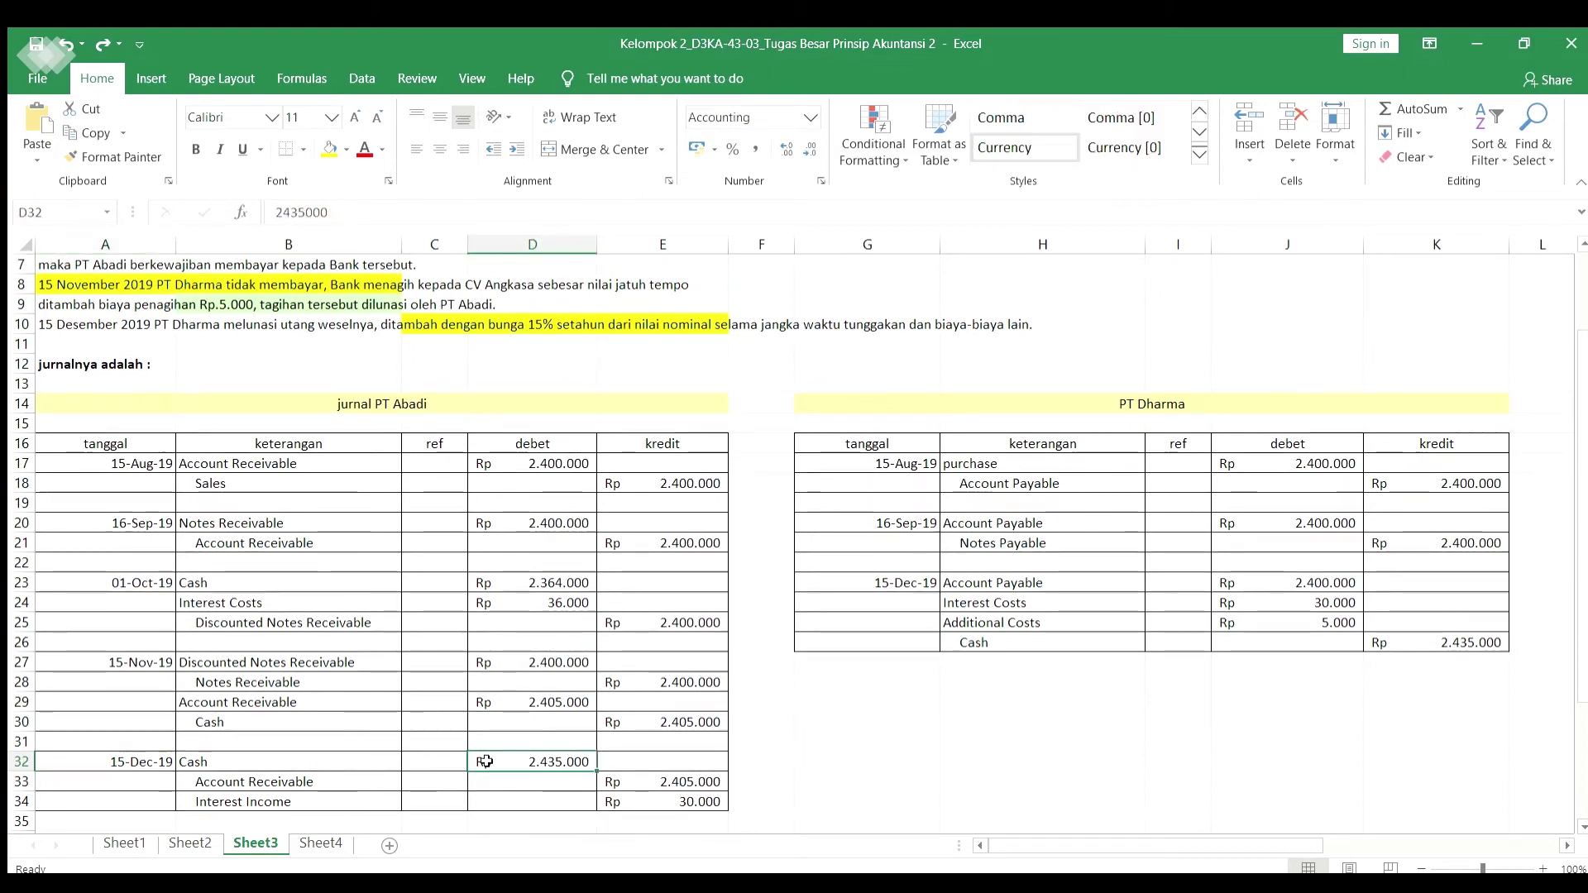
left_click(337, 788)
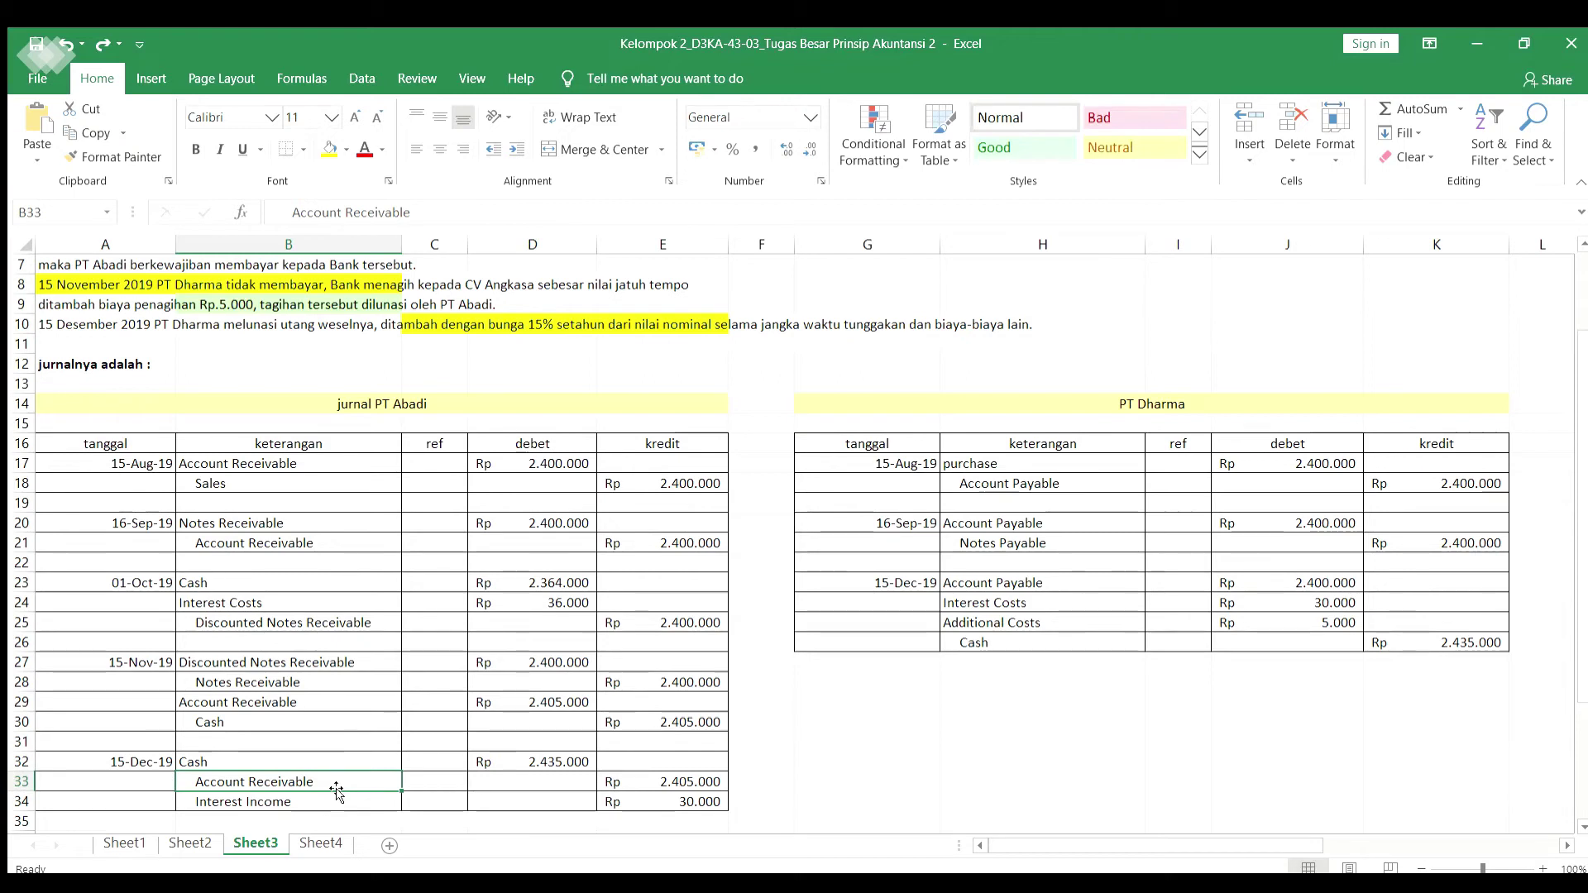
left_click(612, 780)
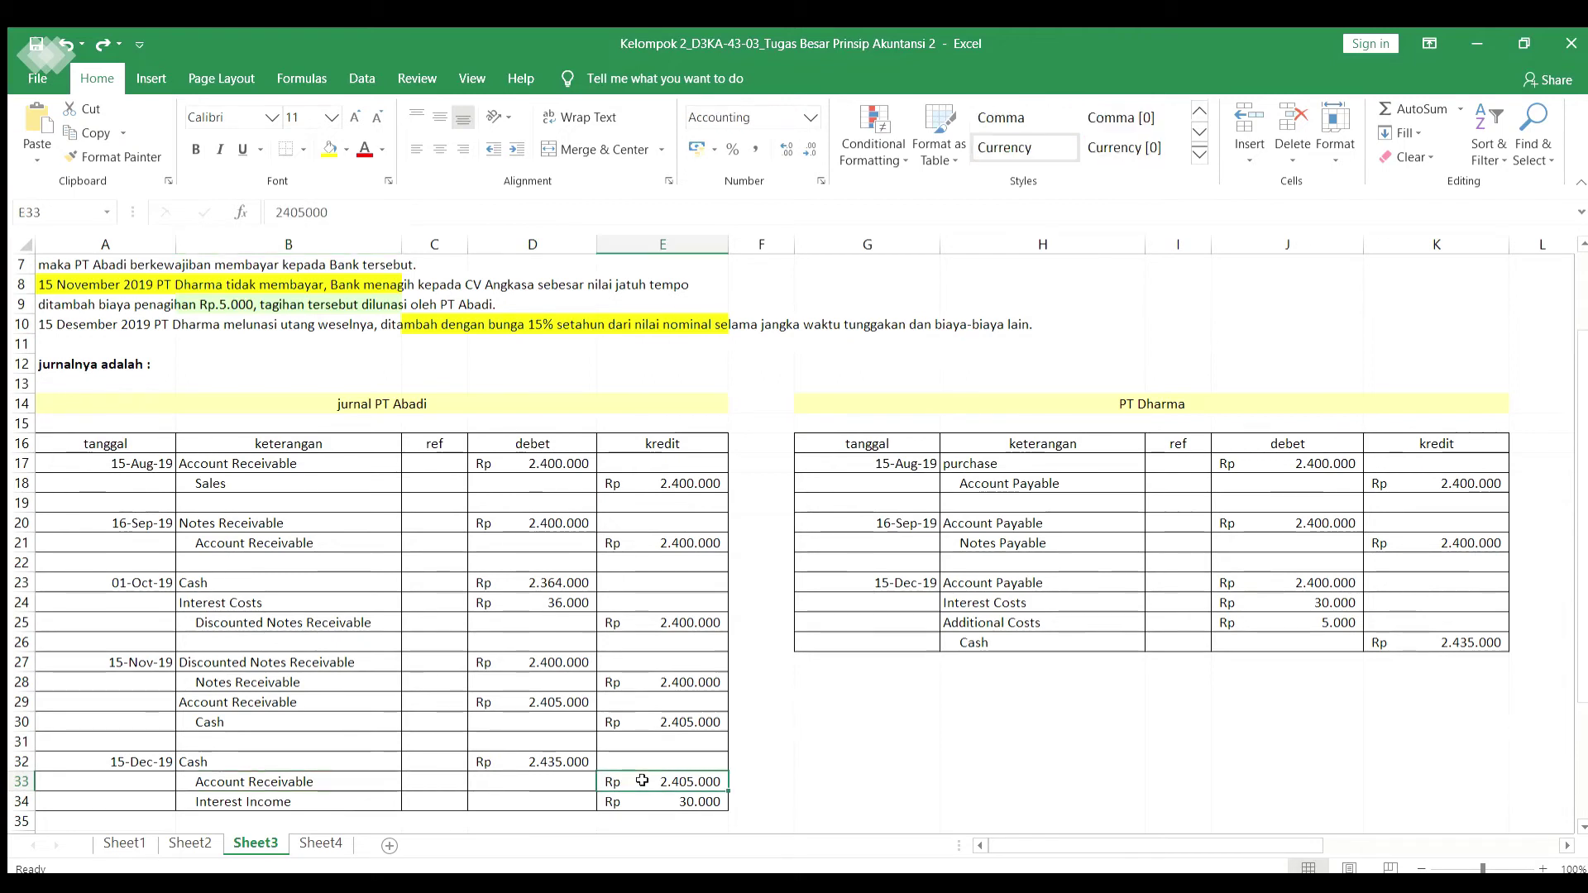
left_click(365, 808)
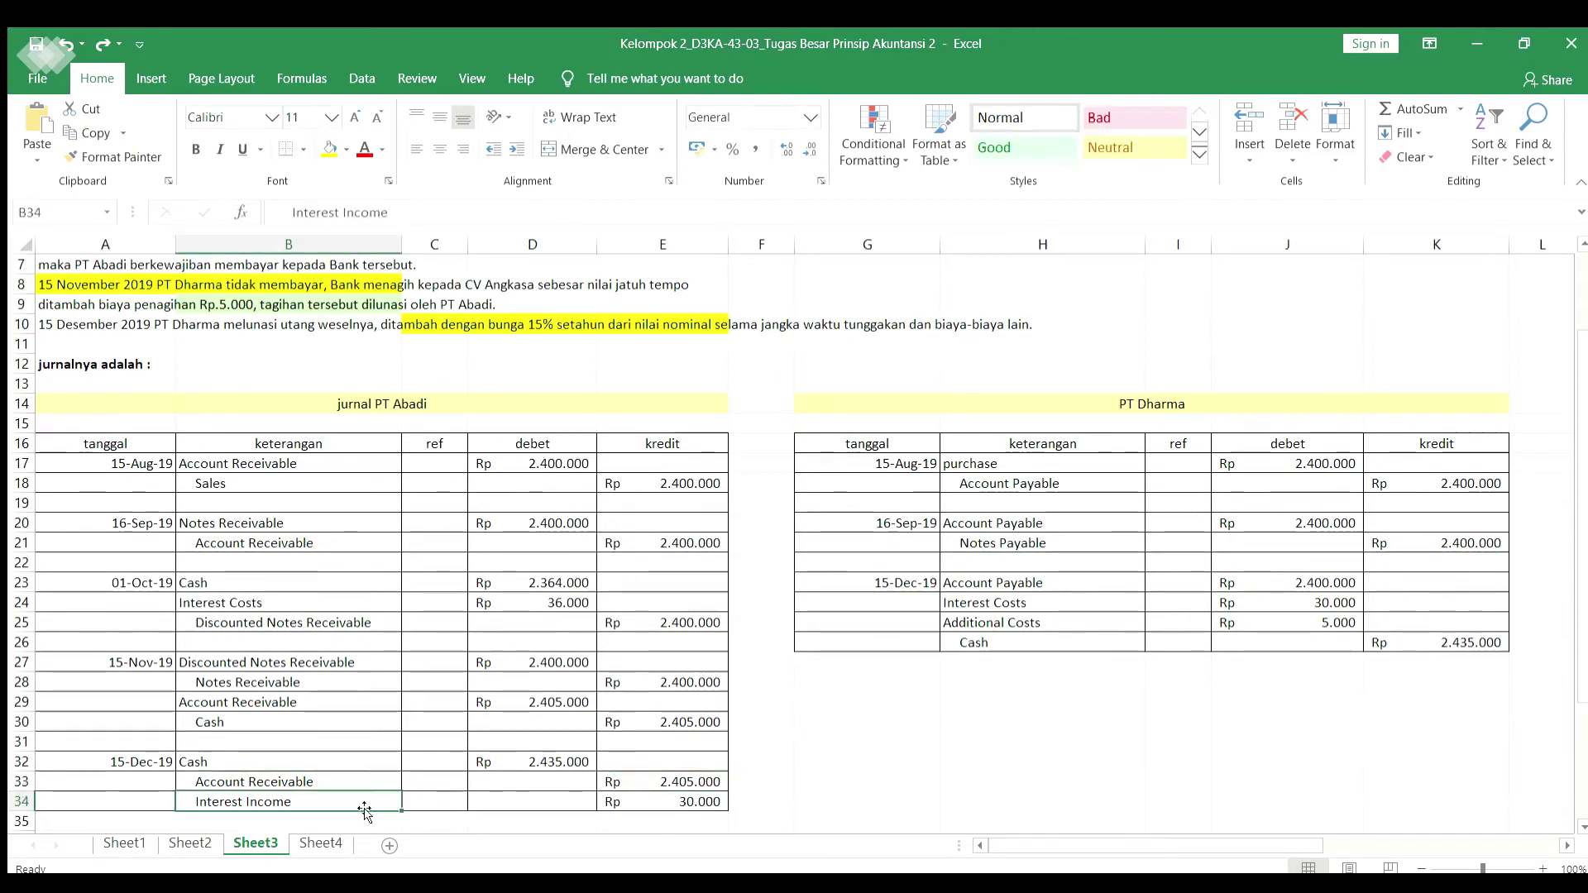
left_click(613, 804)
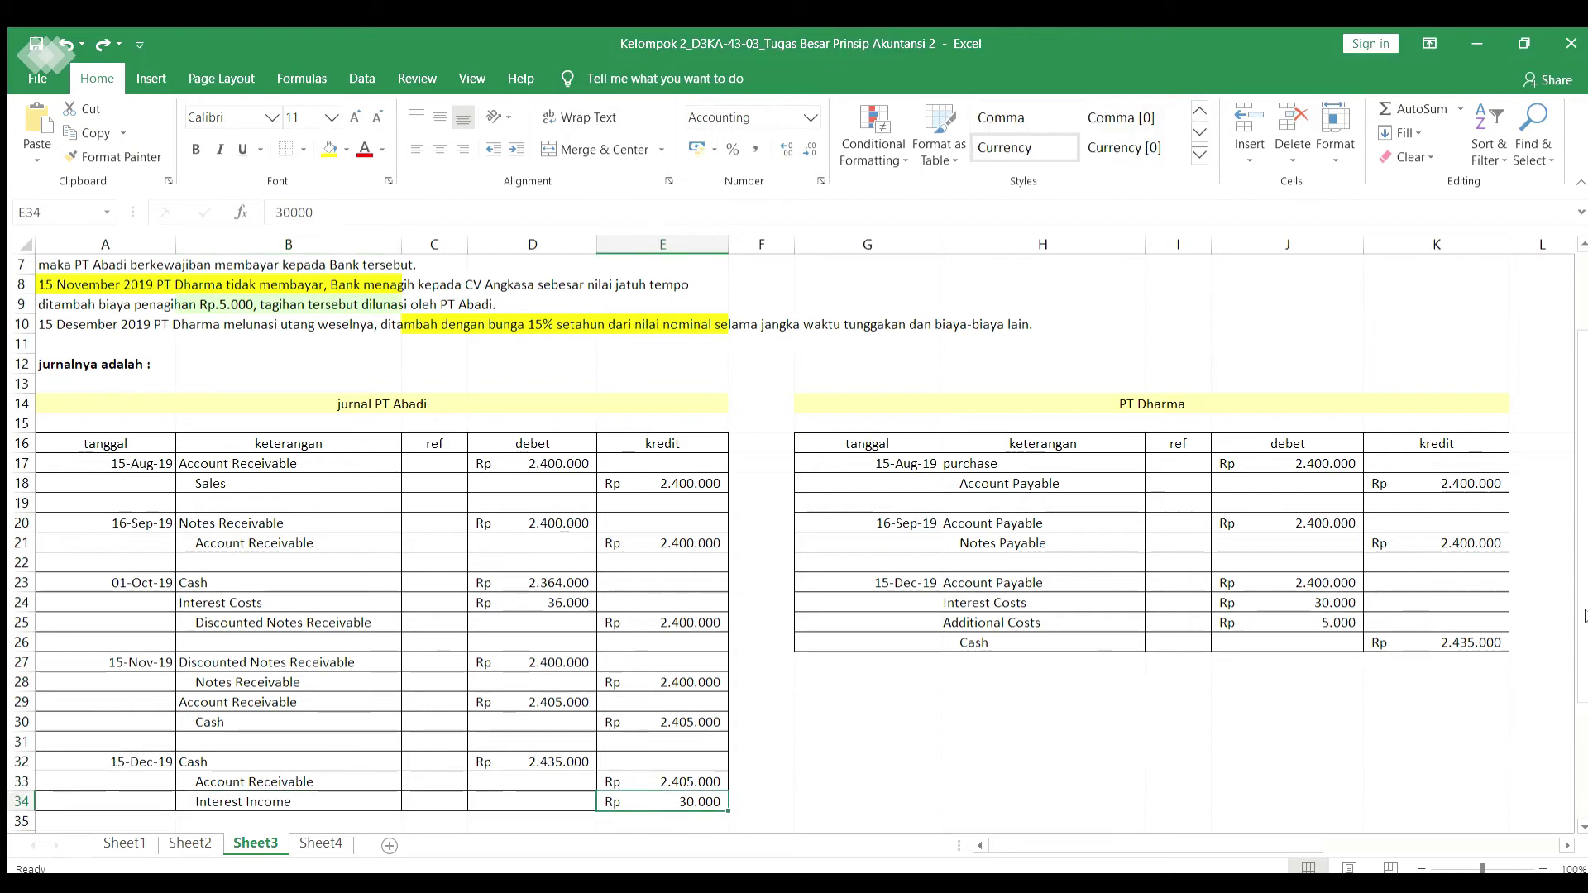
Examine the 15 August purchase debit and Account Payable credit in the PT Dharma journal
left_click_drag(1577, 656, 1577, 677)
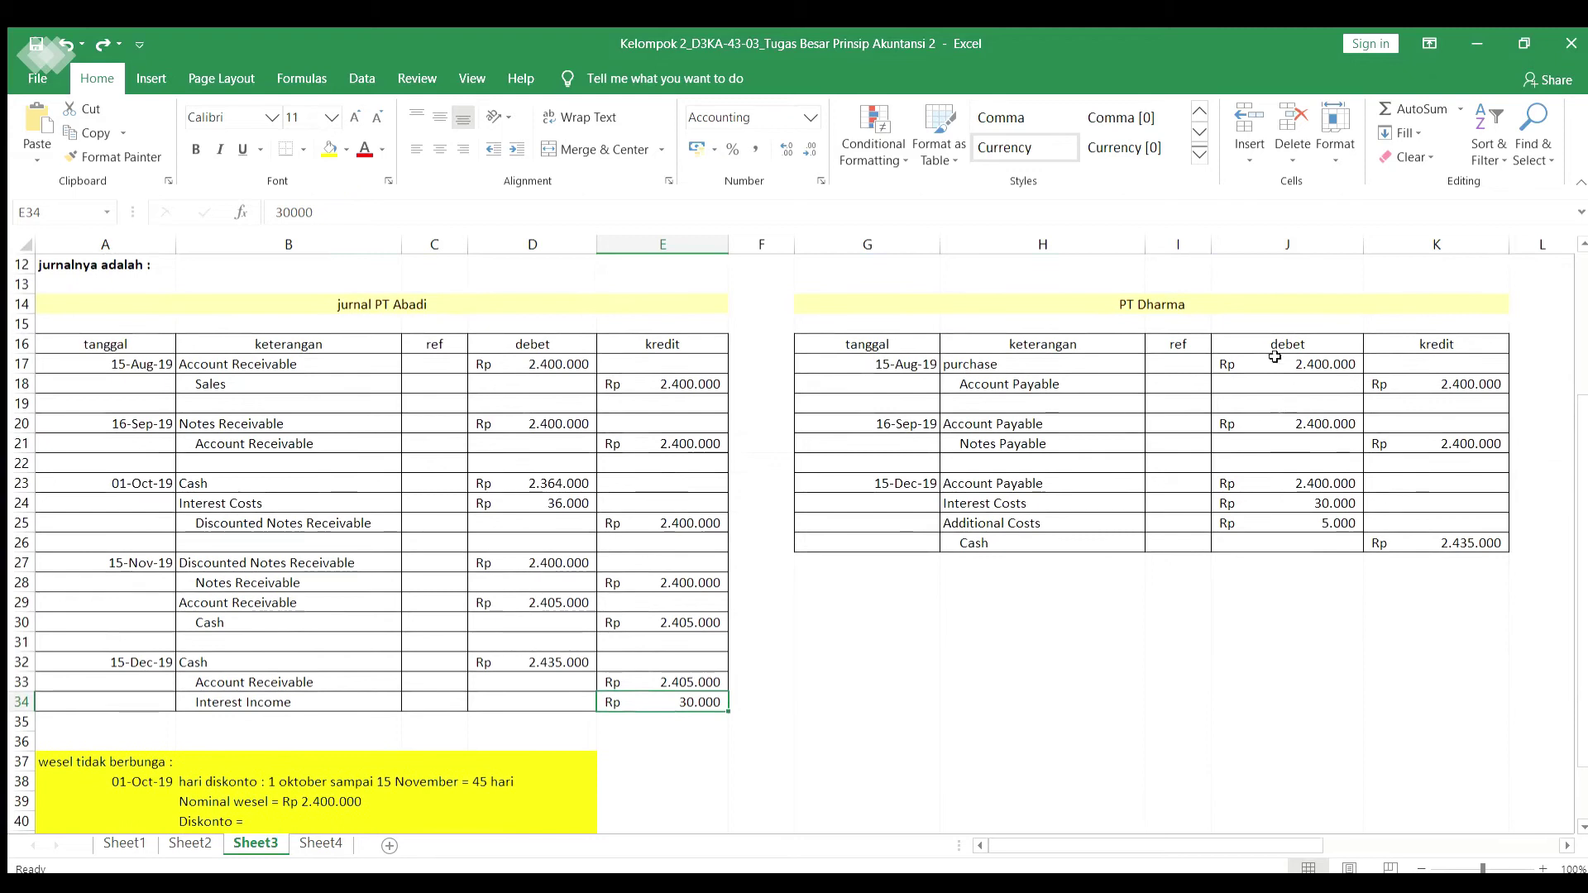
left_click(1235, 289)
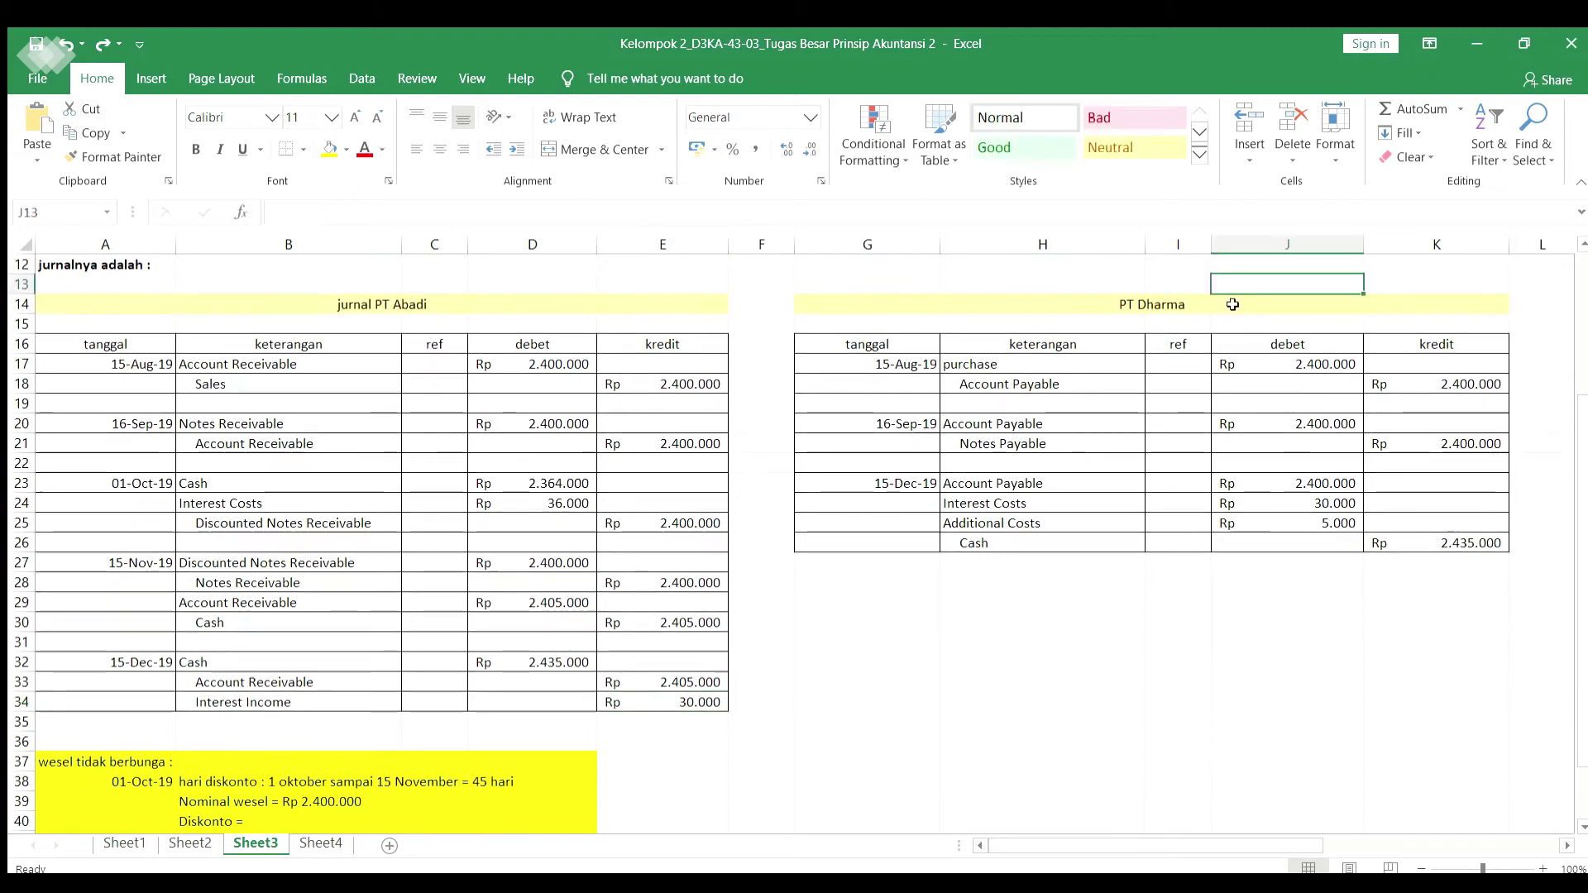
left_click(1232, 304)
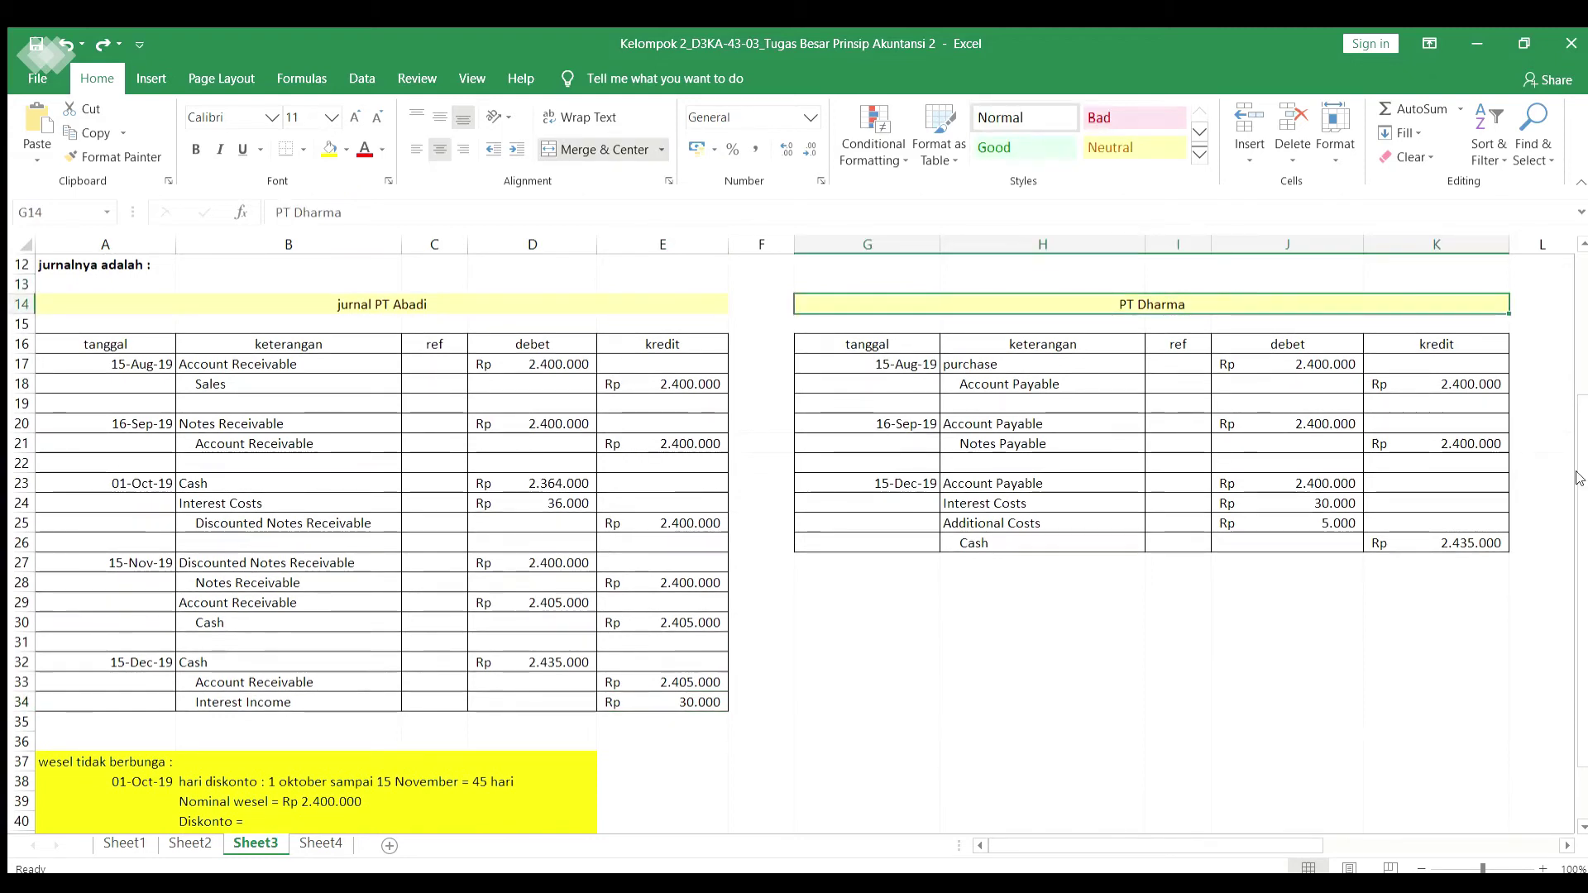
scroll(1102, 434, "up", 2)
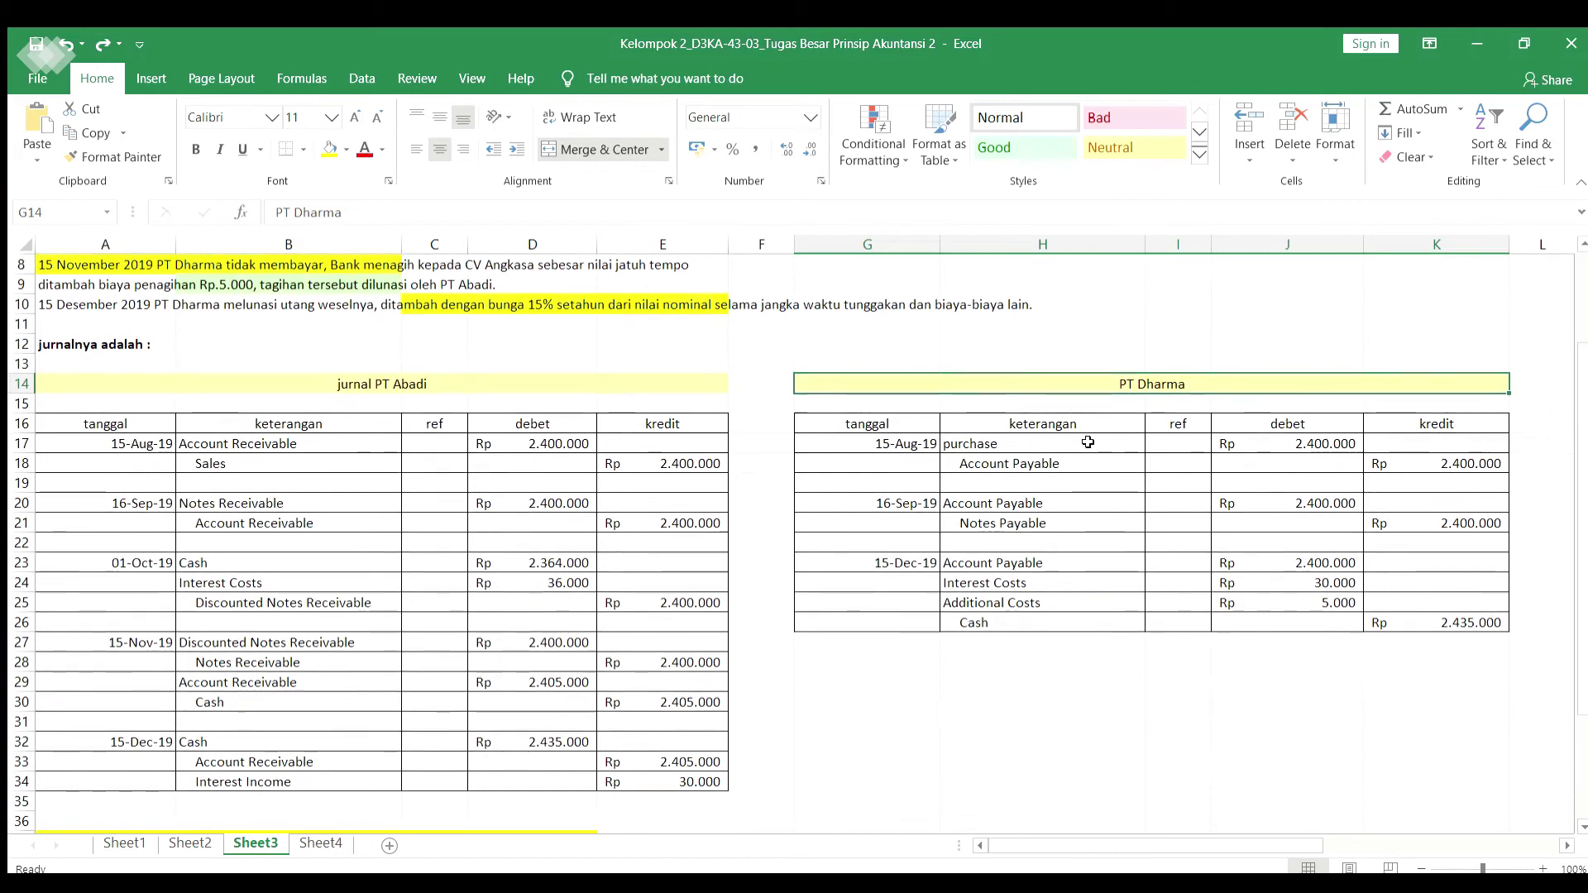
left_click(1102, 434)
left_click(1248, 442)
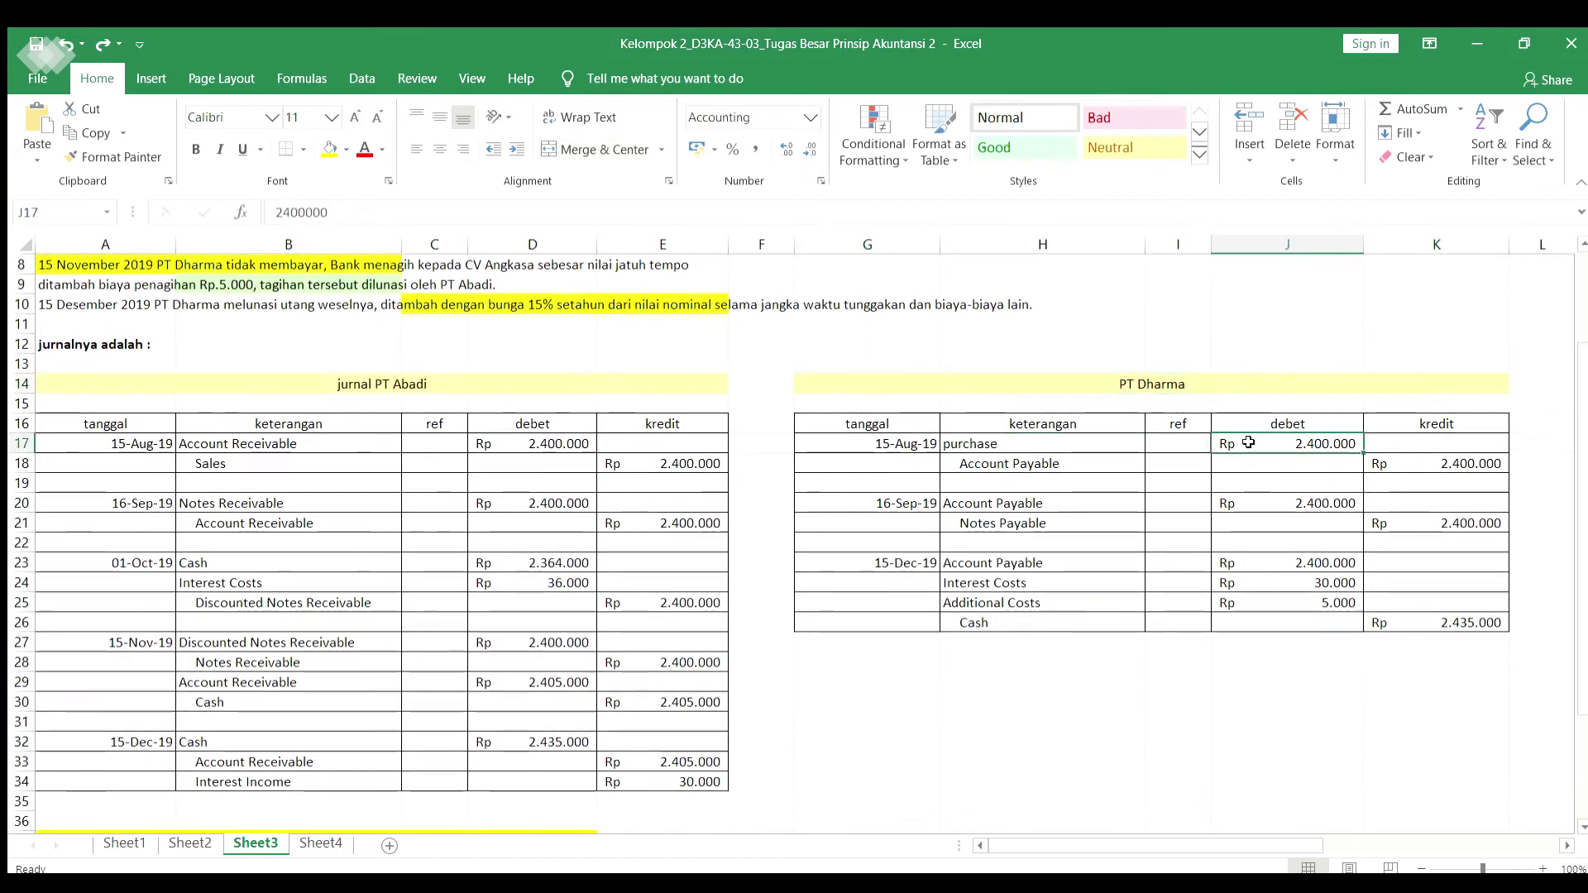
left_click(1091, 468)
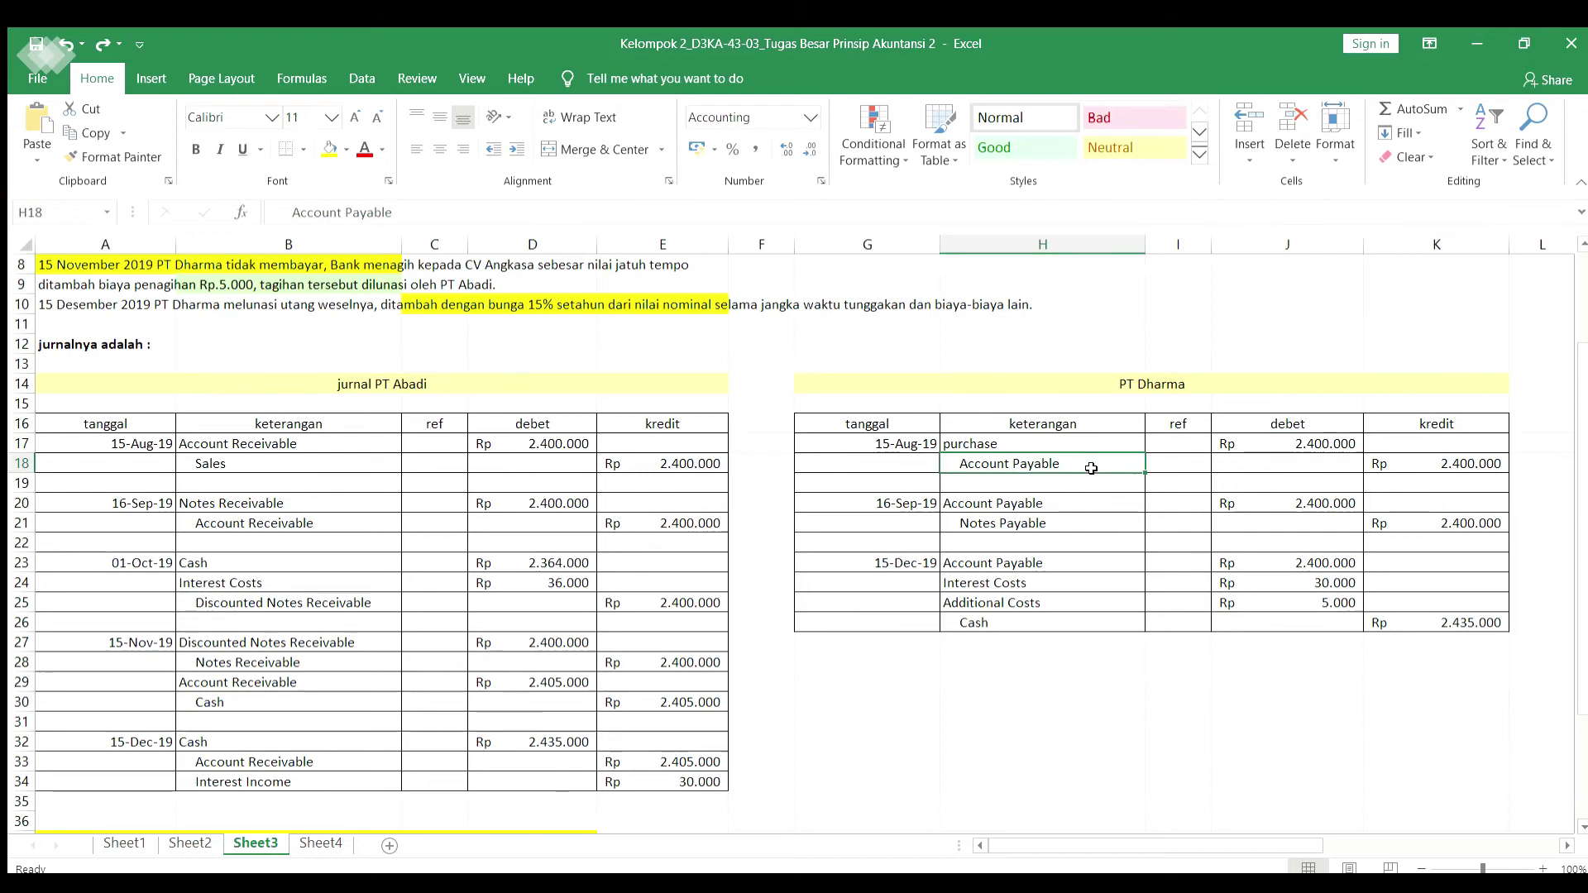
left_click(1402, 459)
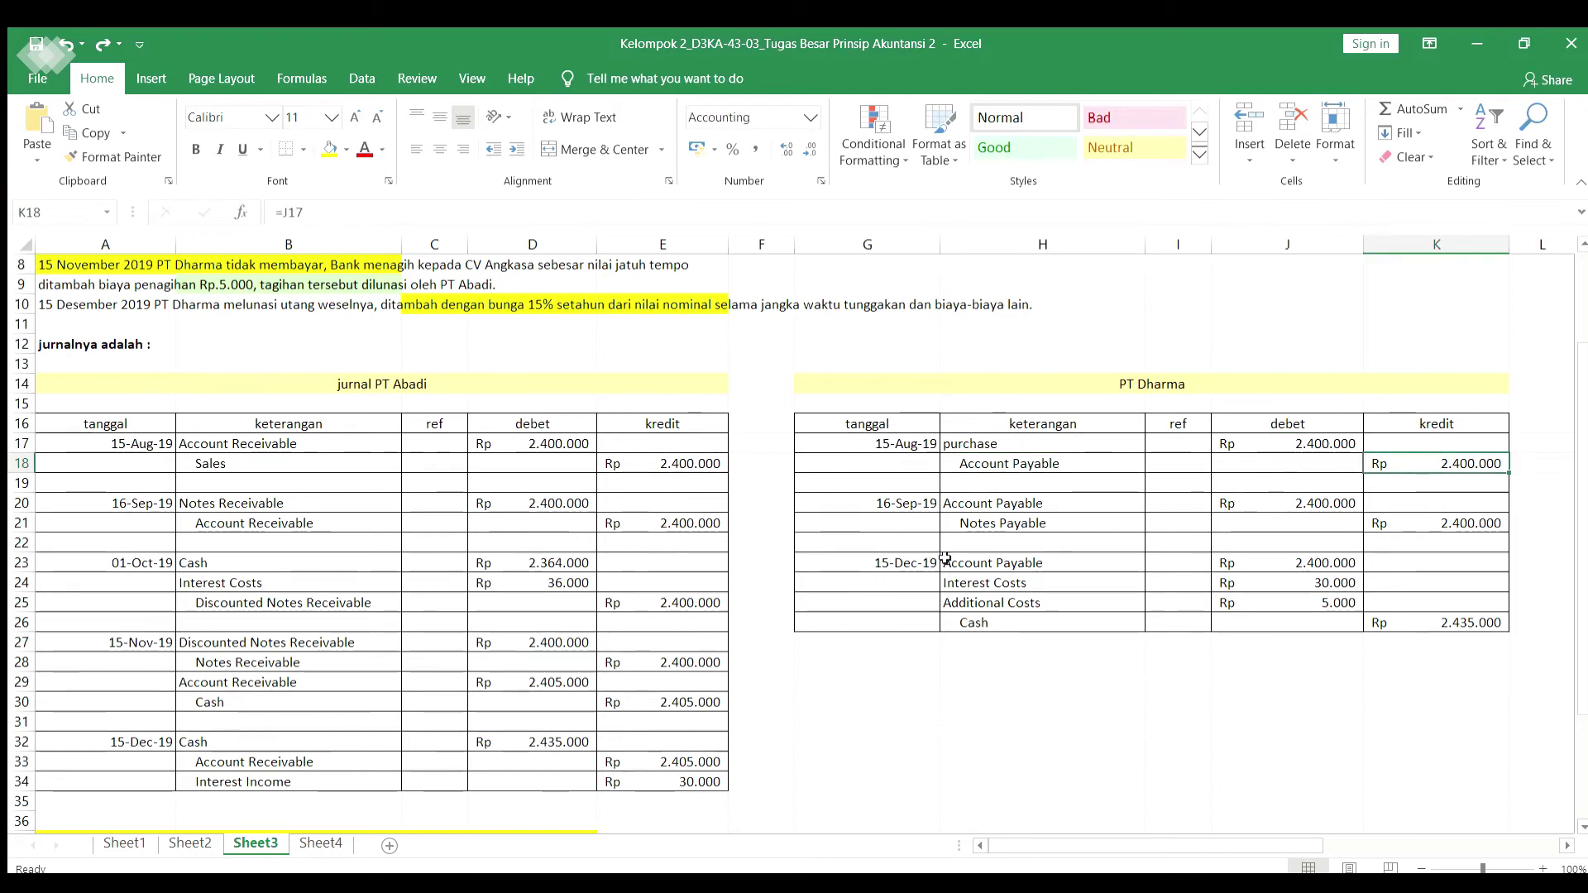
Examine the 16 September Account Payable debit and Notes Payable credit in the PT Dharma journal
left_click(900, 508)
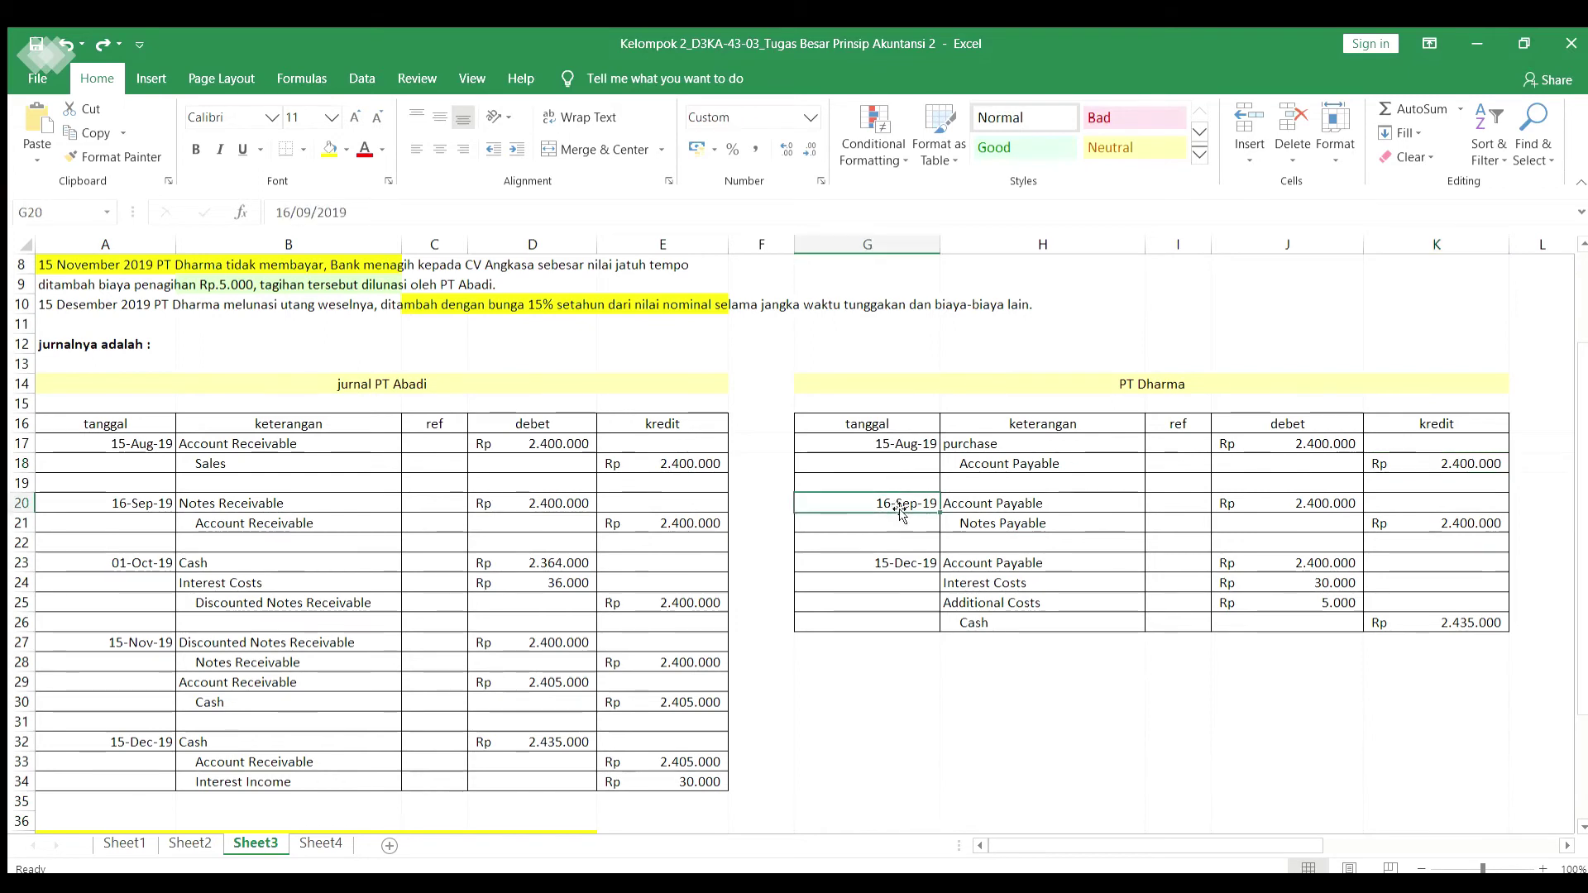
left_click(1008, 500)
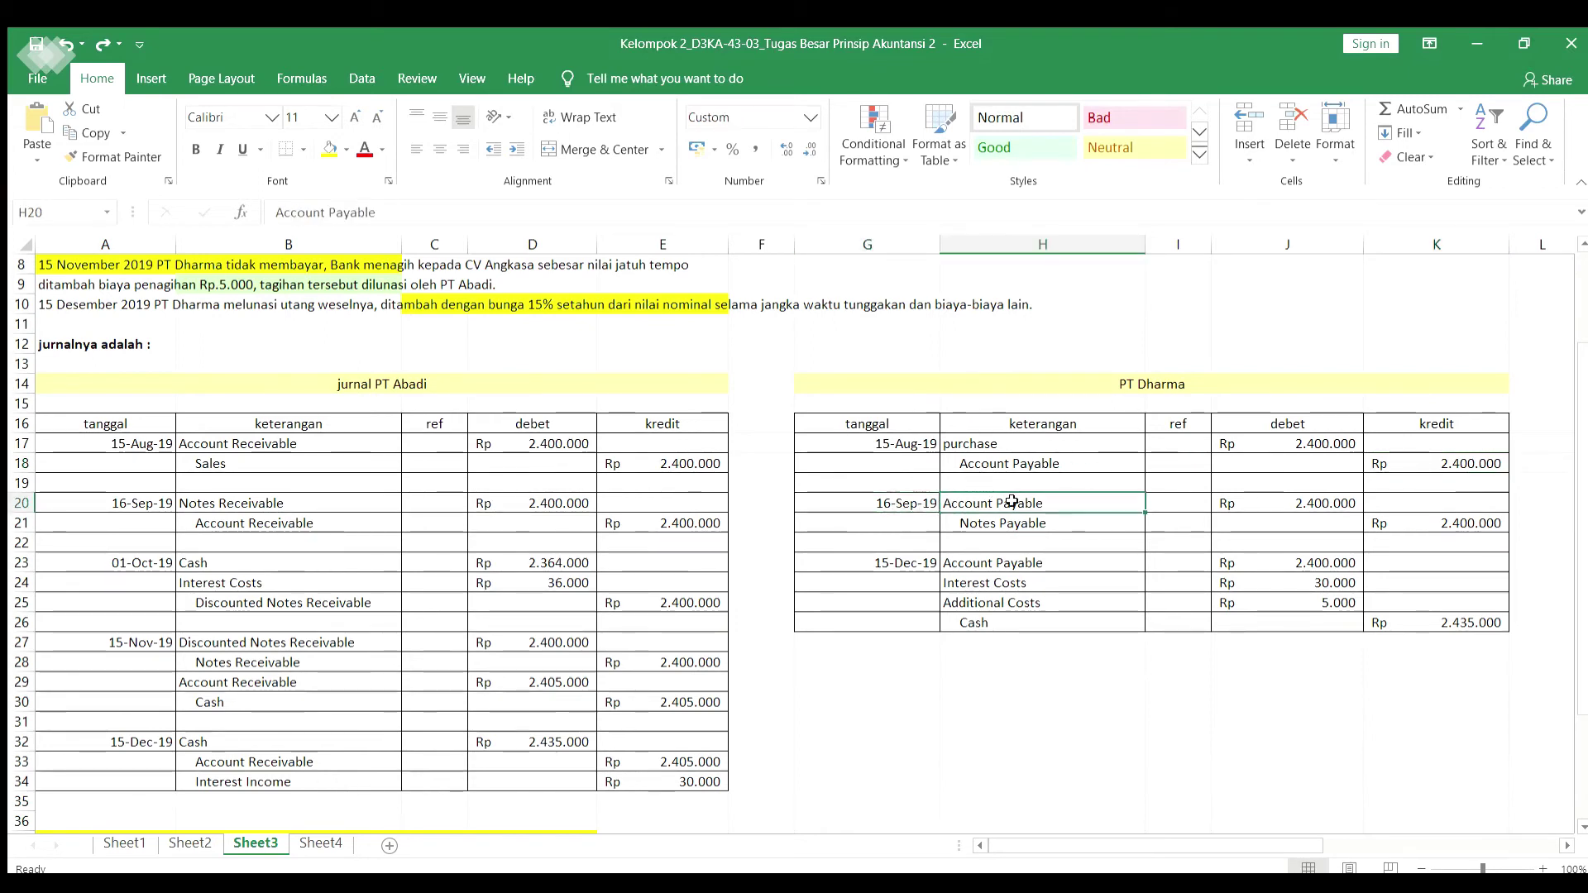
left_click(1250, 502)
left_click(1074, 519)
left_click(1406, 522)
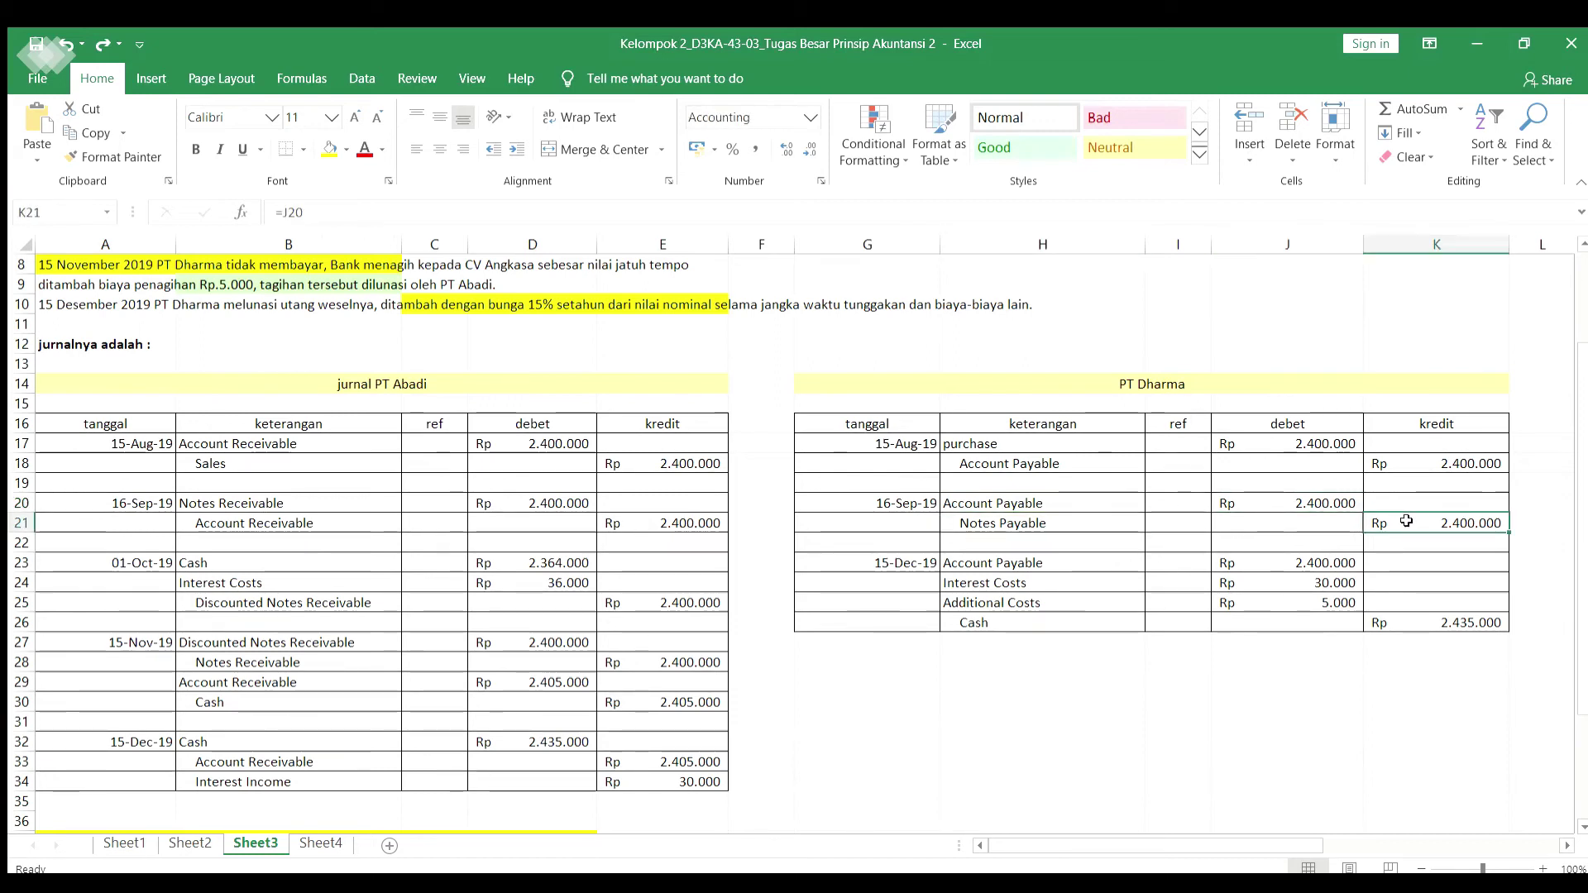
Examine the 15 December entries in the PT Dharma journal, from Account Payable, Interest Costs and Additional Costs to Cash
left_click(908, 564)
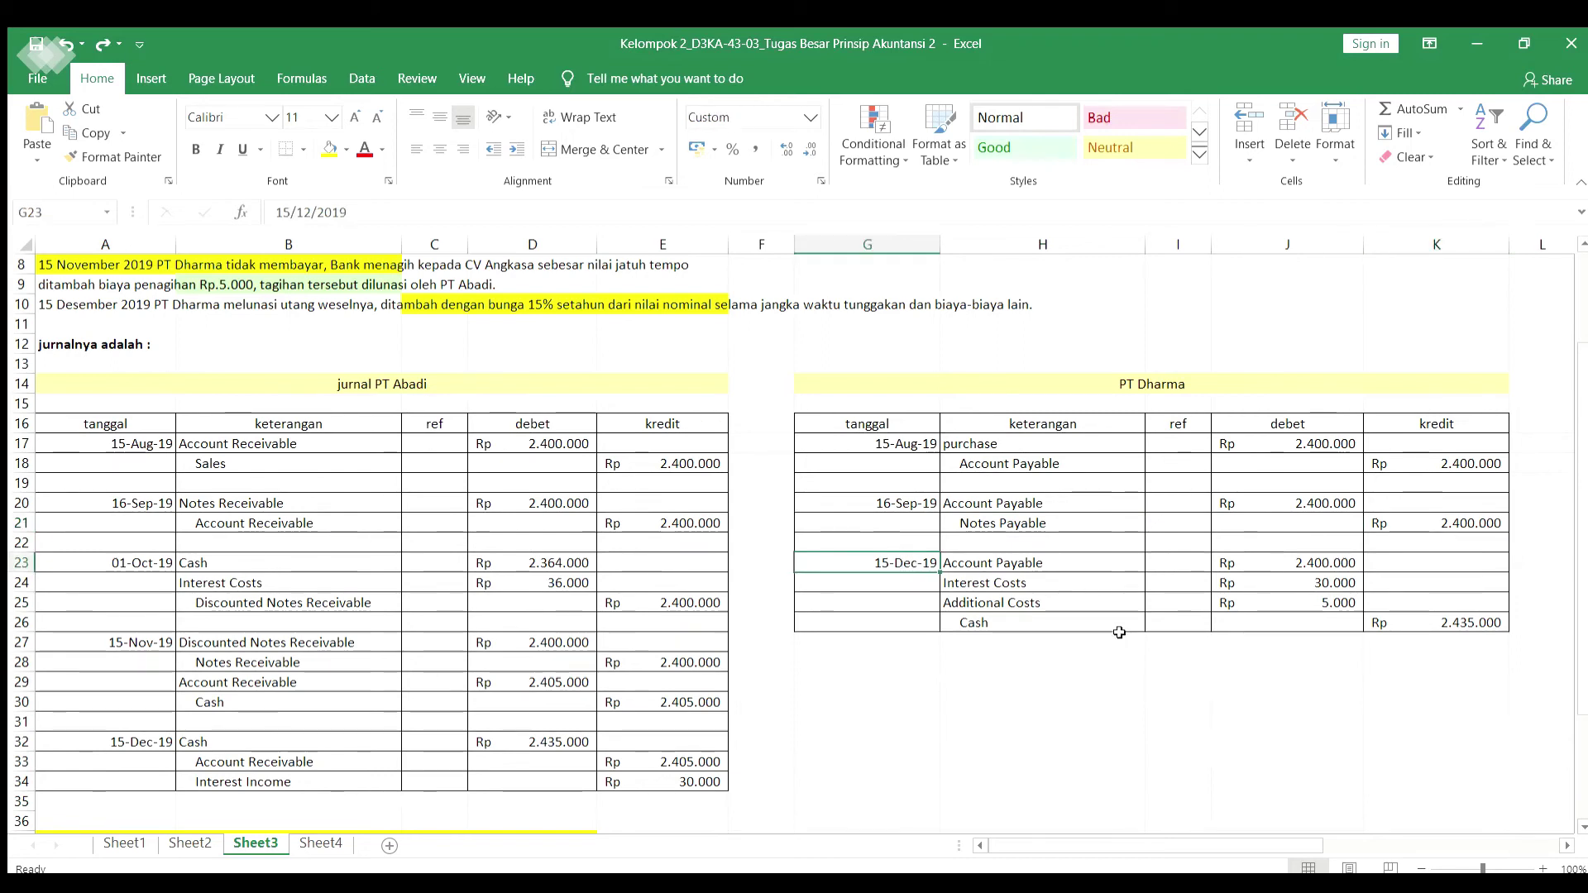
left_click(1106, 565)
left_click(1255, 562)
left_click(1109, 581)
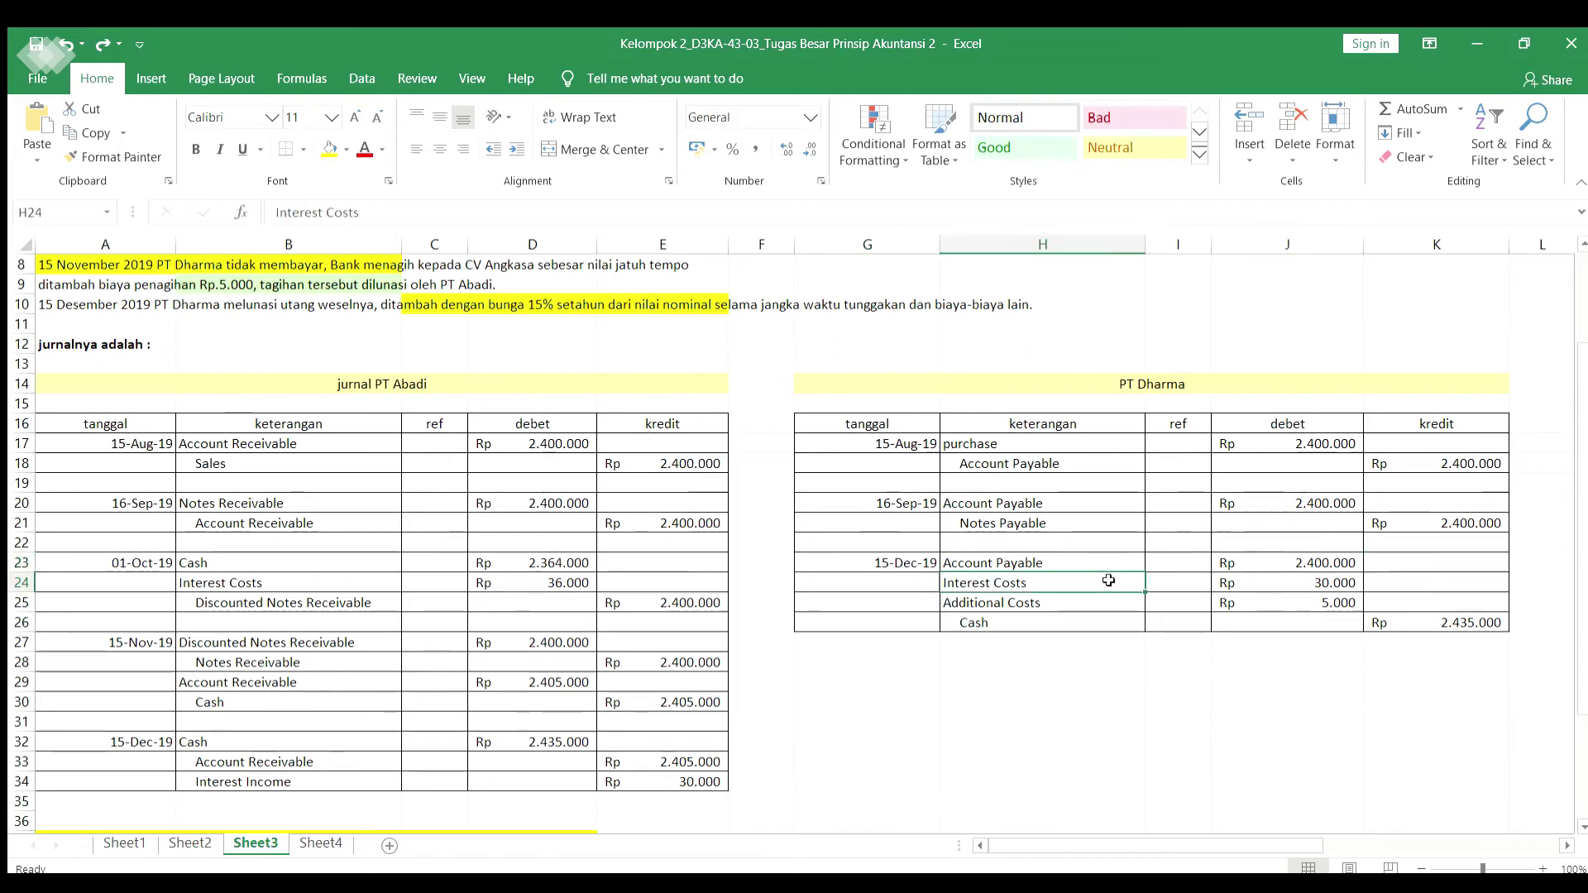
left_click(1246, 583)
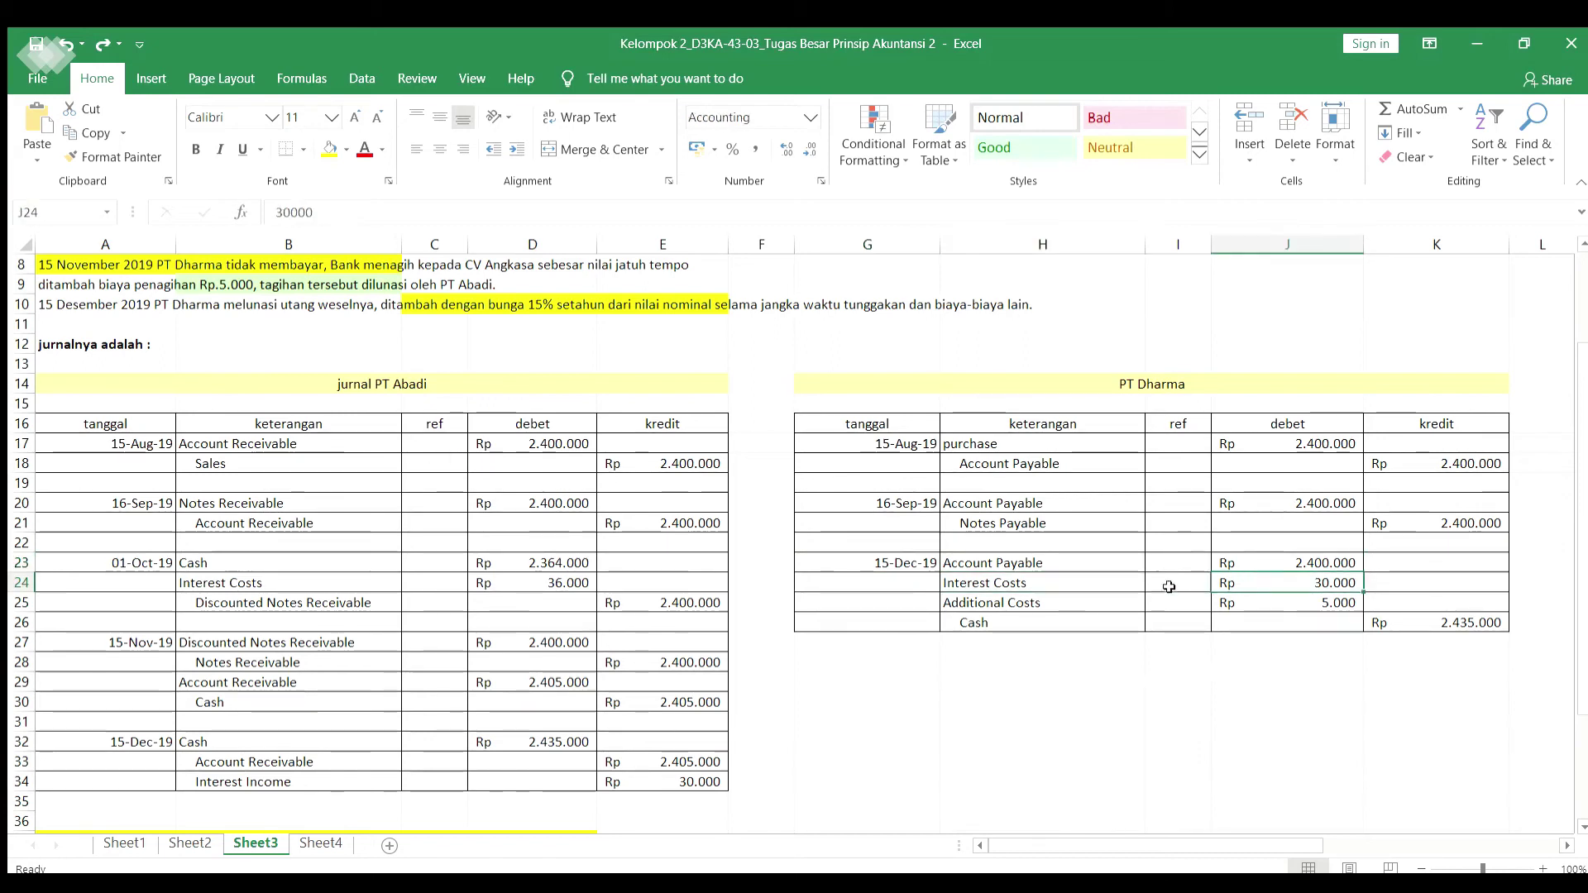
left_click(1076, 601)
left_click(1272, 605)
left_click(1114, 622)
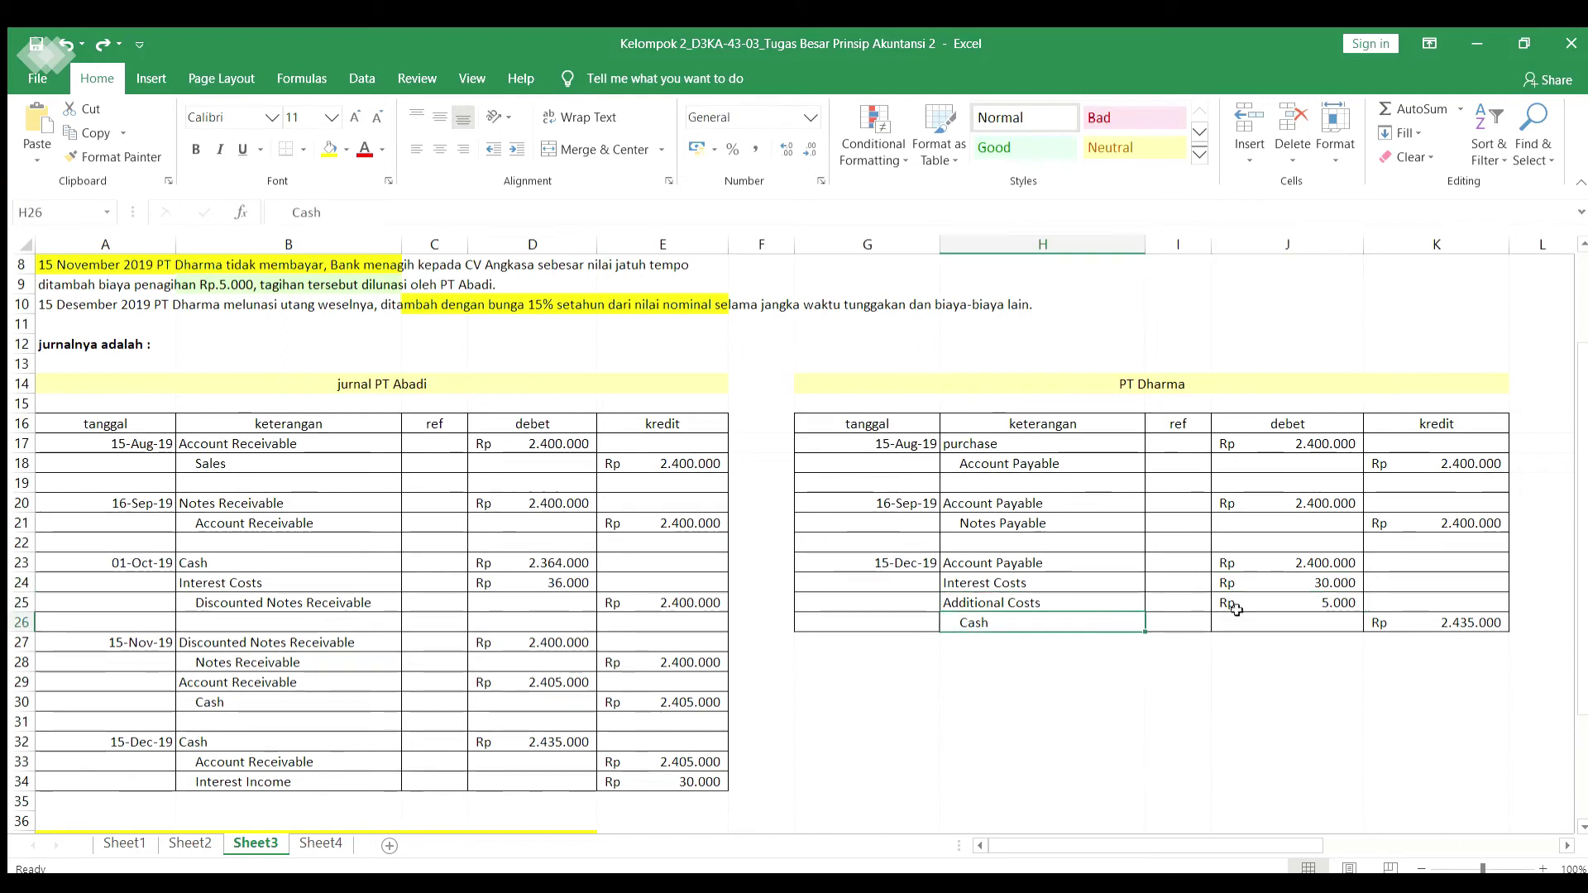
left_click(1404, 622)
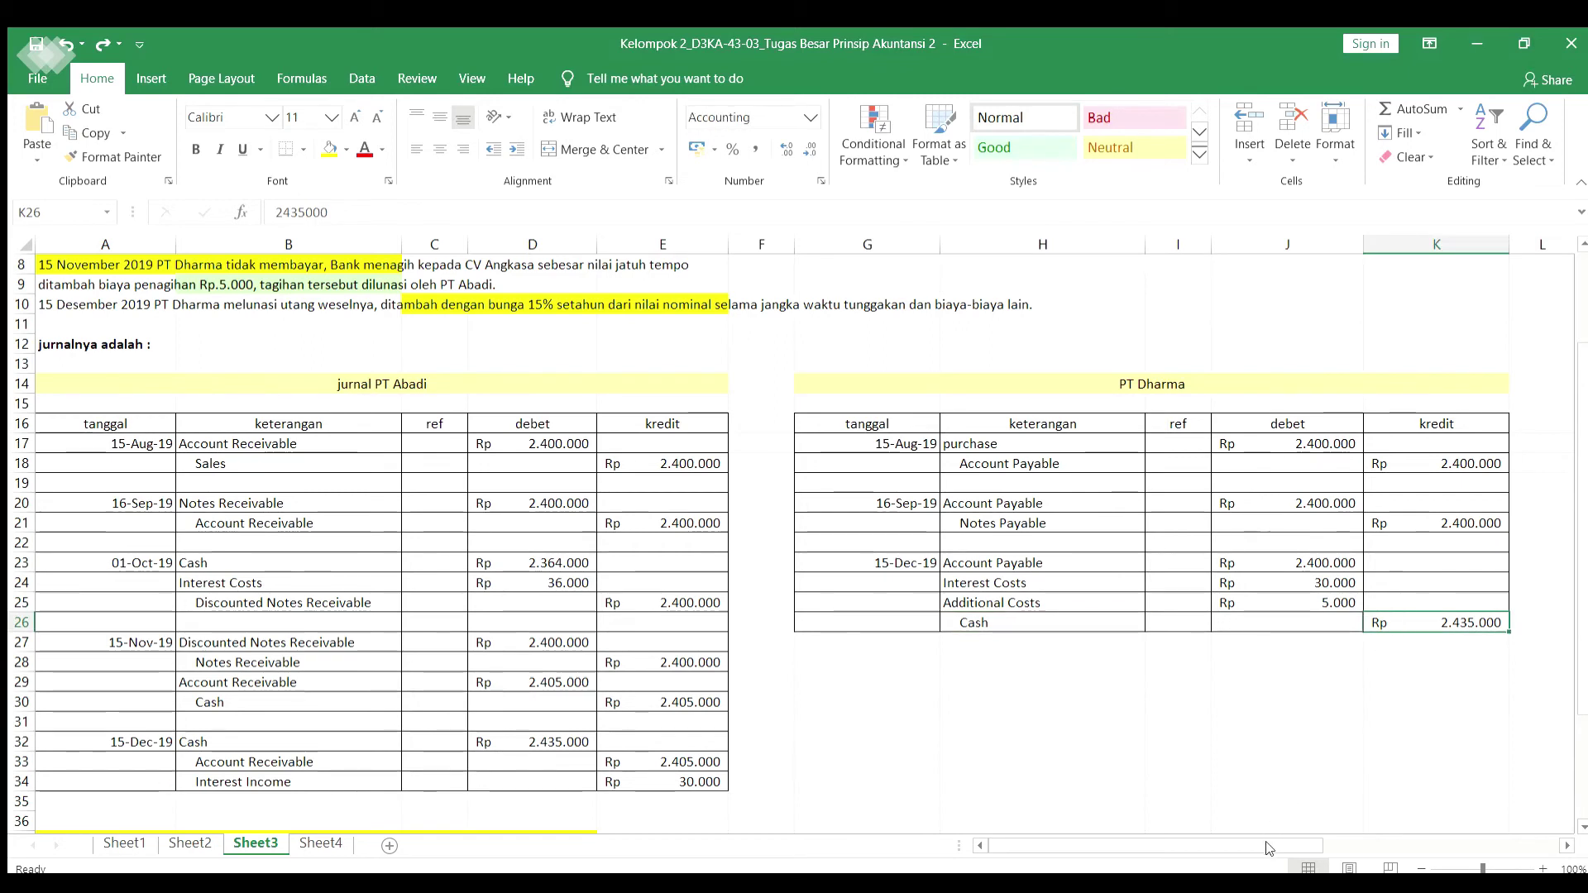
Examine the 1 October entries in the Bank journal, from Notes Receivable and Interest Income to the Cash credit
left_click_drag(1269, 848, 1436, 841)
left_click(1333, 386)
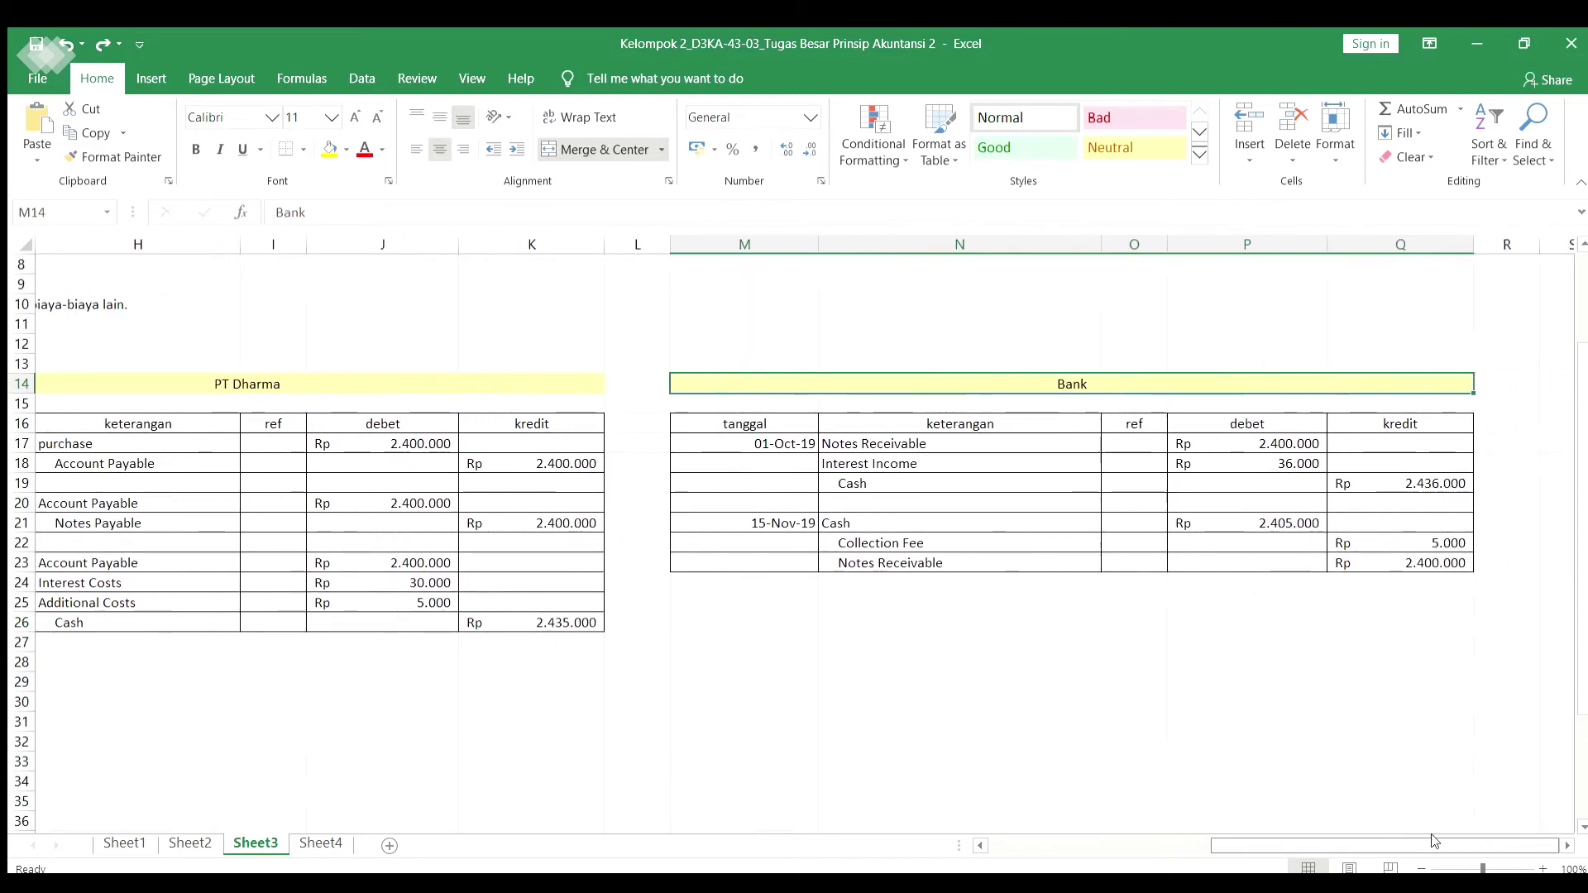
left_click(894, 451)
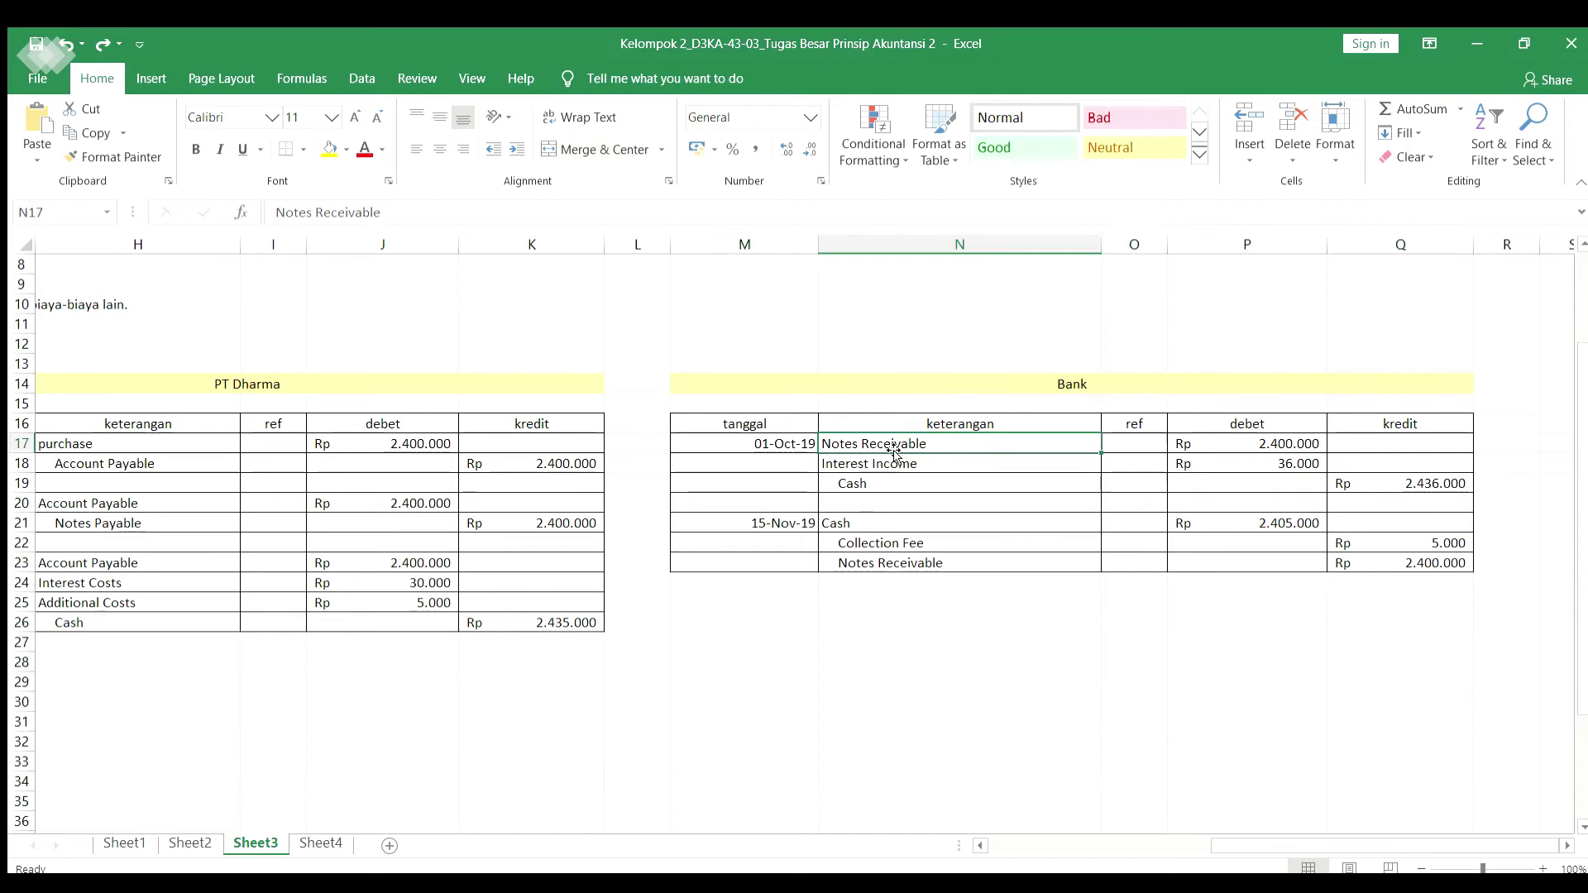
left_click(1225, 446)
left_click(958, 464)
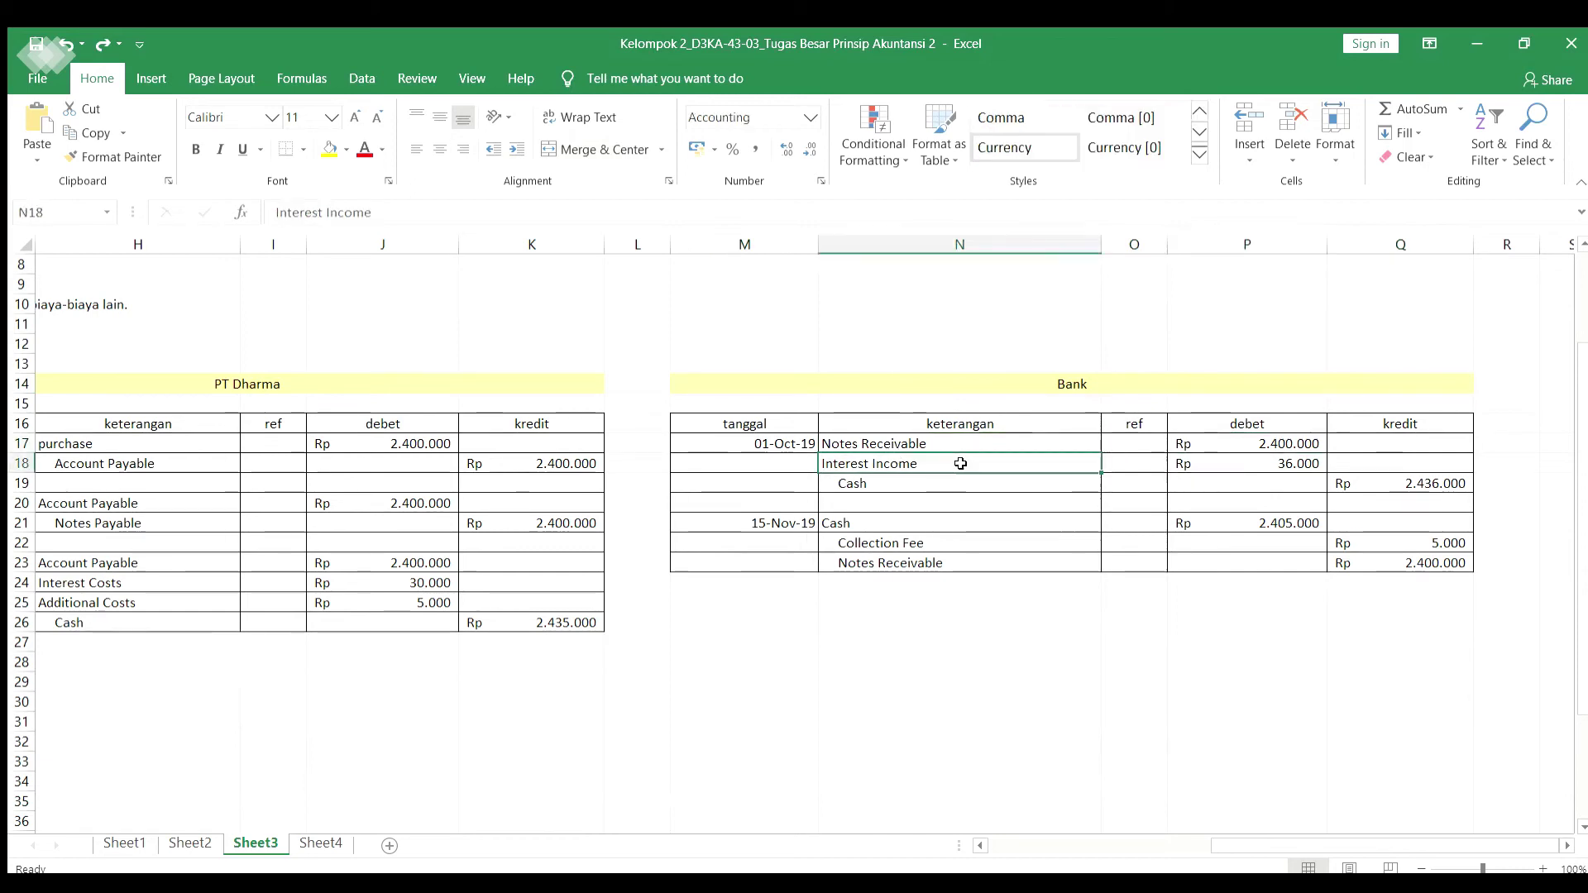
left_click(1204, 465)
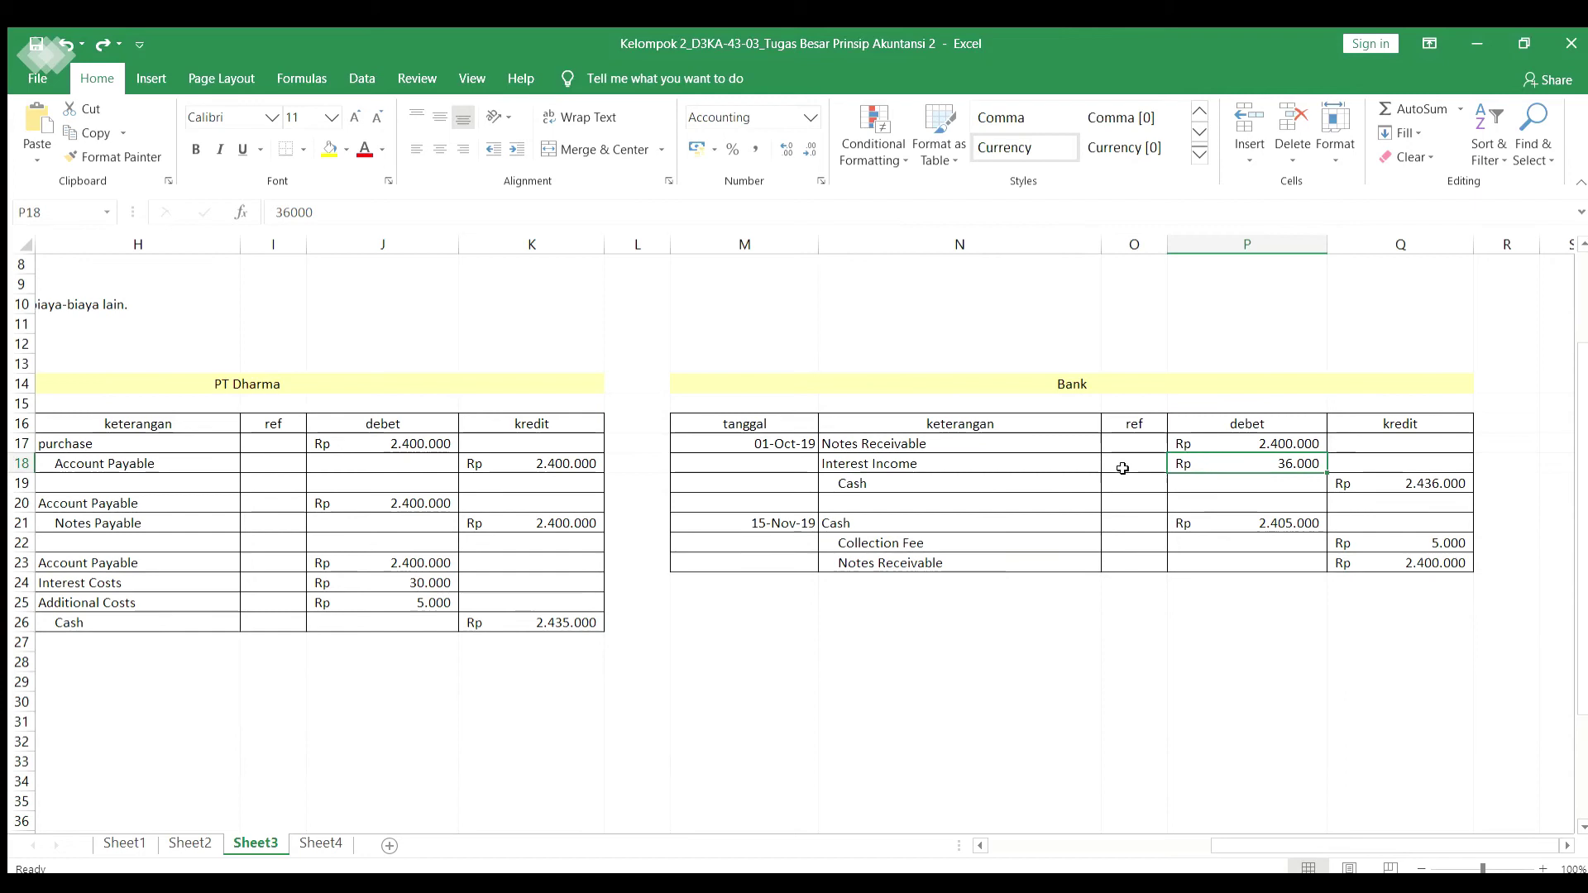
left_click(1090, 481)
left_click(1381, 476)
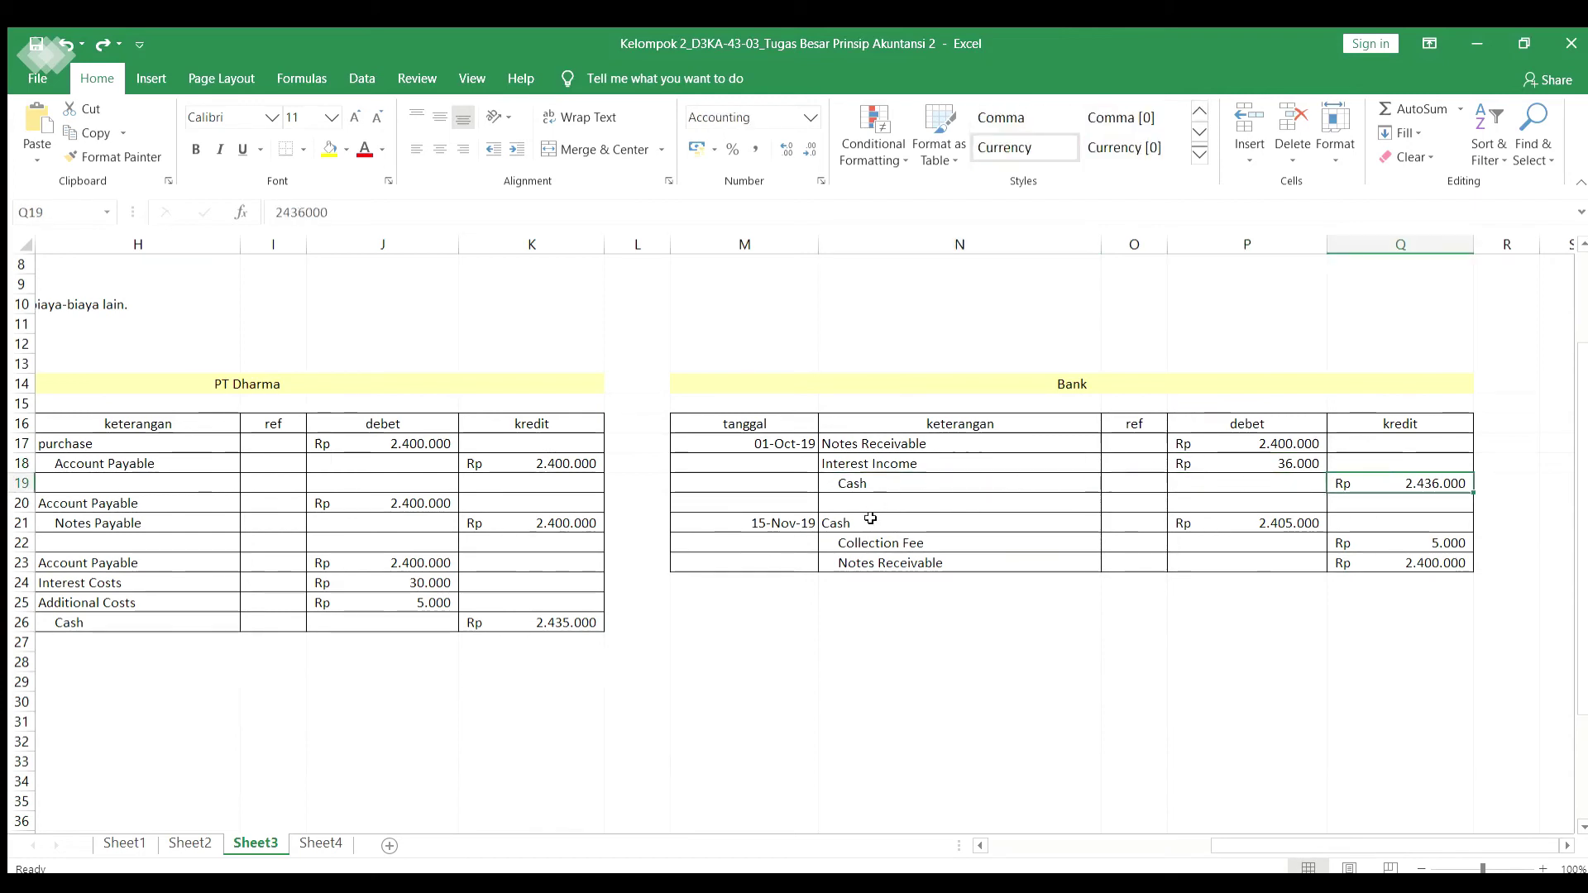
Examine the 15 November entries in the Bank journal, from the Cash debit to the Collection Fee and Notes Receivable credits
left_click(796, 520)
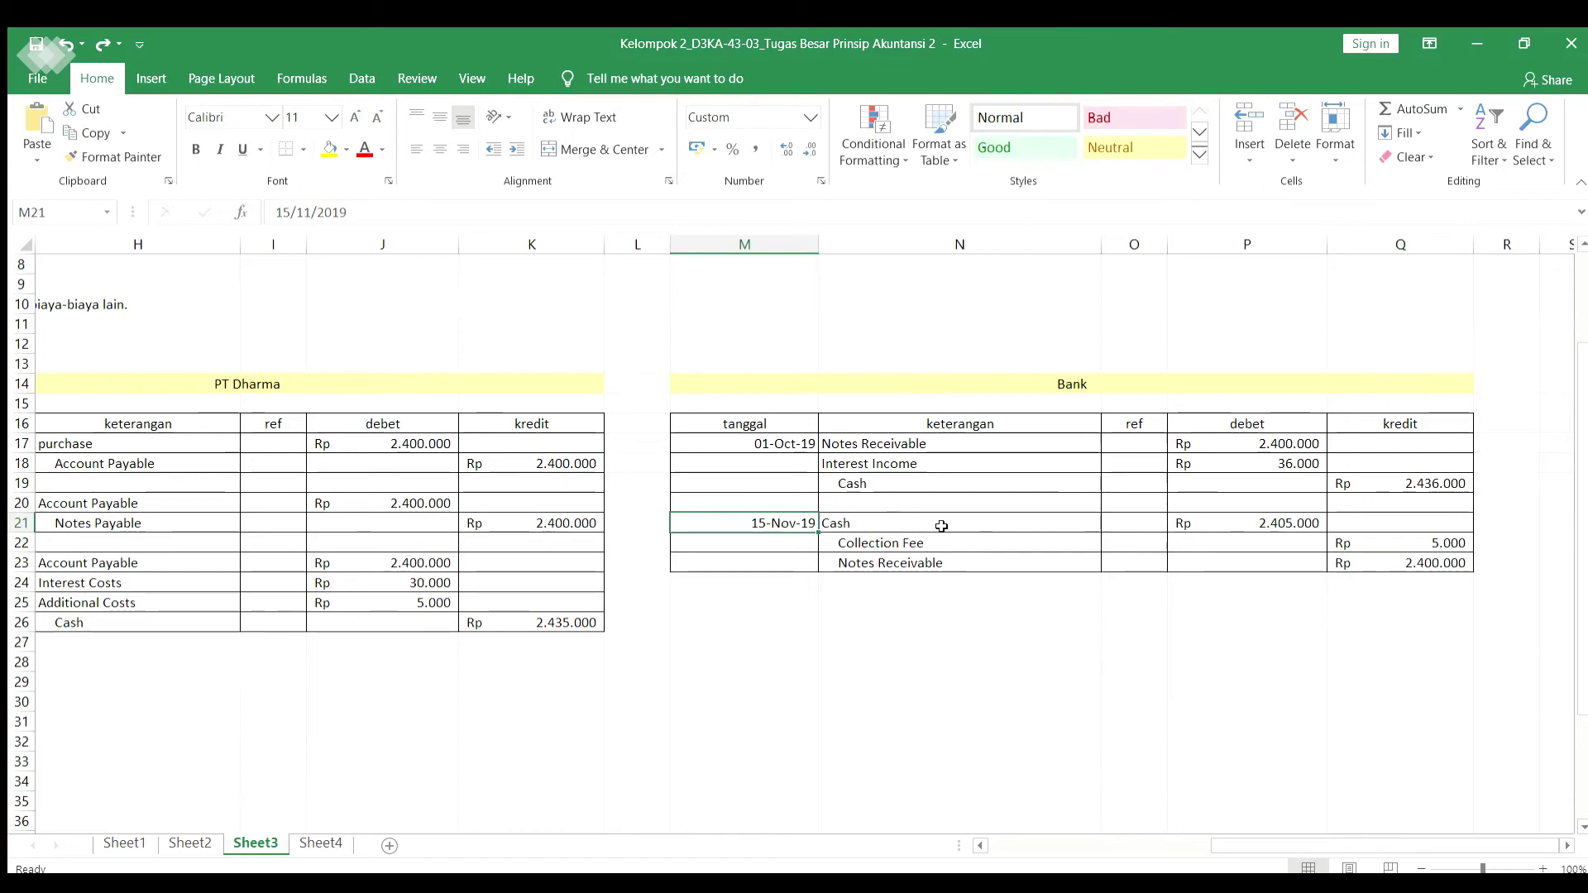
left_click(941, 526)
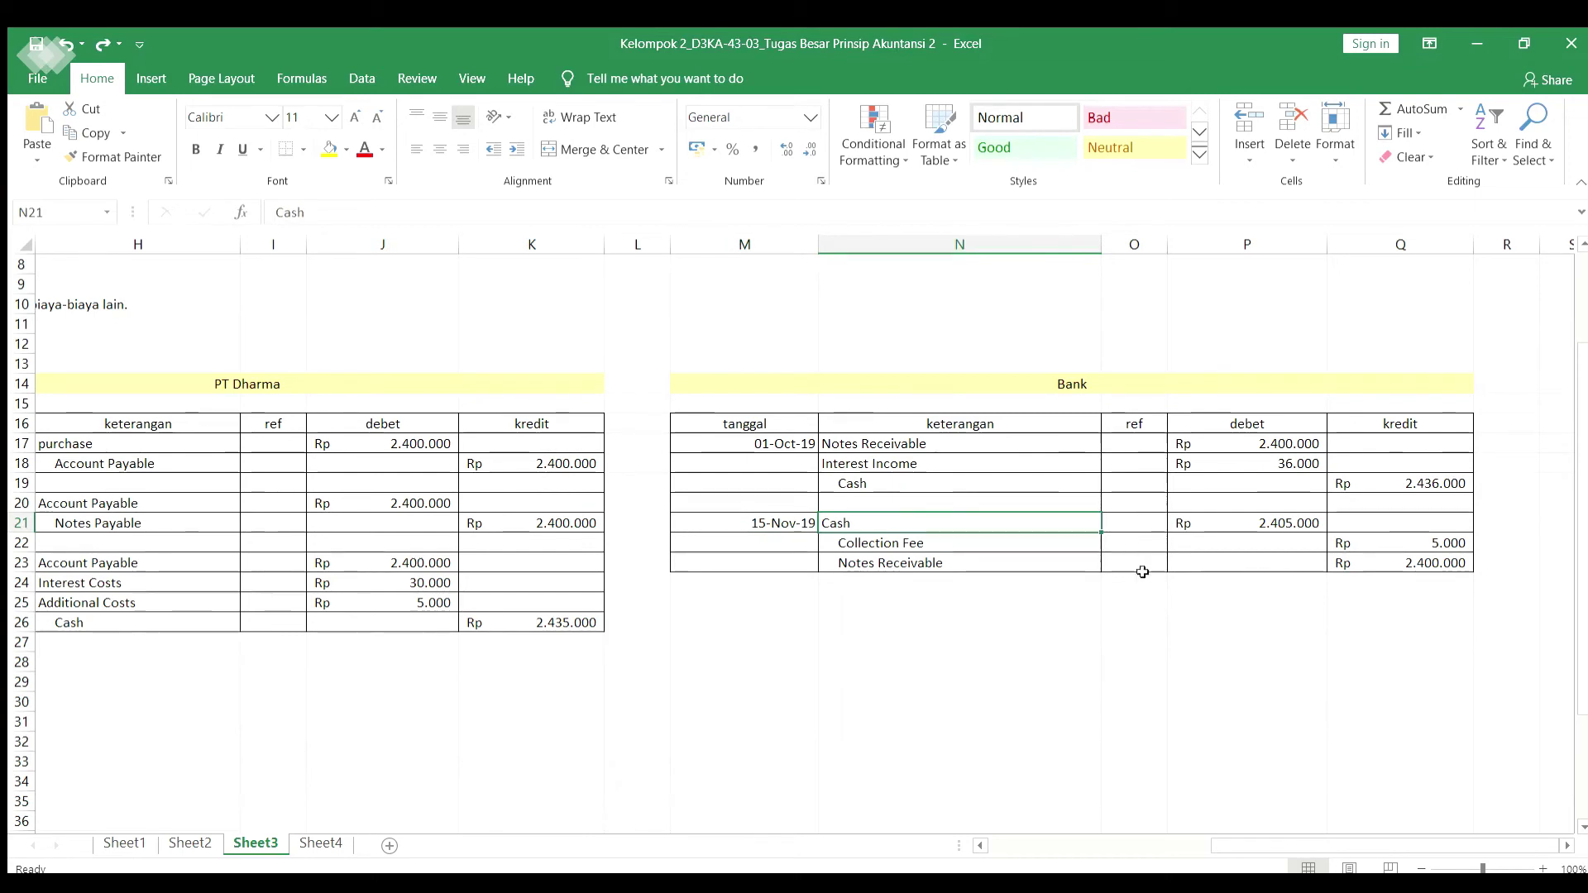
left_click_drag(1230, 848, 986, 852)
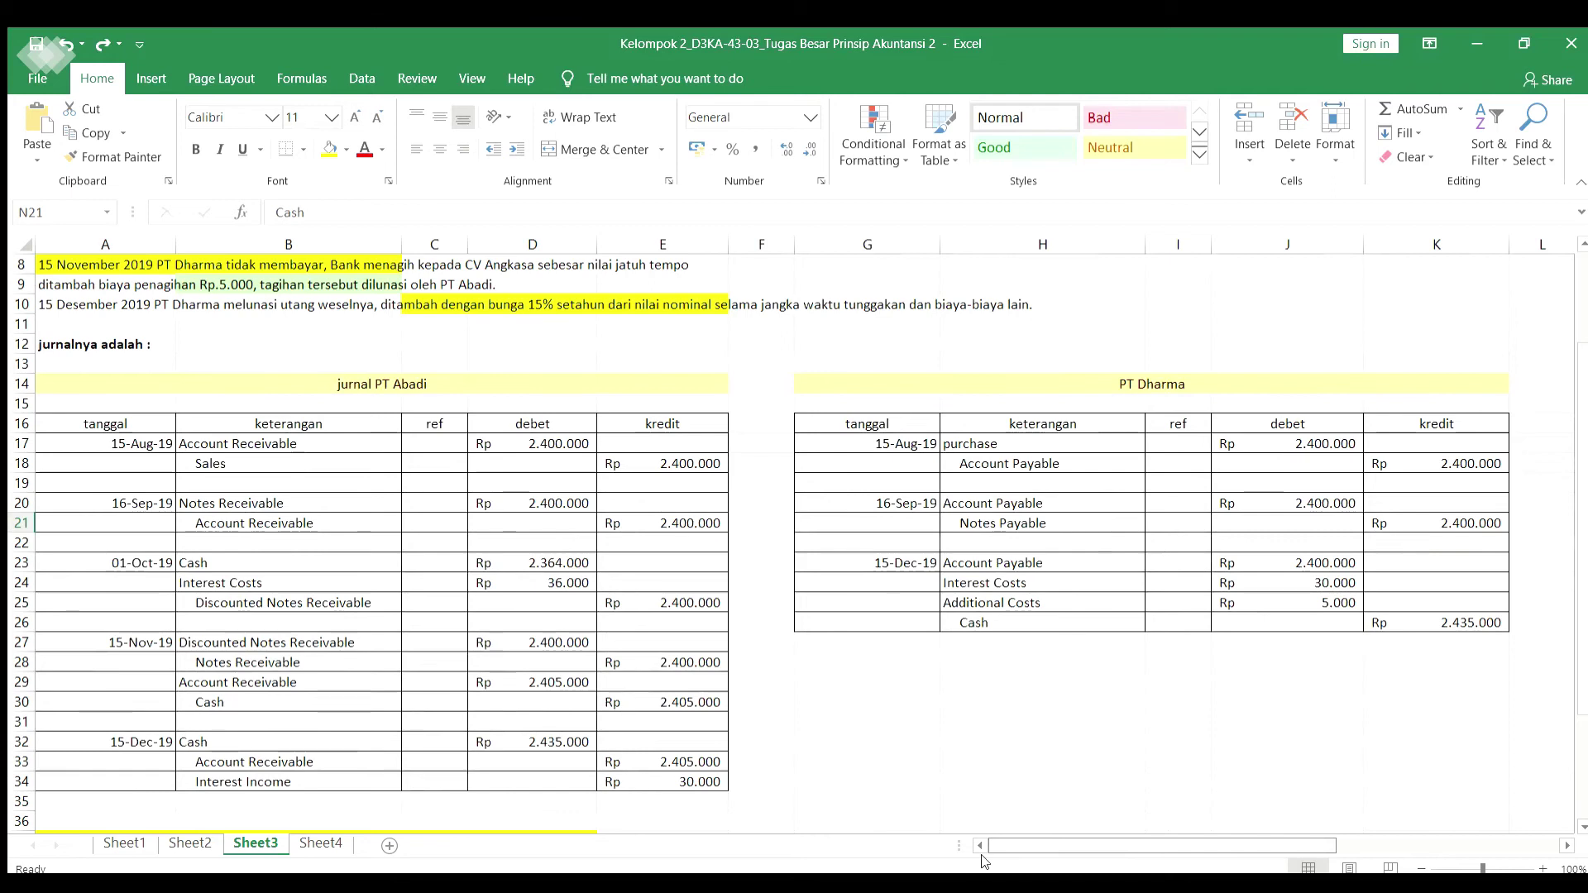
scroll(984, 862, "right", 5)
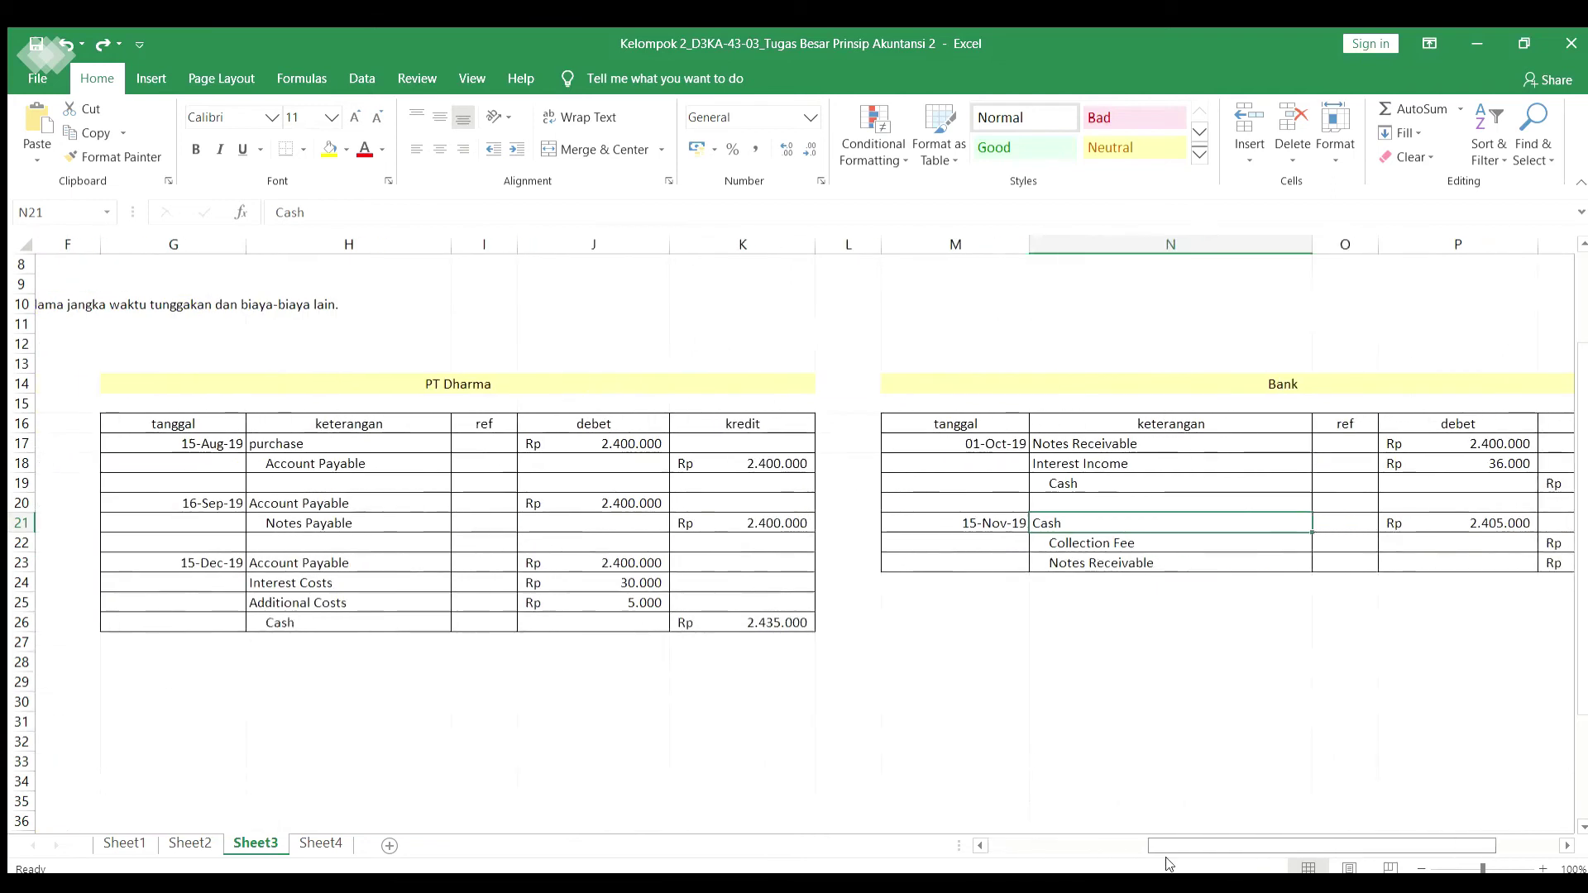
left_click(1408, 527)
left_click_drag(1340, 844, 1404, 842)
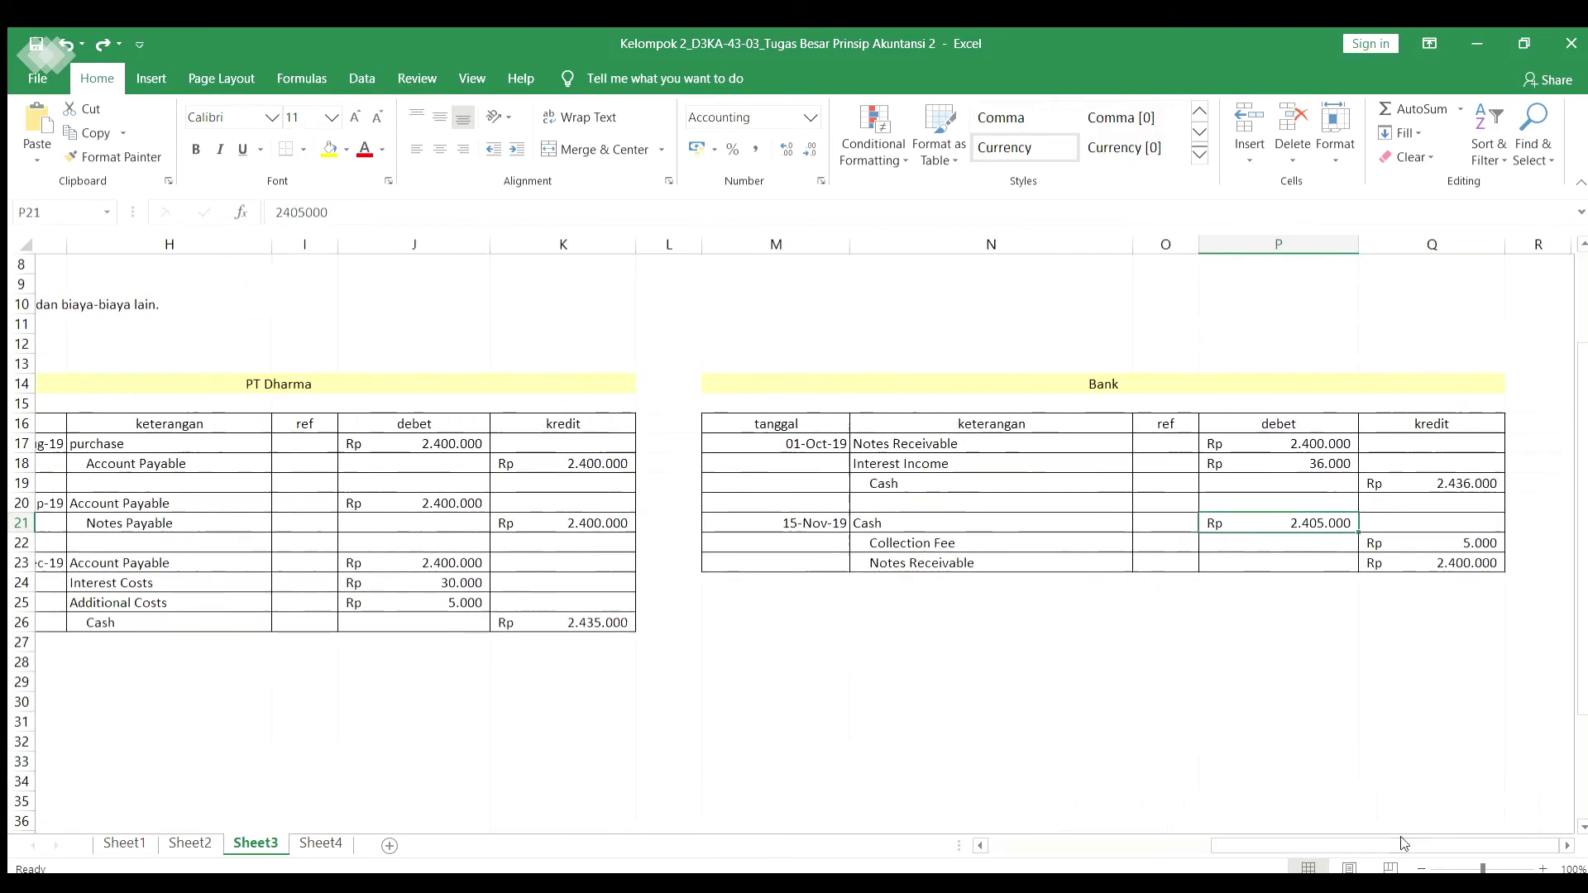
left_click(902, 543)
left_click(1361, 545)
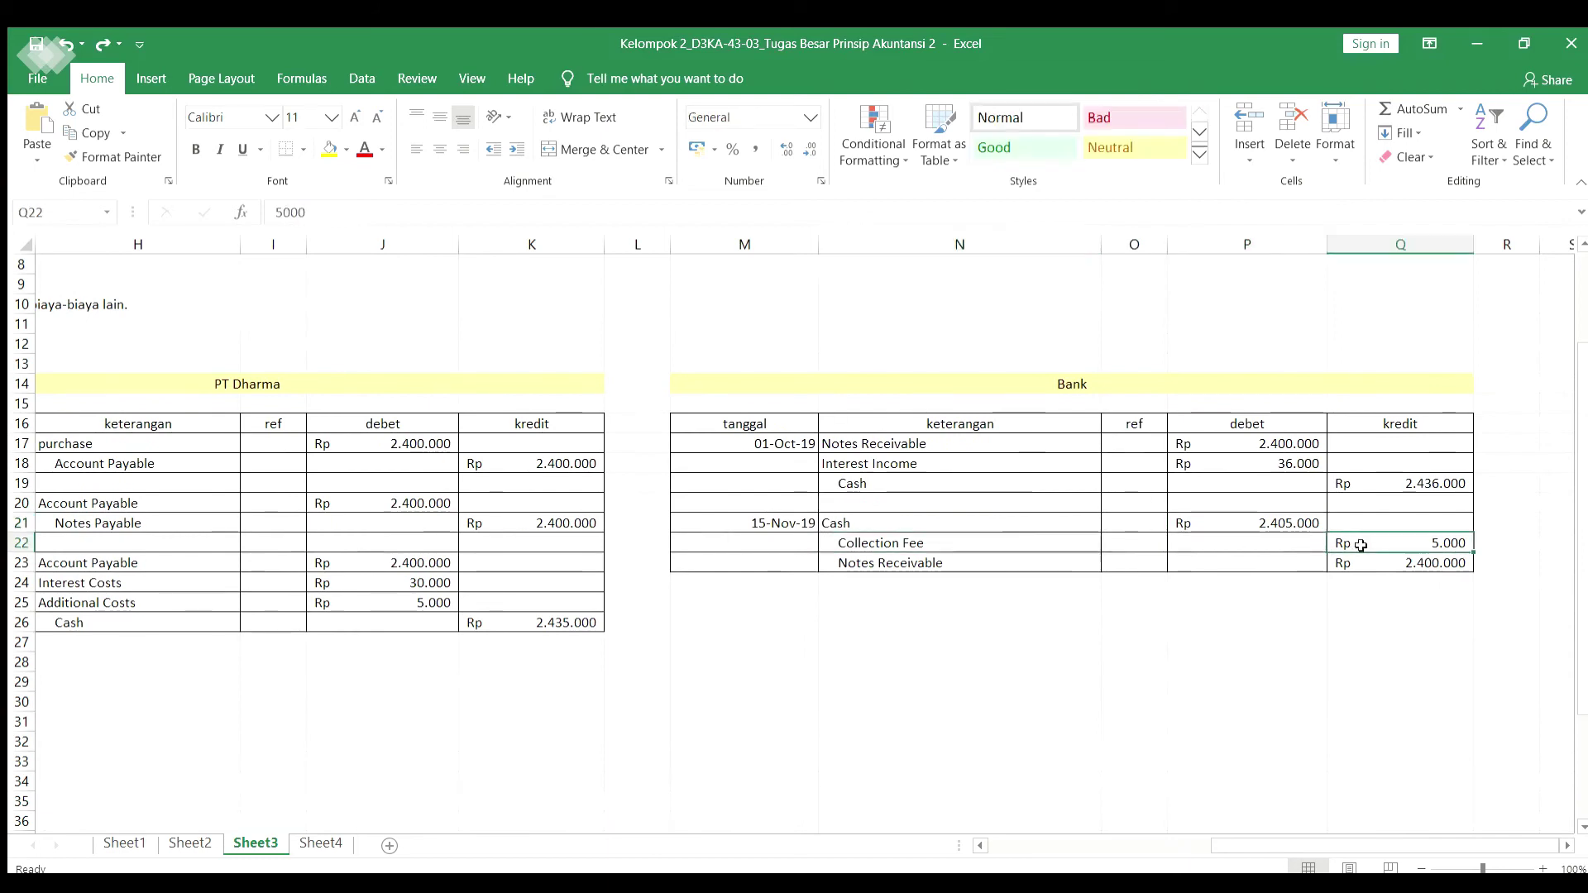
left_click(985, 569)
left_click(1375, 559)
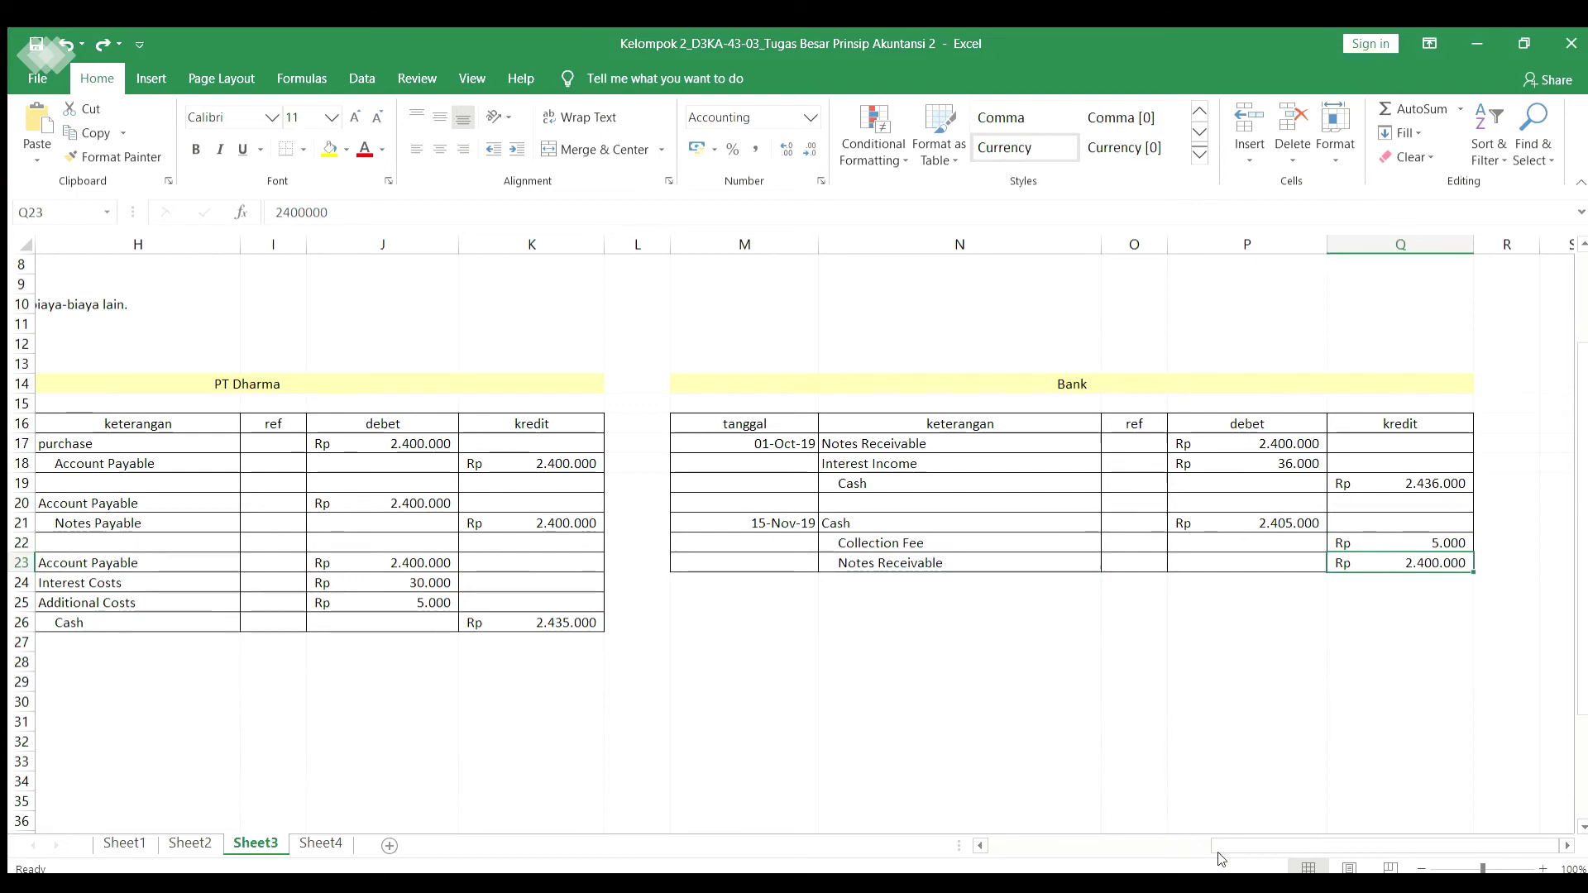
Switch to Sheet4 and examine the 15 August Account Receivable debit and Sales credit in the PT Abadi journal
left_click(322, 843)
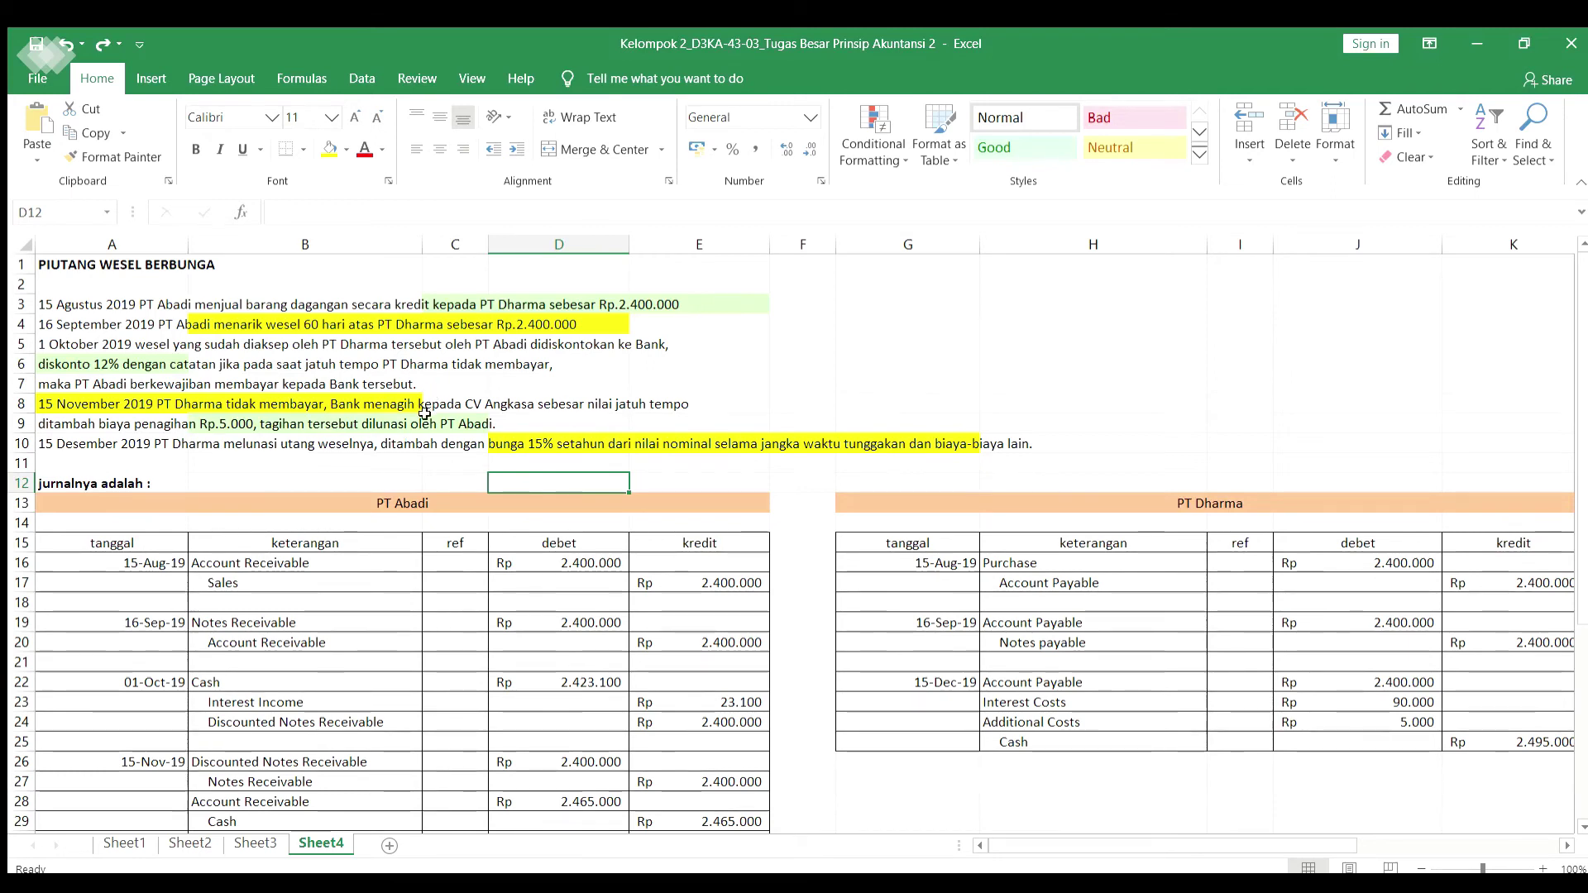
left_click(349, 565)
key("Down")
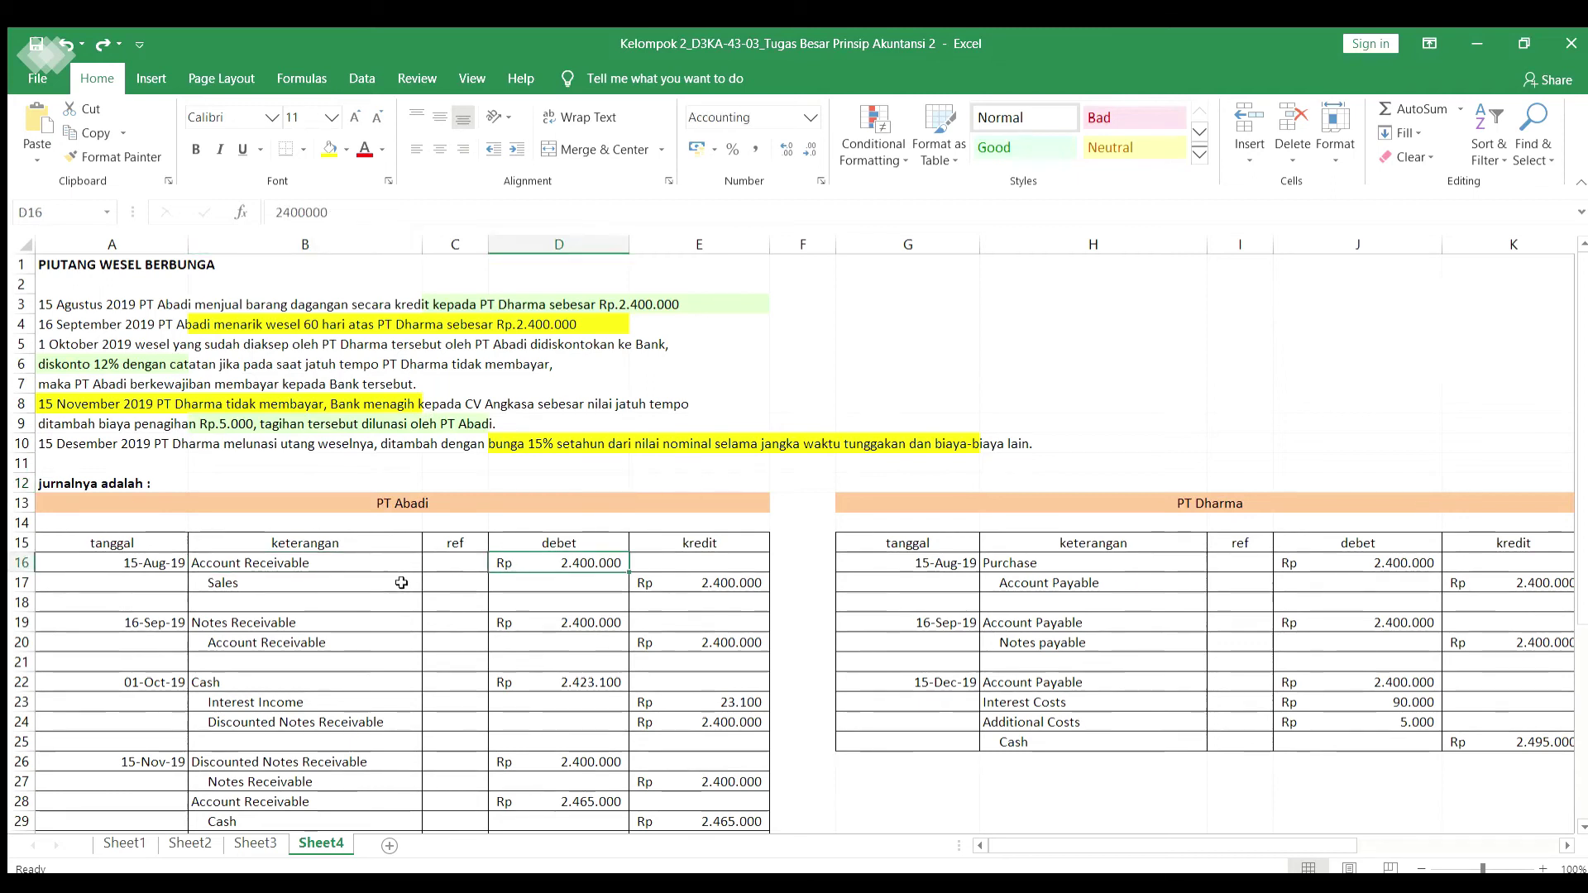
left_click(688, 584)
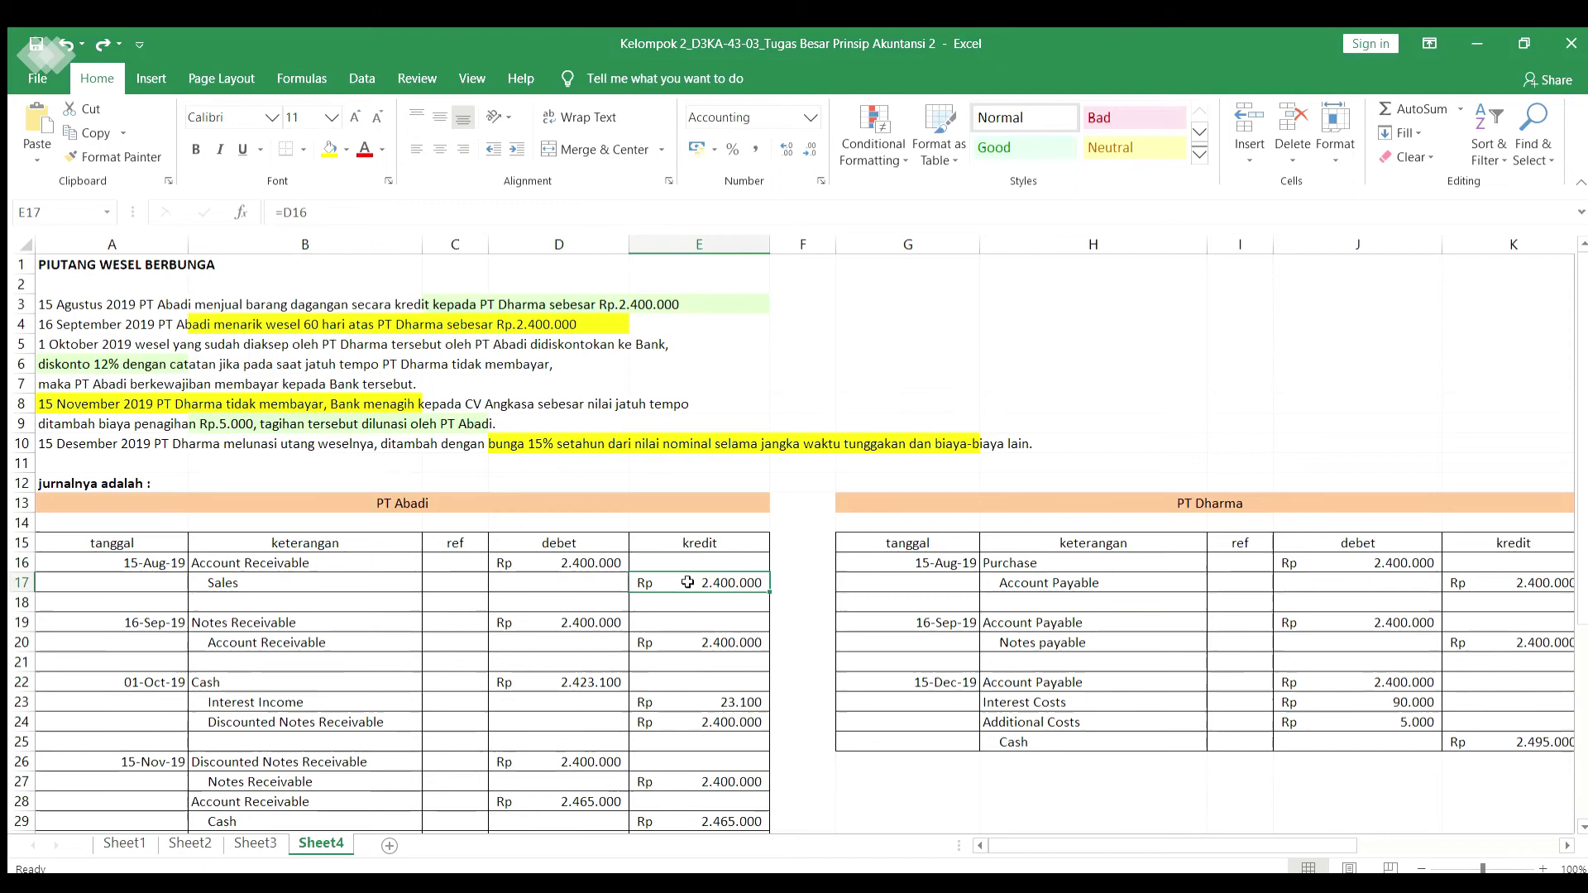
Examine the 16 September Notes Receivable debit and Account Receivable credit in the PT Abadi journal
left_click_drag(1586, 386, 1582, 446)
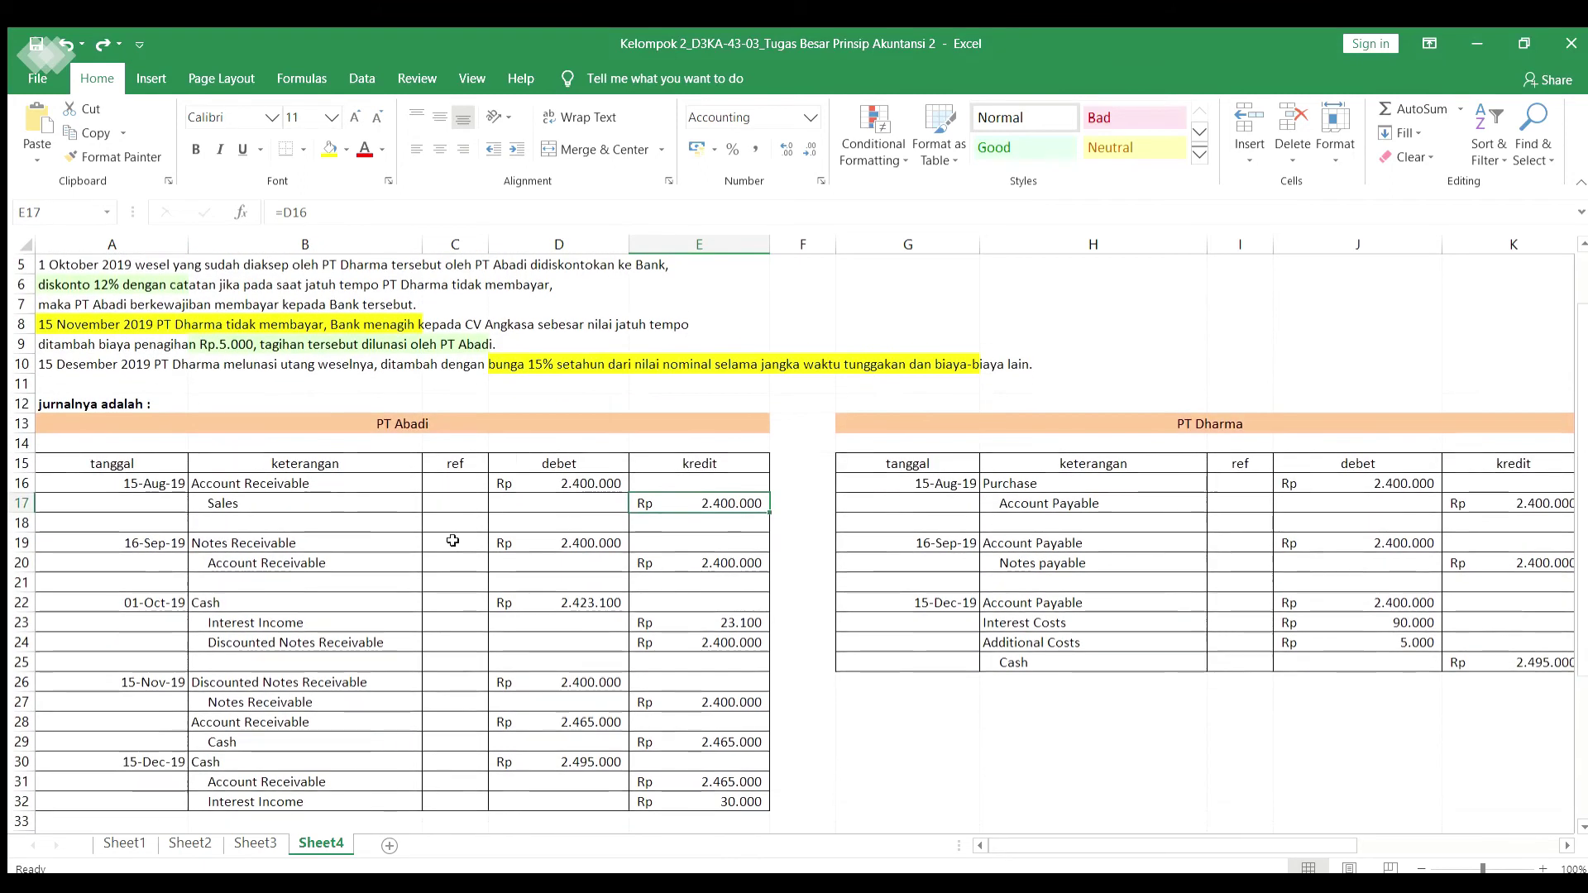
left_click(396, 545)
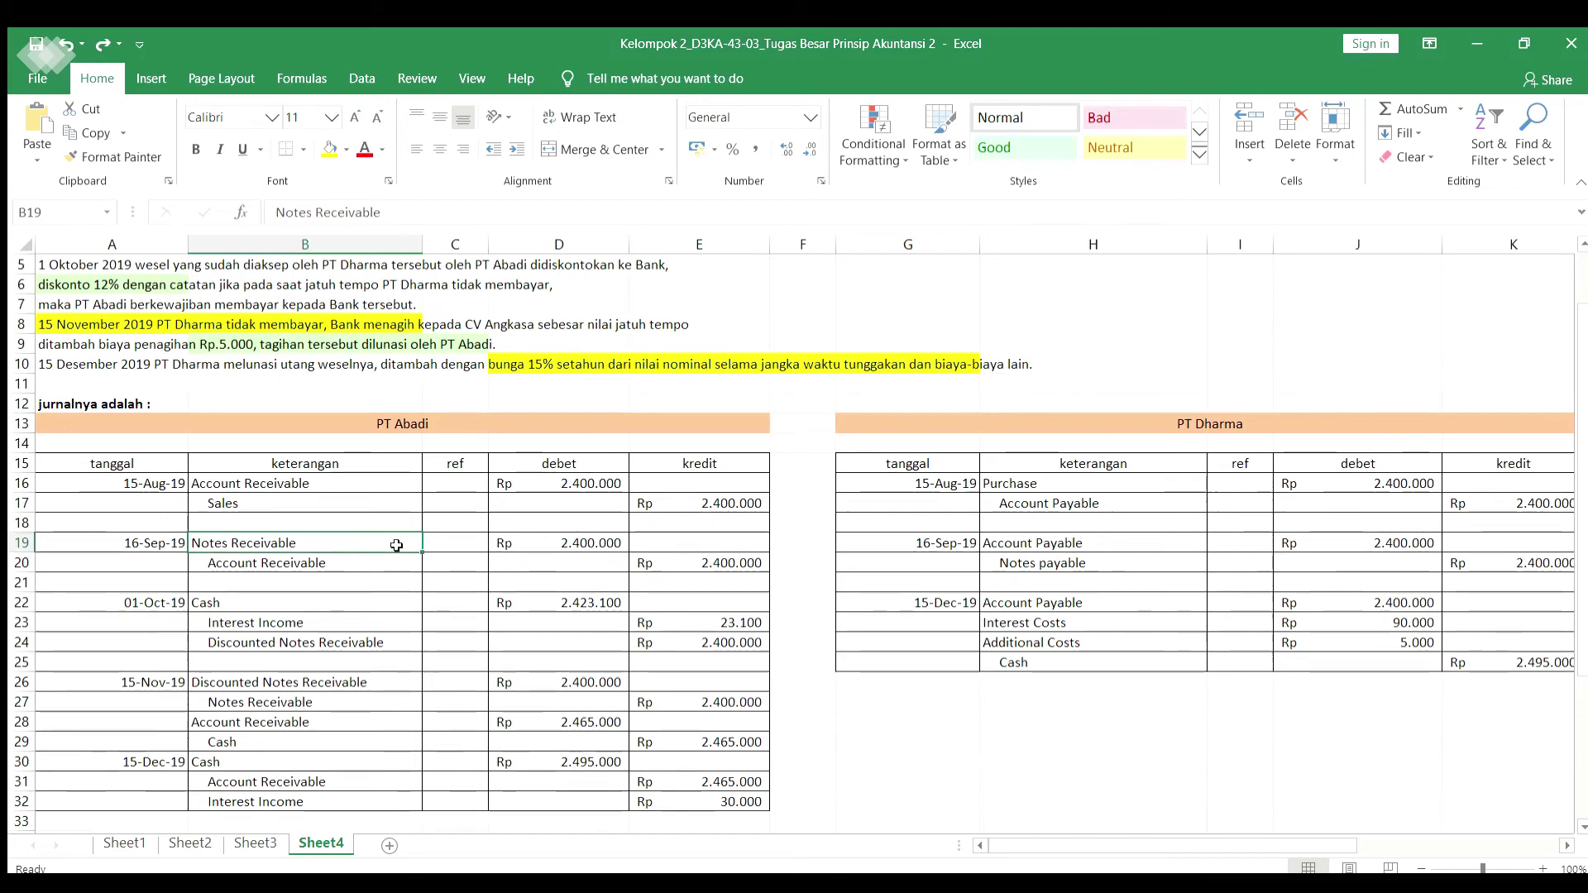
left_click(537, 544)
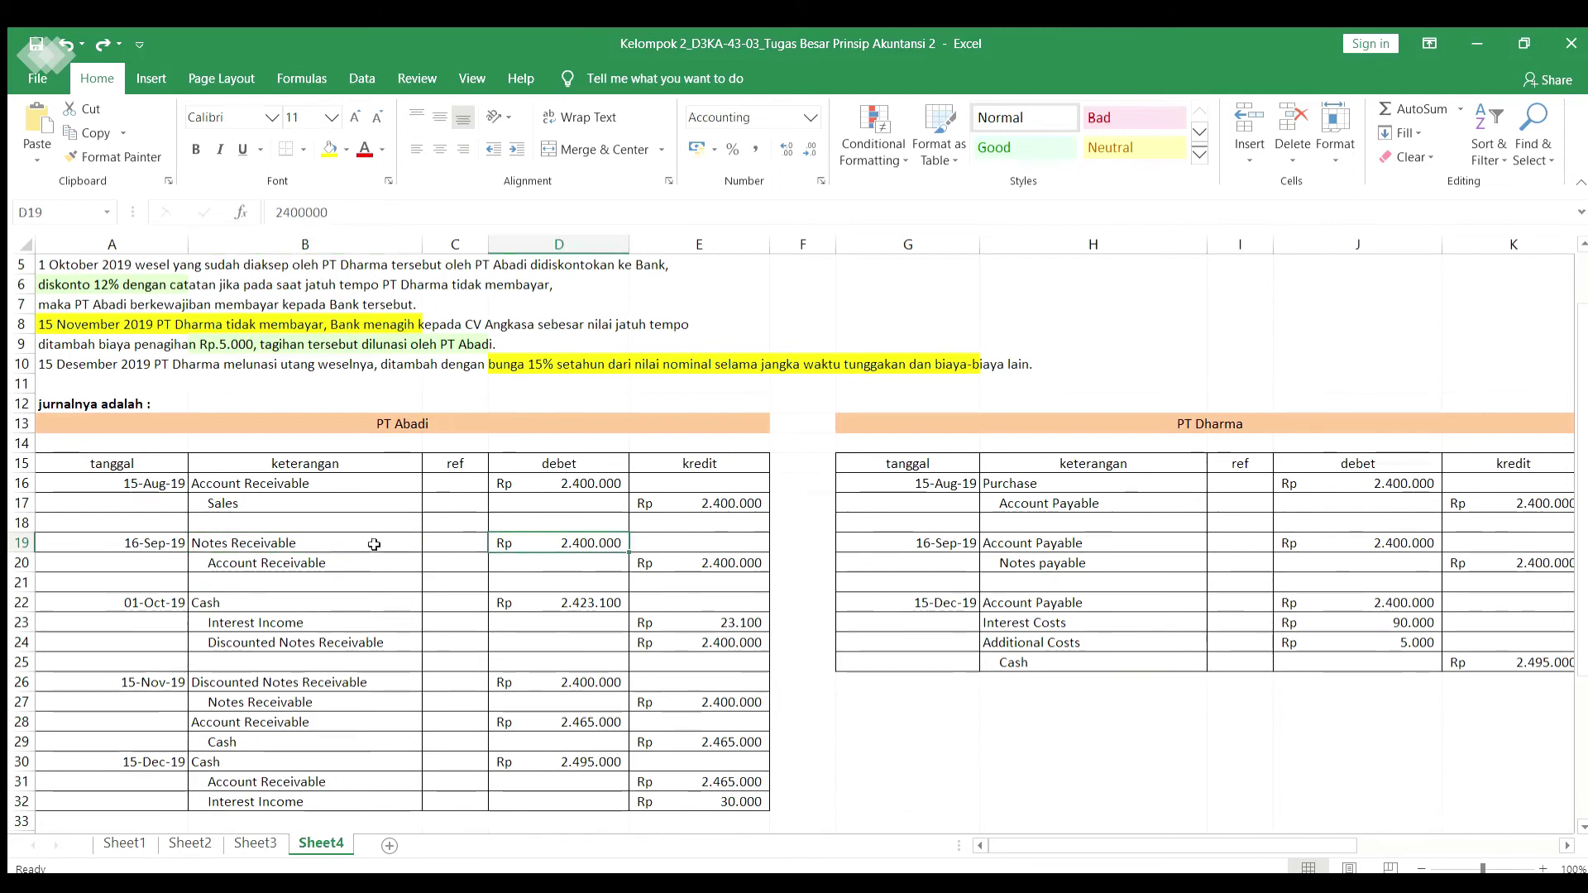
left_click(344, 561)
left_click(686, 564)
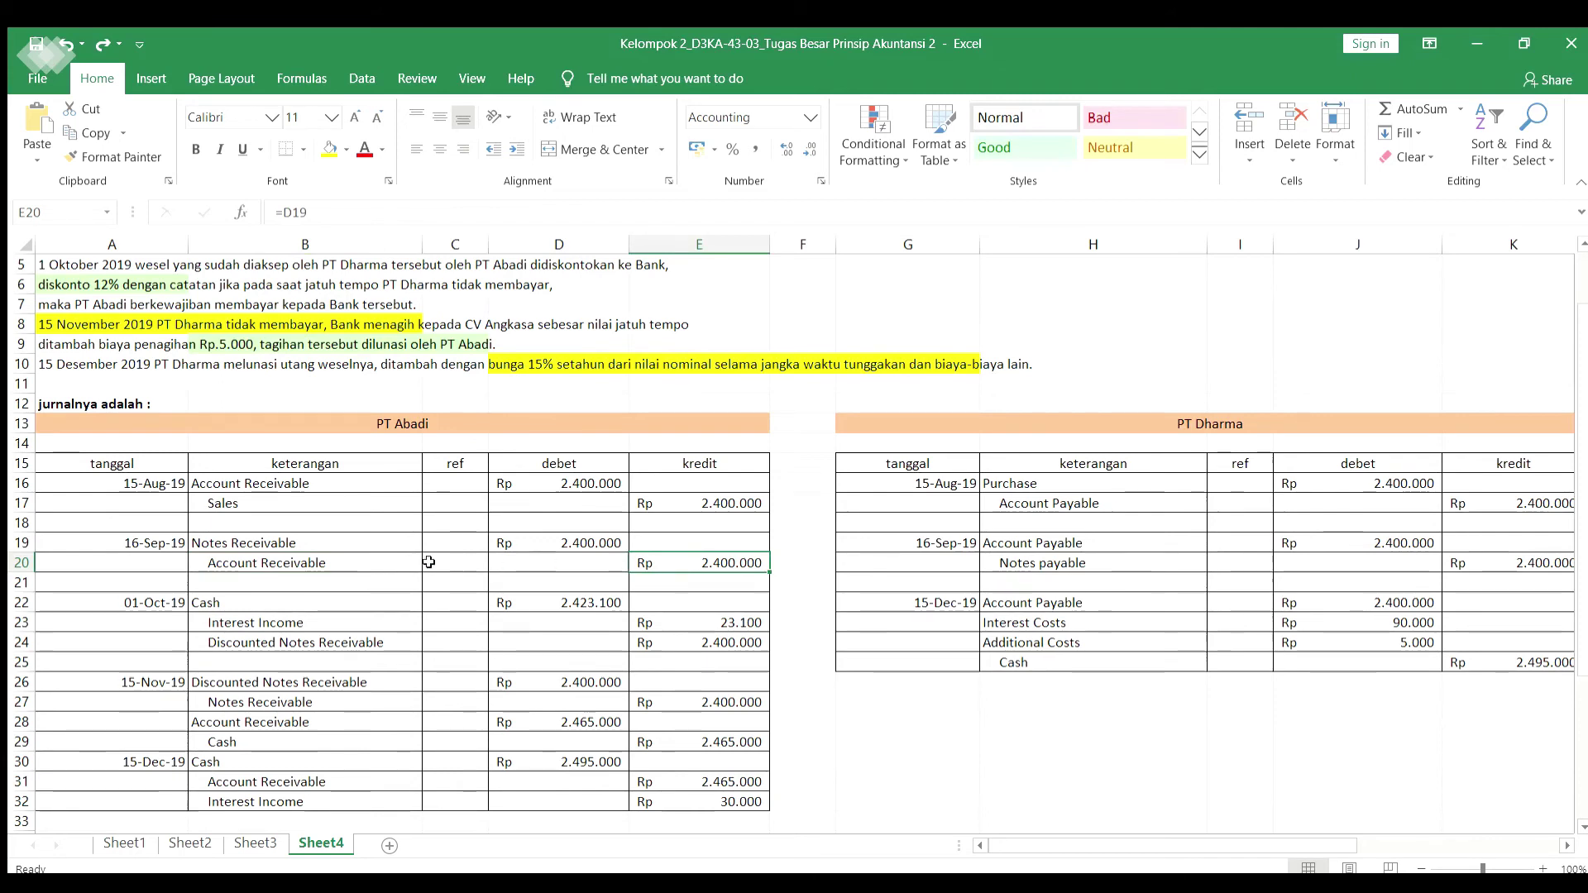
Examine the 1 October interest-bearing note calculation below the journal, from the nominal value and 60-day interest to the discount and cash value
left_click(164, 600)
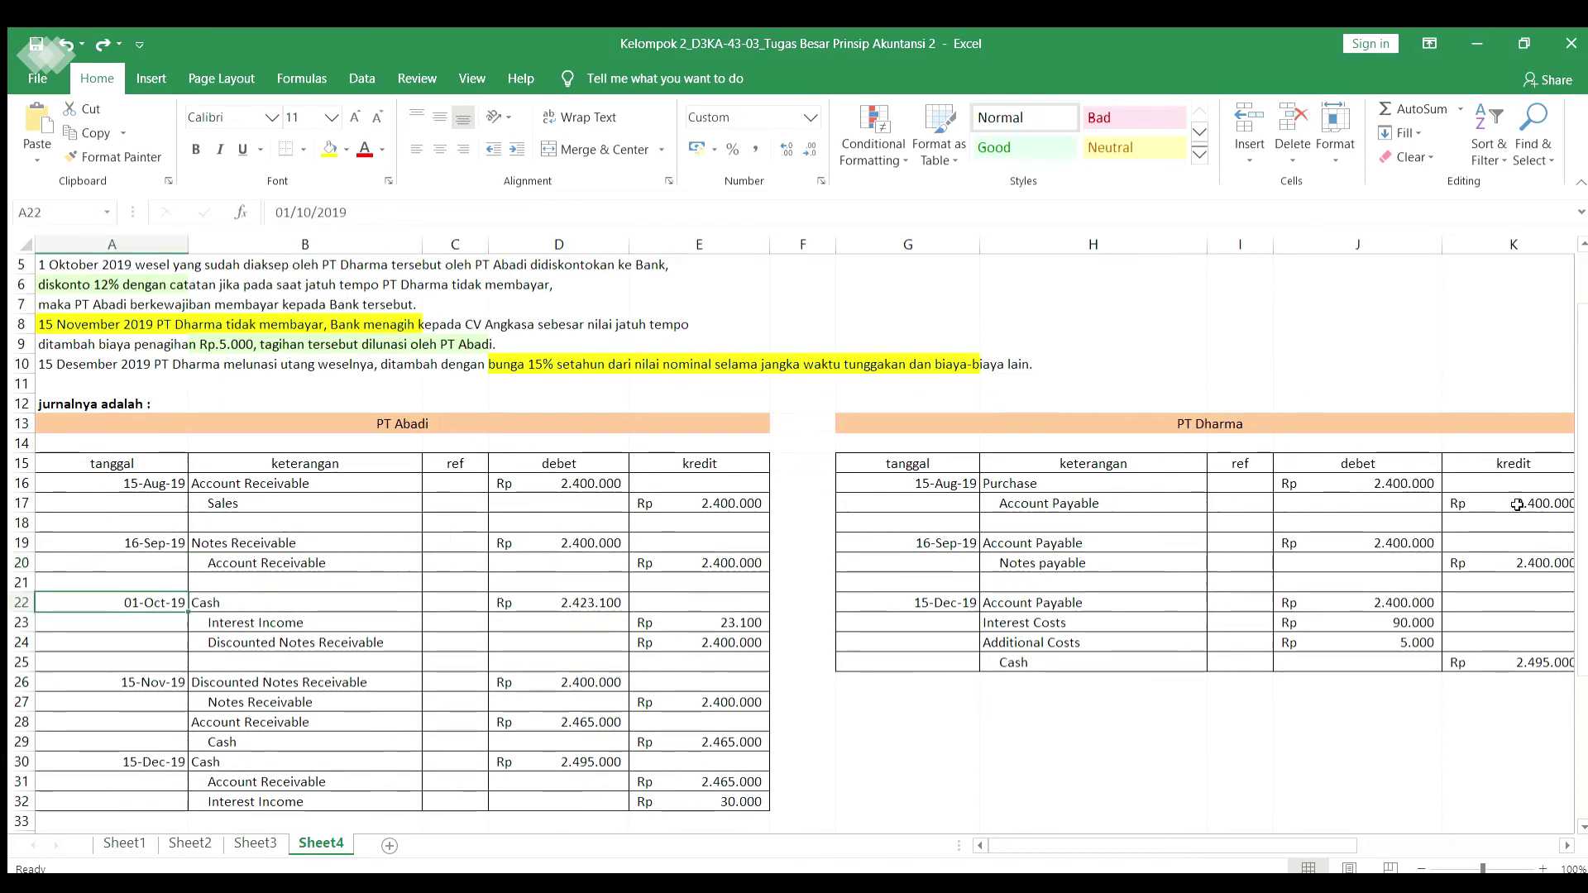
scroll(1580, 529, "down", 2)
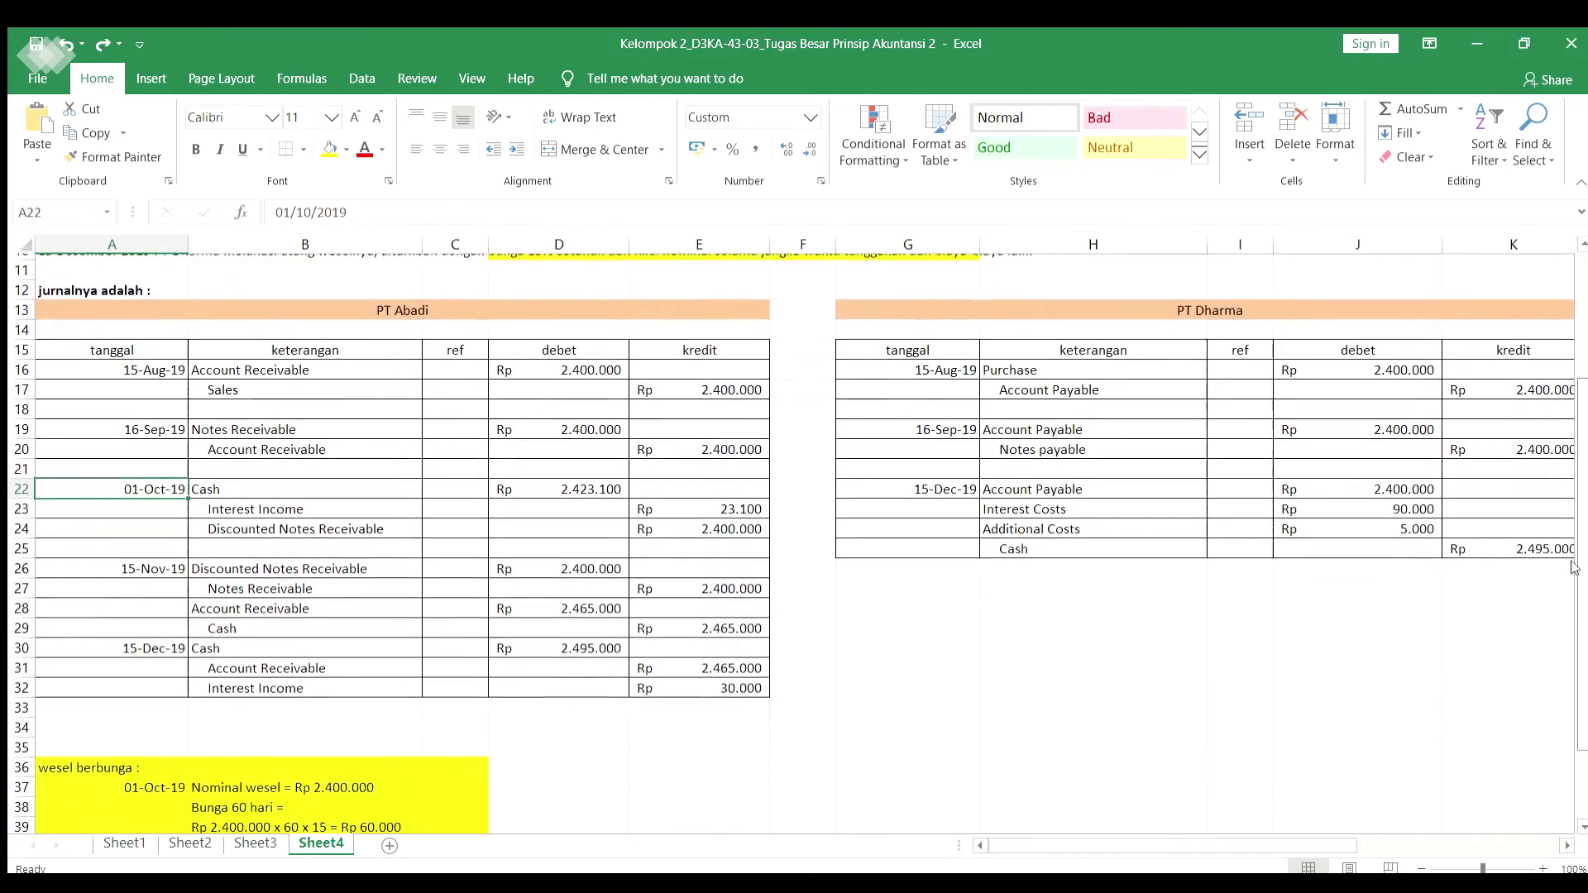
scroll(1574, 579, "down", 2)
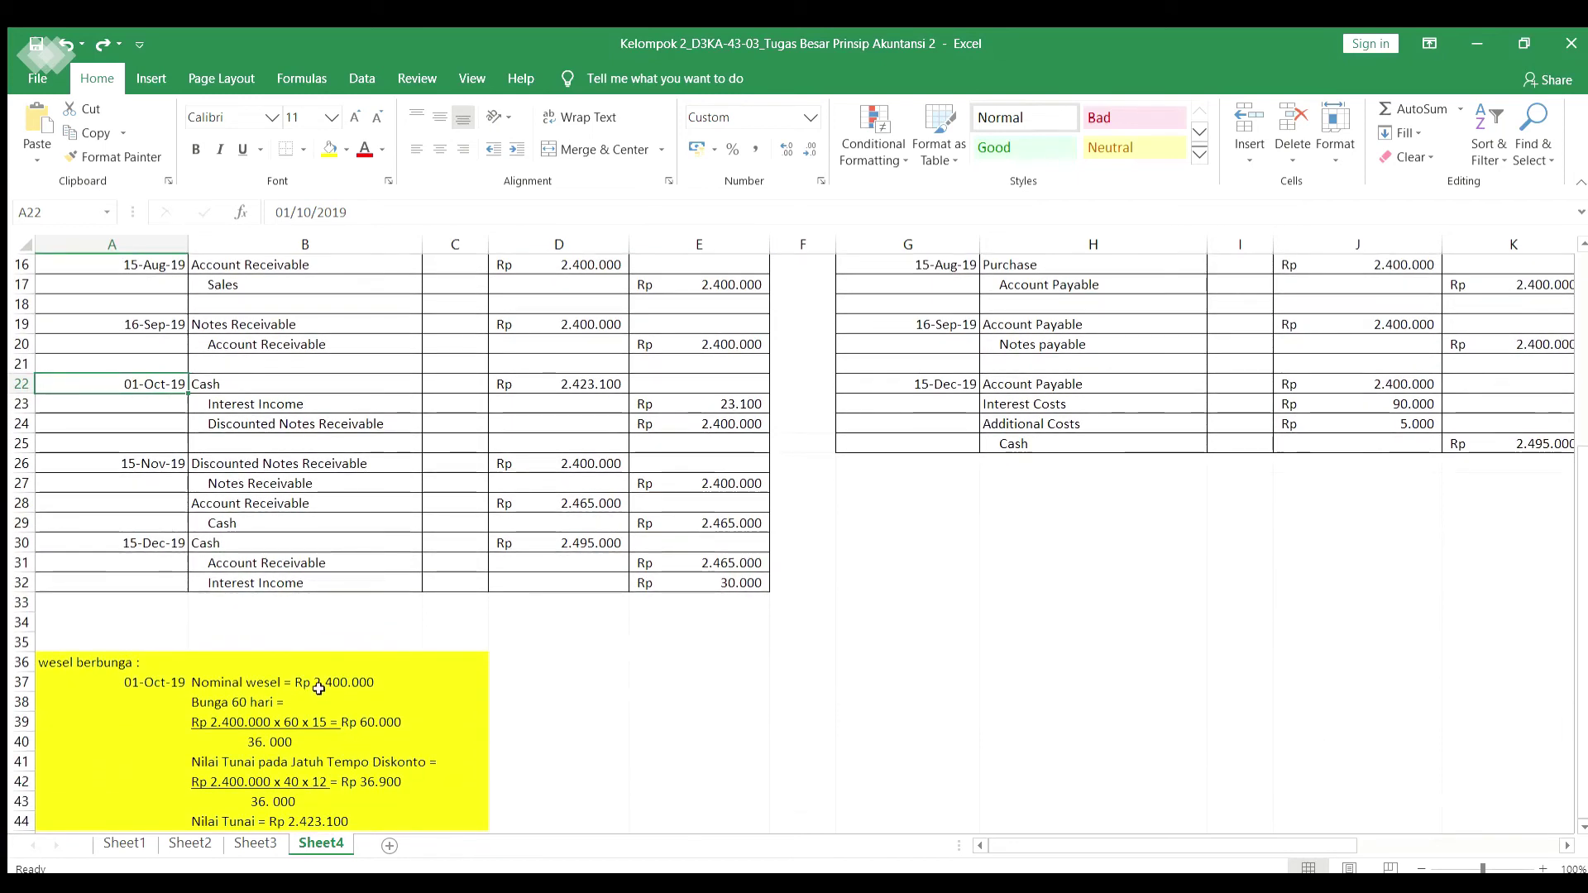
left_click(260, 688)
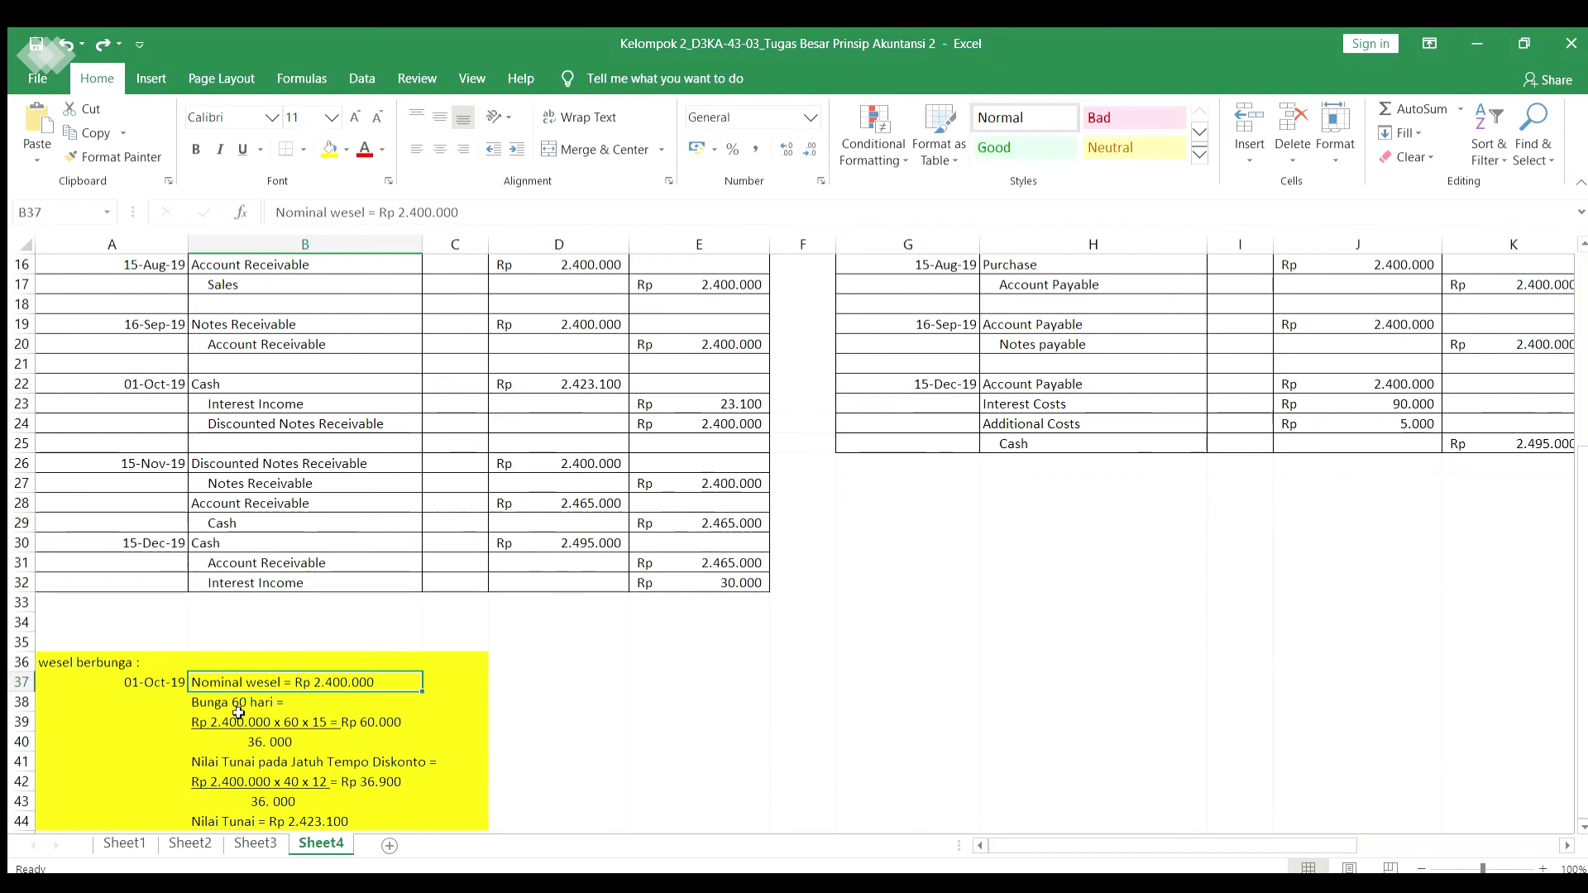
left_click(238, 711)
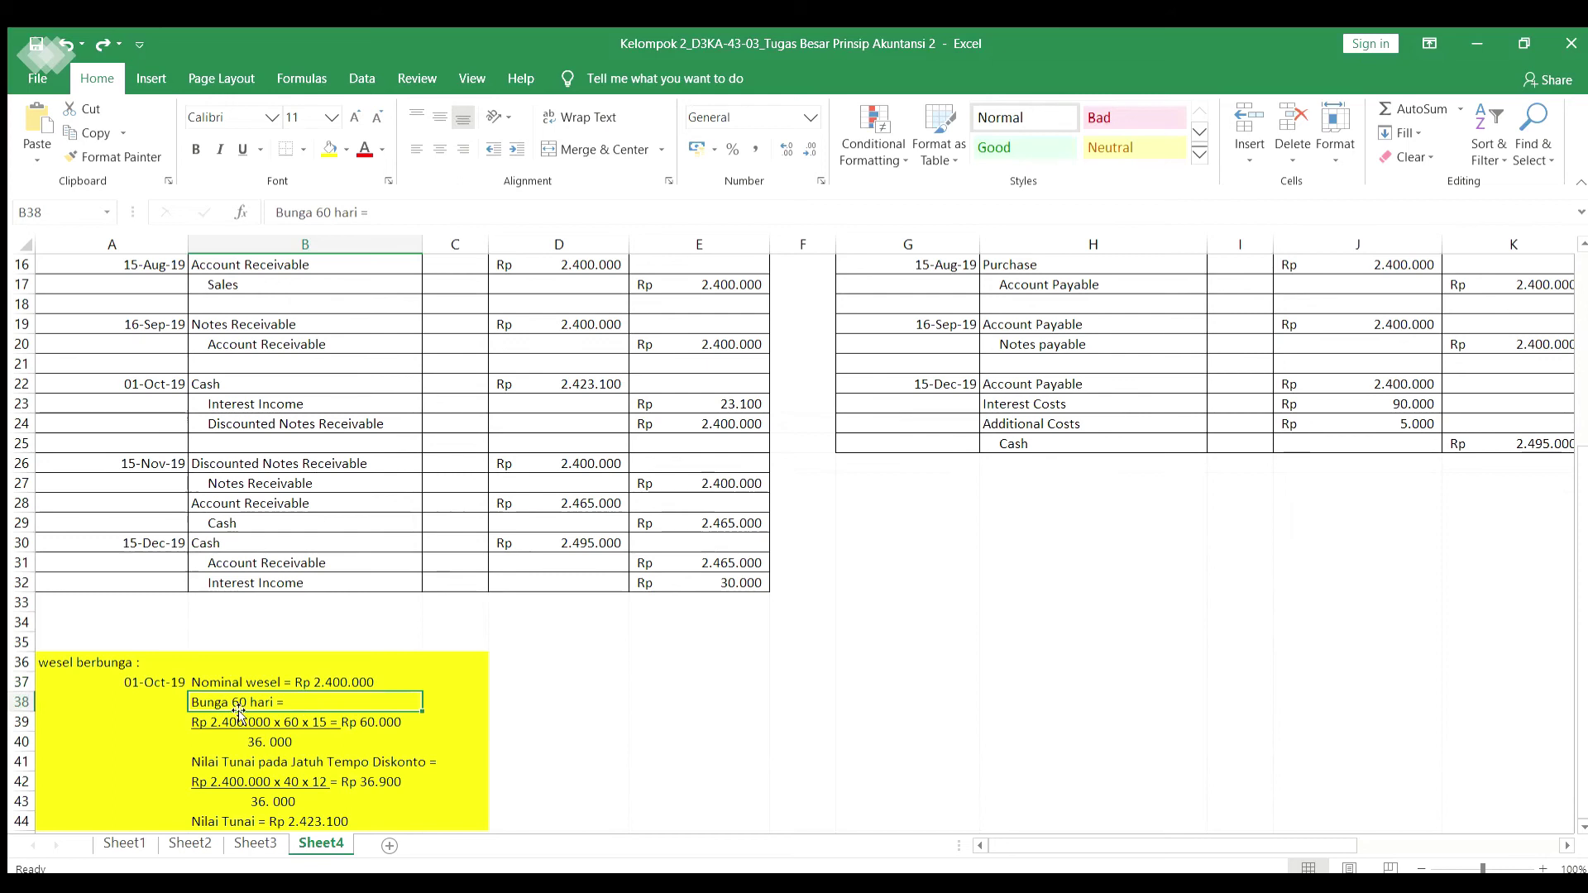
left_click(239, 723)
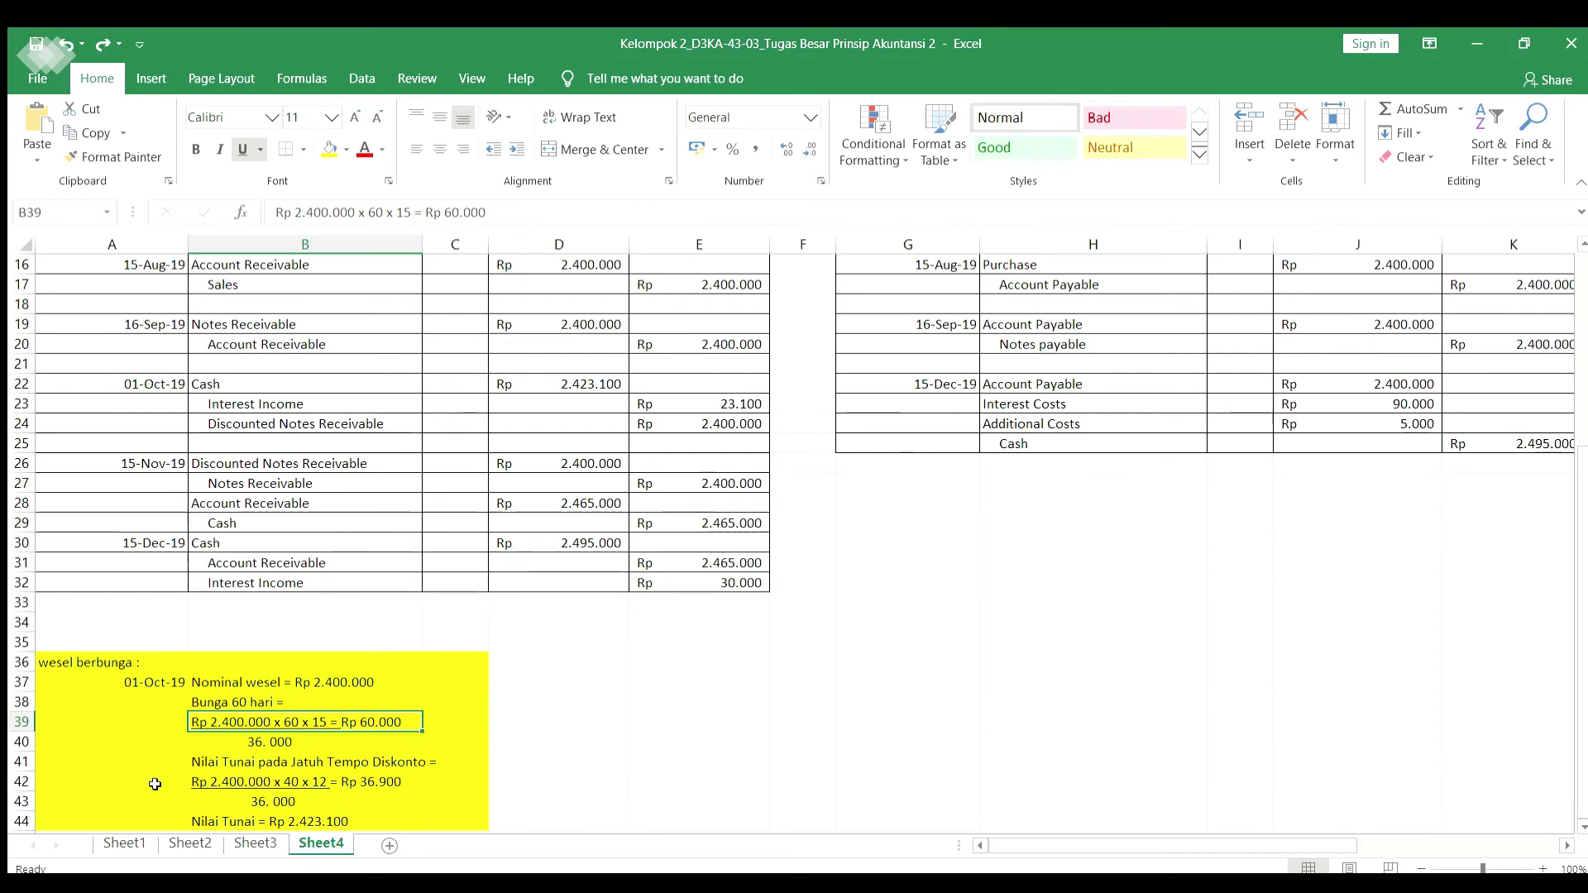
left_click(180, 781)
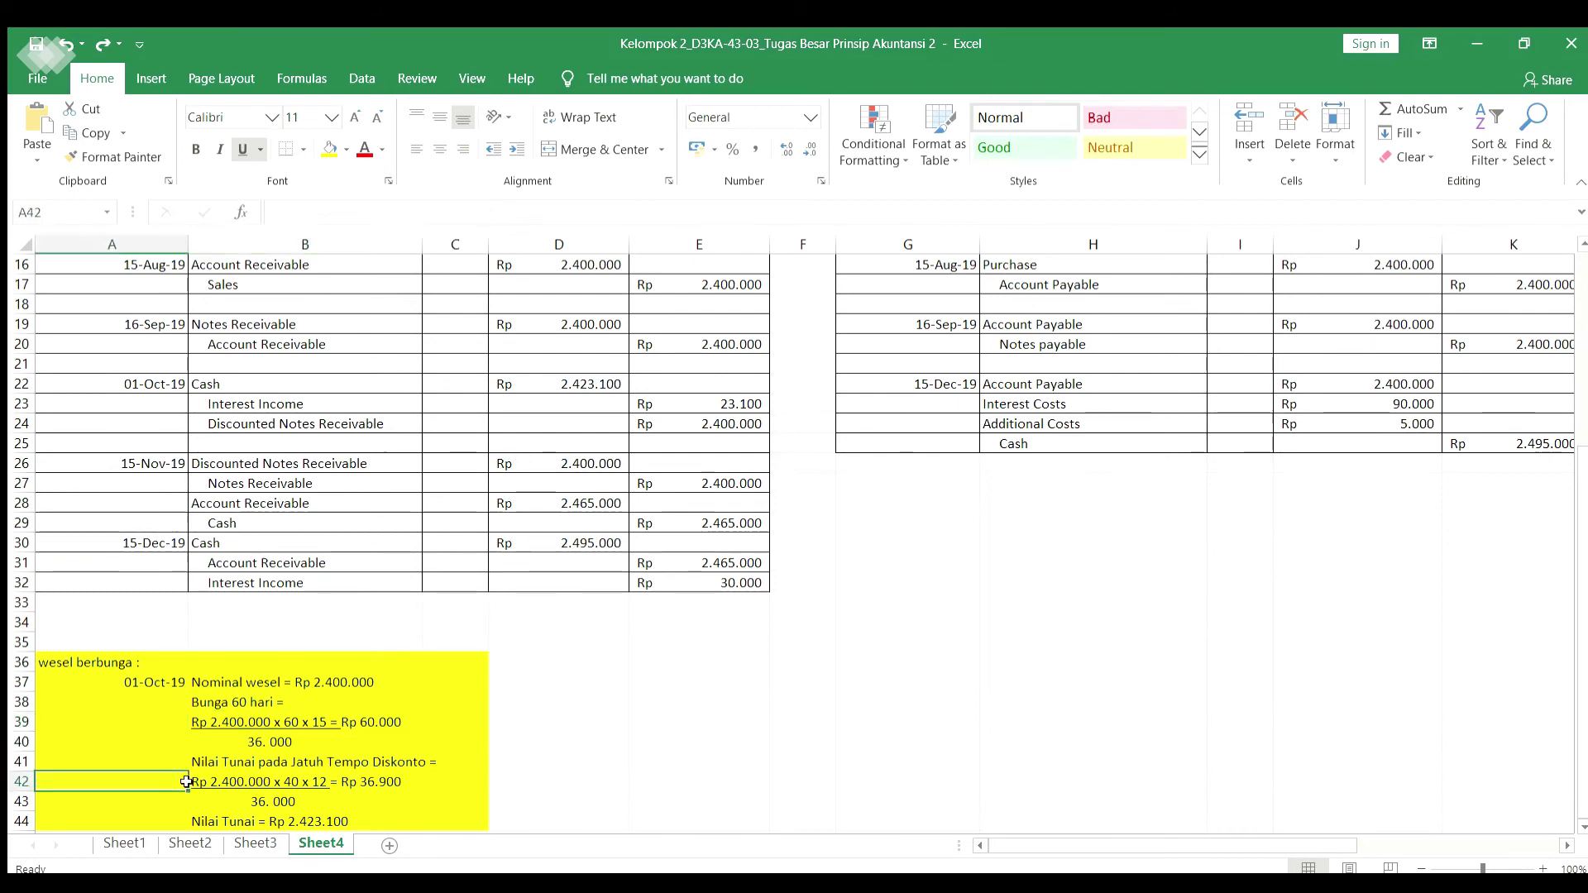
left_click(377, 783)
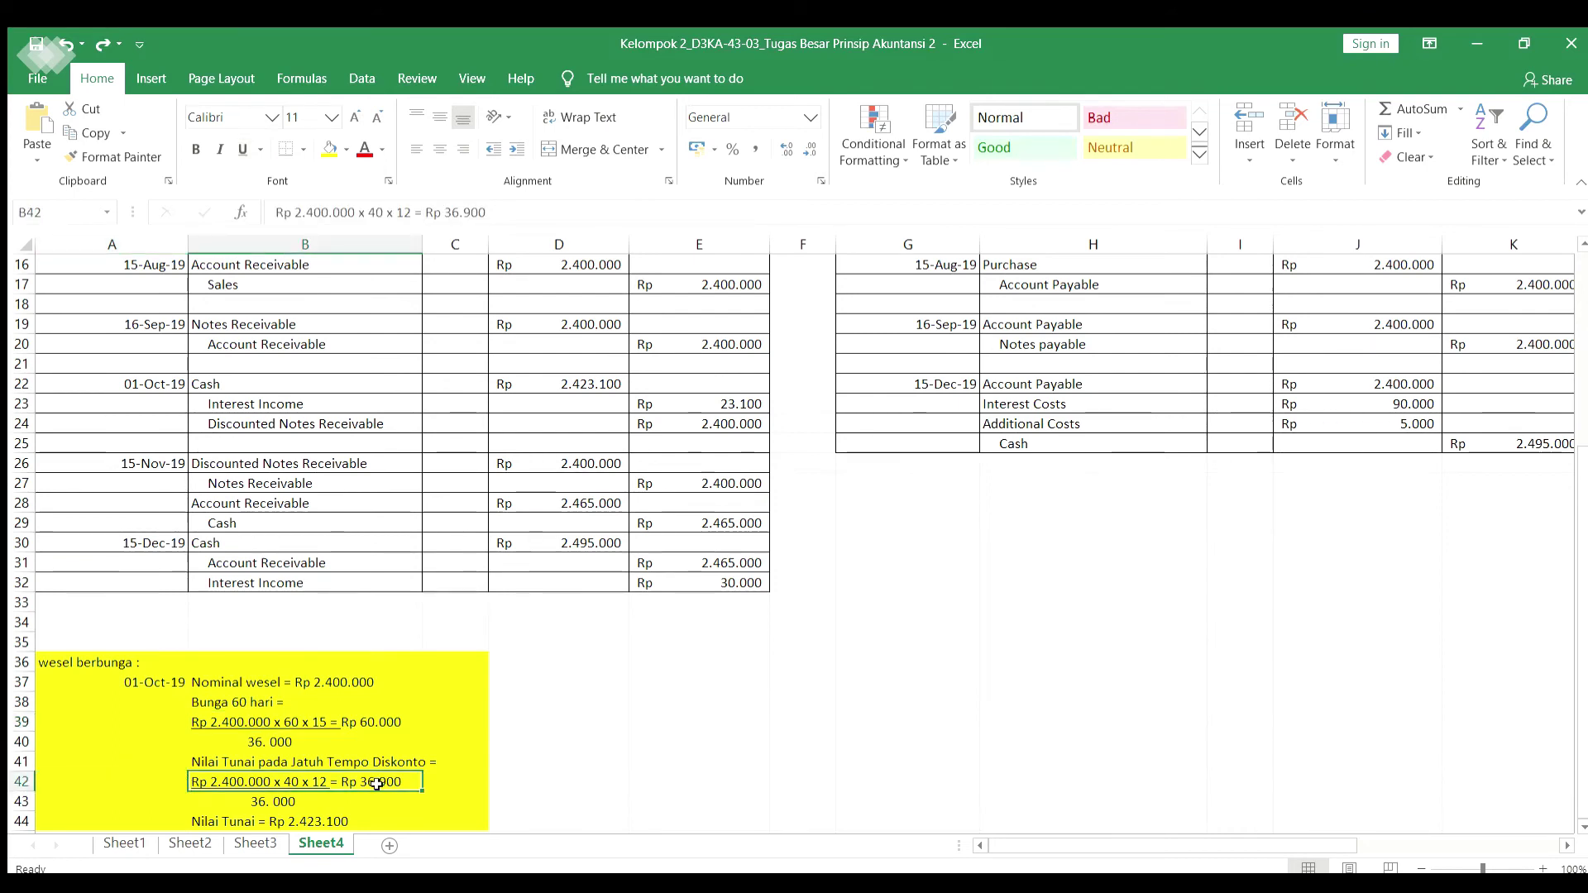
left_click(342, 824)
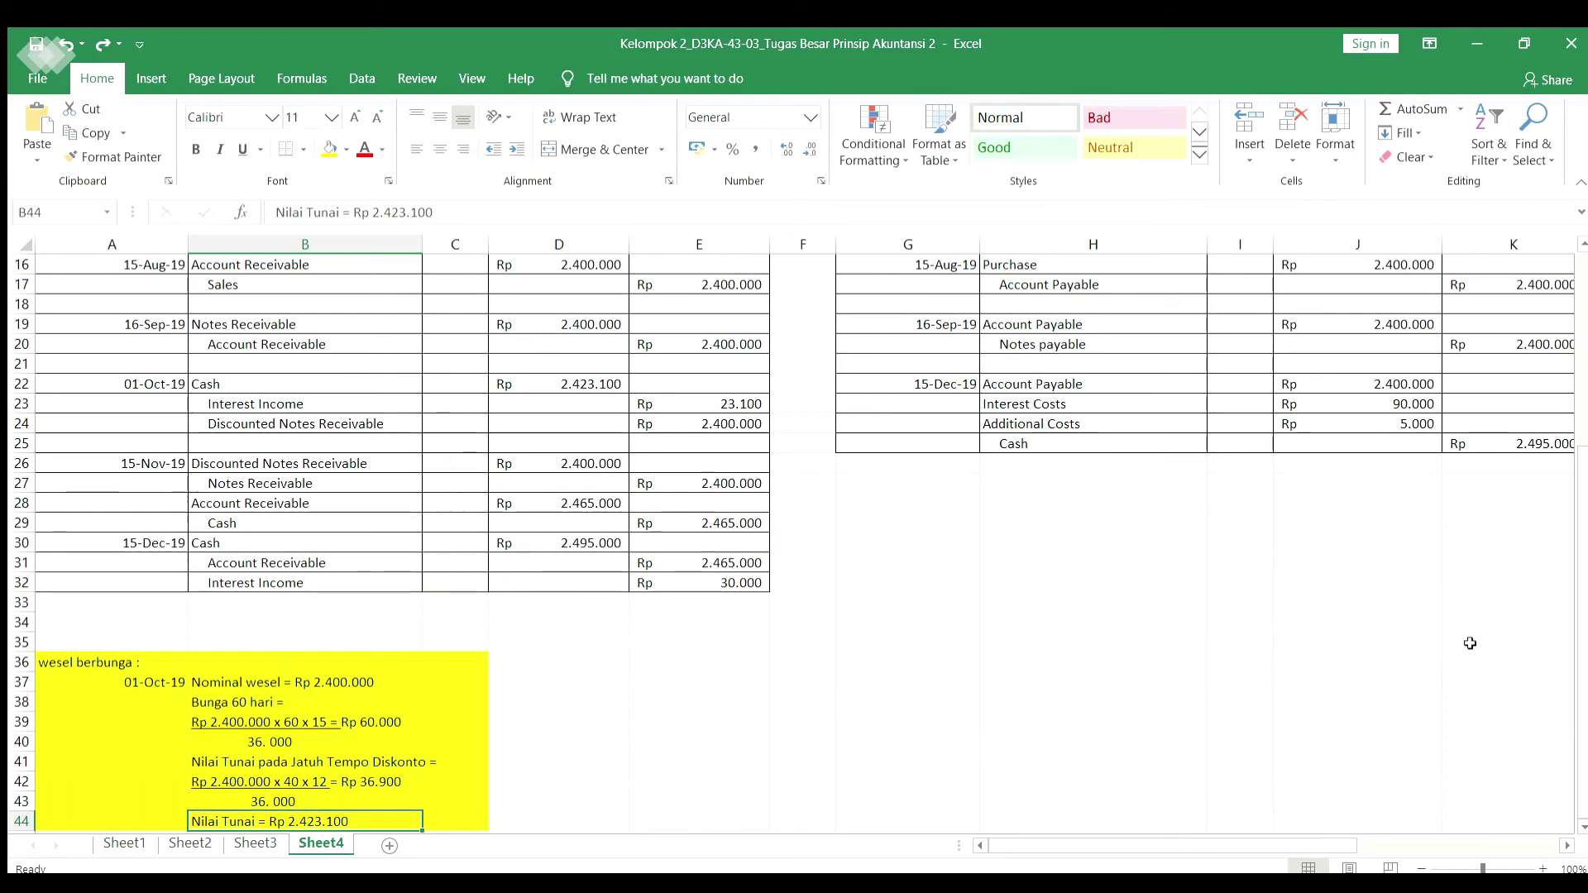
Examine the 1 October entries in the PT Abadi journal, from the Cash debit to the Interest Income and Discounted Notes Receivable credits
left_click_drag(1582, 620, 1583, 602)
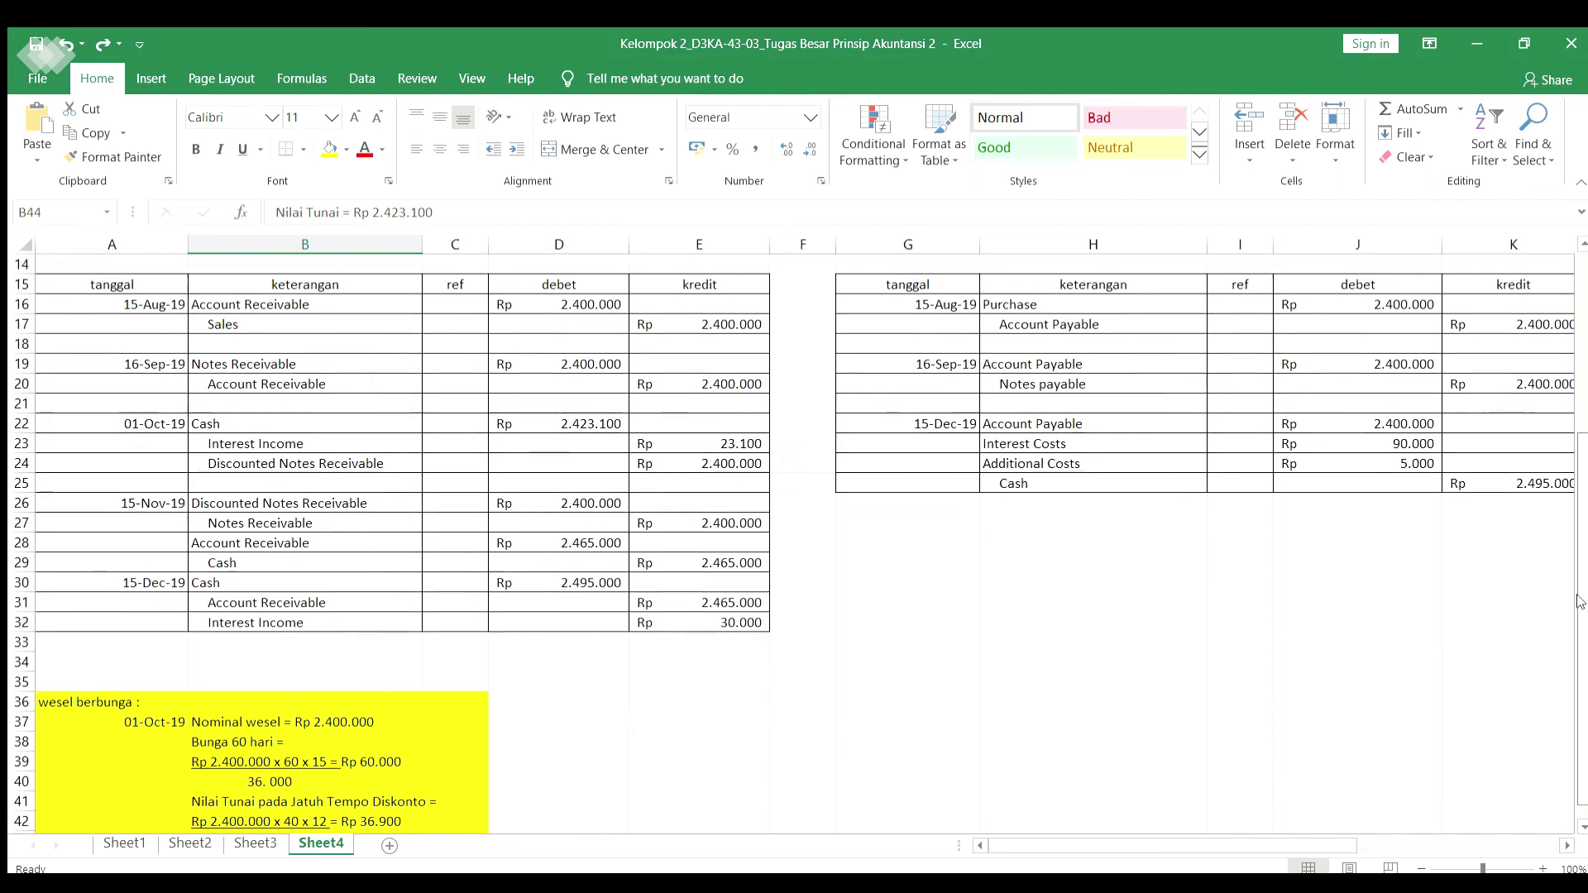
left_click(339, 401)
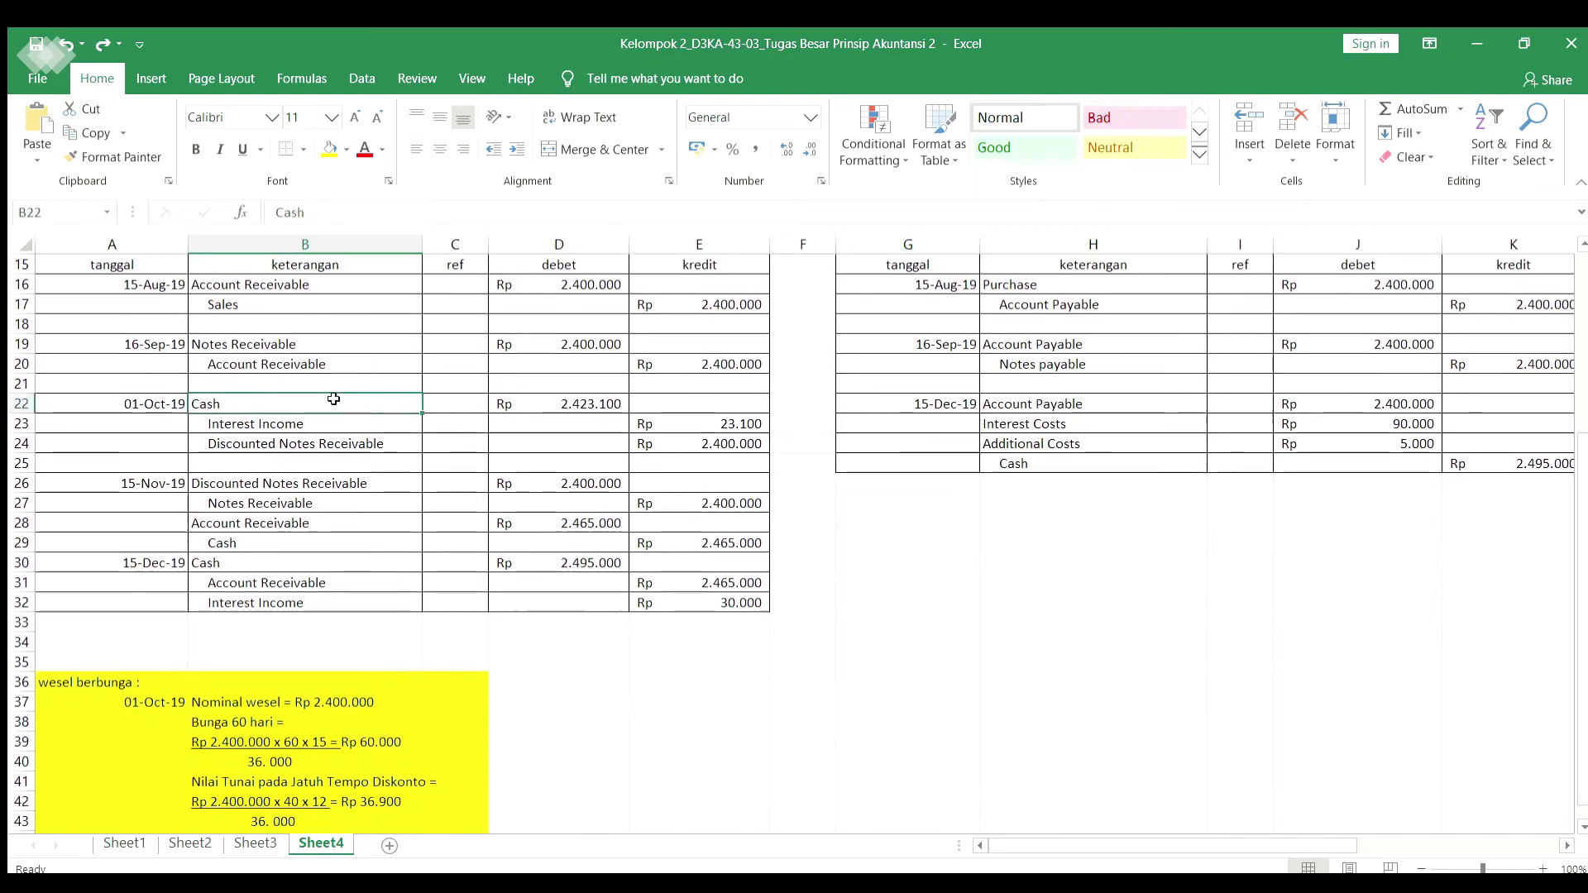
left_click(560, 403)
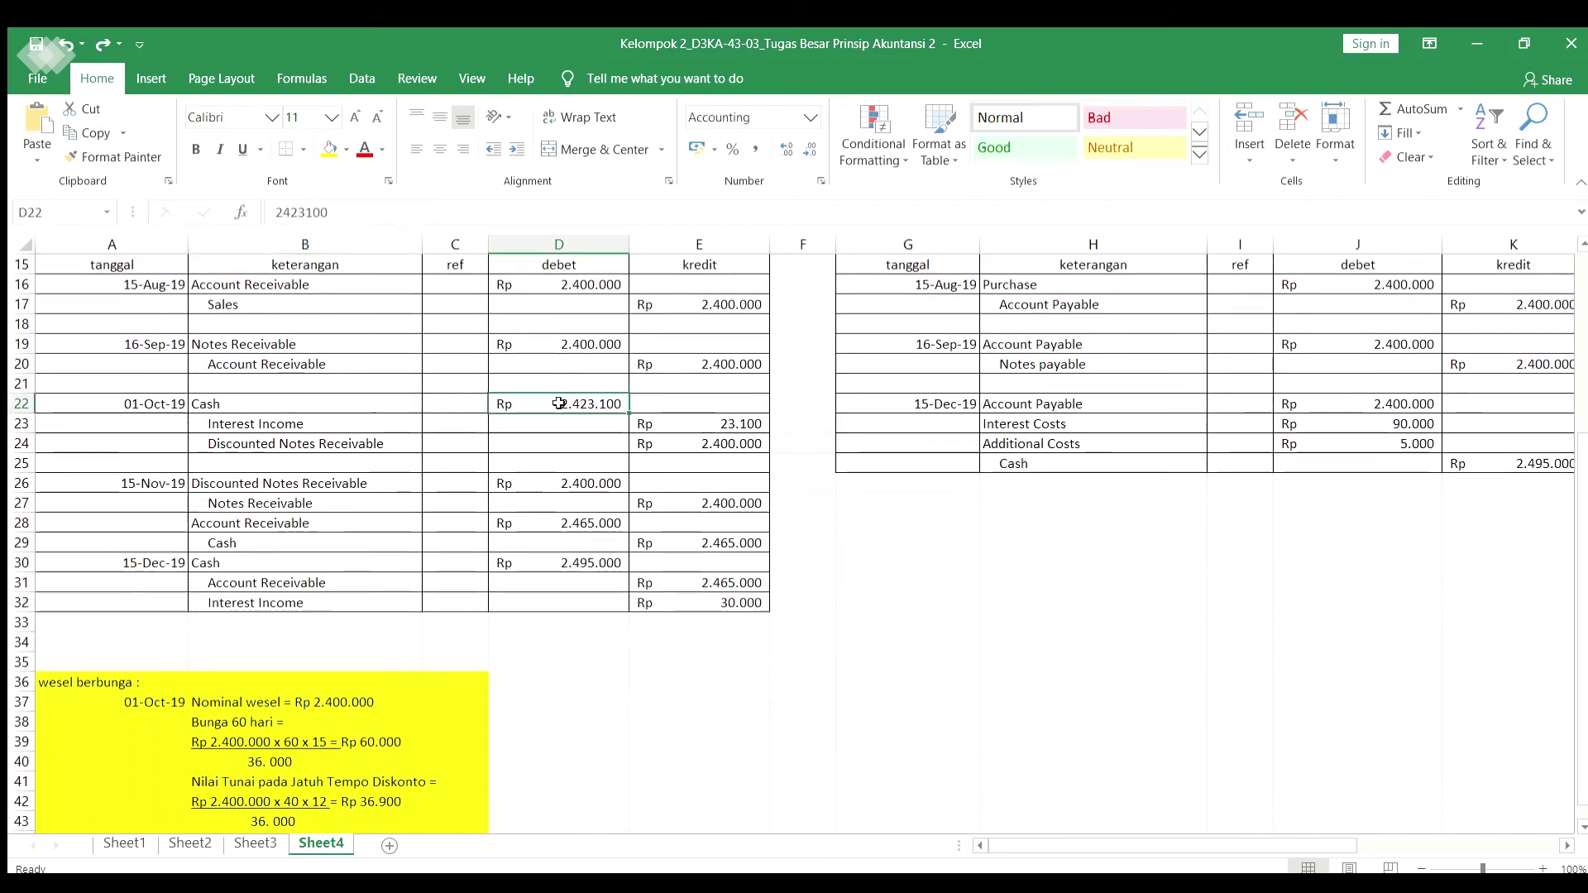
left_click(383, 426)
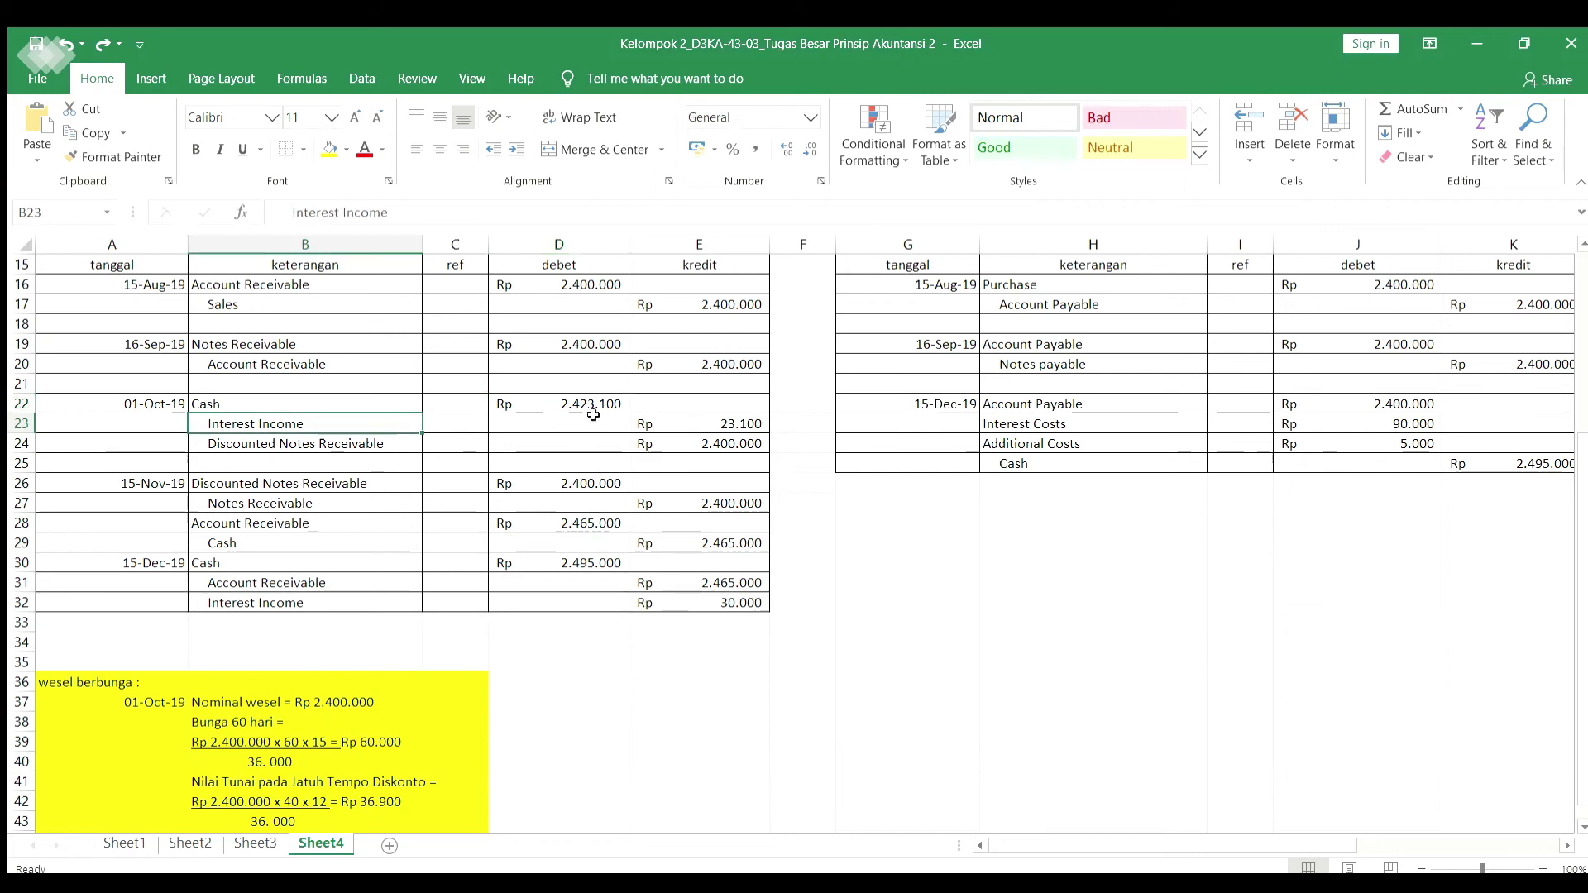
left_click(688, 421)
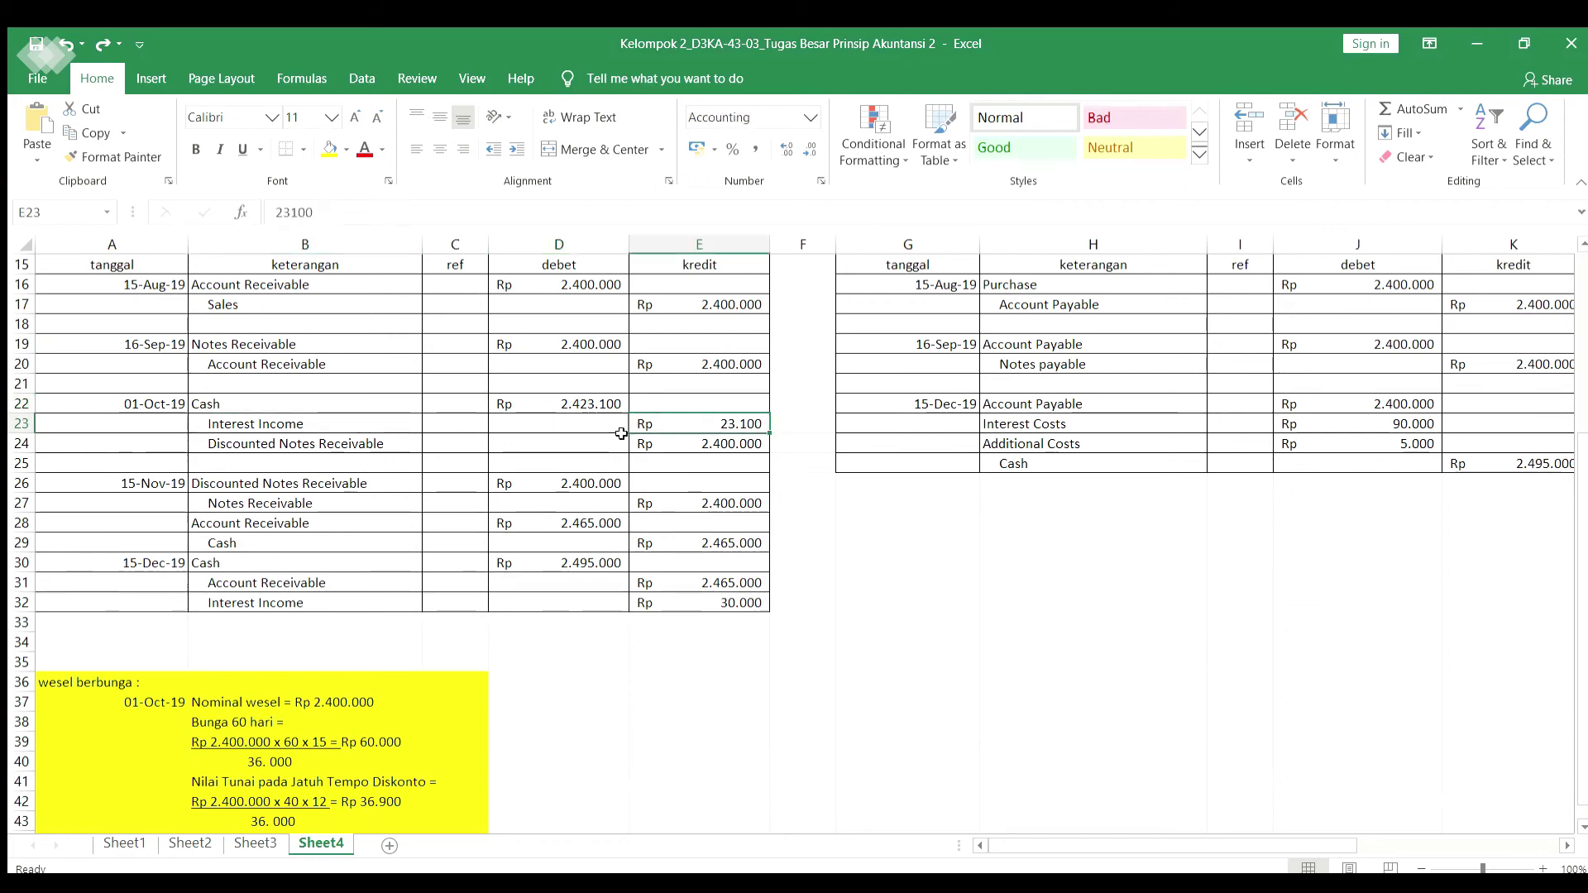
left_click(399, 444)
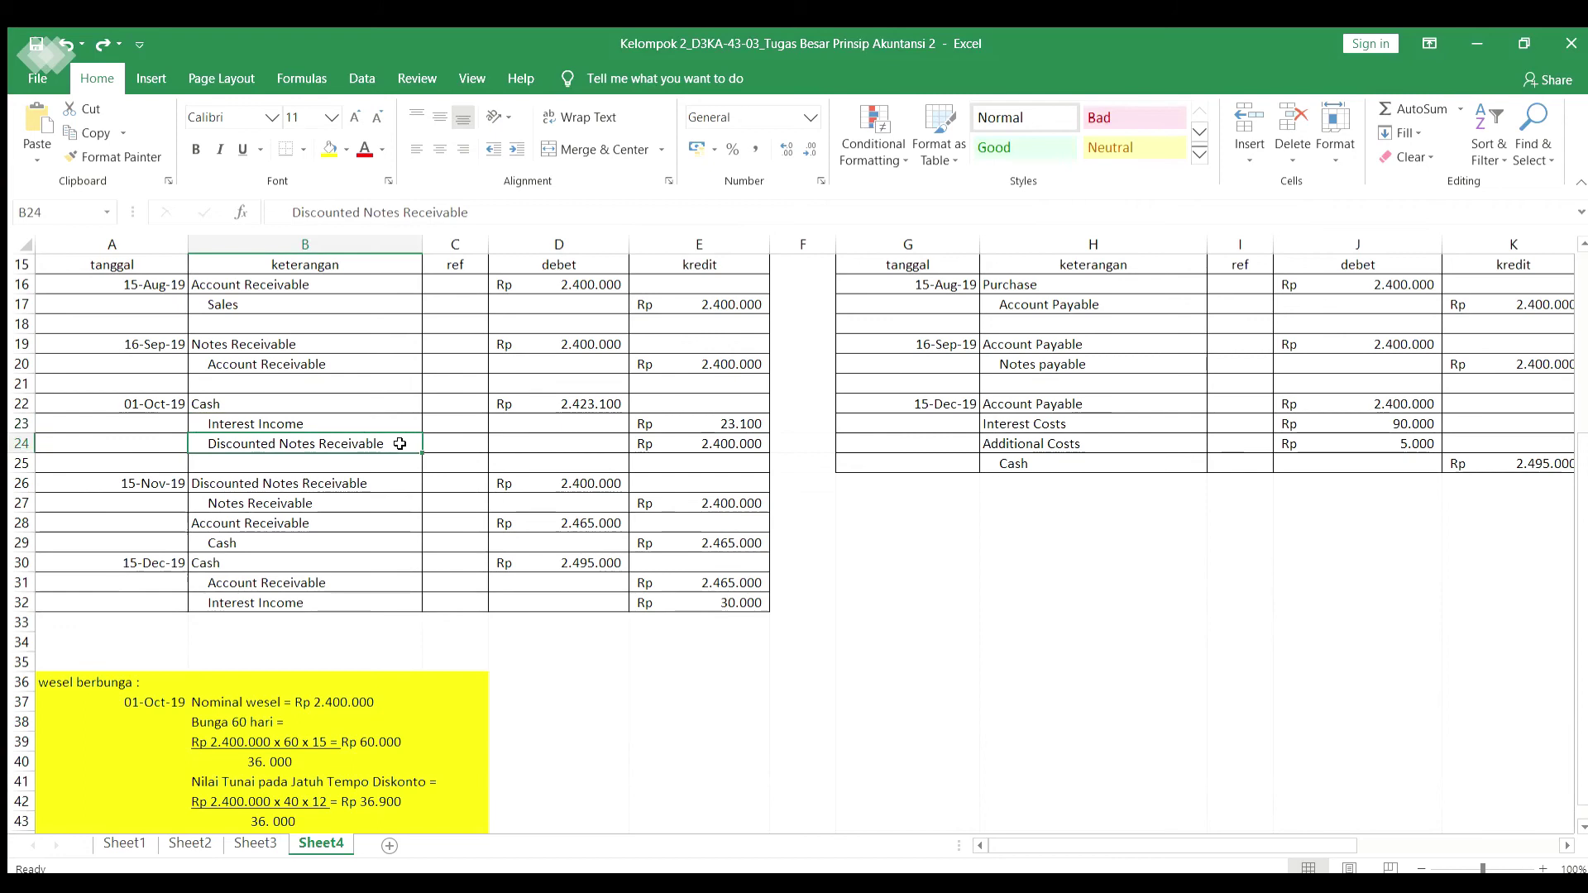
left_click(681, 444)
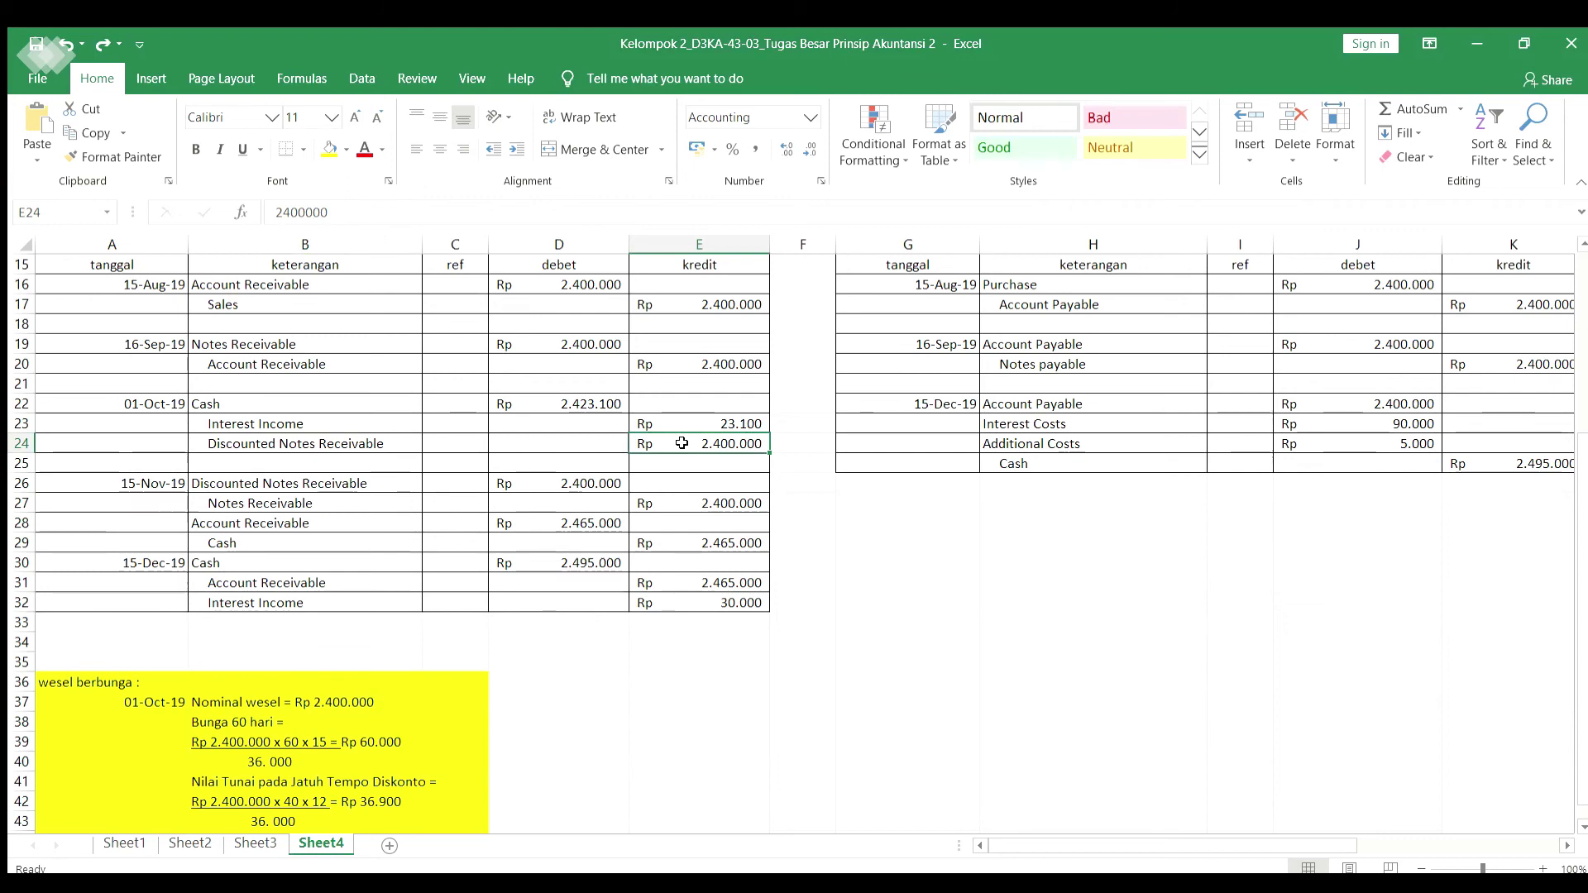
Examine the 15 November Discounted Notes Receivable debit and Notes Receivable credit in the PT Abadi journal
left_click(388, 478)
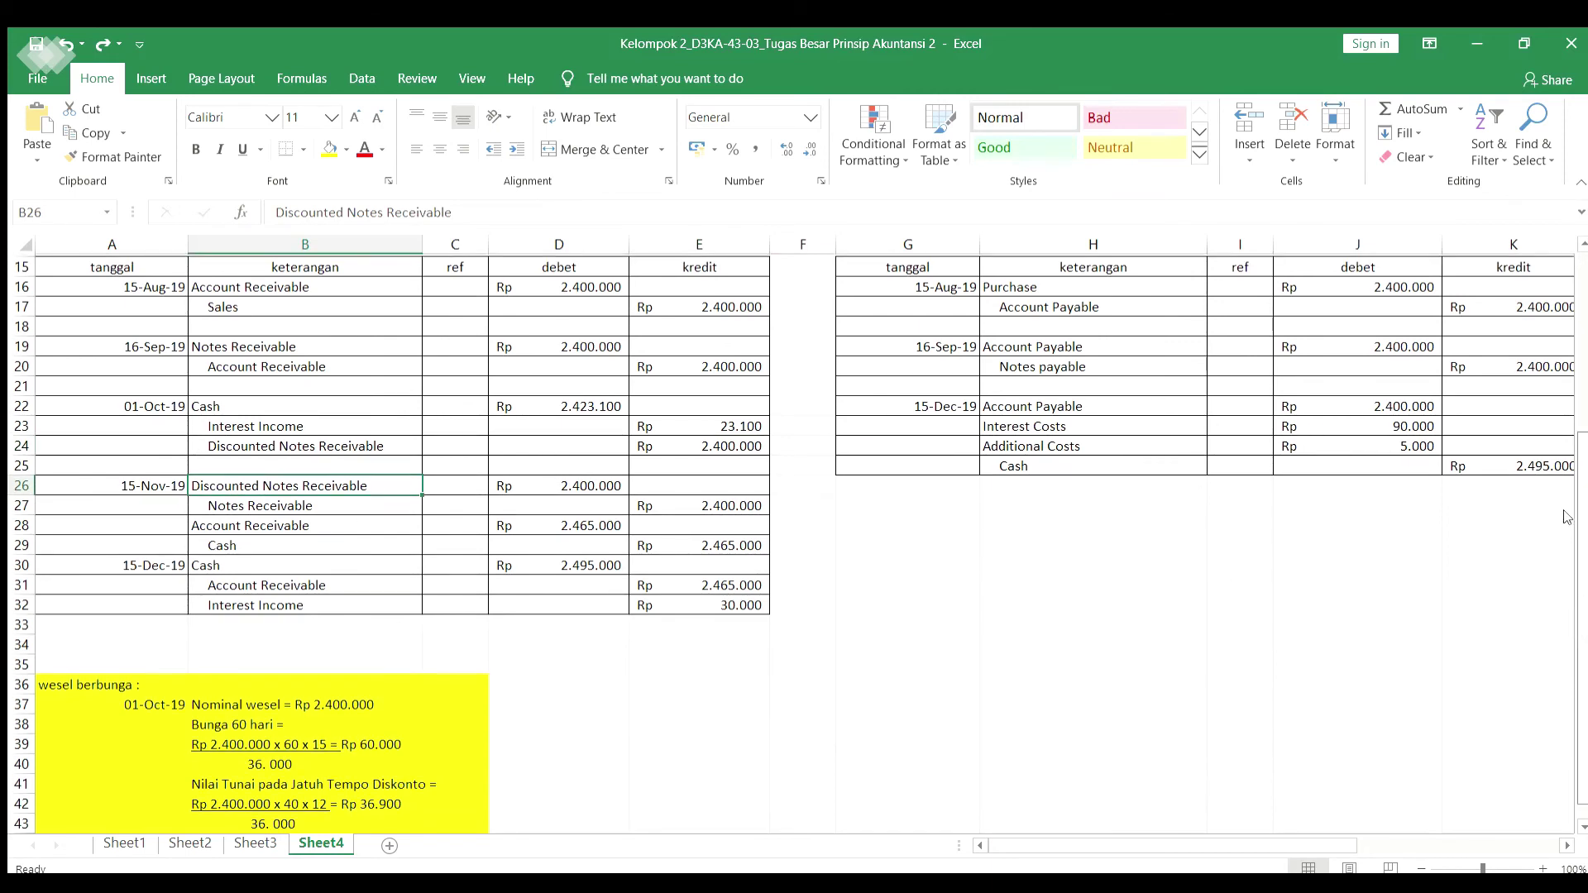
scroll(1566, 517, "up", 3)
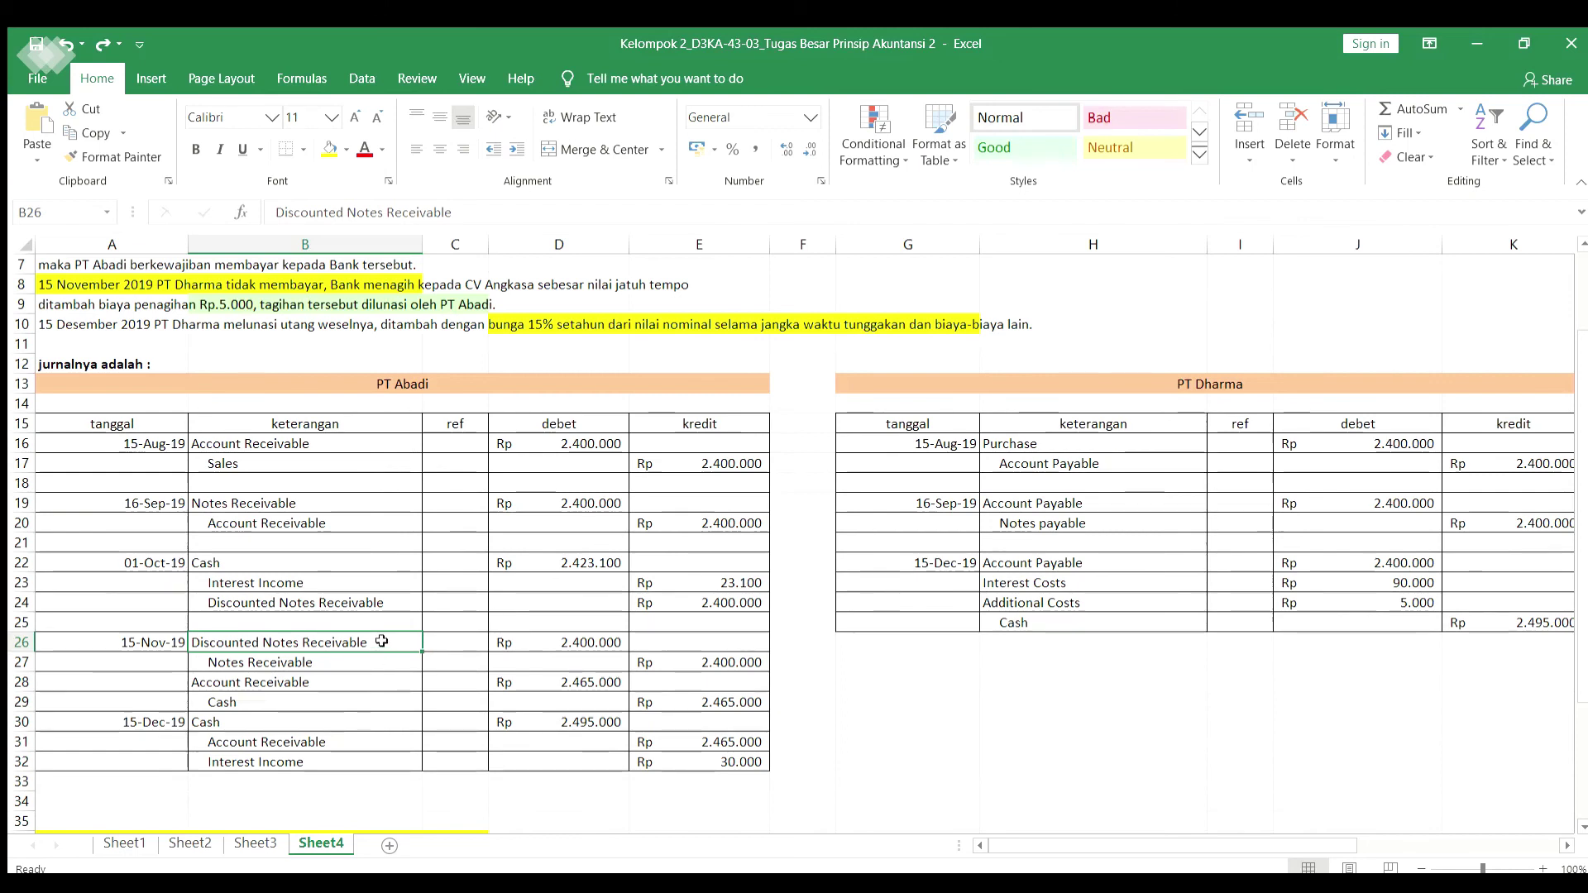
left_click(536, 640)
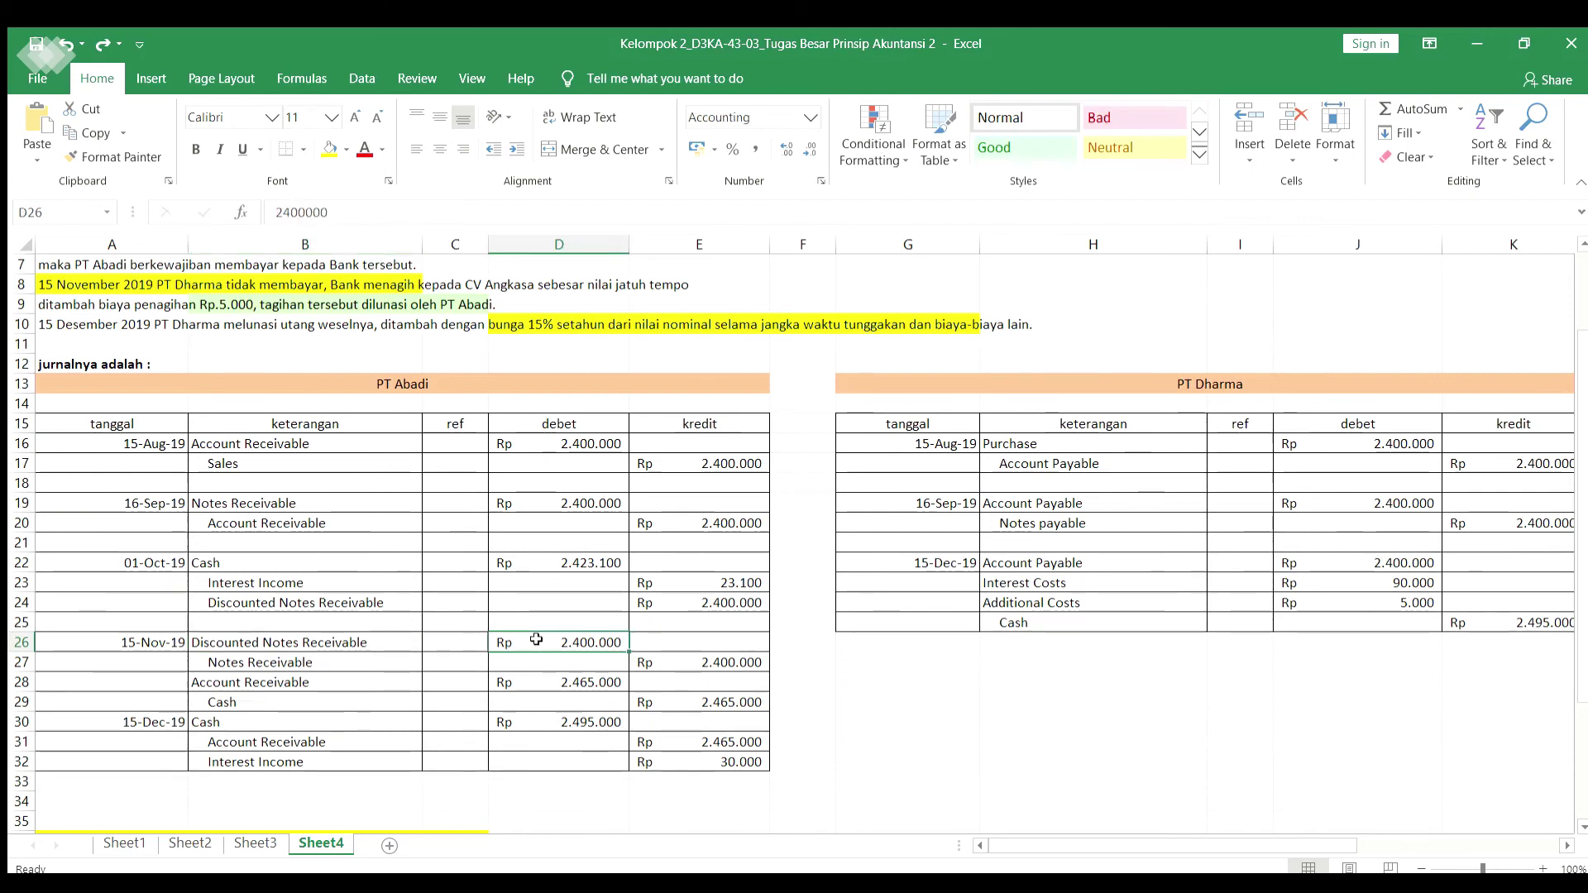
left_click(328, 660)
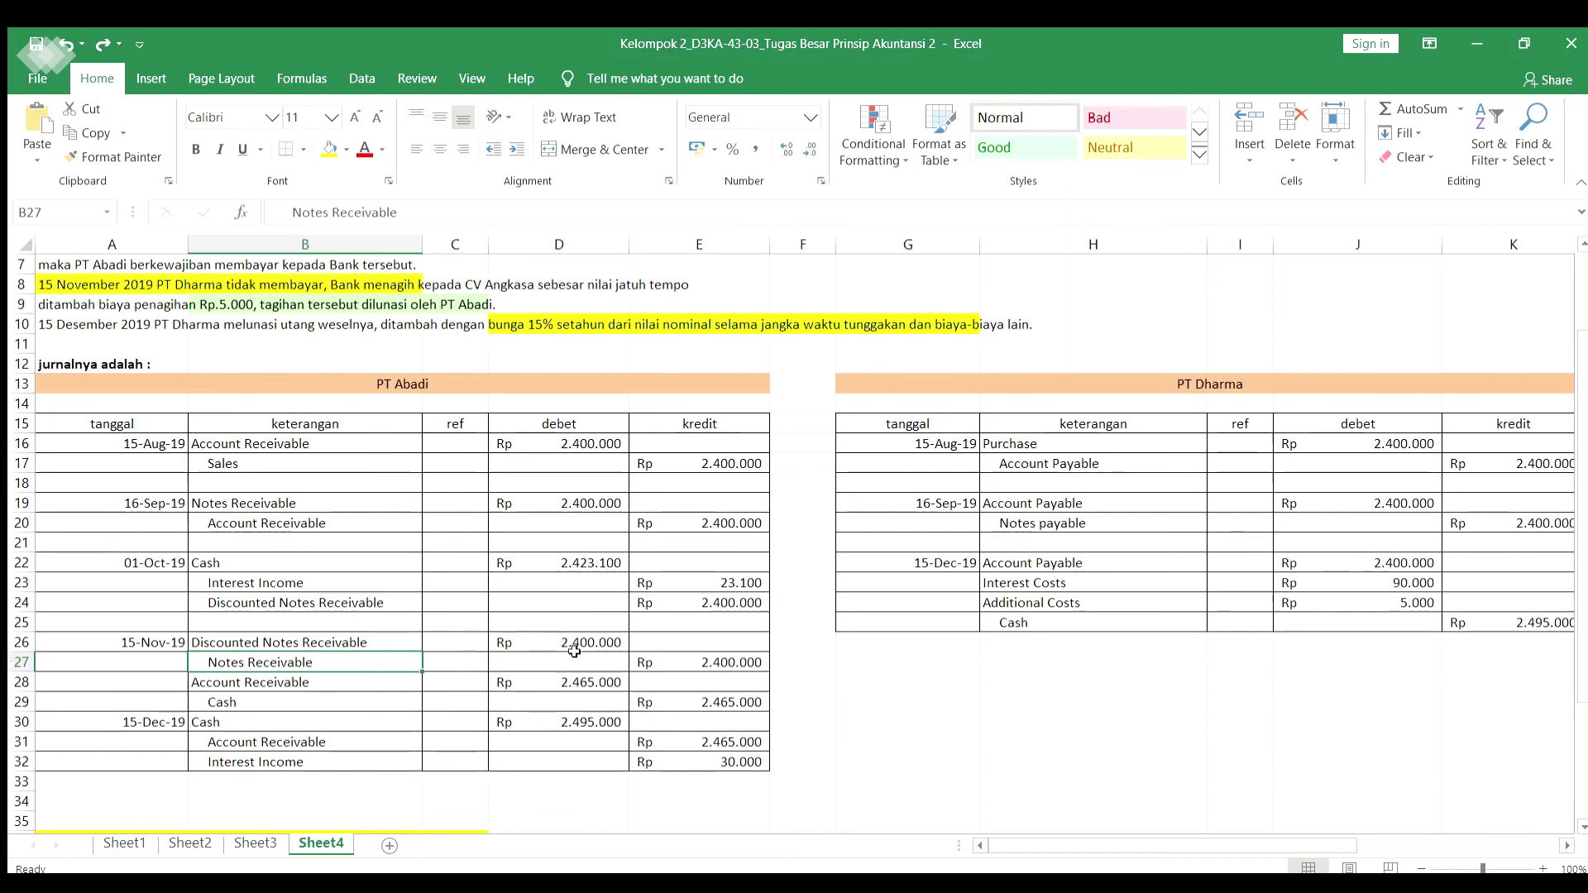
left_click(643, 659)
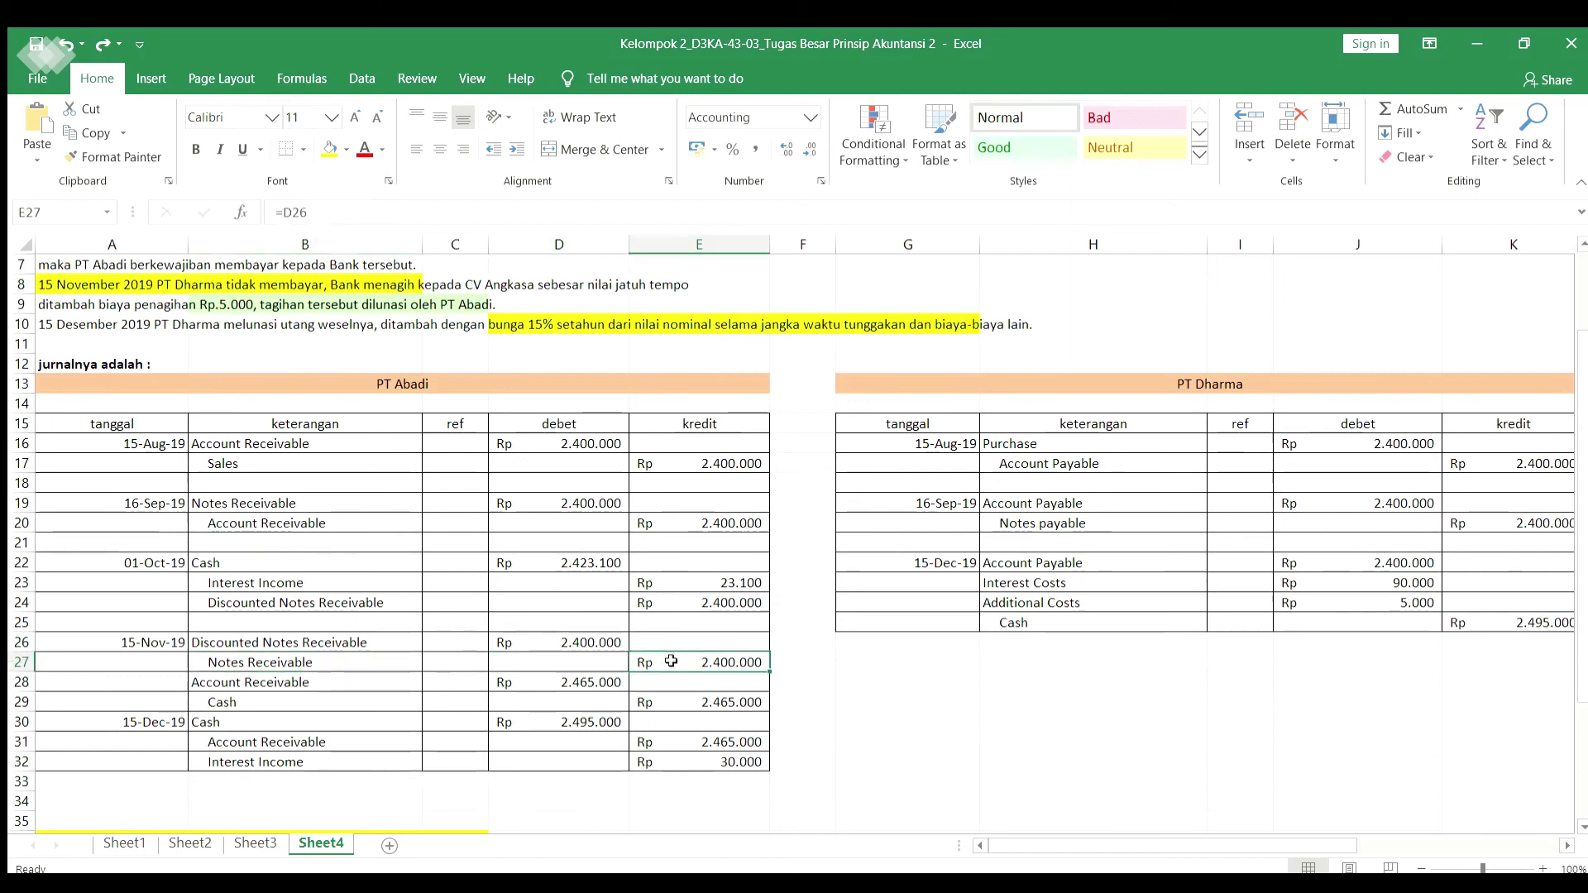
Examine the 15 November Account Receivable debit and Cash credit in the PT Abadi journal
left_click(344, 682)
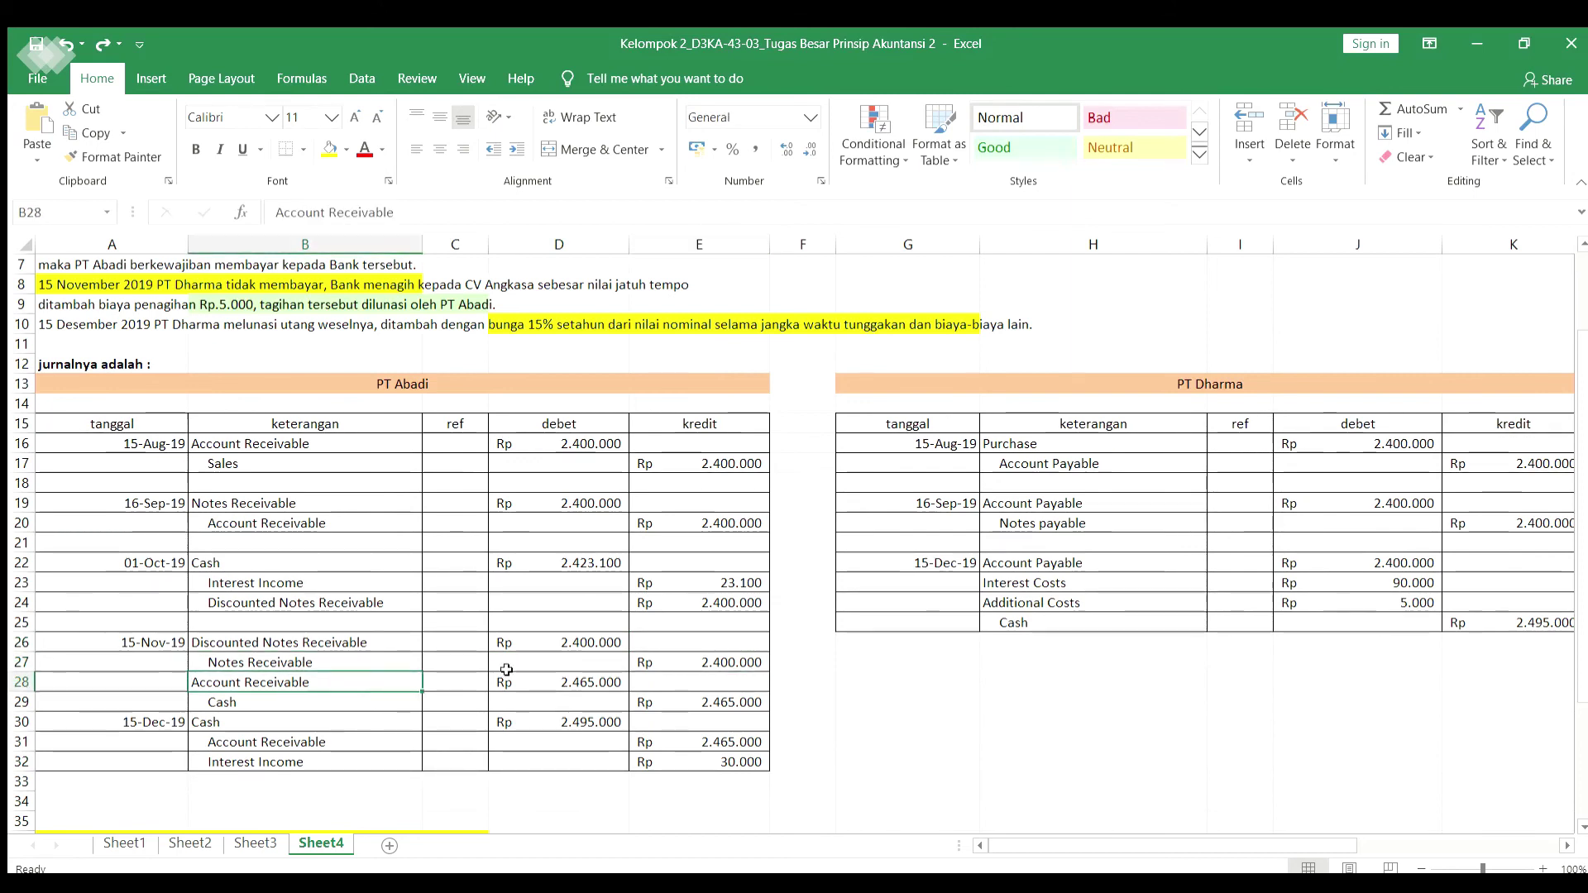
left_click(536, 684)
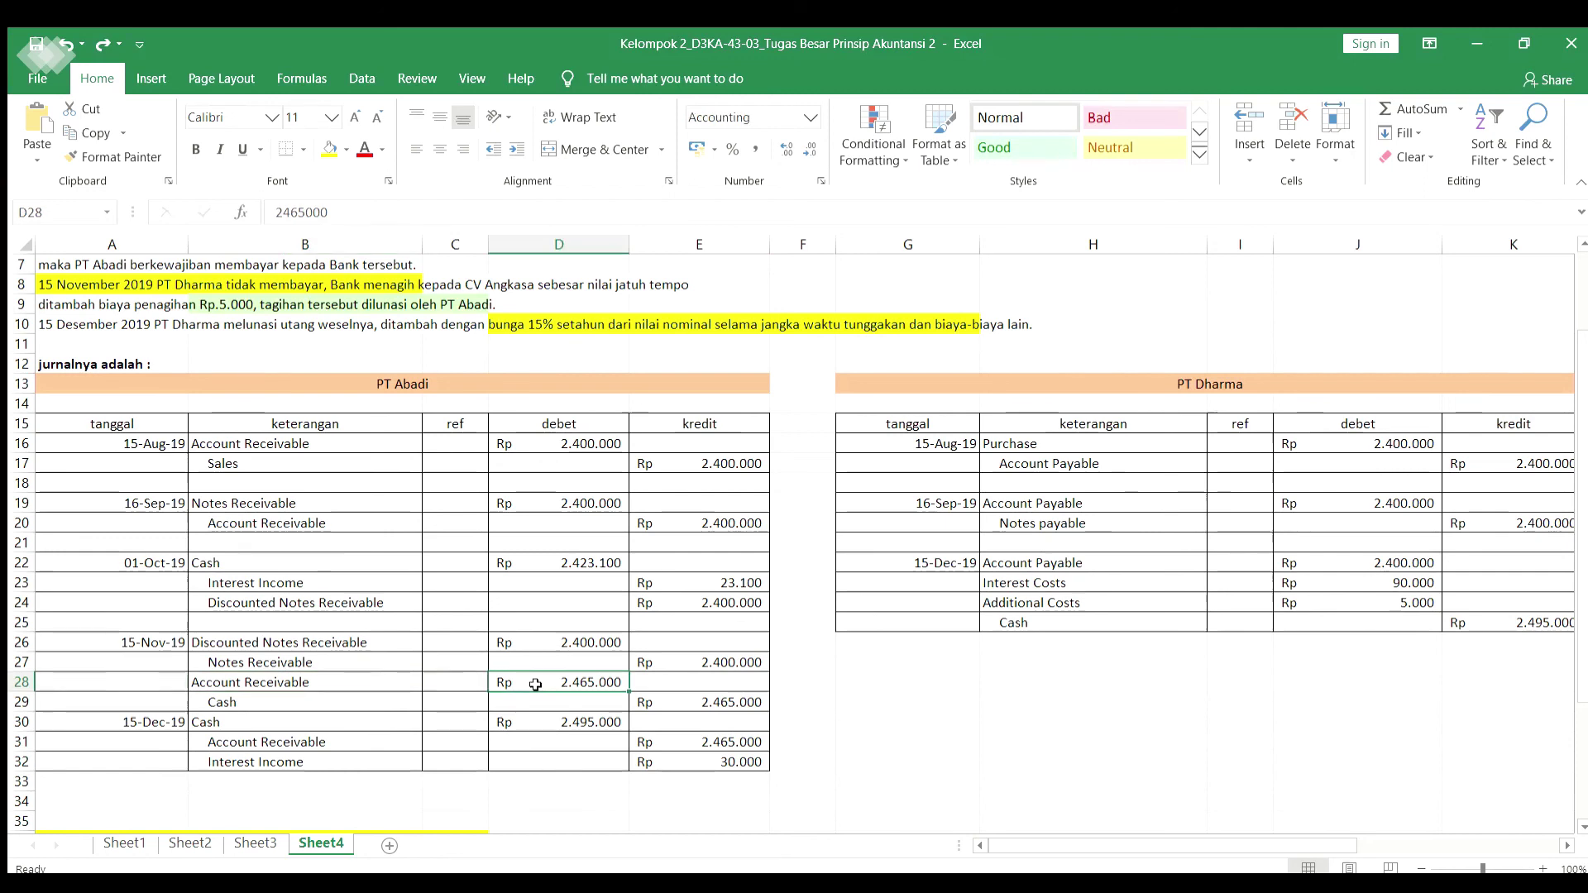
left_click(338, 705)
left_click(681, 702)
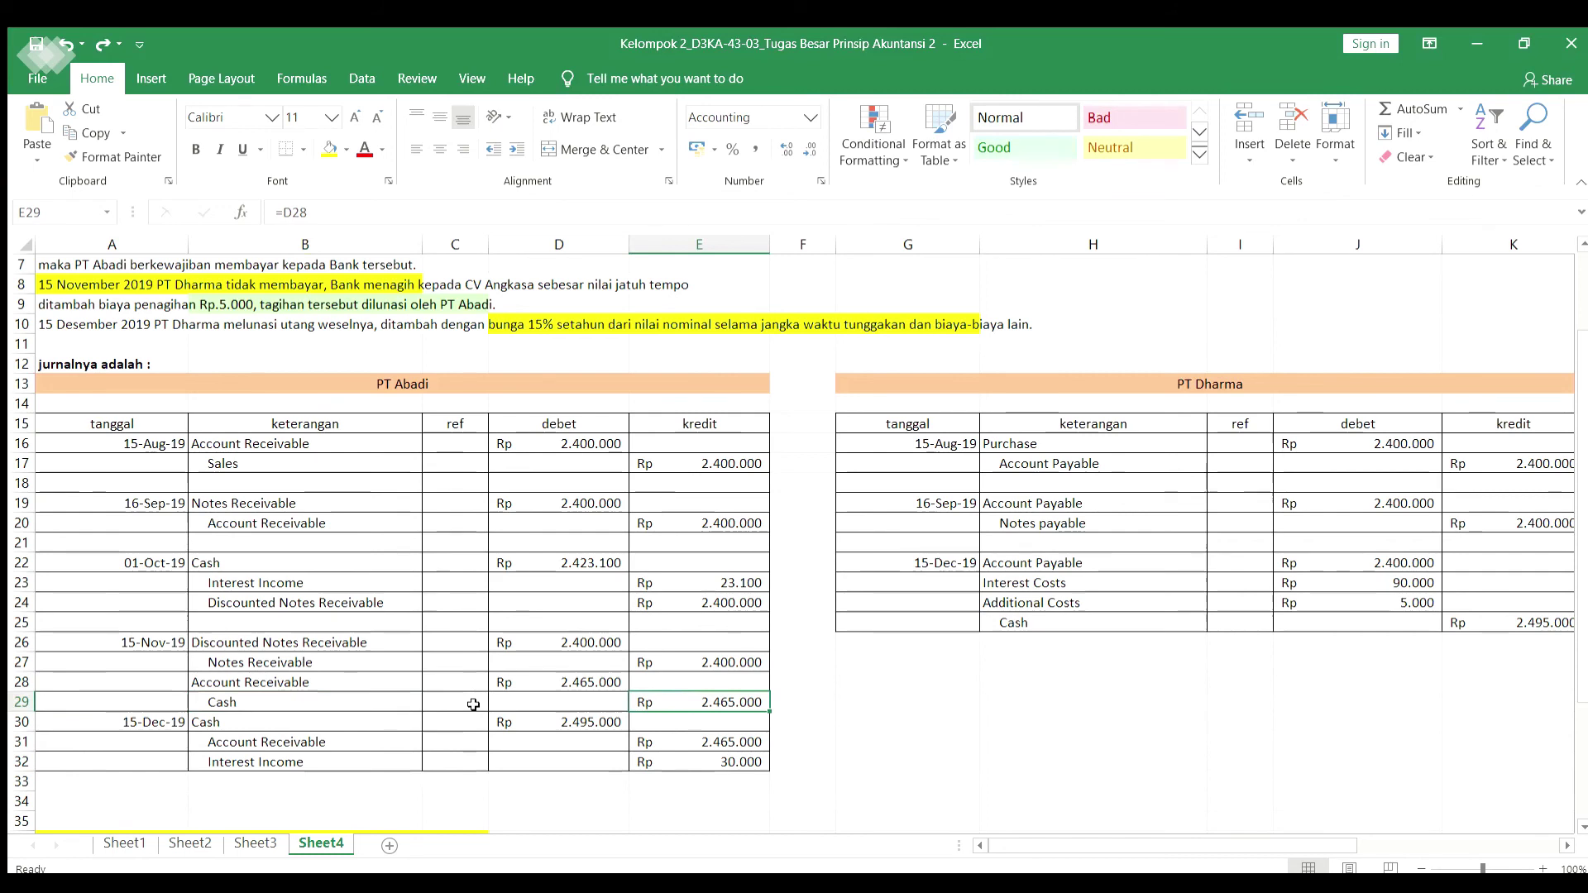
Examine the 15 December entries in the PT Abadi journal, from the Cash debit to the Account Receivable and Interest Income credits
left_click(147, 721)
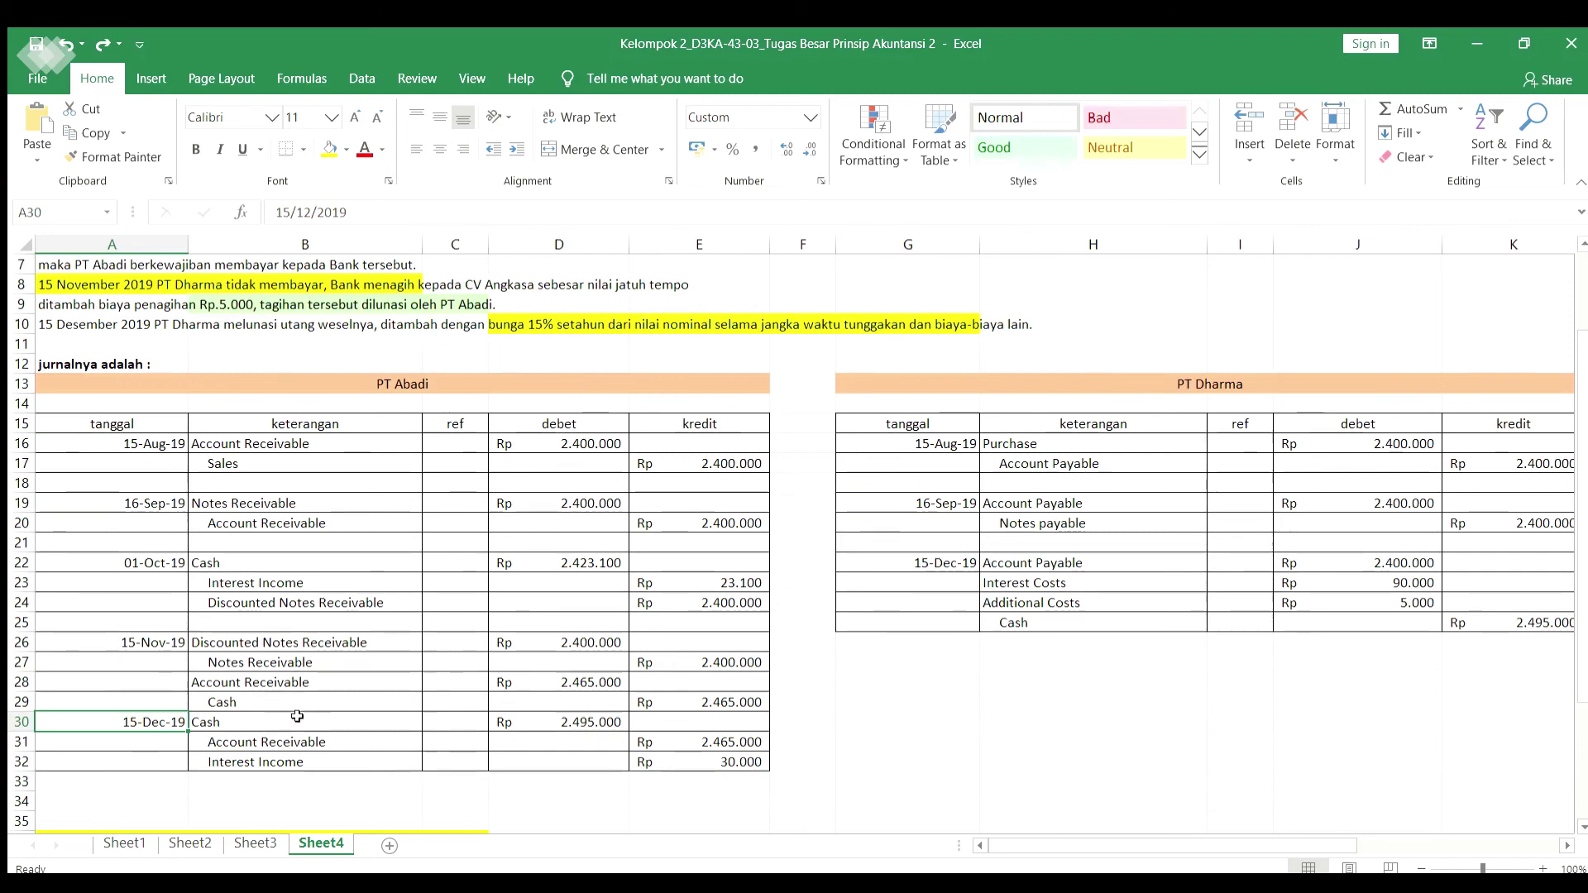
left_click(331, 722)
left_click(551, 730)
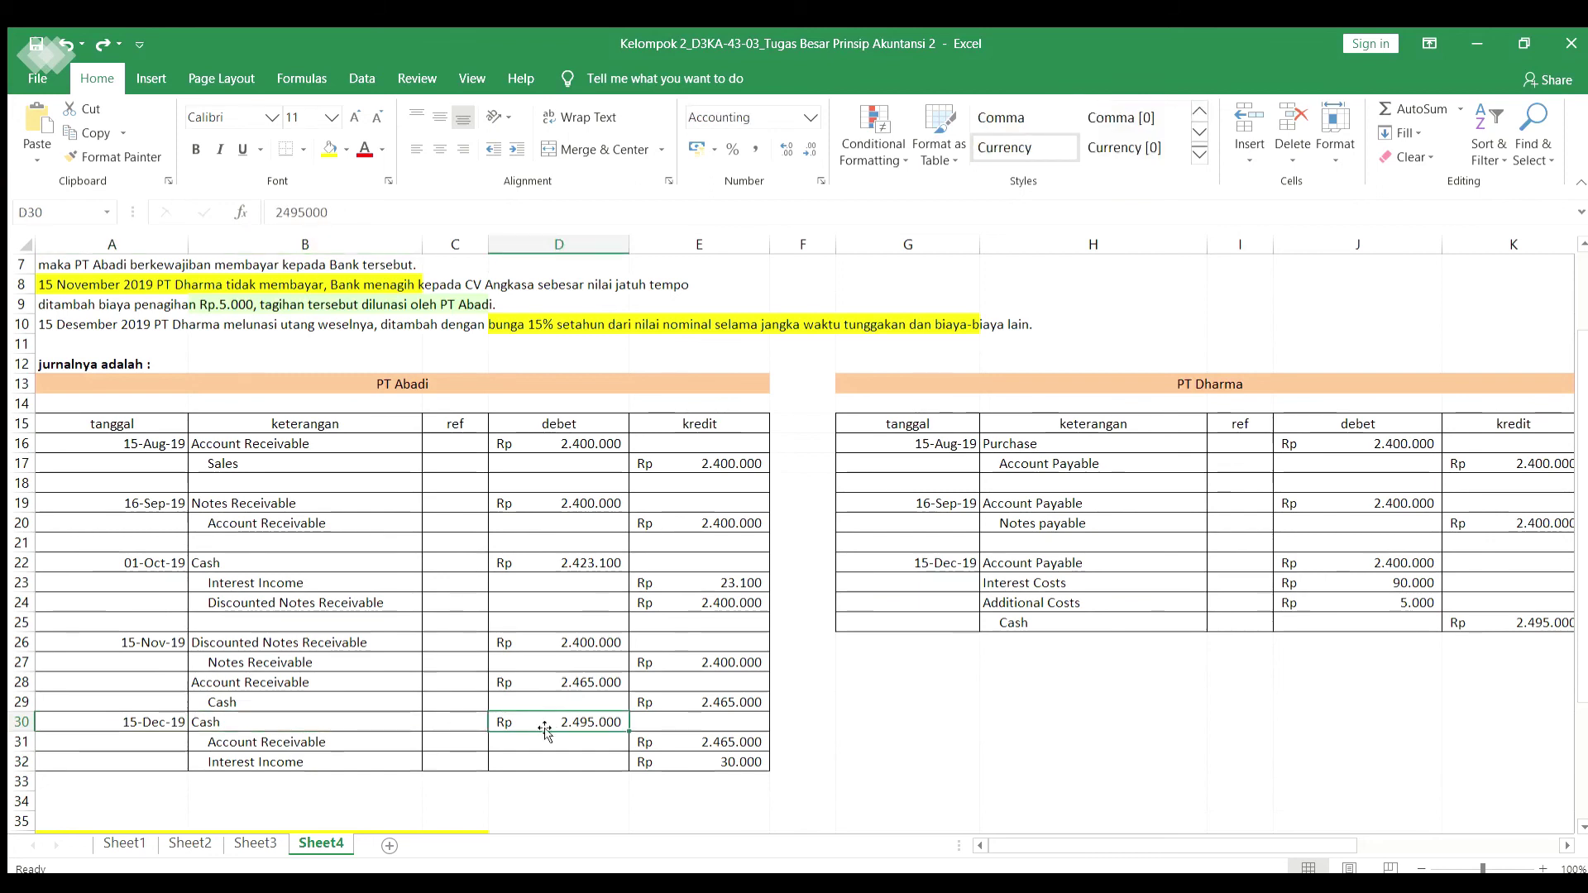
left_click(366, 743)
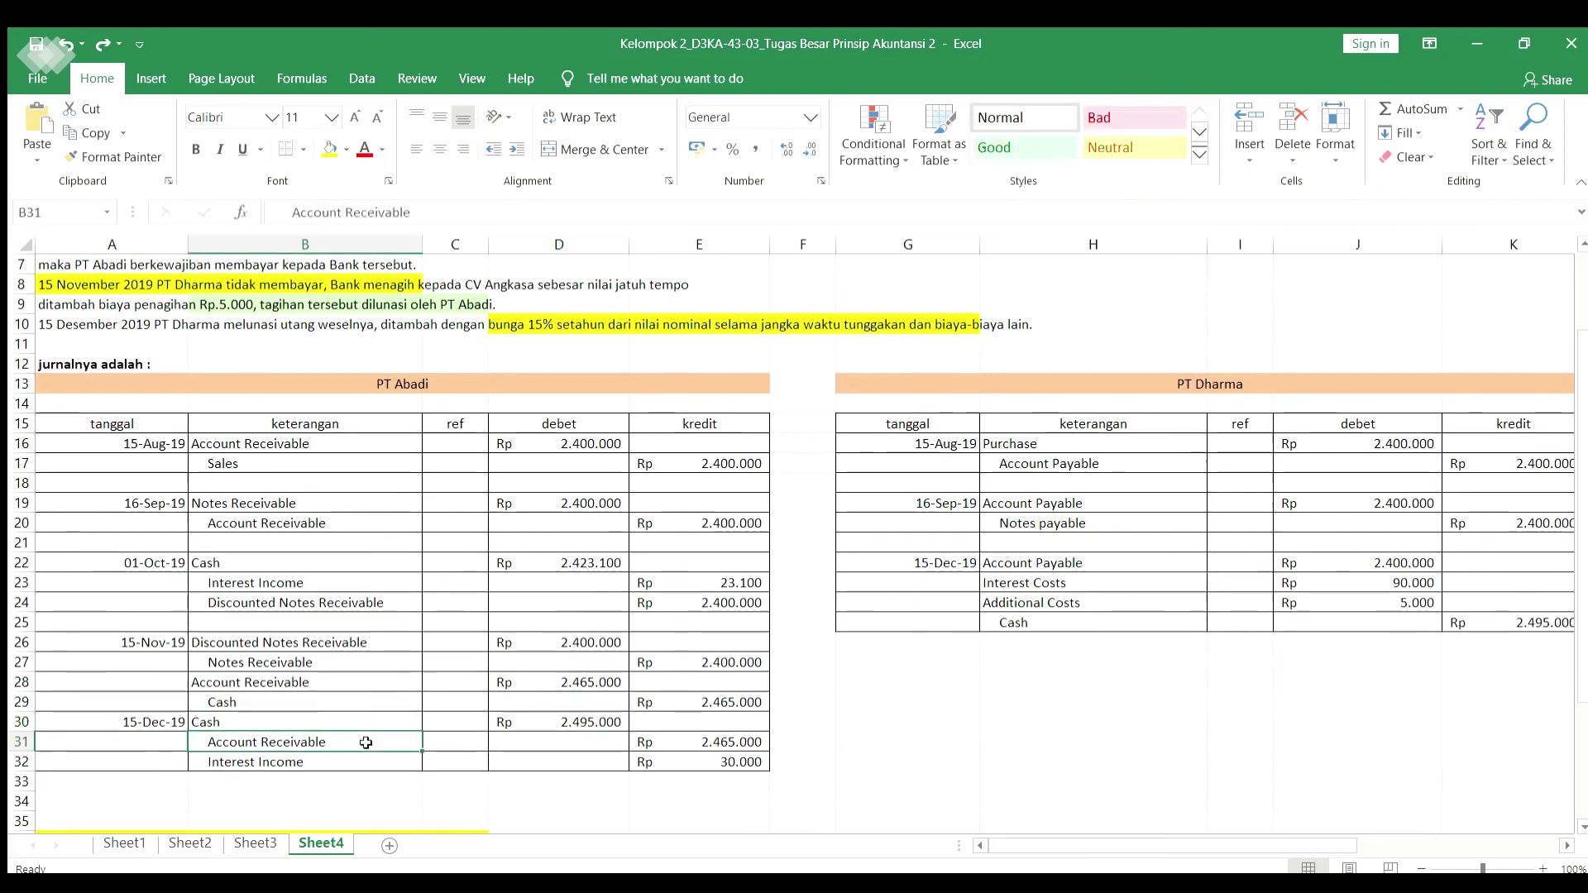
left_click(668, 743)
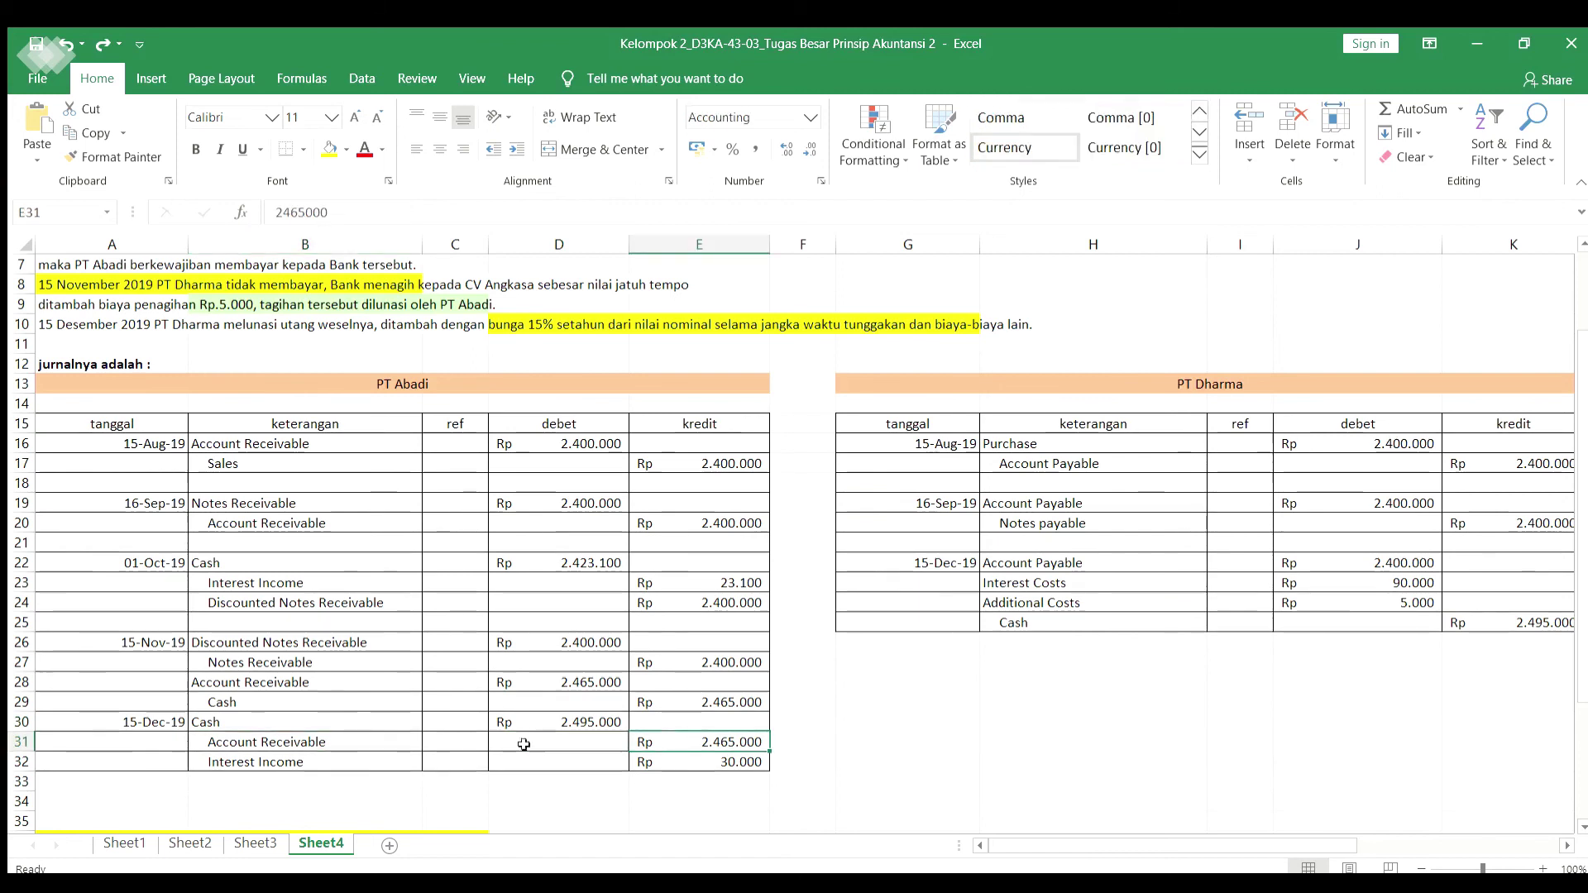
left_click(338, 767)
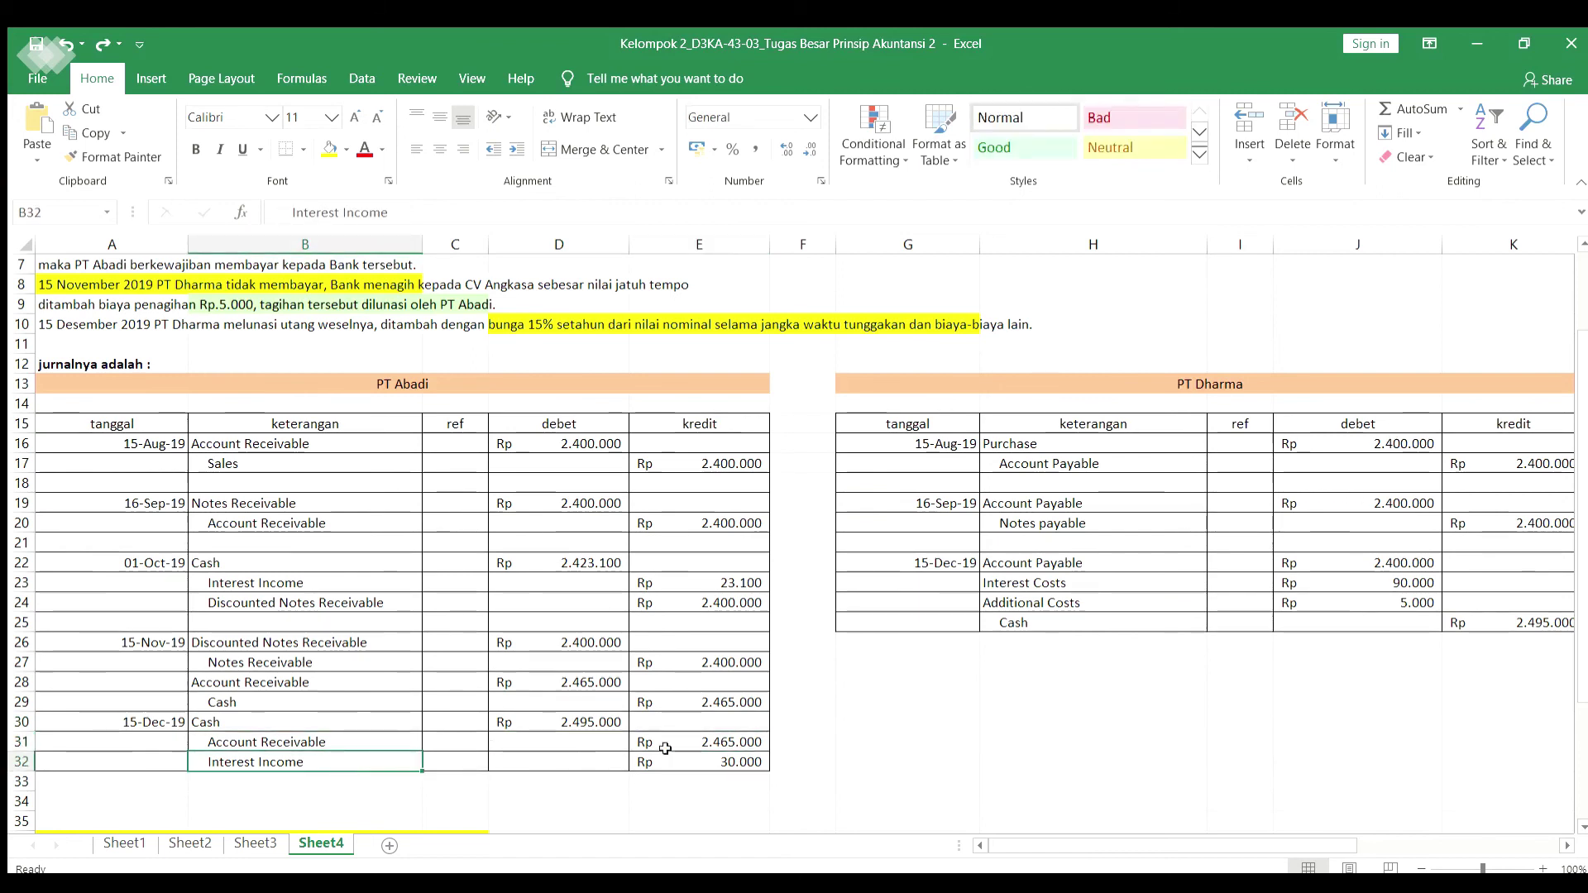
left_click(693, 761)
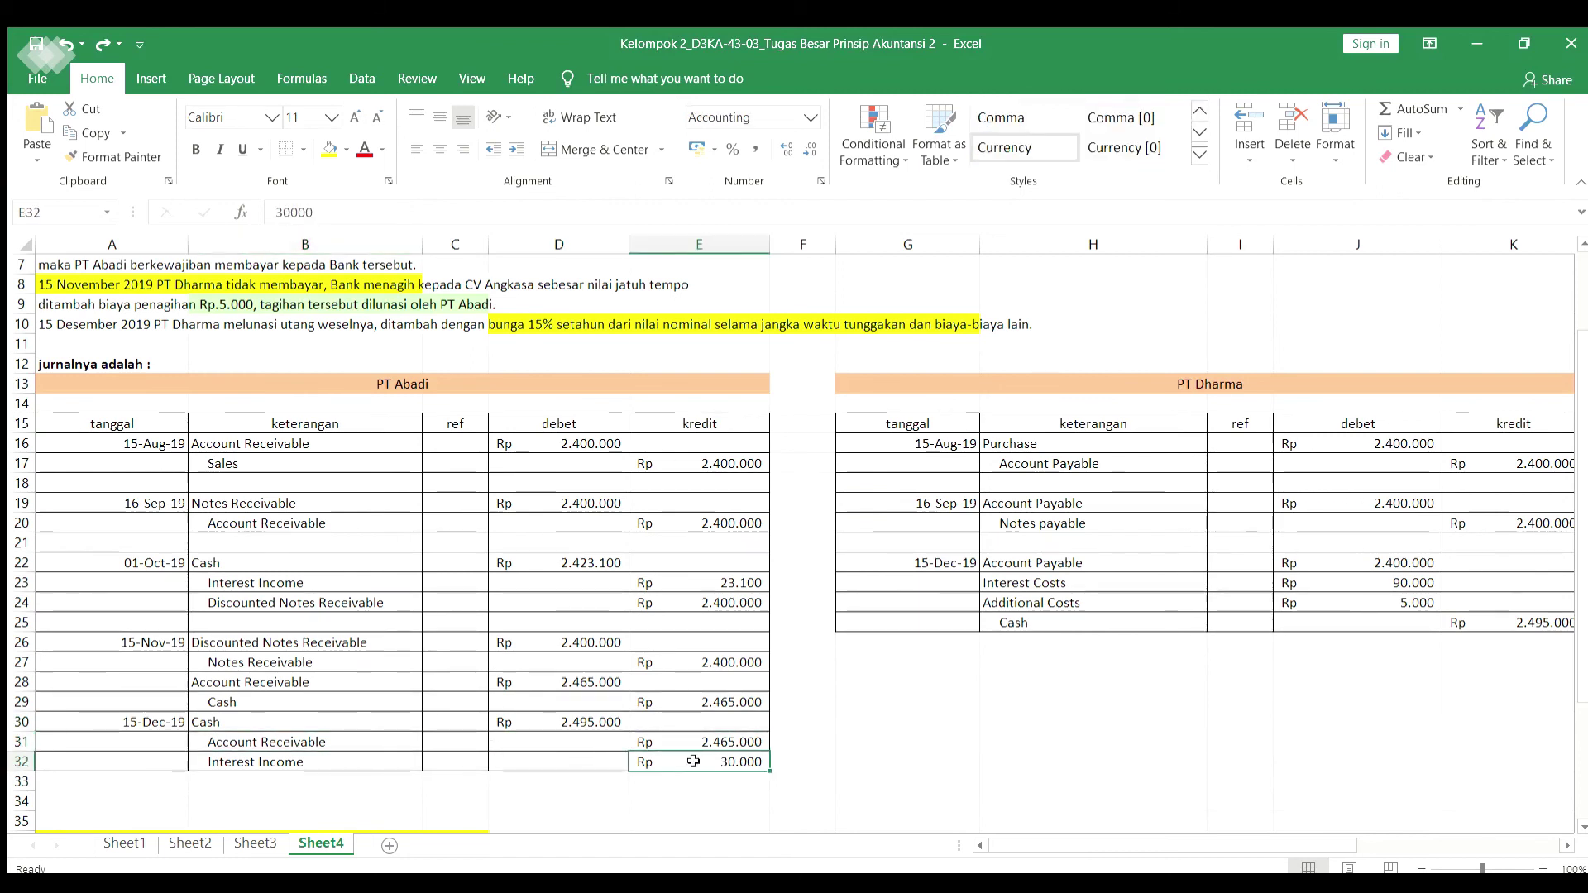
Examine the 15 August Purchase debit and Account Payable credit in the PT Dharma journal
left_click_drag(1009, 849, 1042, 849)
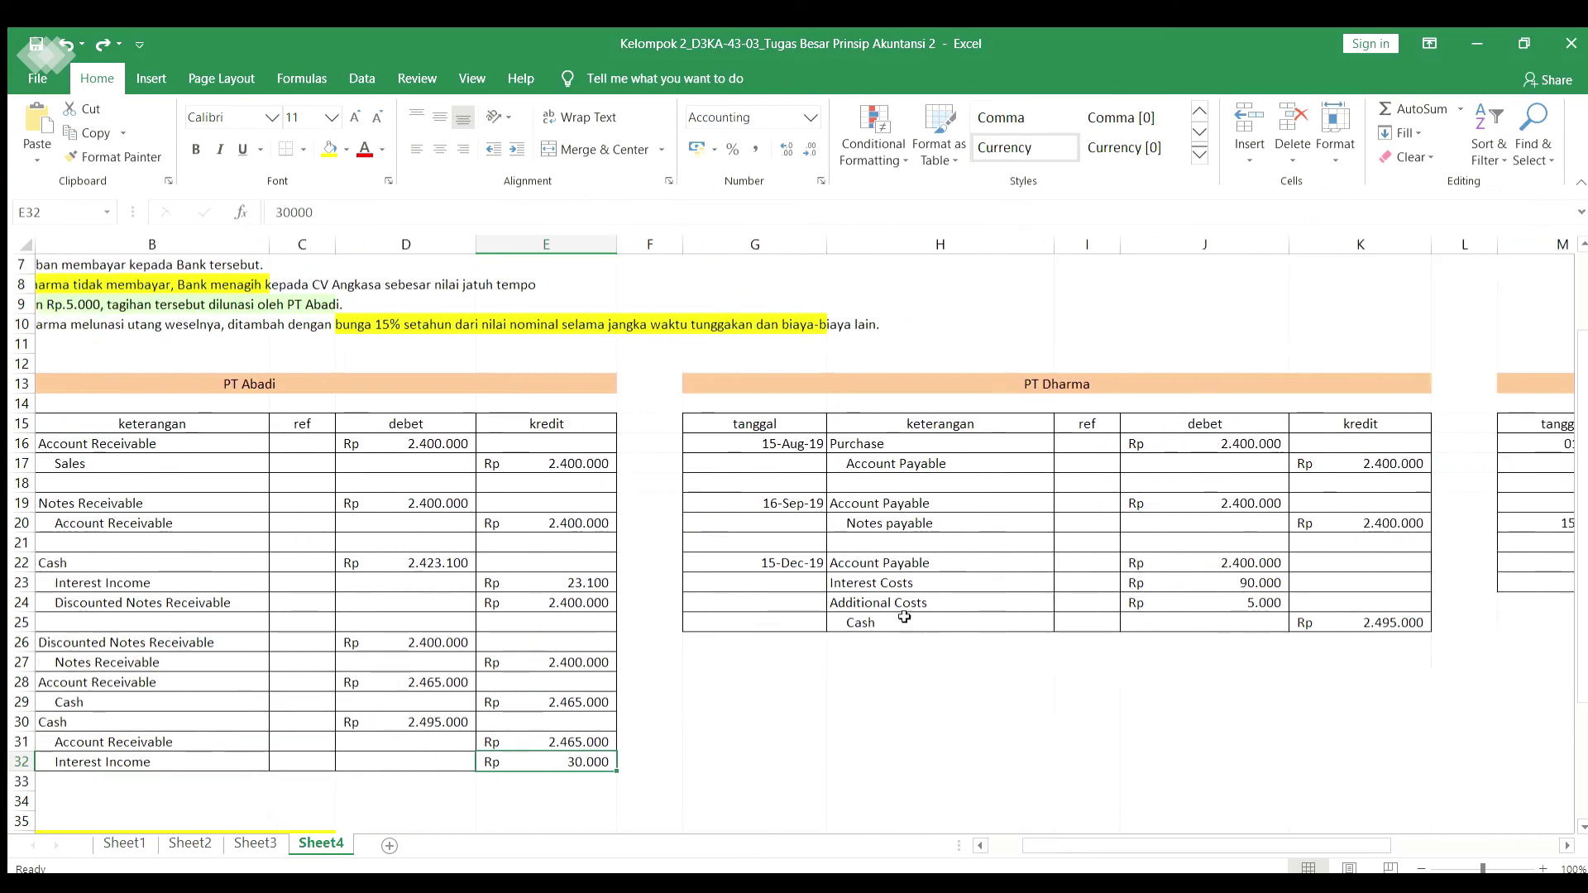
left_click(927, 387)
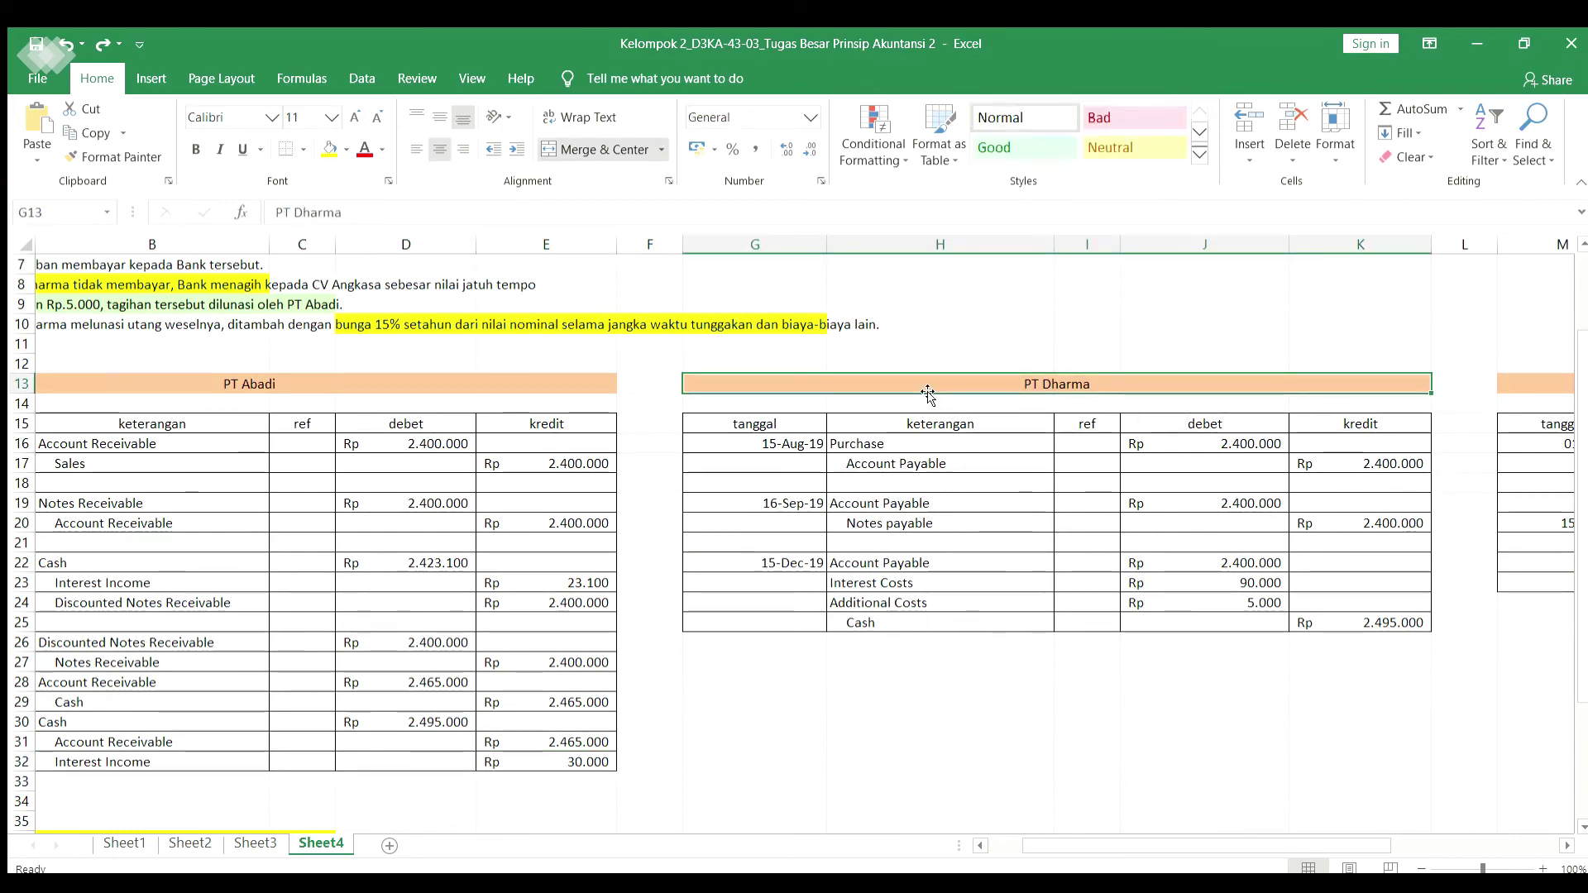
left_click(1161, 456)
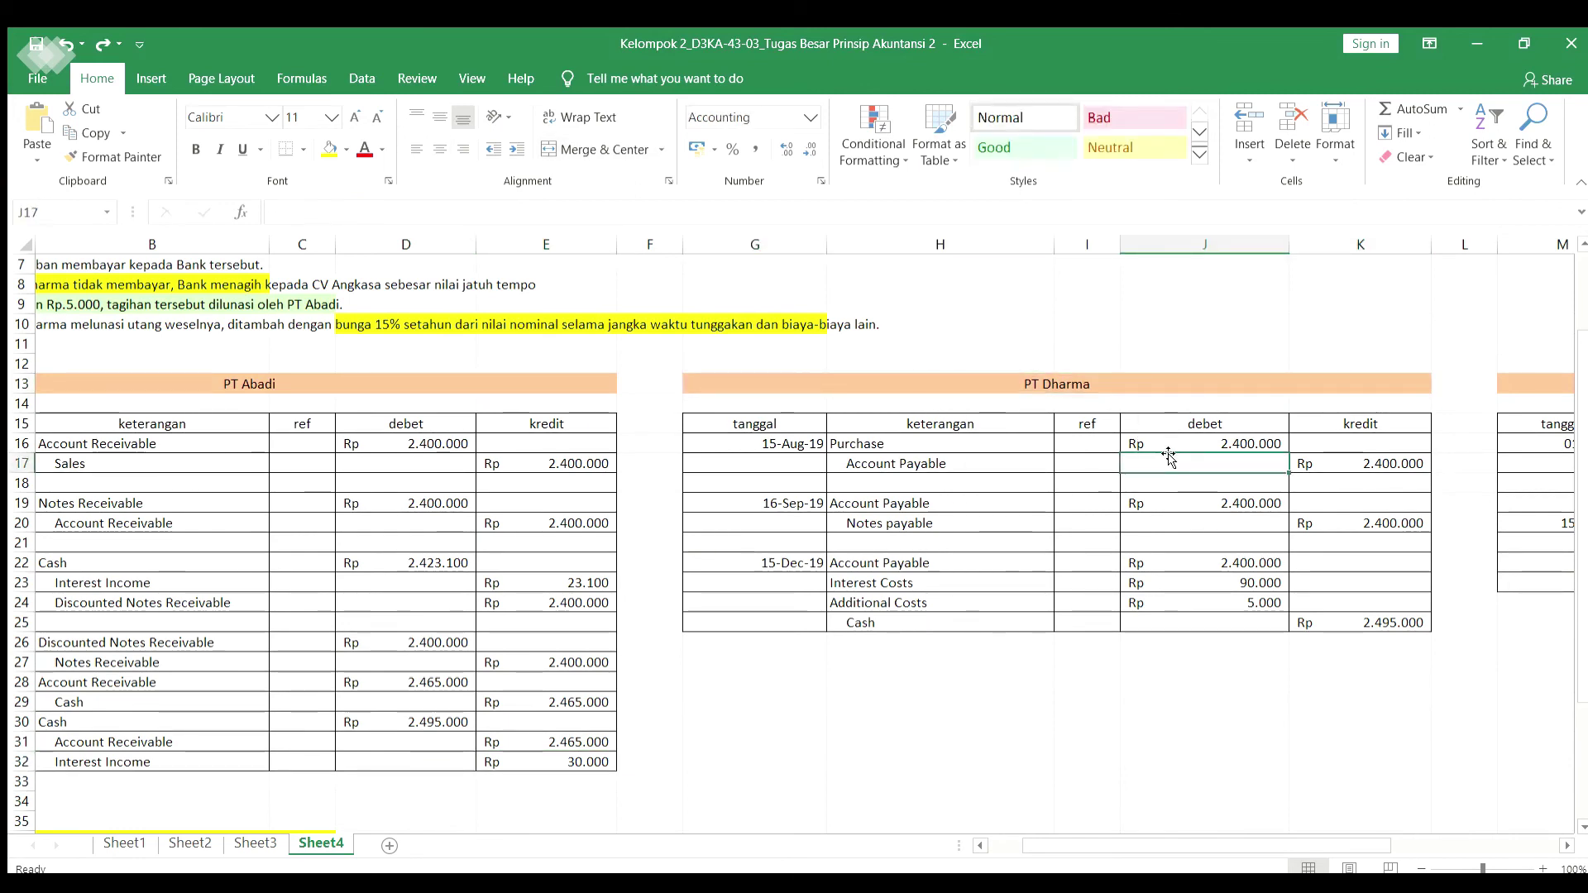
left_click(1166, 444)
left_click(1044, 466)
left_click(1337, 461)
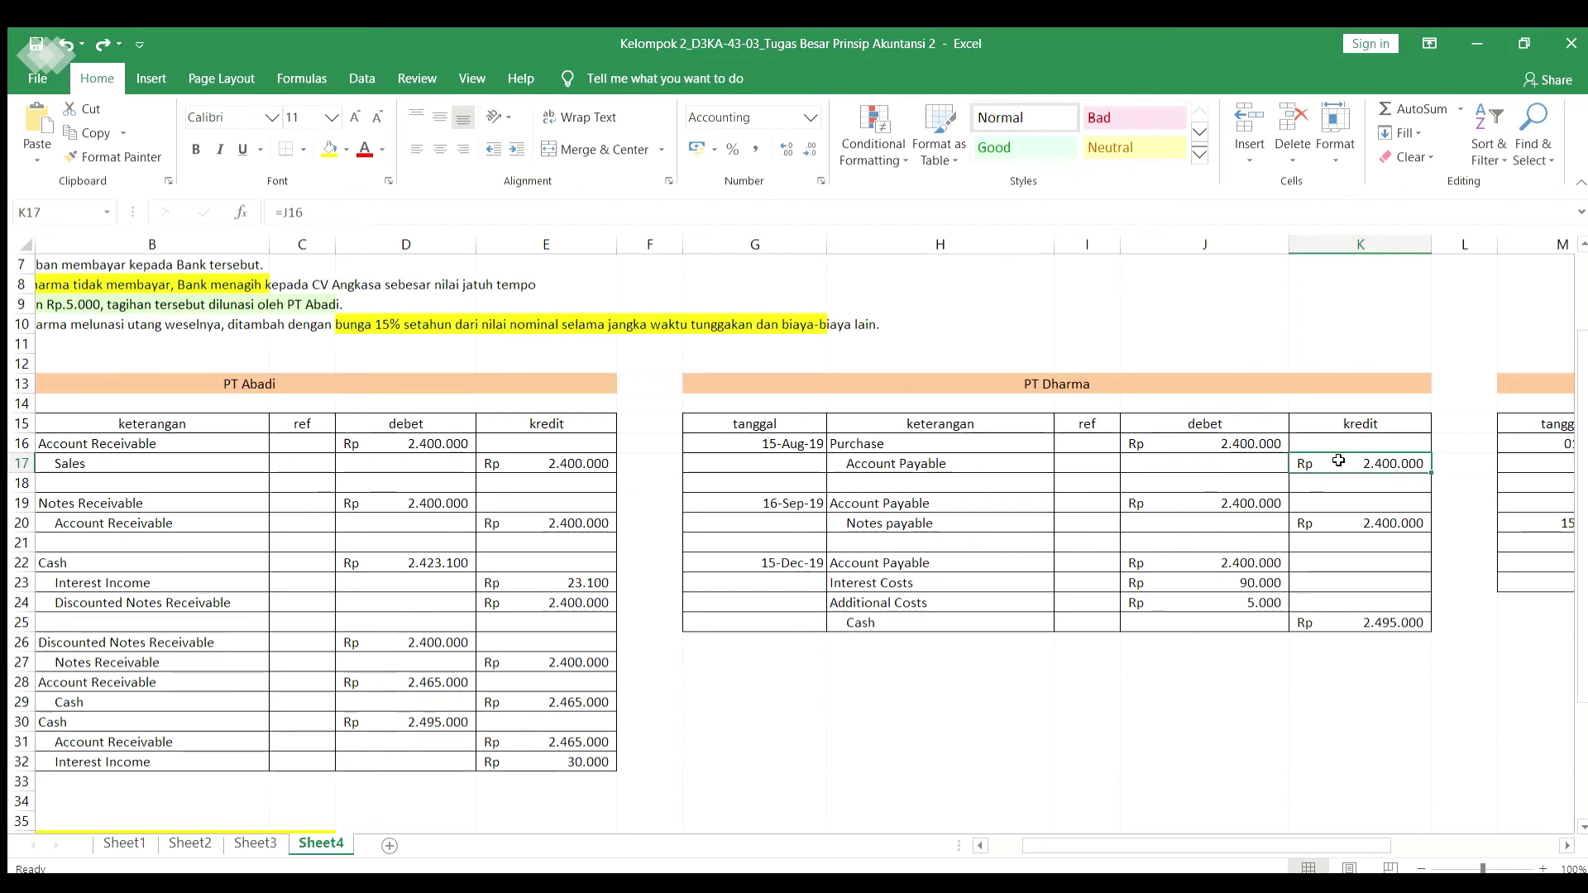
Examine the 16 September Account Payable debit and Notes Payable credit in the PT Dharma journal
left_click(933, 507)
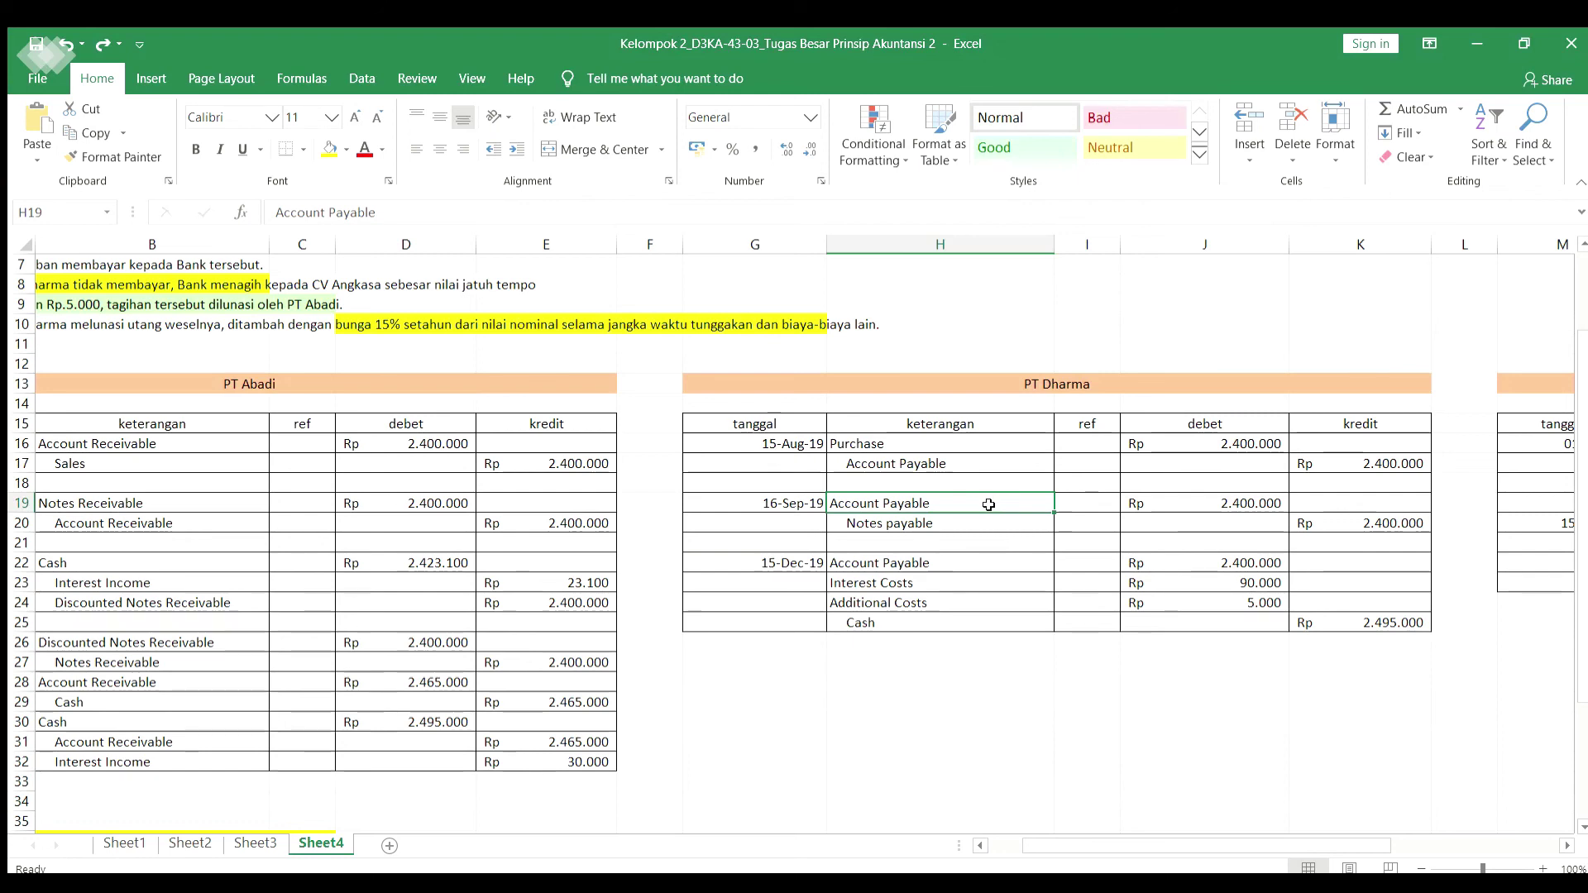
left_click(1201, 503)
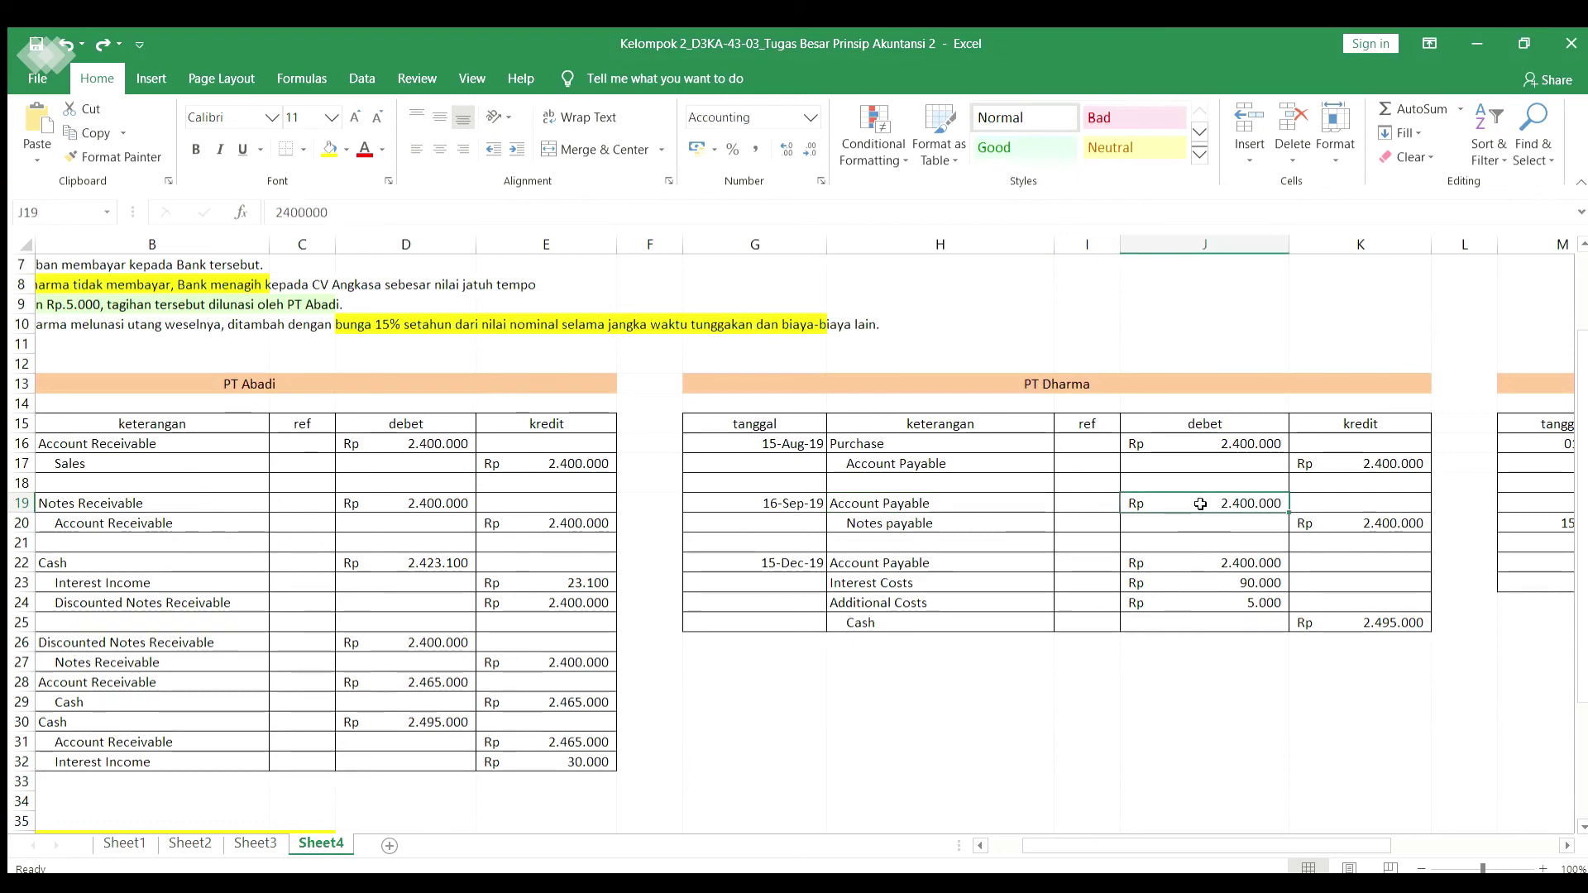
left_click(969, 525)
left_click(1334, 529)
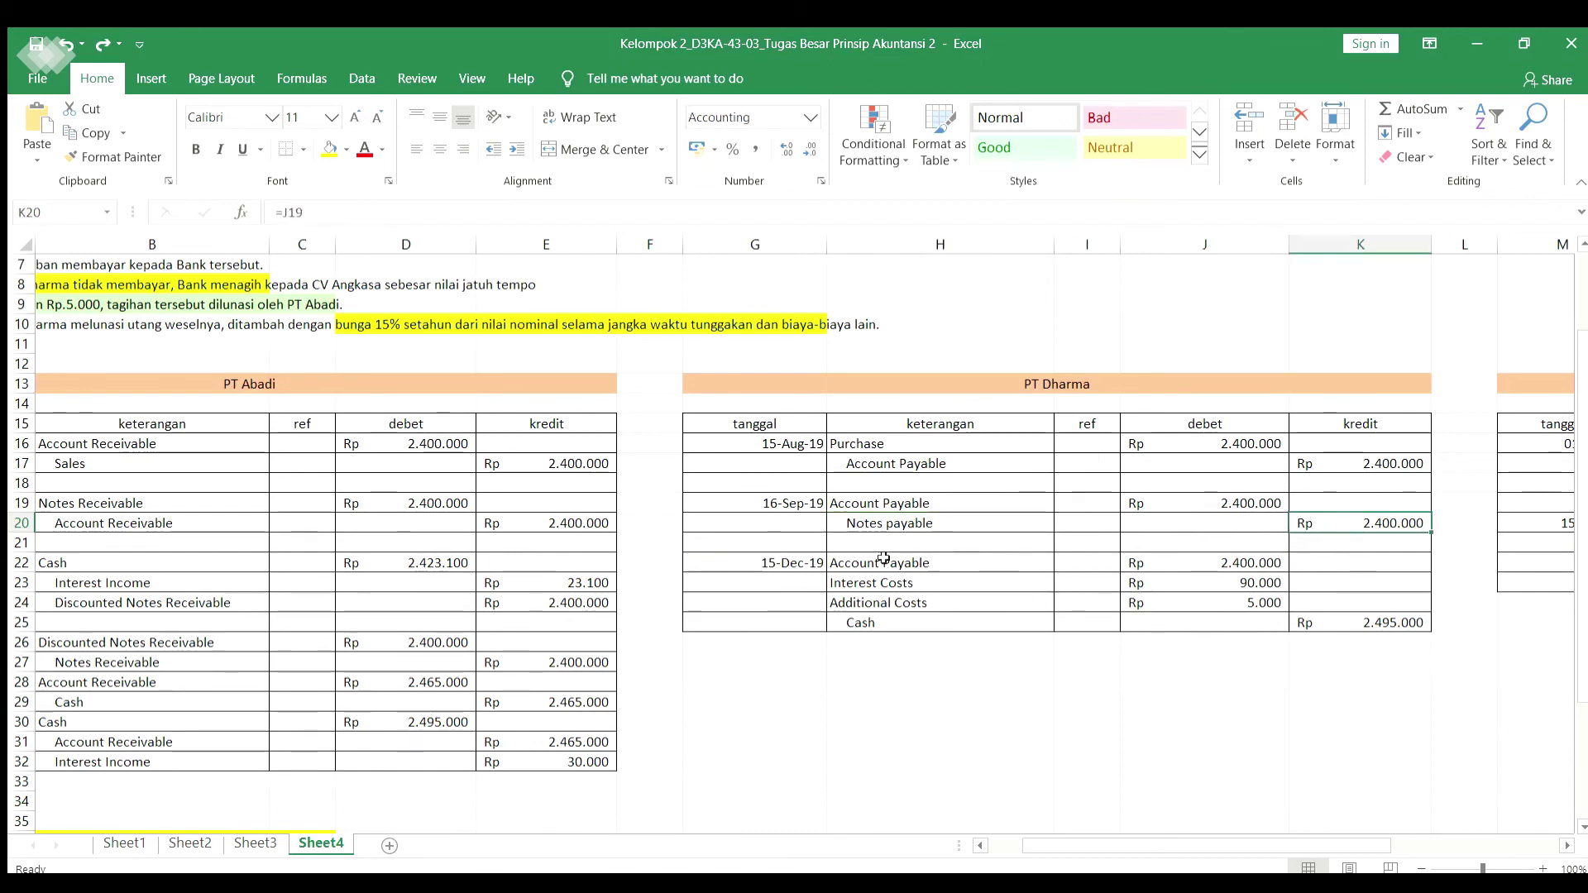
Examine the 15 December entries in the PT Dharma journal, from the Account Payable, Interest Costs and Additional Costs debits to the Cash credit
left_click(790, 564)
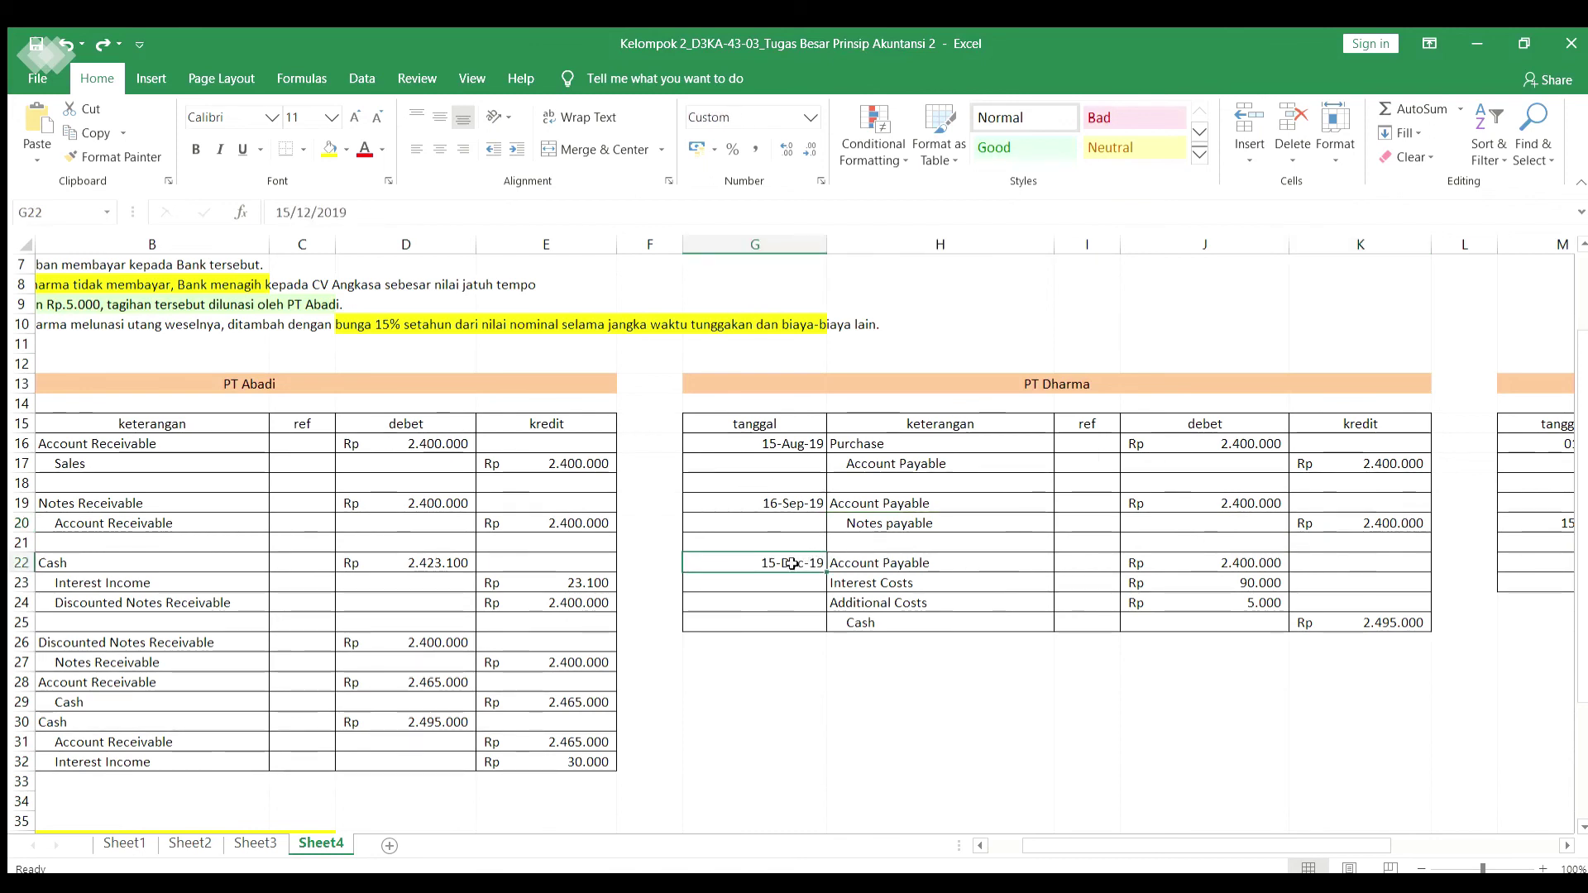
left_click(995, 567)
left_click(1208, 559)
left_click(996, 581)
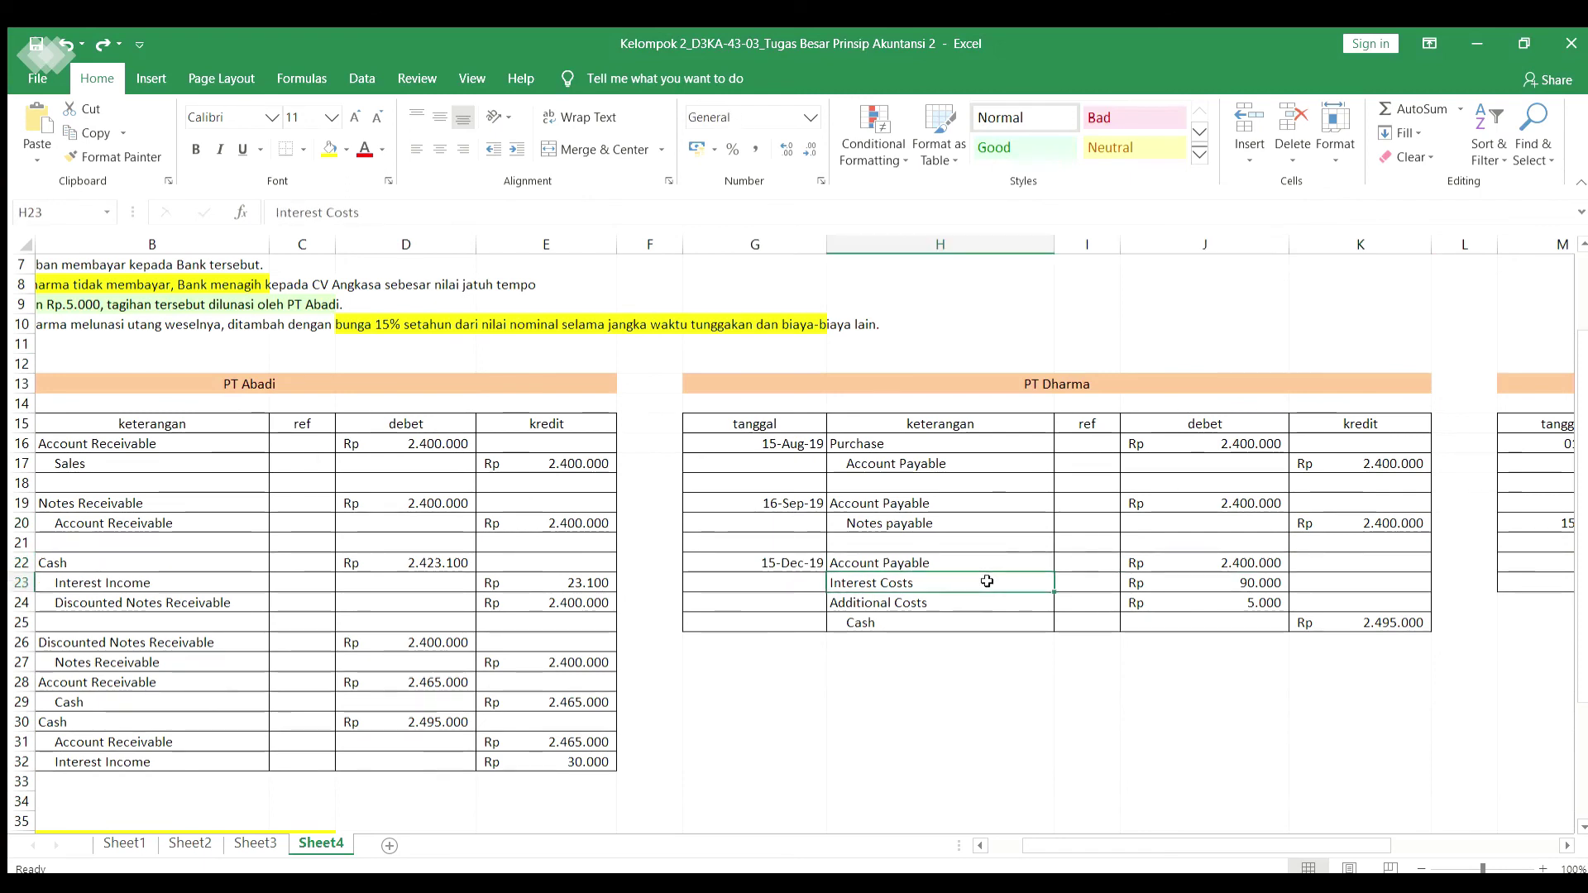
left_click(1193, 580)
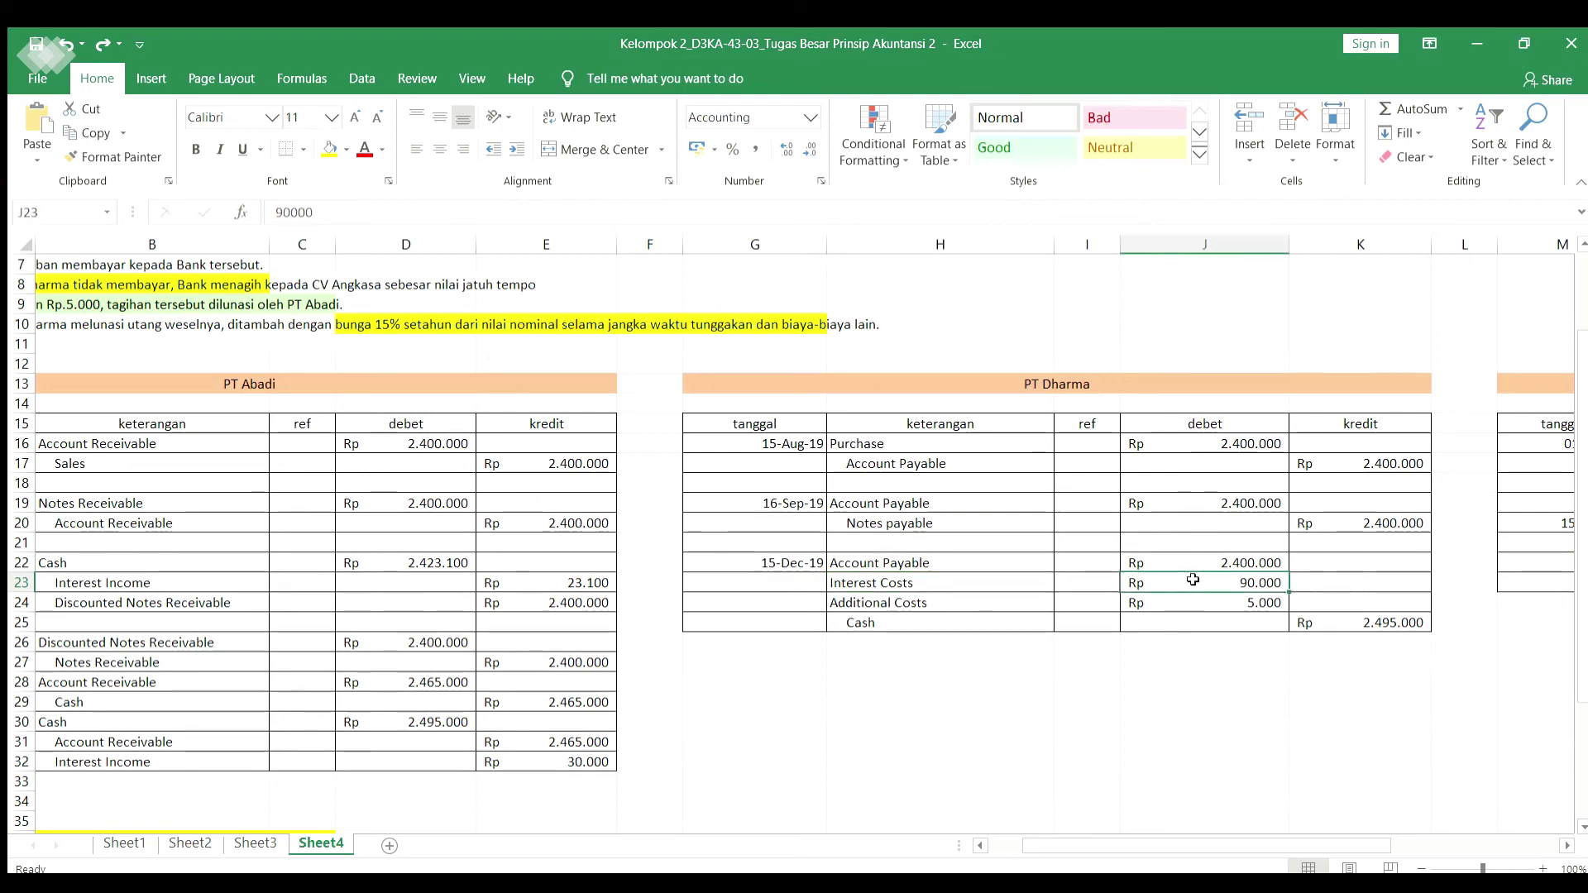
left_click(970, 607)
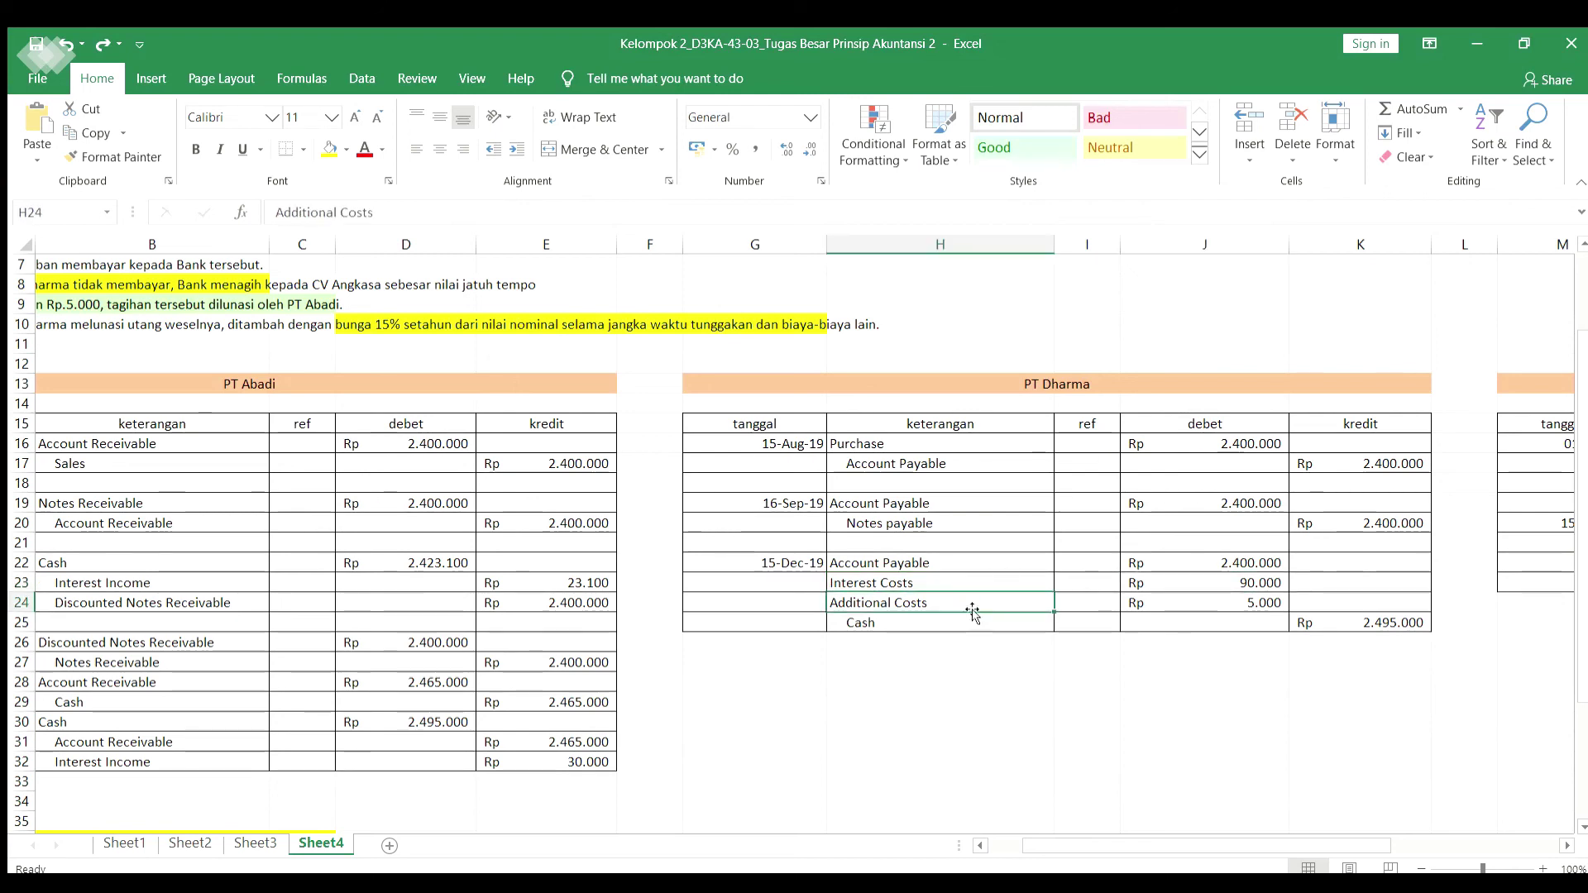
left_click(1172, 603)
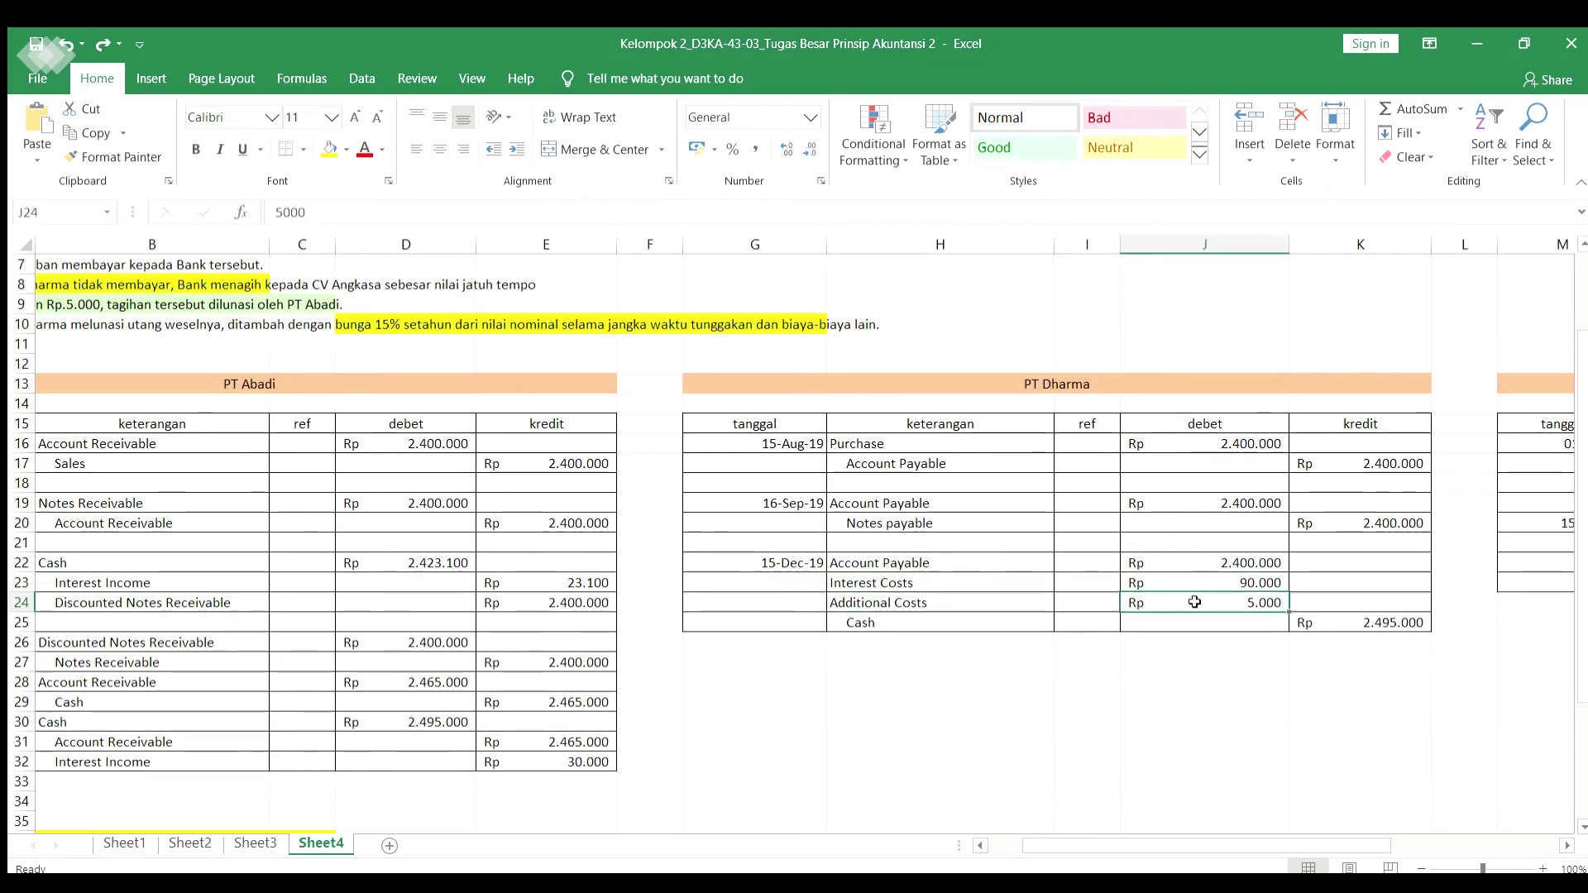
left_click(1024, 619)
left_click(1335, 622)
Examine the 1 October entries in the Bank journal, from the Notes Receivable and Interest Income lines to the Cash credit
scroll(1227, 852, "right", 5)
left_click(1495, 388)
scroll(1416, 848, "right", 1)
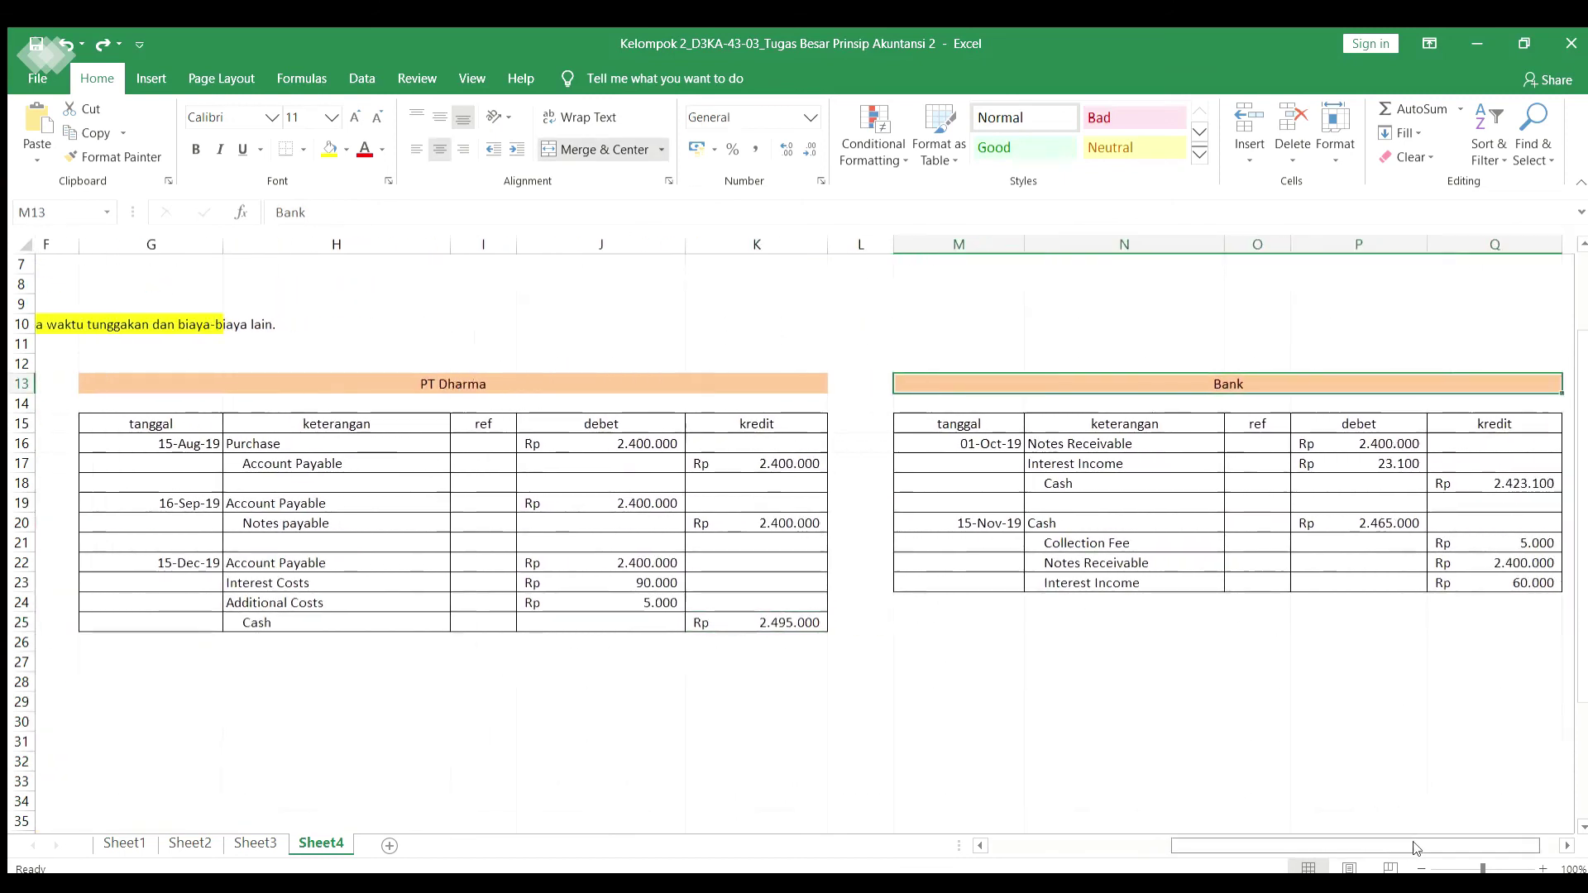
left_click_drag(1416, 847, 1444, 848)
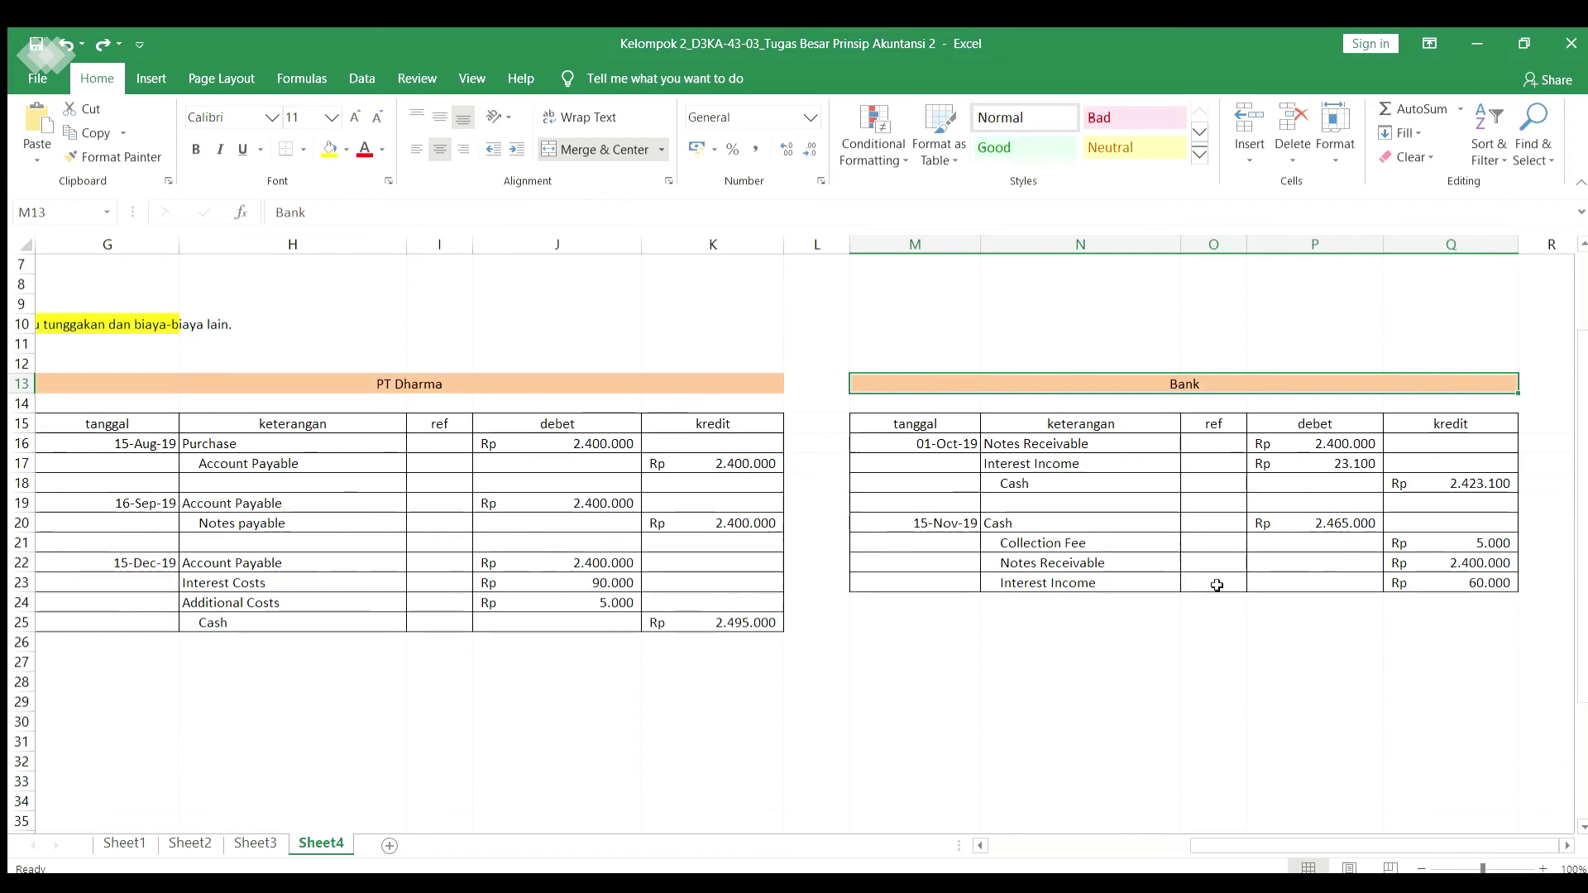
left_click(1129, 445)
left_click(1287, 443)
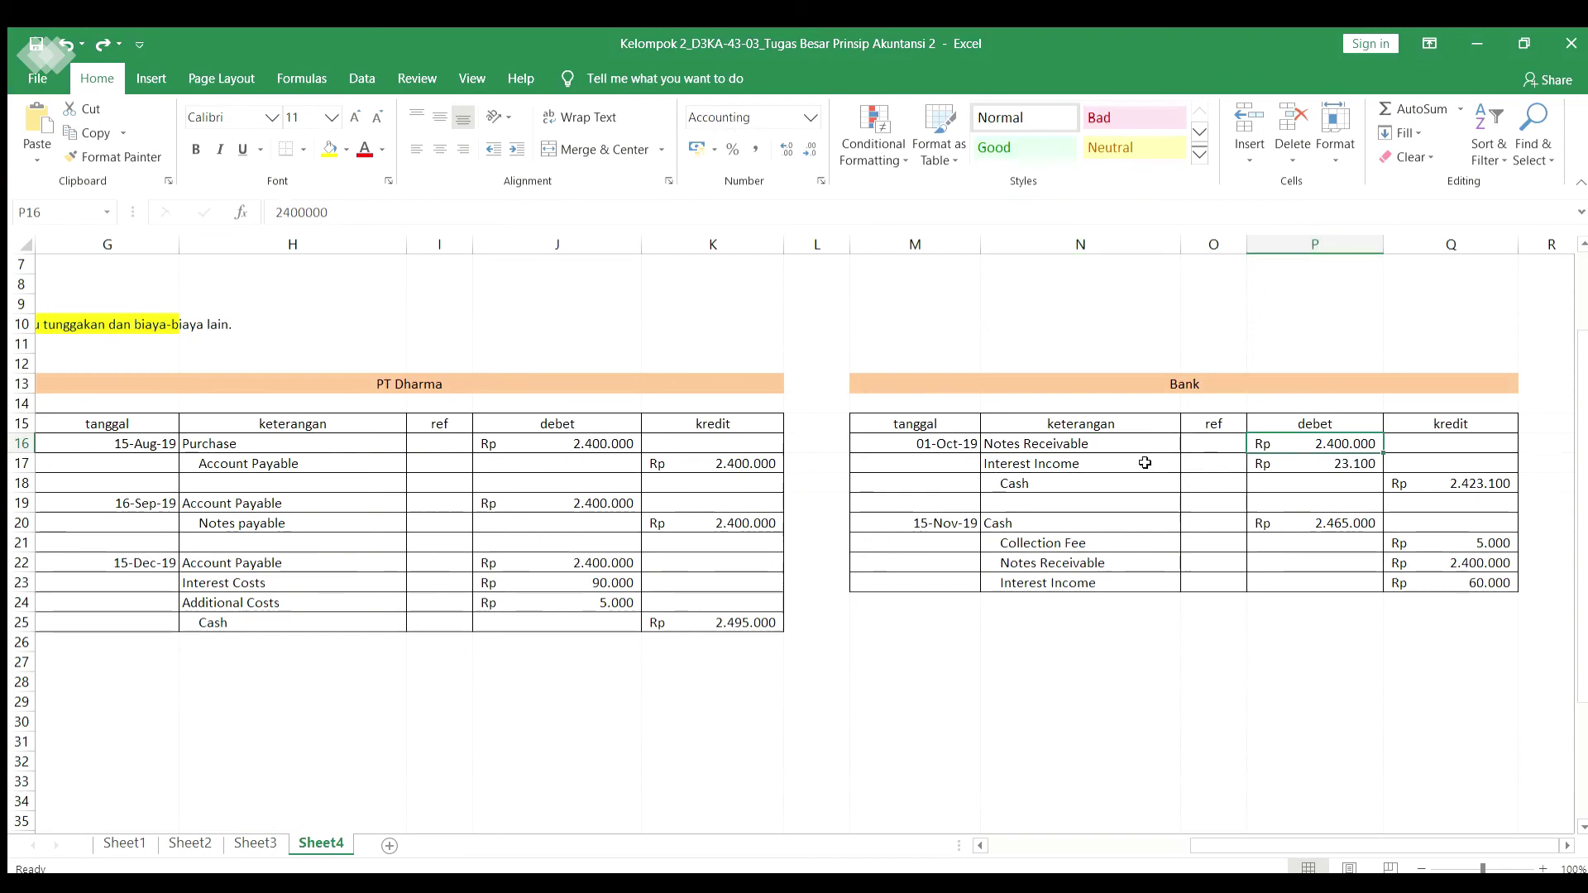
left_click(1283, 458)
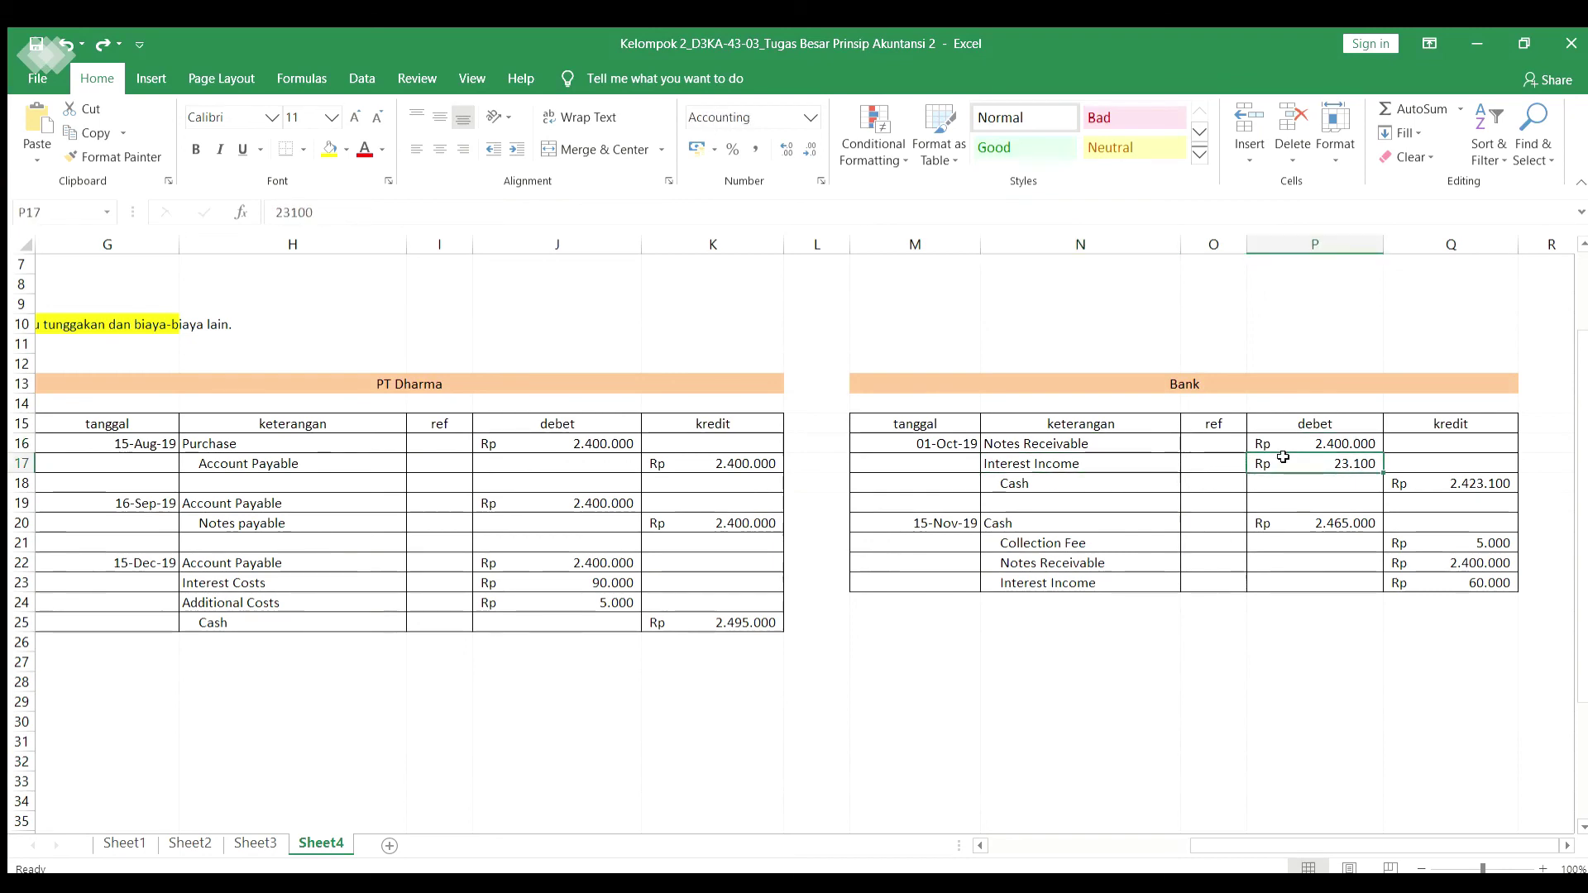
left_click(1069, 482)
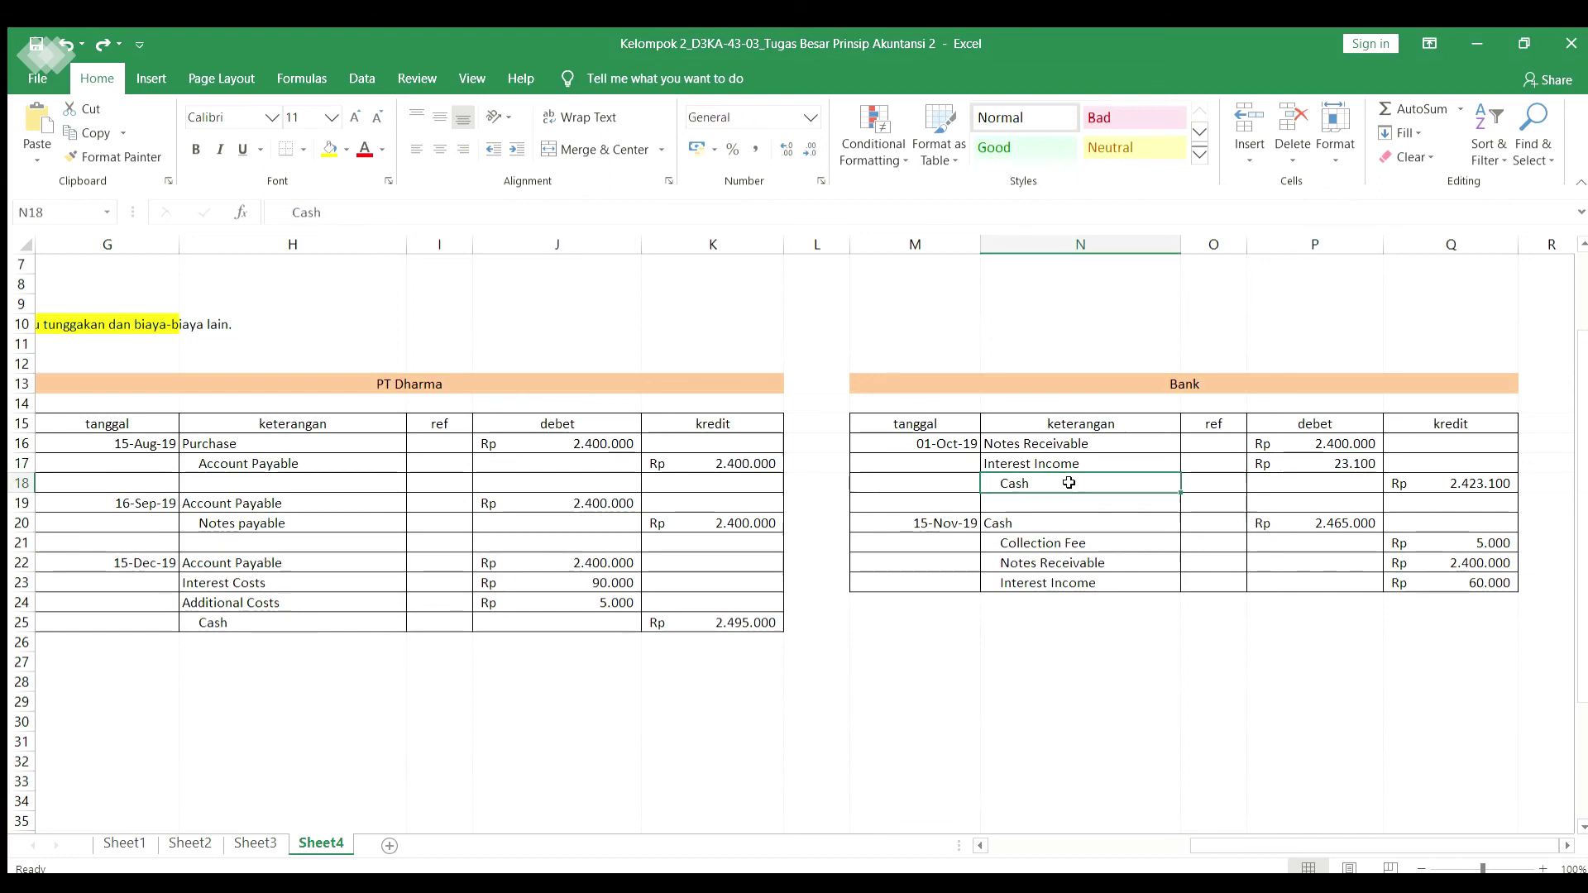
left_click(1414, 483)
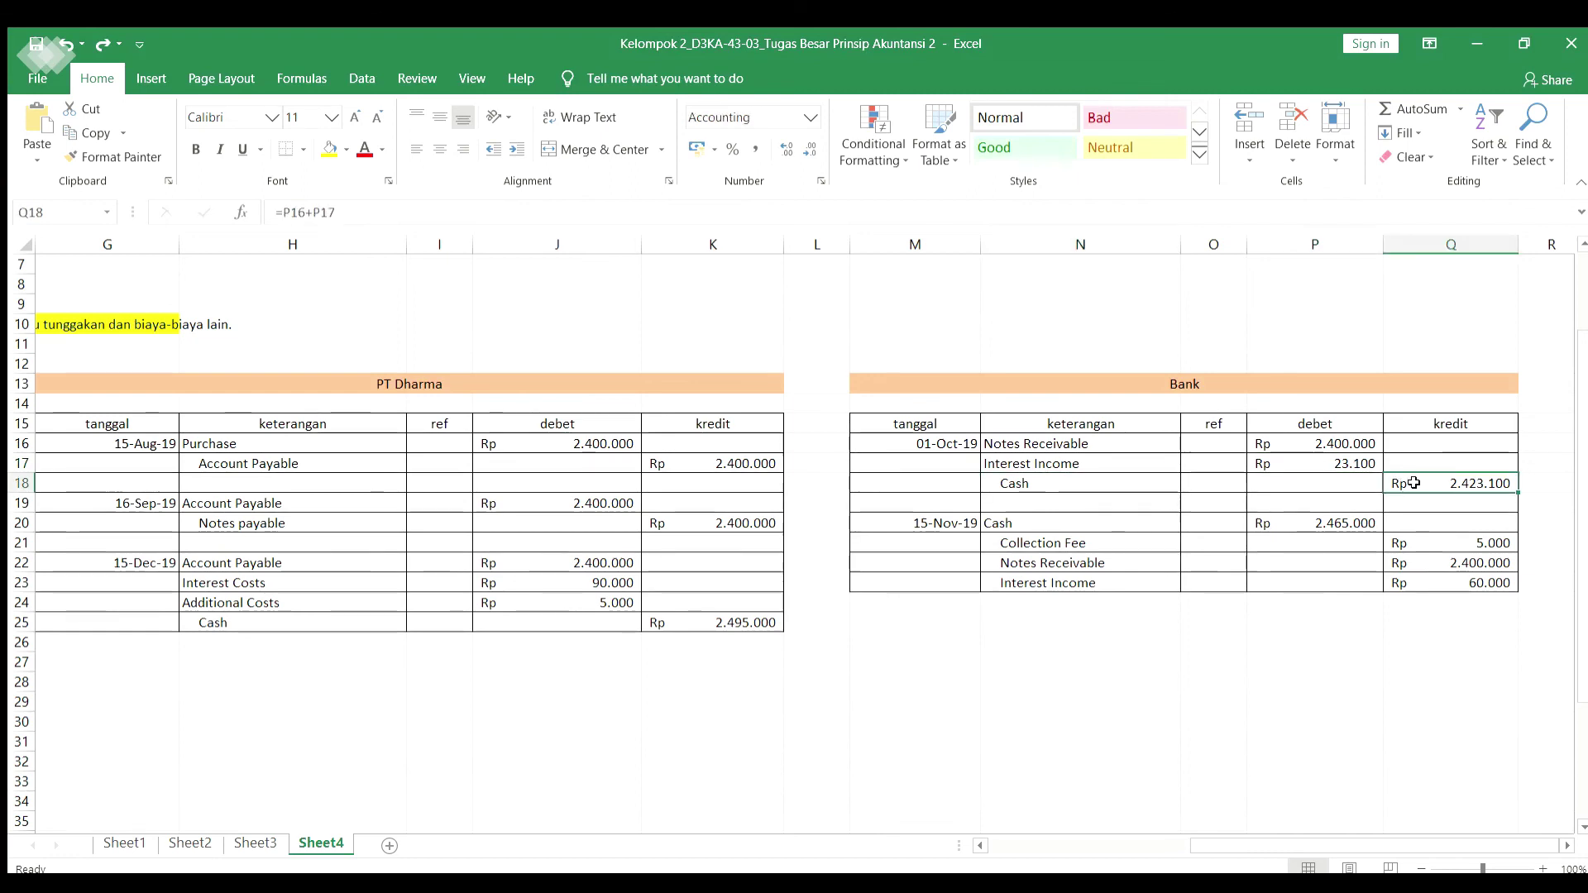
Examine the 15 November entries in the Bank journal, from the Cash debit to the Collection Fee, Notes Receivable and Interest Income credits
left_click(1135, 528)
left_click(1284, 530)
left_click(1148, 546)
left_click(1445, 542)
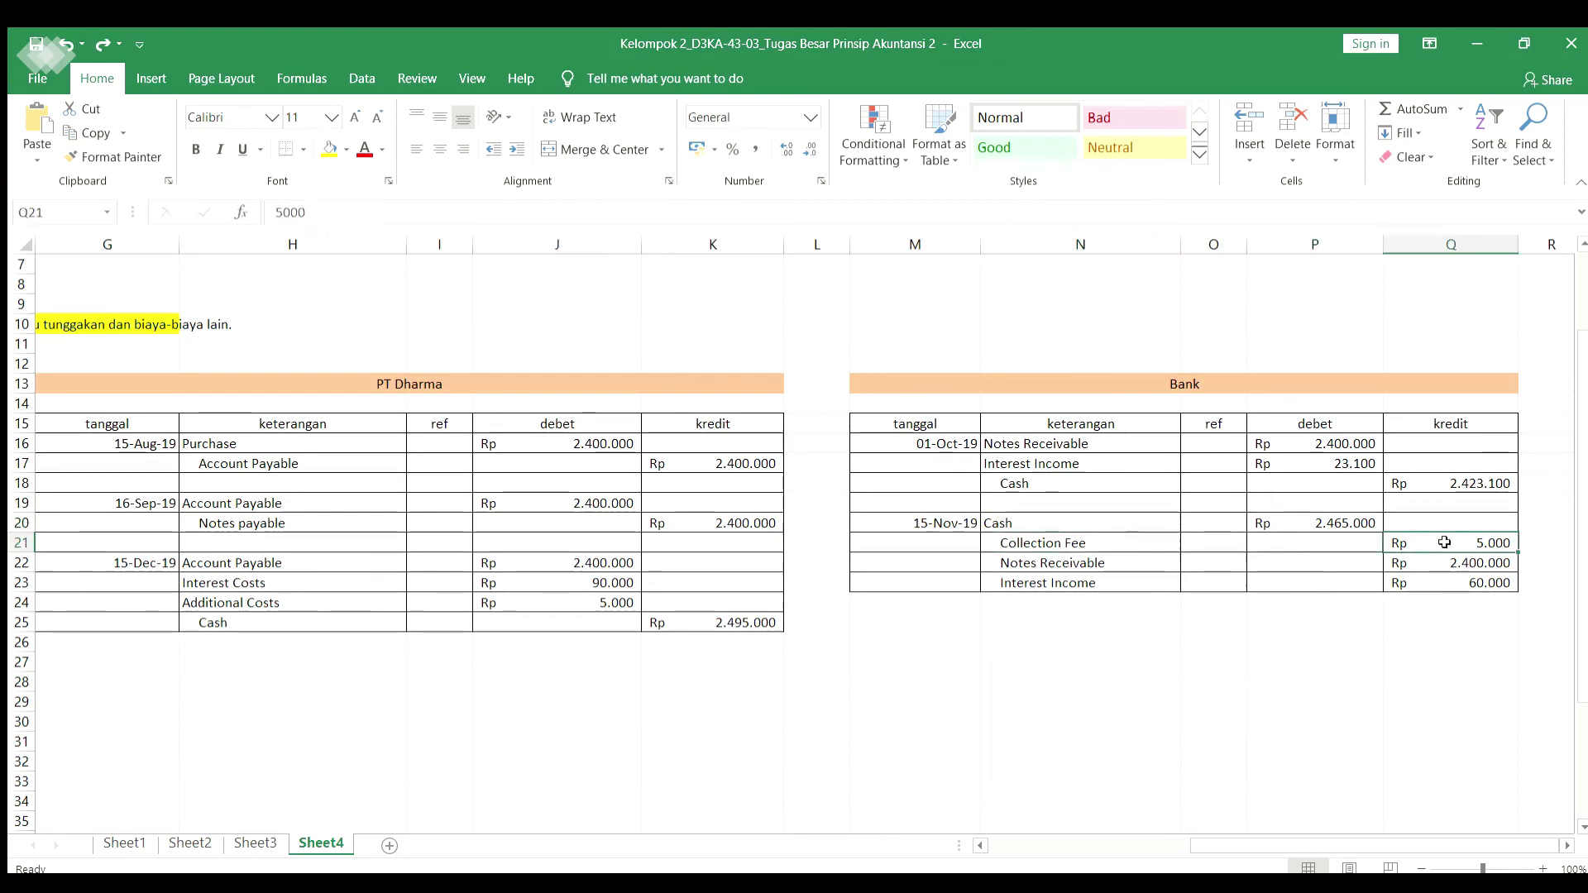
left_click(1150, 561)
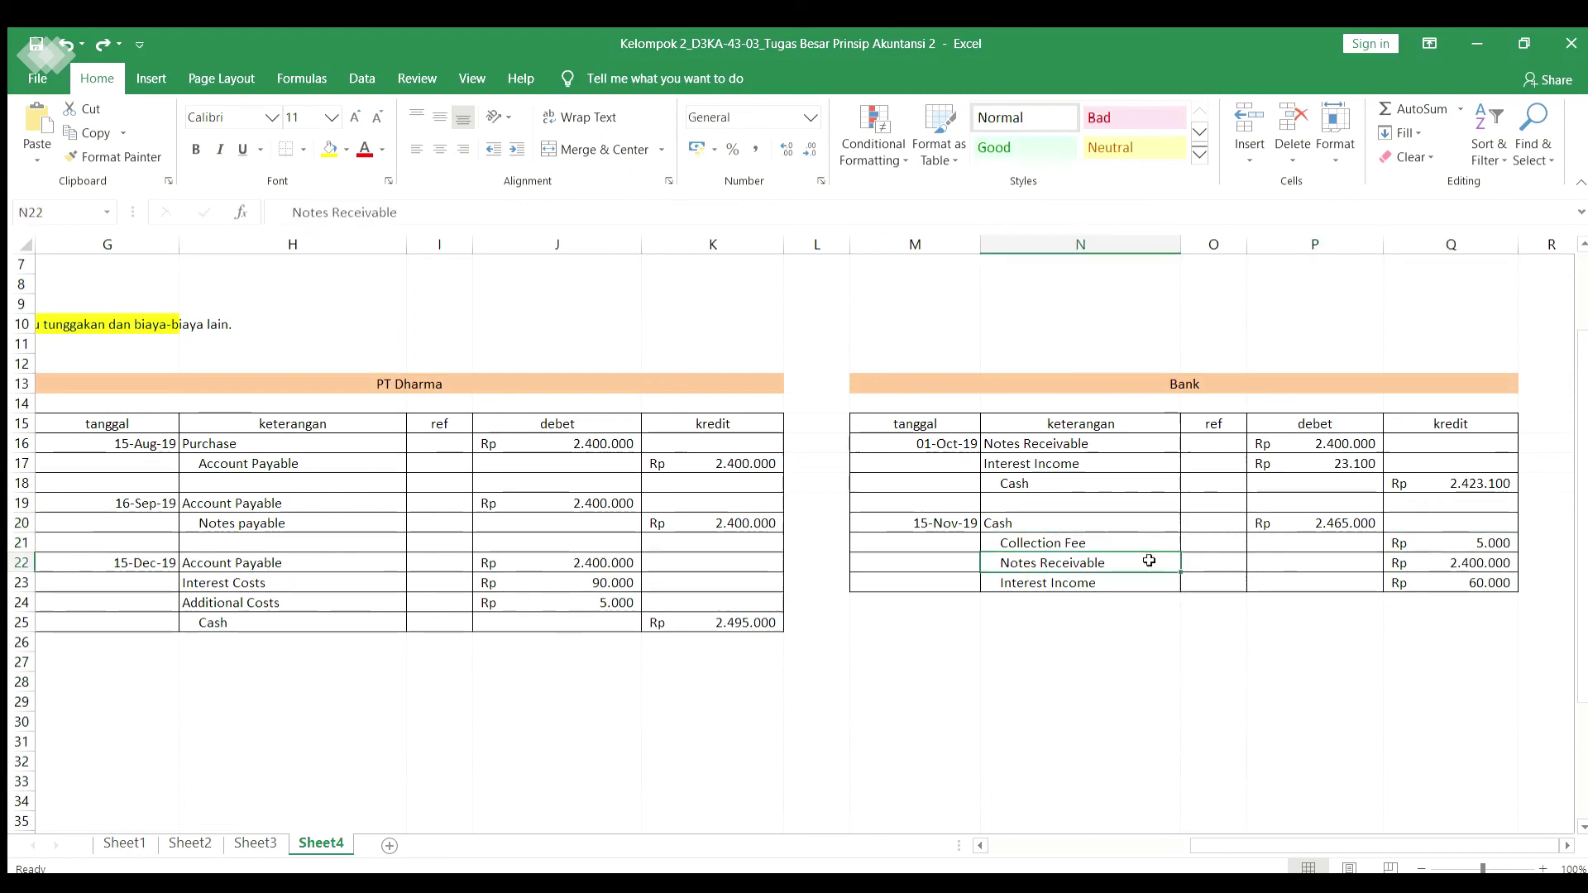
left_click(1435, 562)
left_click(1144, 578)
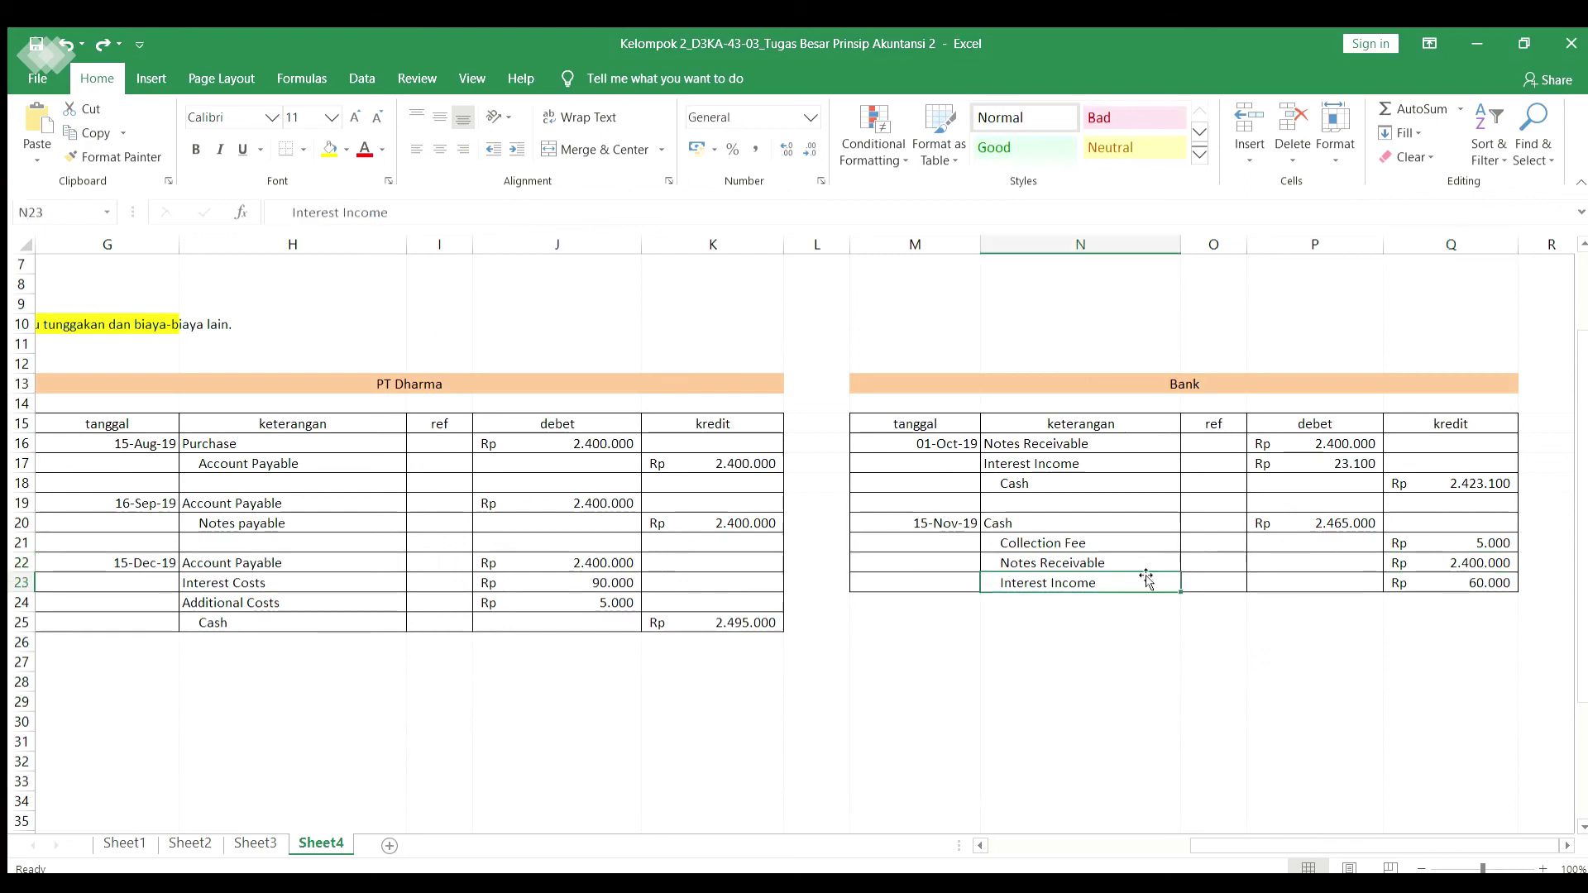
left_click(1441, 582)
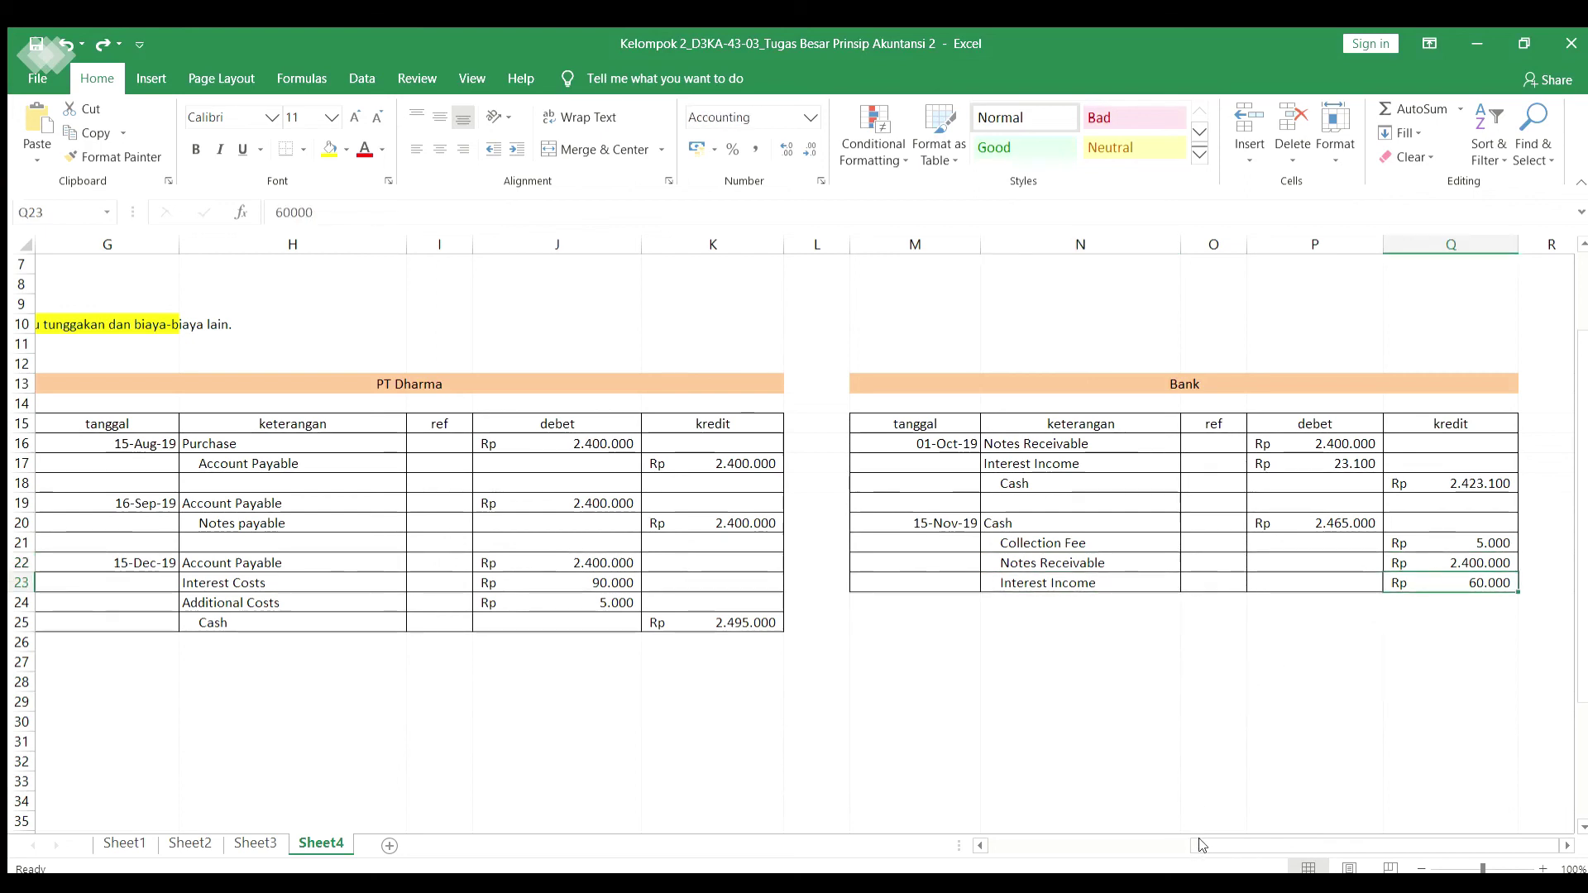
left_click_drag(1201, 844, 984, 849)
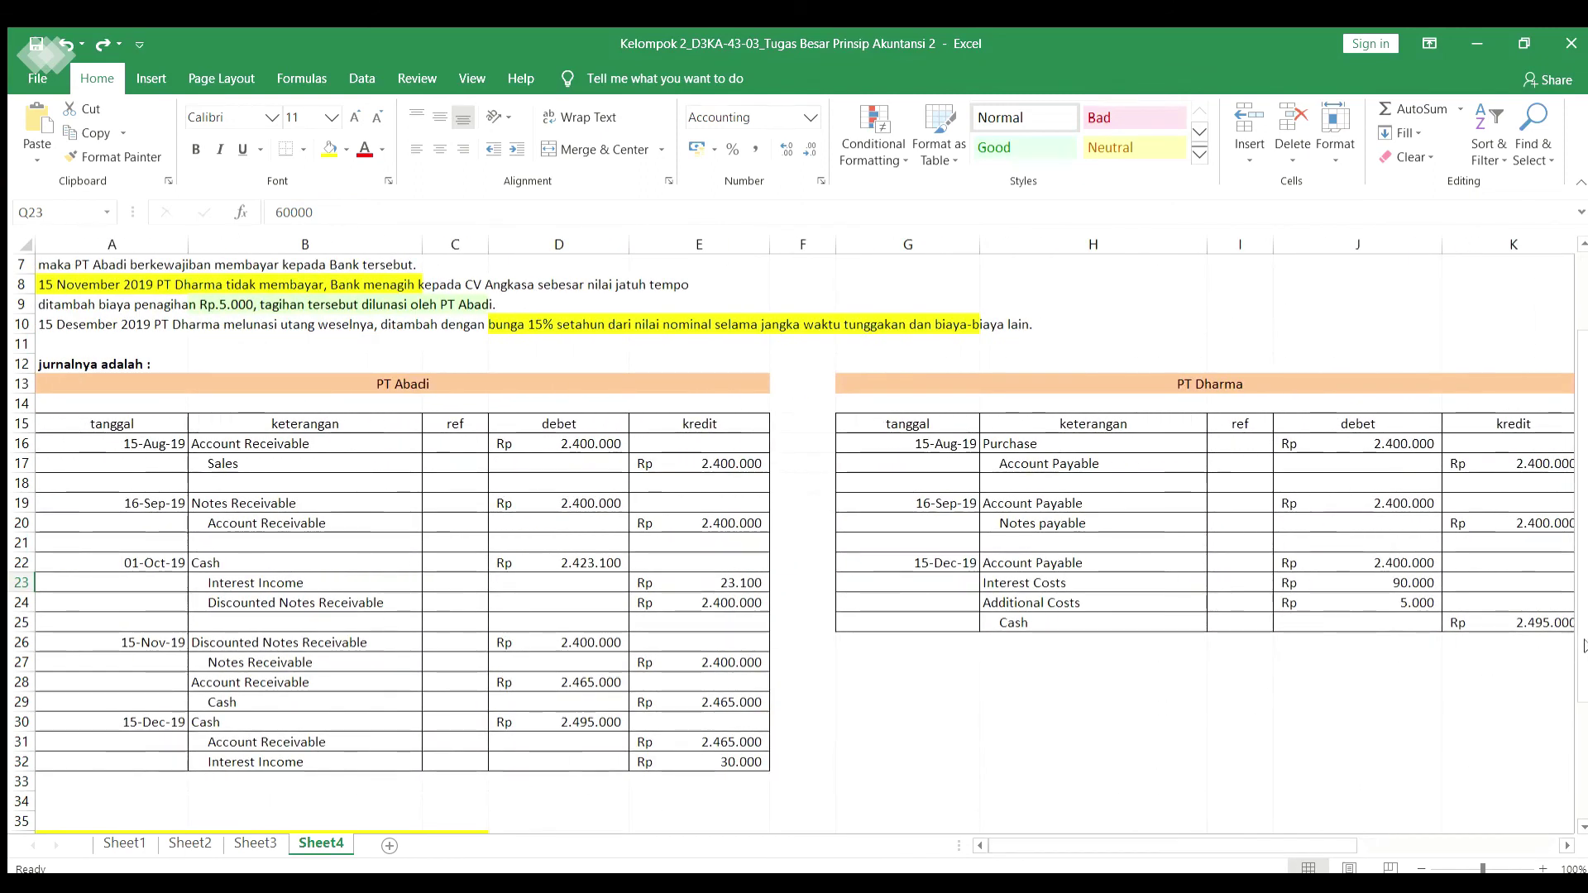